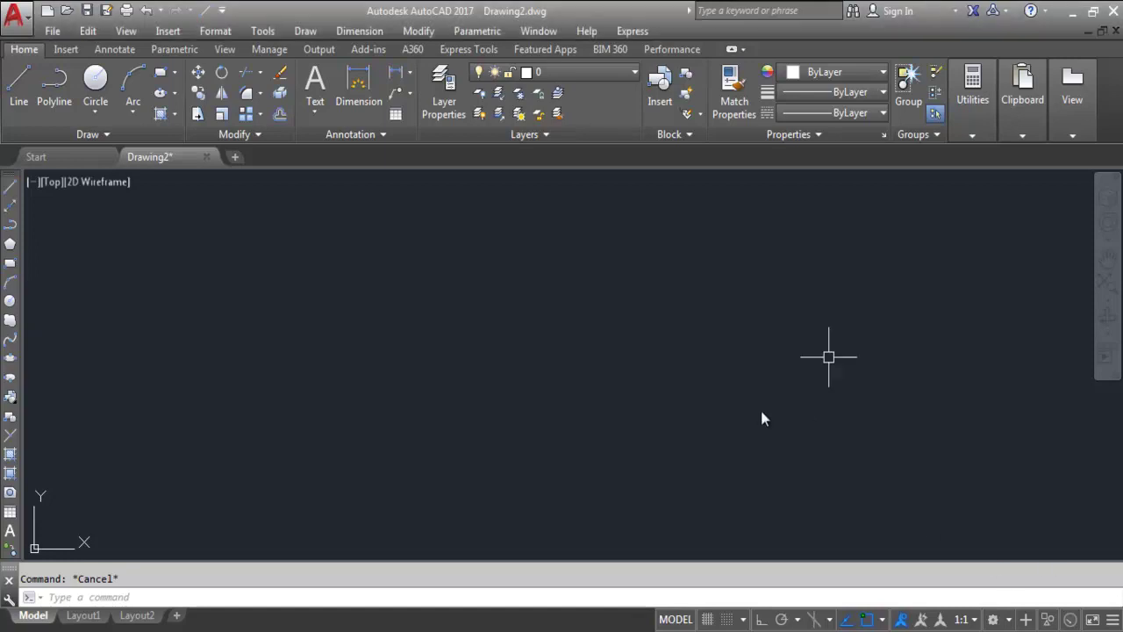
# Expand the extra drawing tools and start SPLINE (SPL), with Method=Fit and Knots=Chord.
pyautogui.write('s')
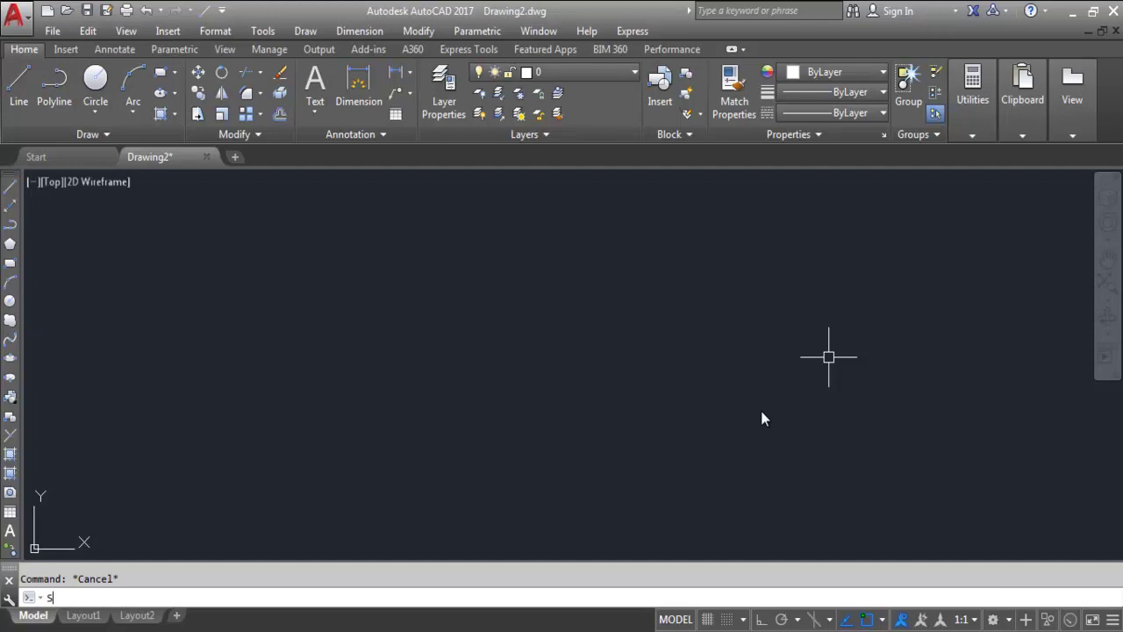
pyautogui.write('pl')
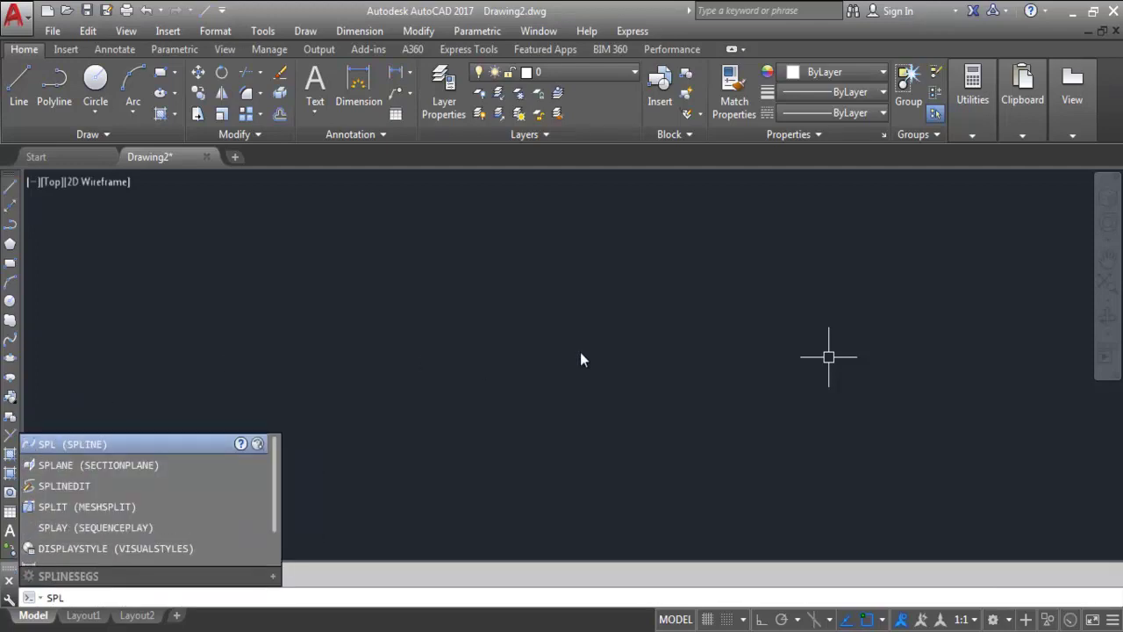
pyautogui.press('Escape')
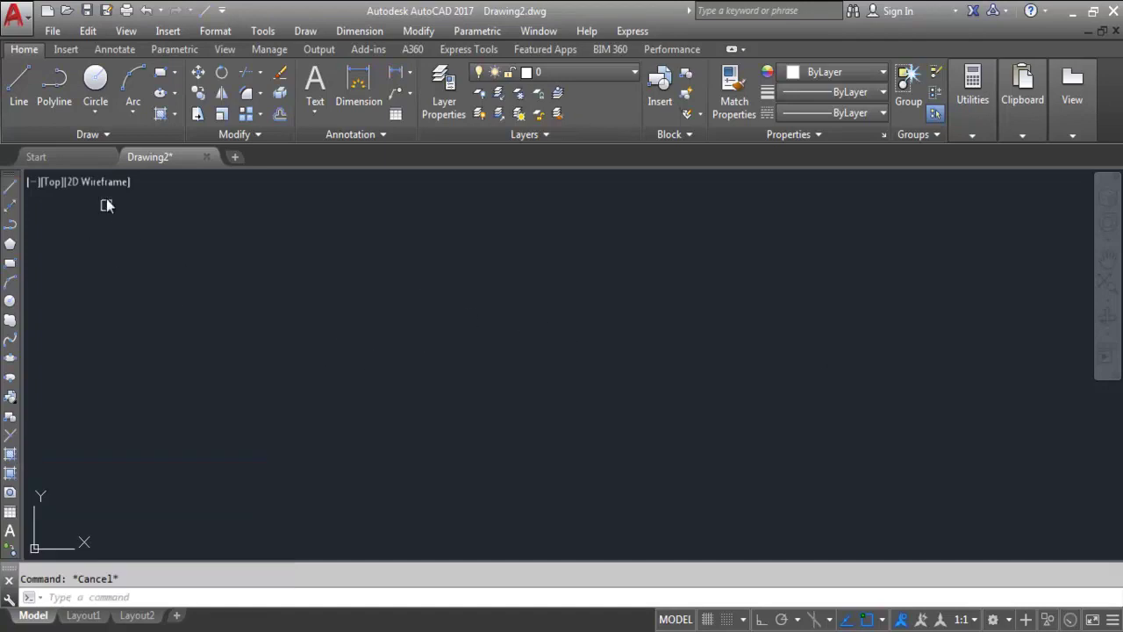
pyautogui.click(102, 136)
pyautogui.write('spl')
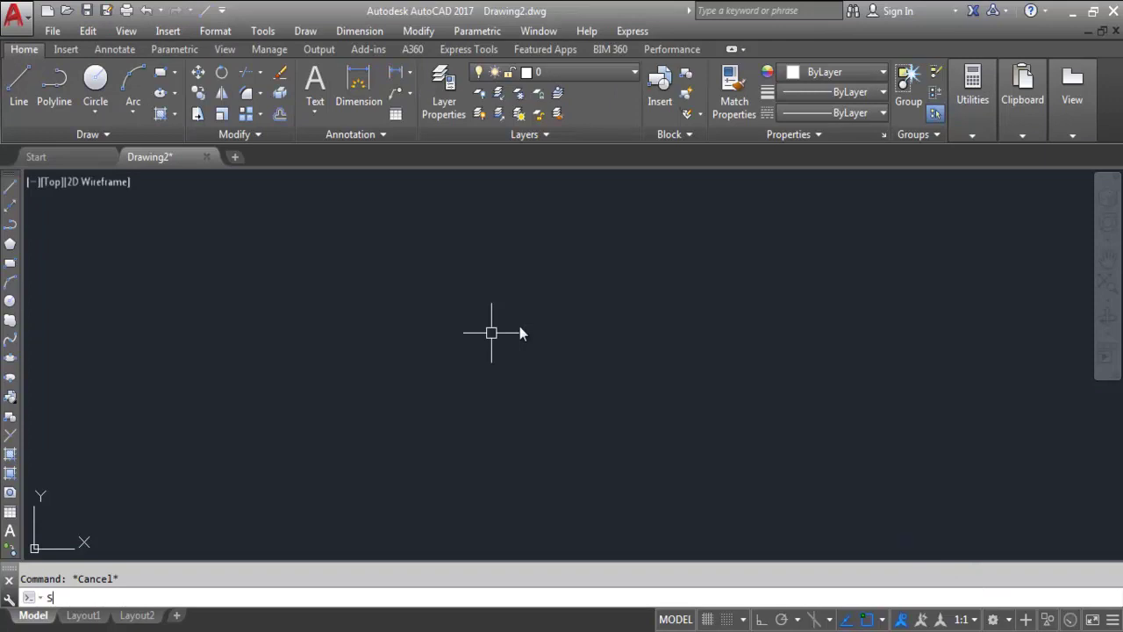
pyautogui.press('Return')
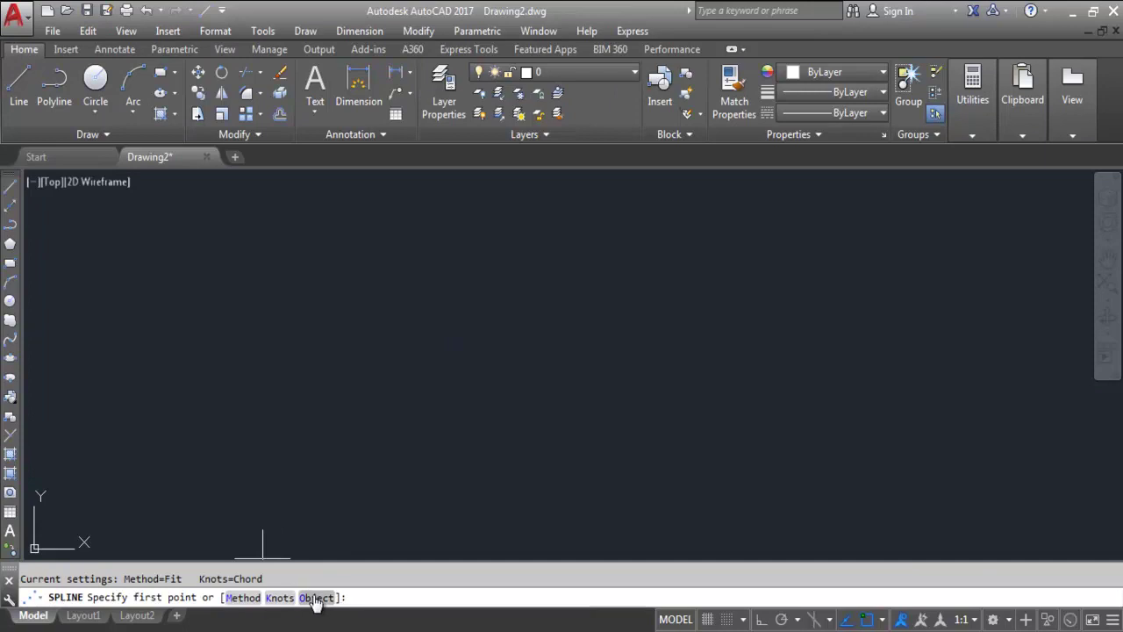
# Draw a Fit-method spline through eight wavy points left to right, then select it to inspect its grips.
pyautogui.click(238, 599)
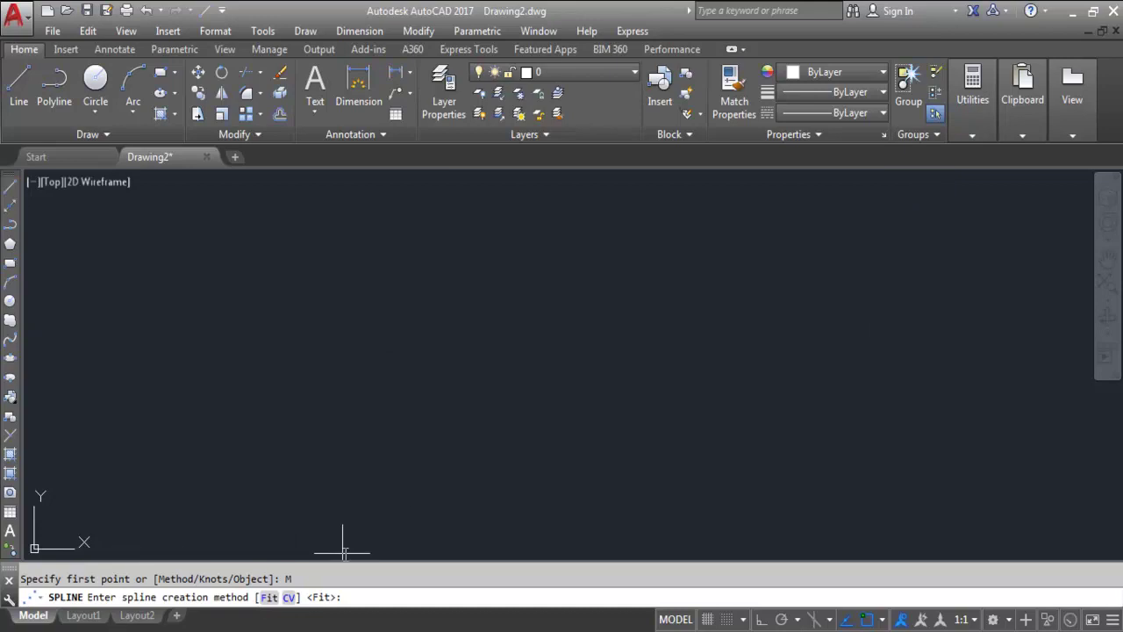
pyautogui.click(268, 598)
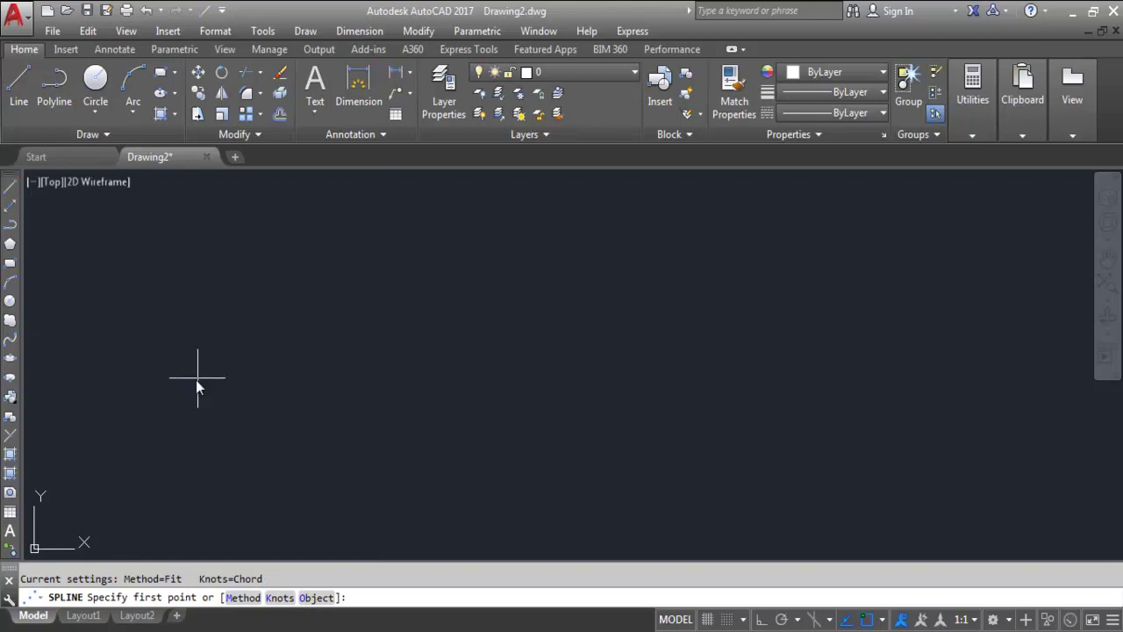
pyautogui.click(171, 395)
pyautogui.click(205, 312)
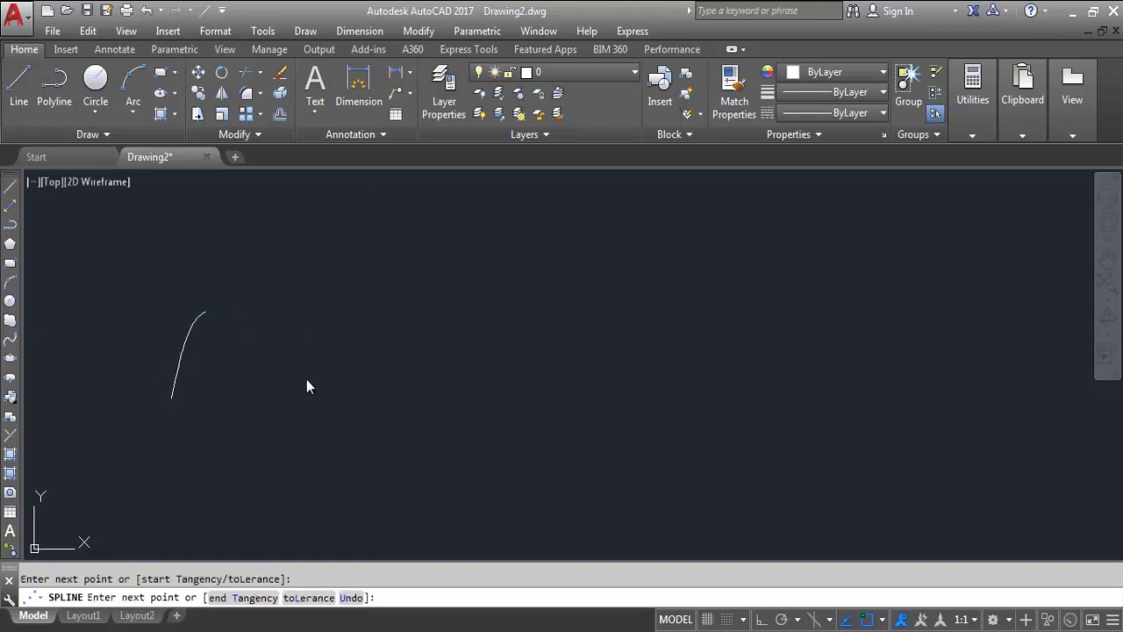
pyautogui.click(301, 371)
pyautogui.click(414, 350)
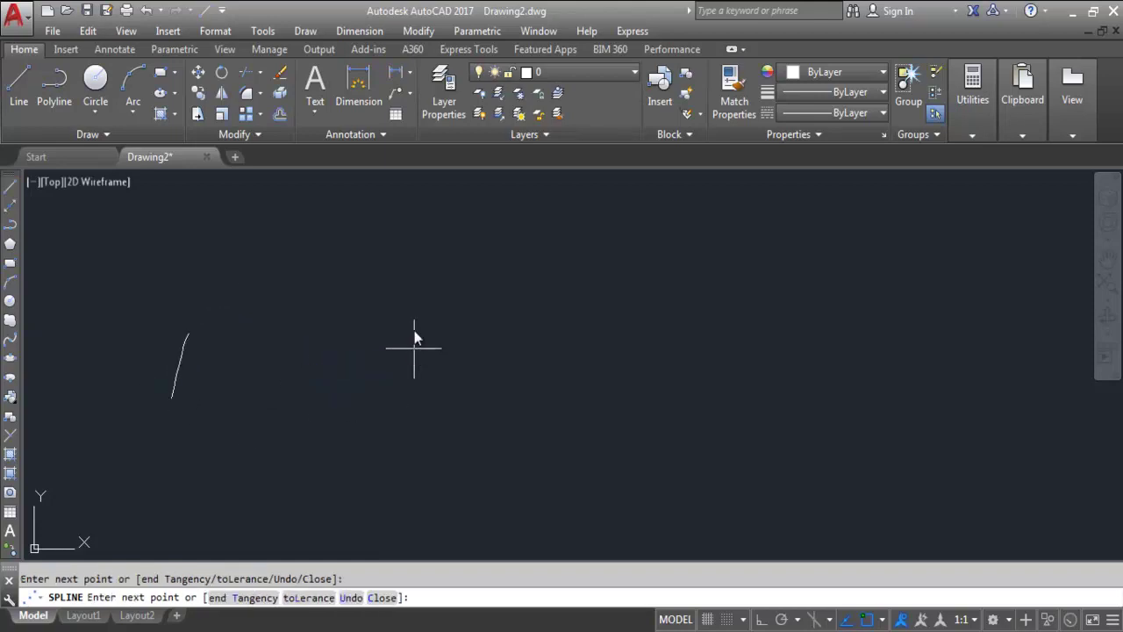
pyautogui.click(511, 252)
pyautogui.click(519, 327)
pyautogui.click(564, 376)
pyautogui.click(610, 314)
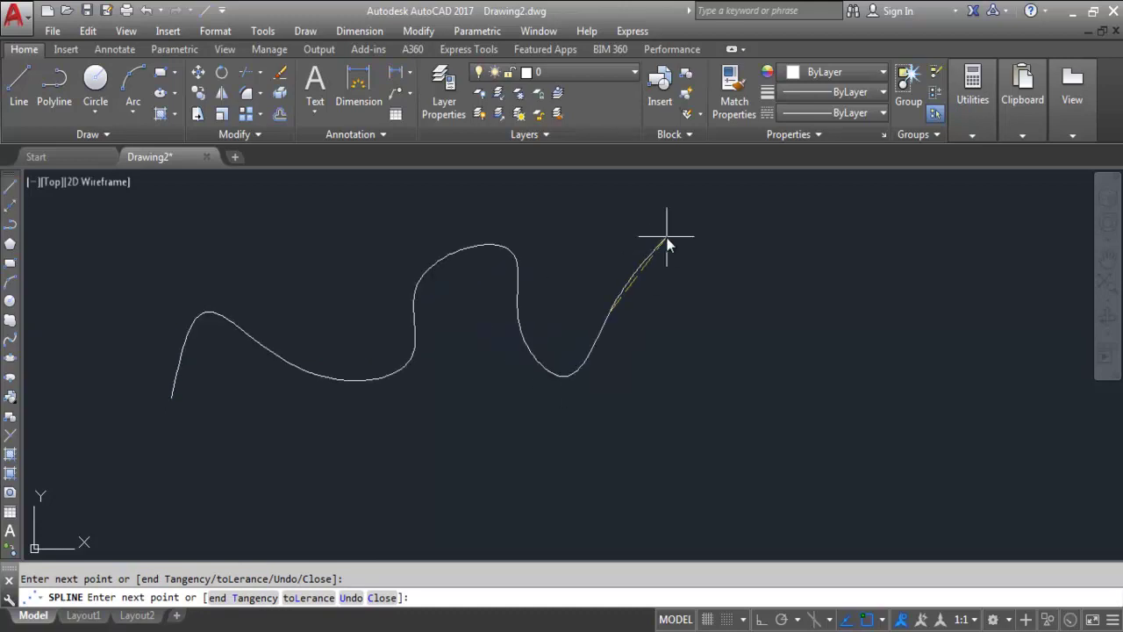
pyautogui.press('Return')
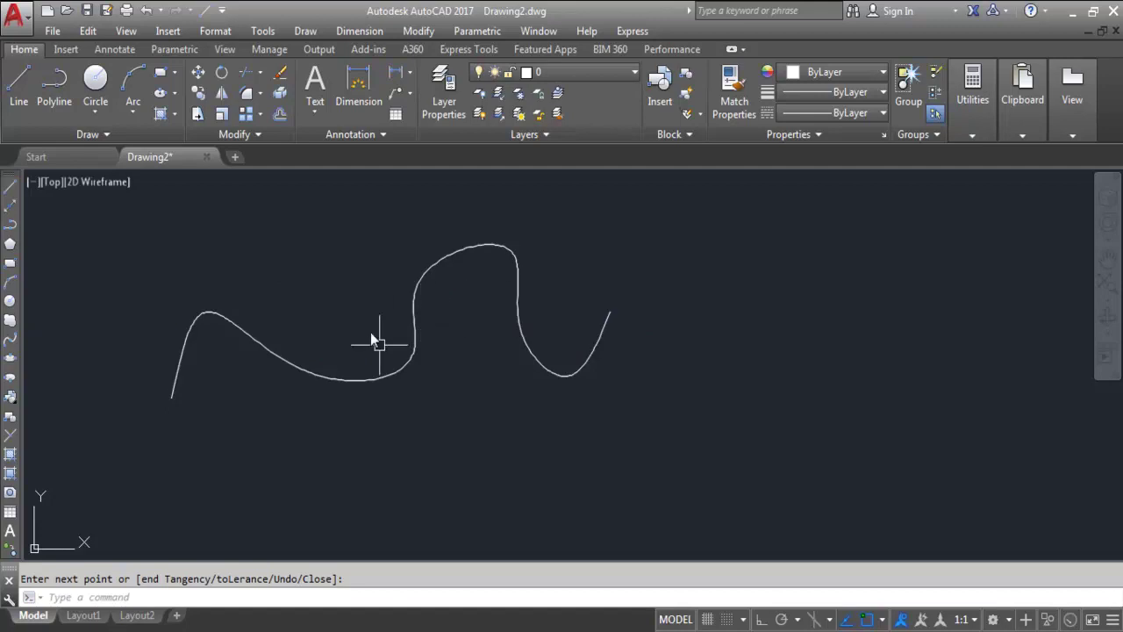
pyautogui.press('Return')
pyautogui.click(414, 351)
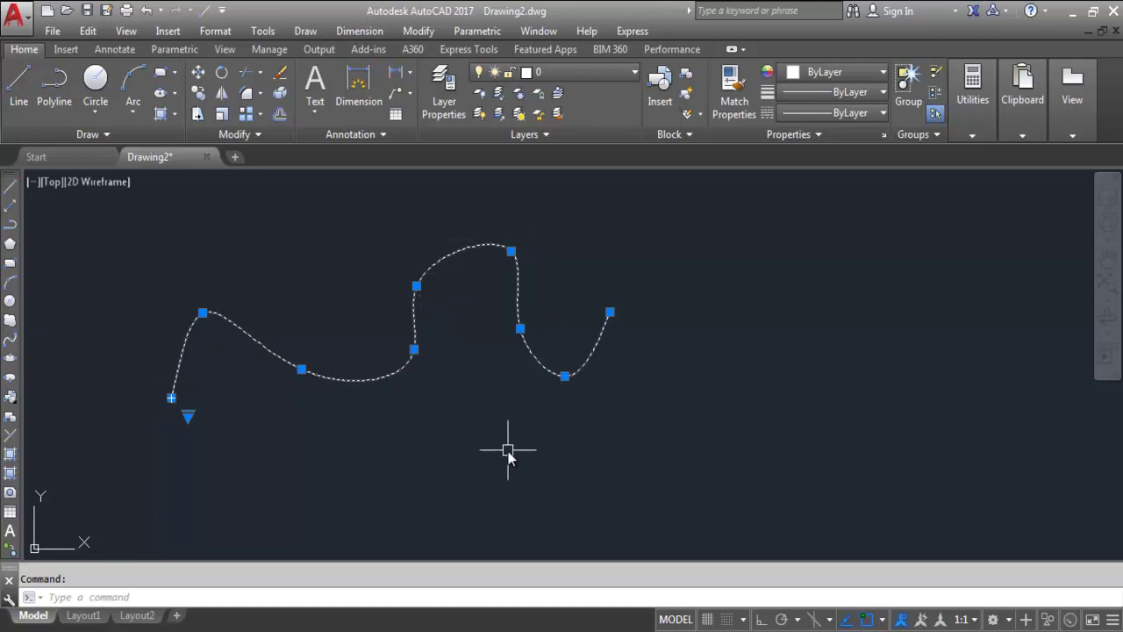
# Restart SPLINE with the CV (control vertices) method and zoom in on the drawing.
pyautogui.press('Escape')
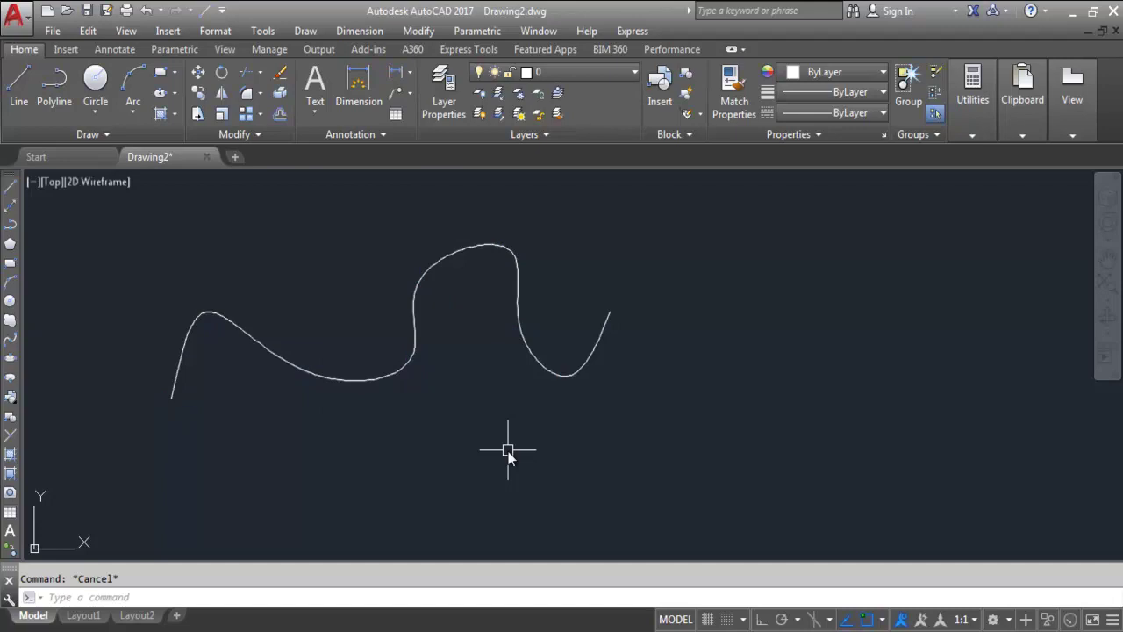
pyautogui.press('space')
pyautogui.press('Escape')
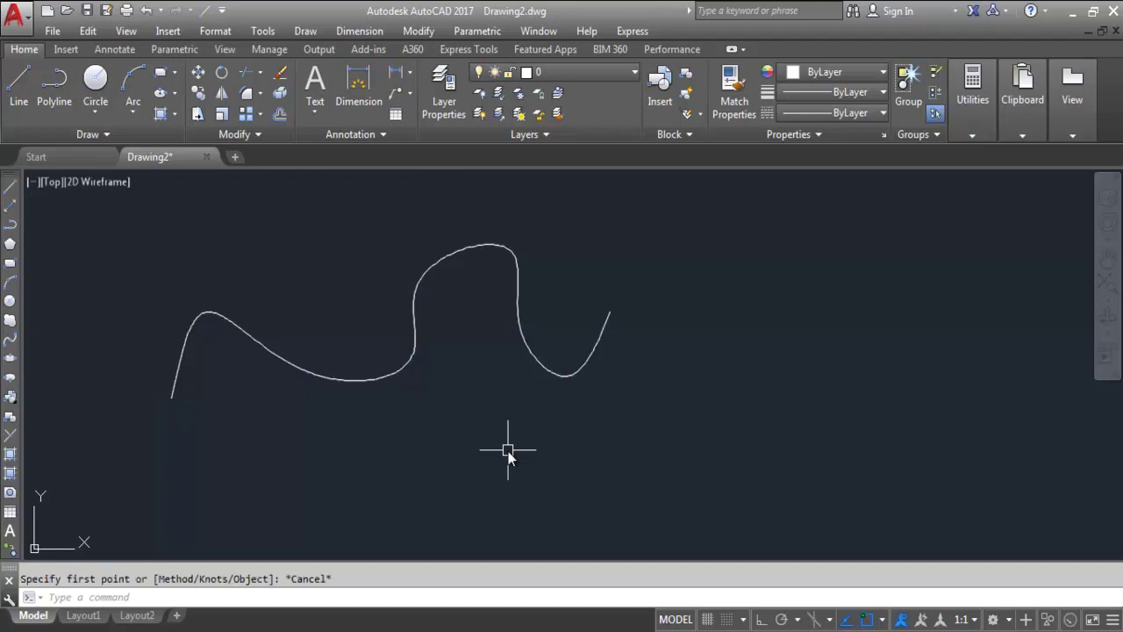
pyautogui.press('space')
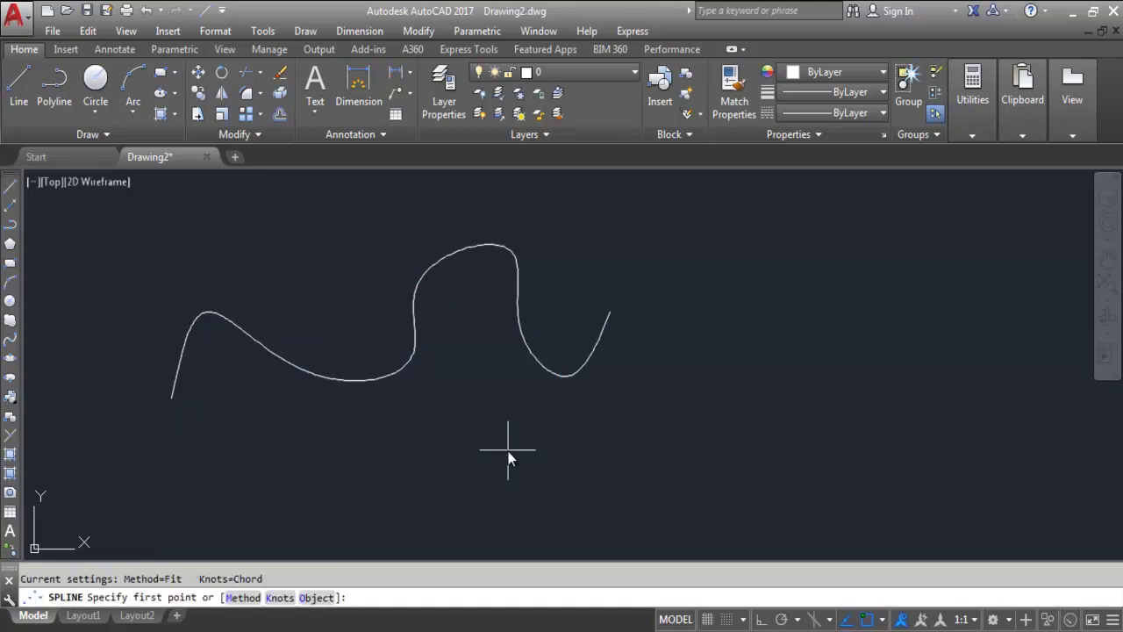
pyautogui.click(233, 597)
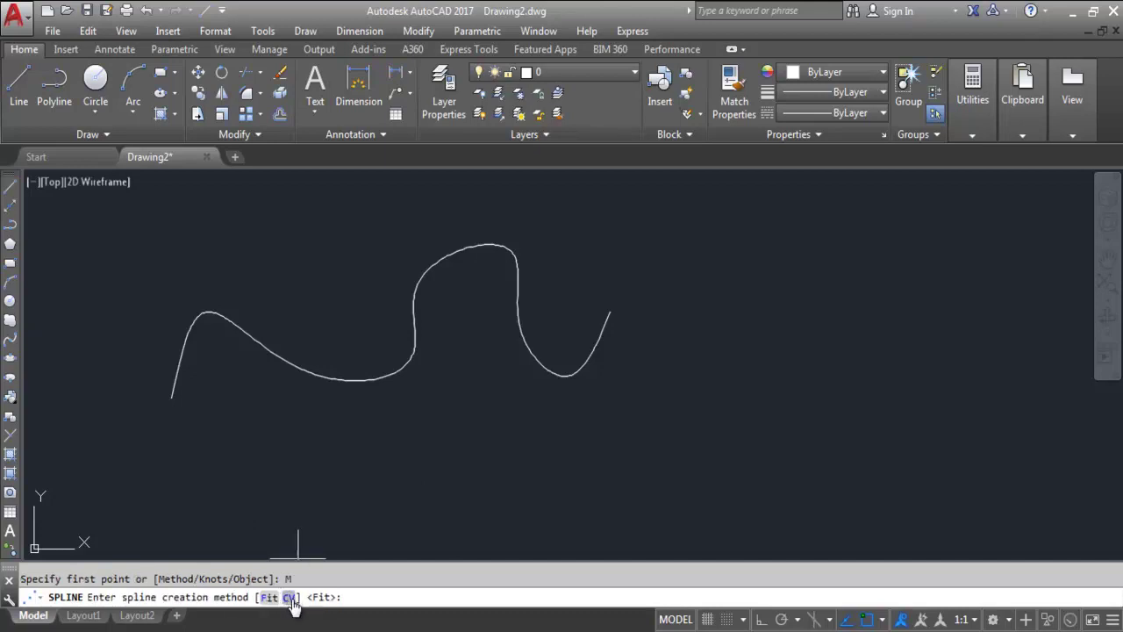
pyautogui.click(289, 598)
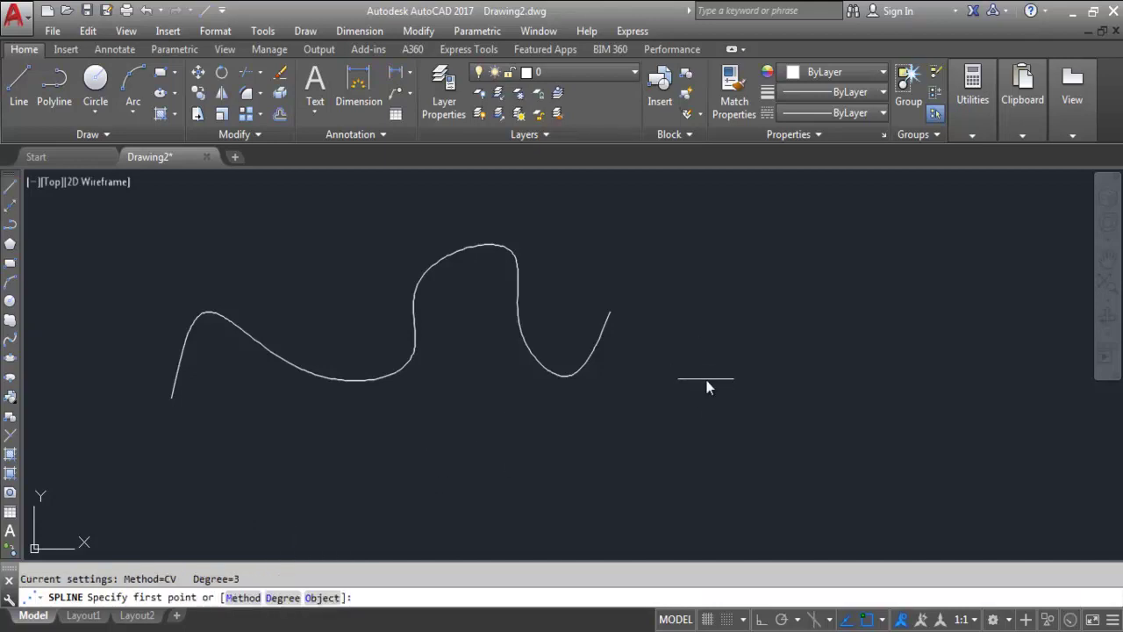
pyautogui.scroll(1, 293, 375)
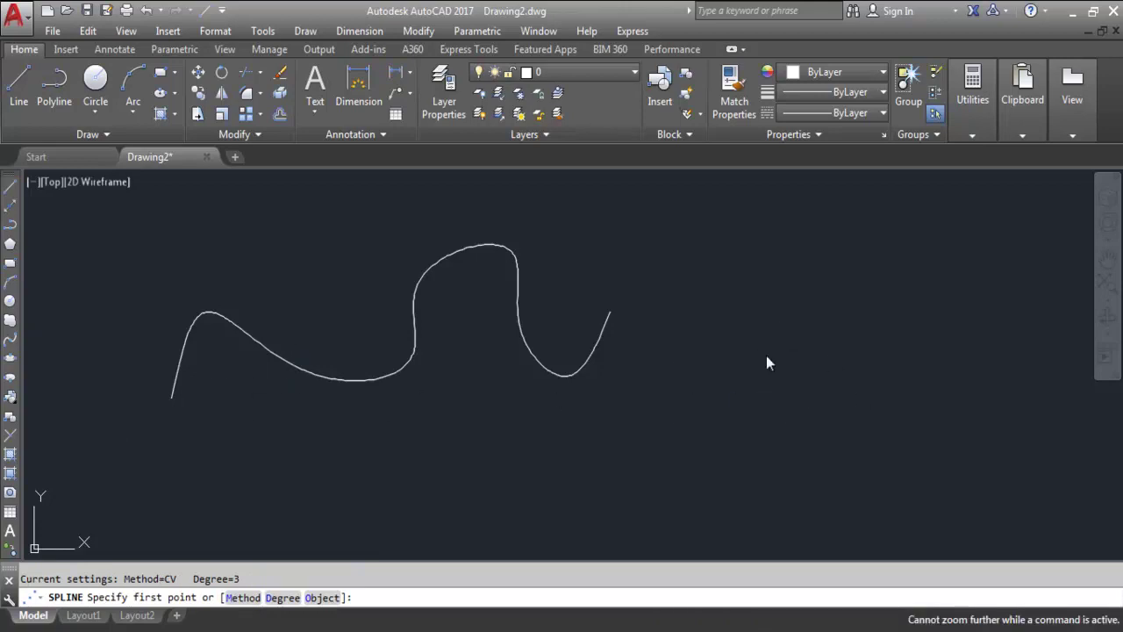
# Place seven zigzag control vertices to the right of the first curve and finish the spline.
pyautogui.click(692, 407)
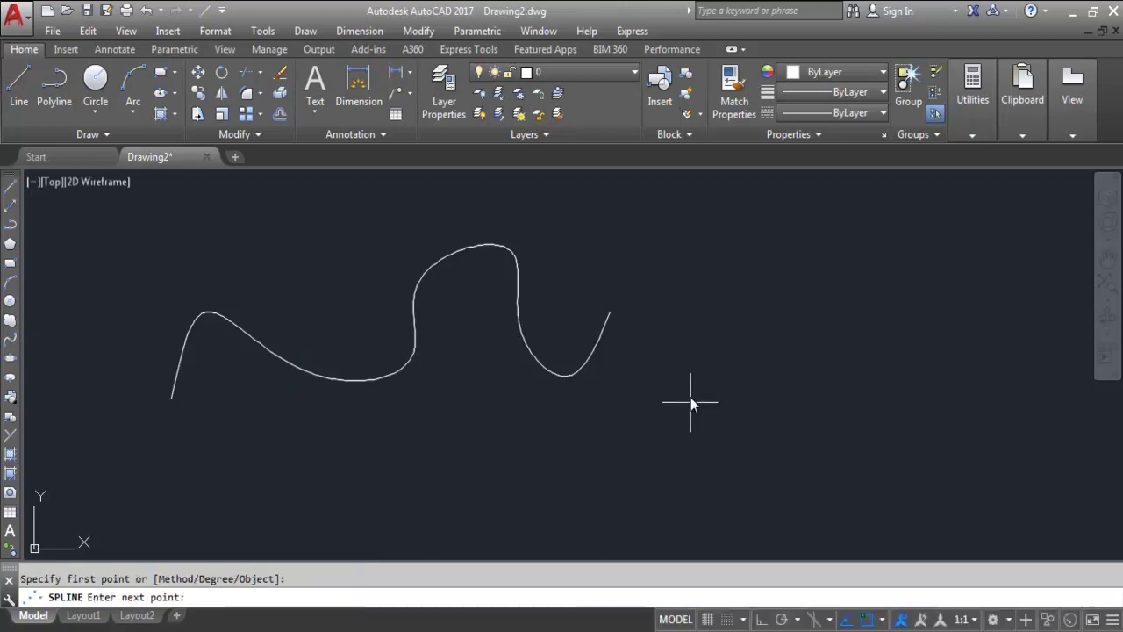
pyautogui.click(737, 322)
pyautogui.click(840, 414)
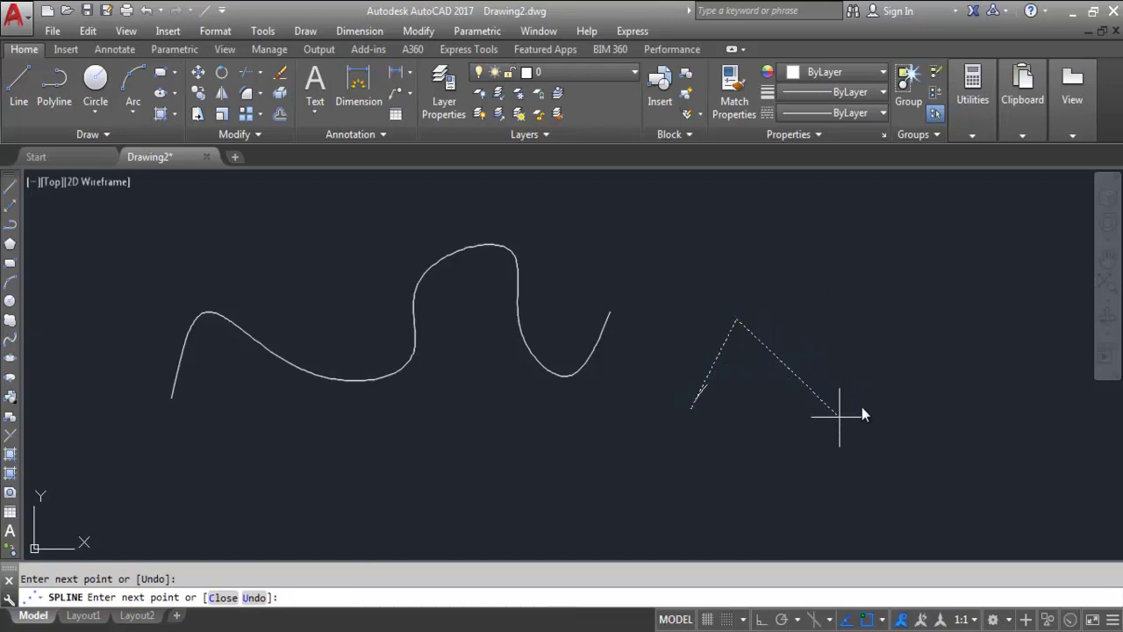
pyautogui.click(927, 297)
pyautogui.click(998, 428)
pyautogui.click(1026, 314)
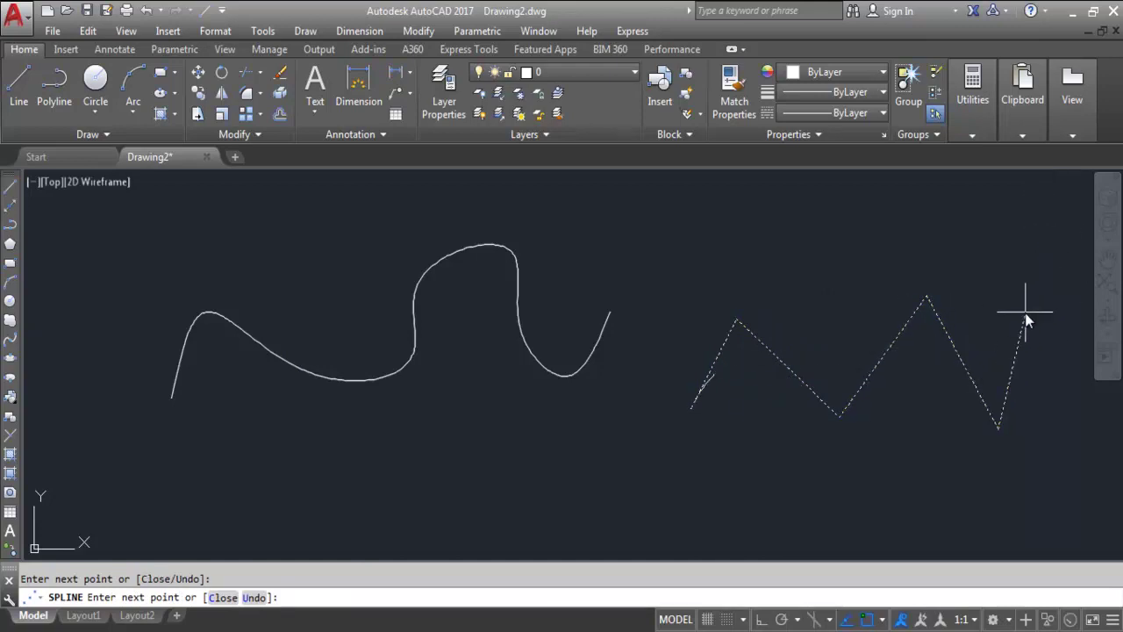
pyautogui.click(1071, 436)
pyautogui.press('Return')
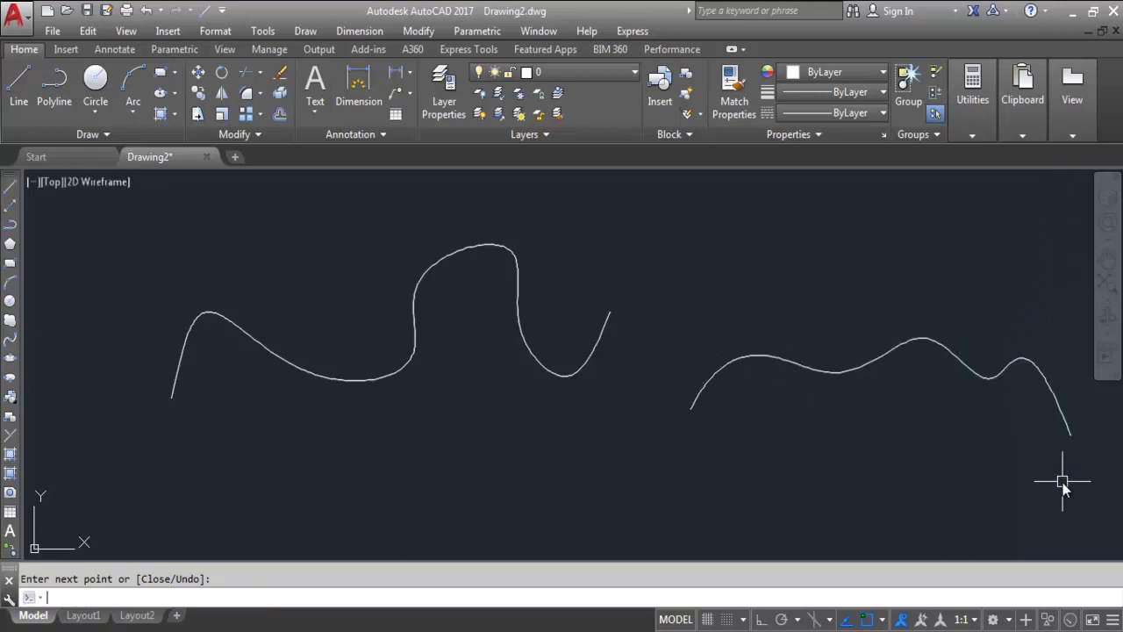
# Raise the right spline's low middle control vertex and pull its low right vertex further down.
pyautogui.click(829, 372)
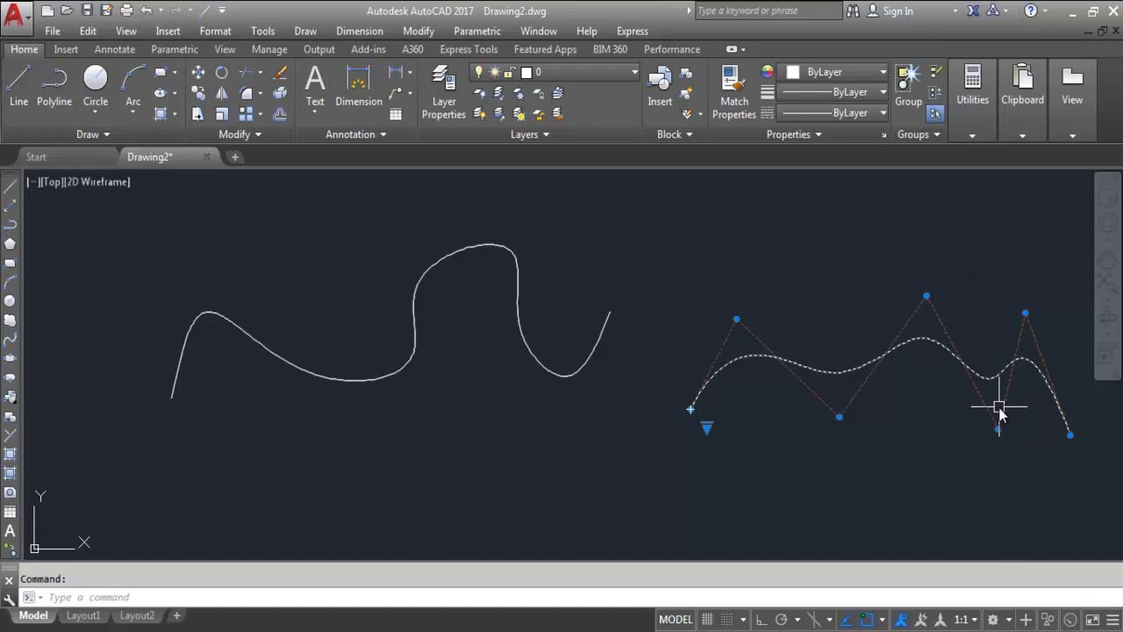
pyautogui.click(839, 418)
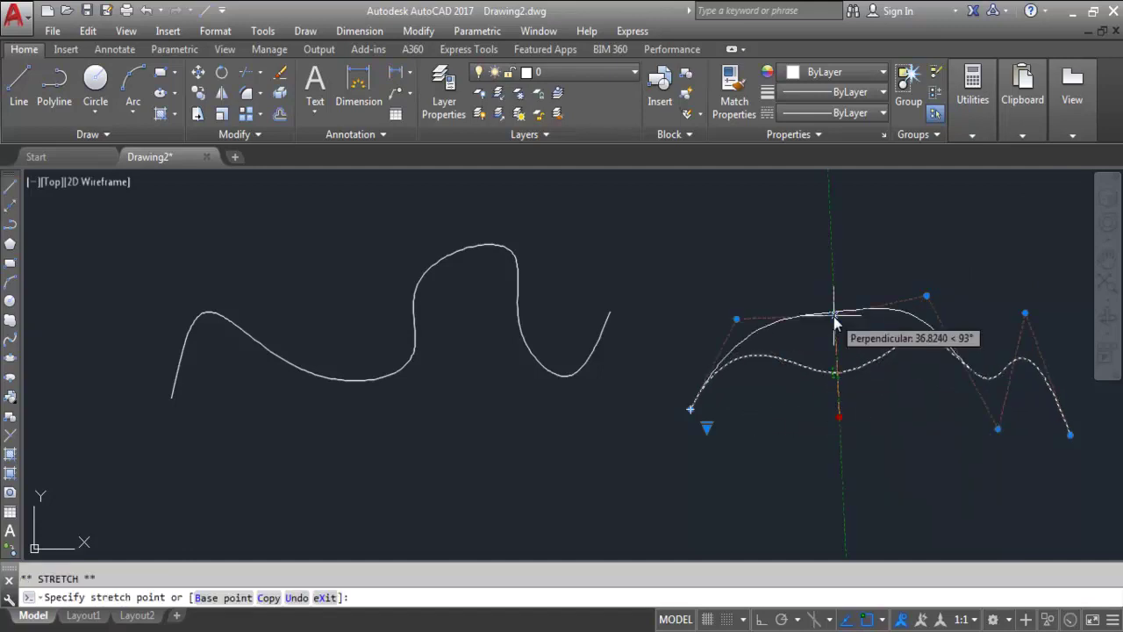
pyautogui.click(835, 316)
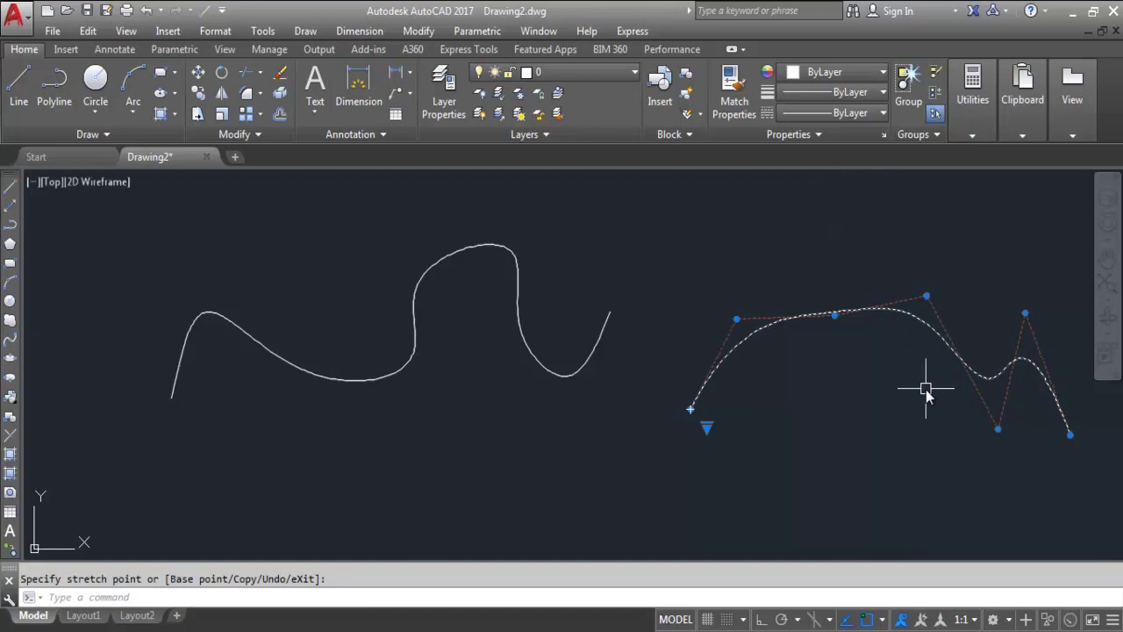
pyautogui.click(998, 429)
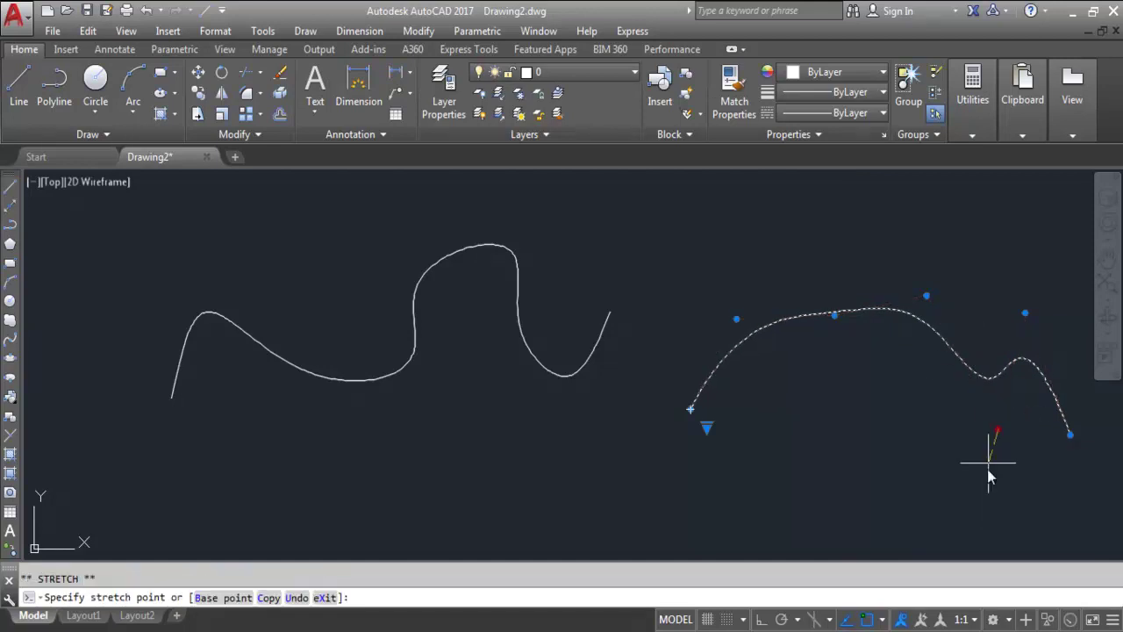
pyautogui.click(982, 506)
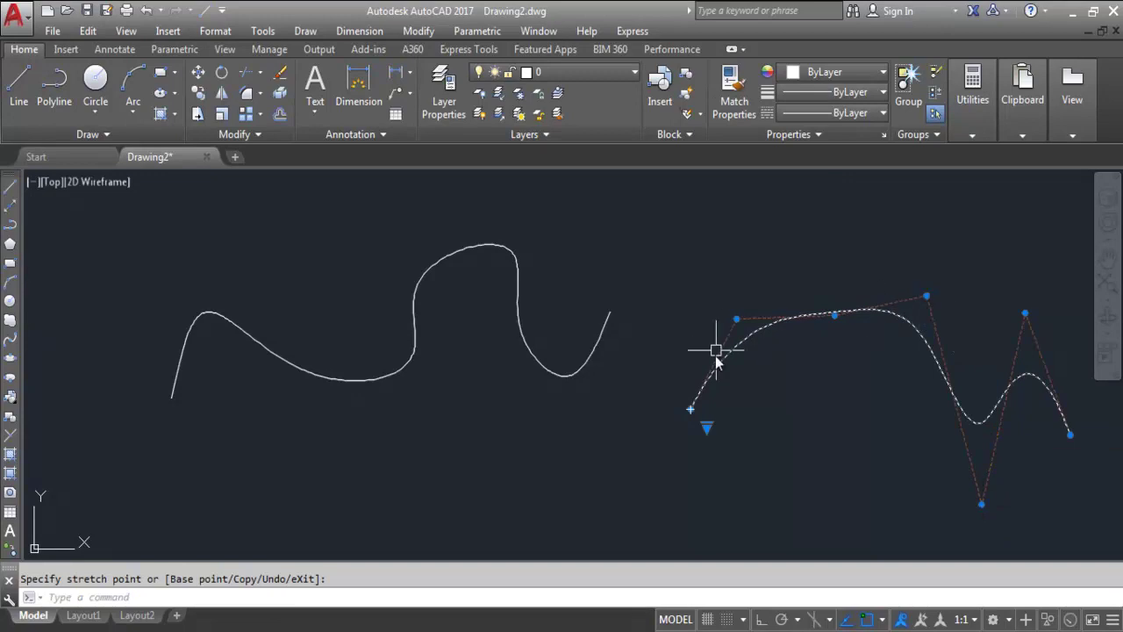
# Lift the upper-left control vertex, lower the middle one again, and drop the right end lower and further right.
pyautogui.click(737, 319)
pyautogui.click(698, 263)
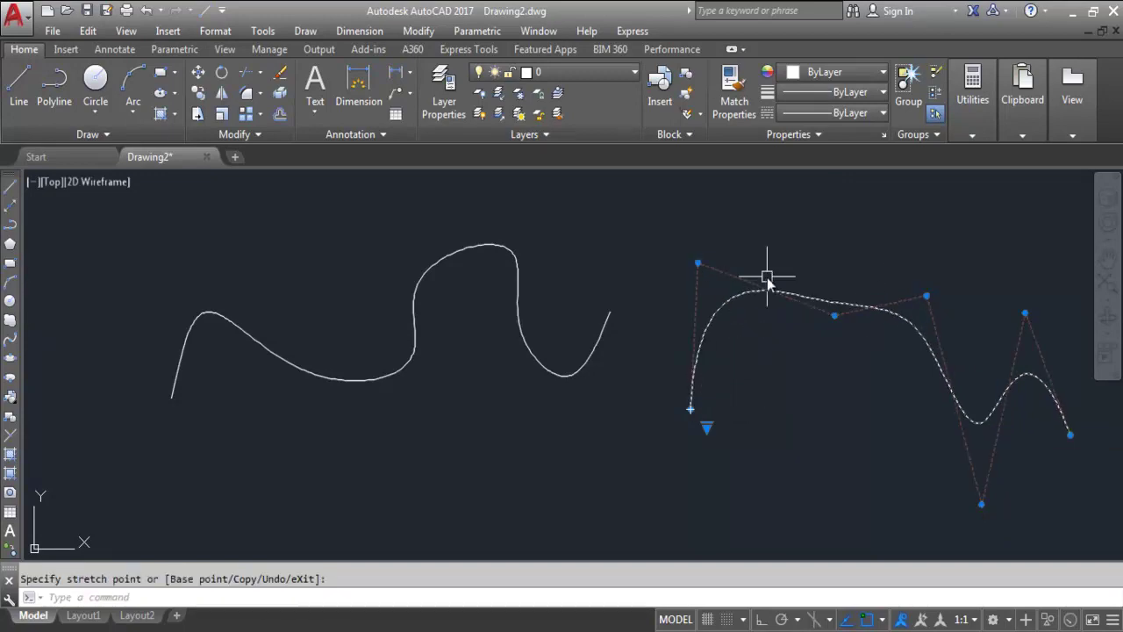
pyautogui.click(835, 316)
pyautogui.click(849, 409)
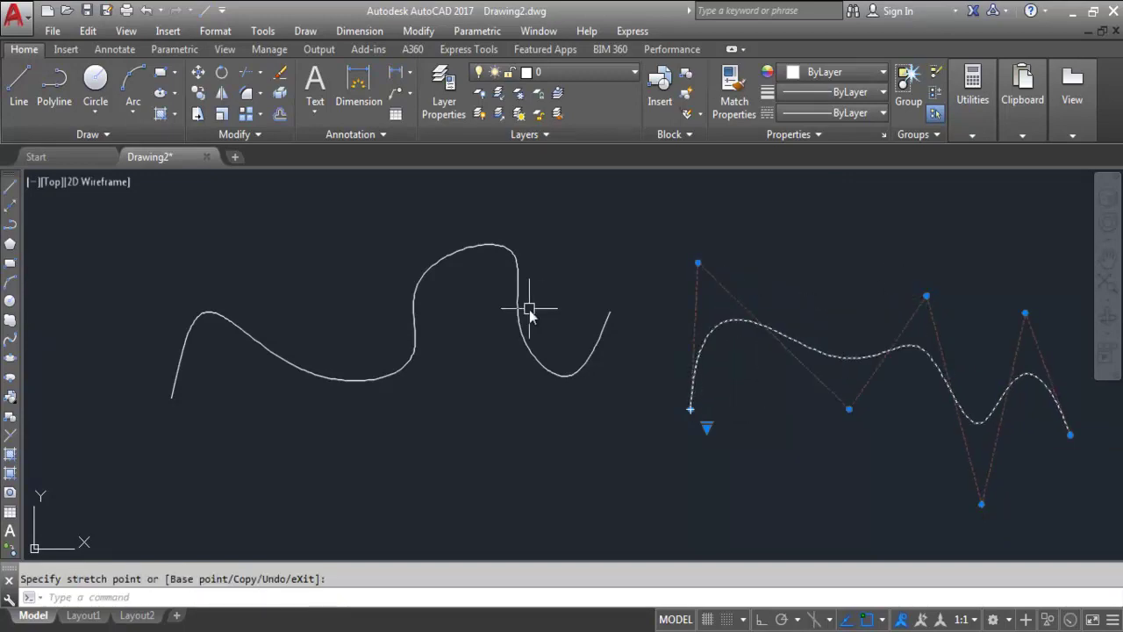
pyautogui.click(1070, 434)
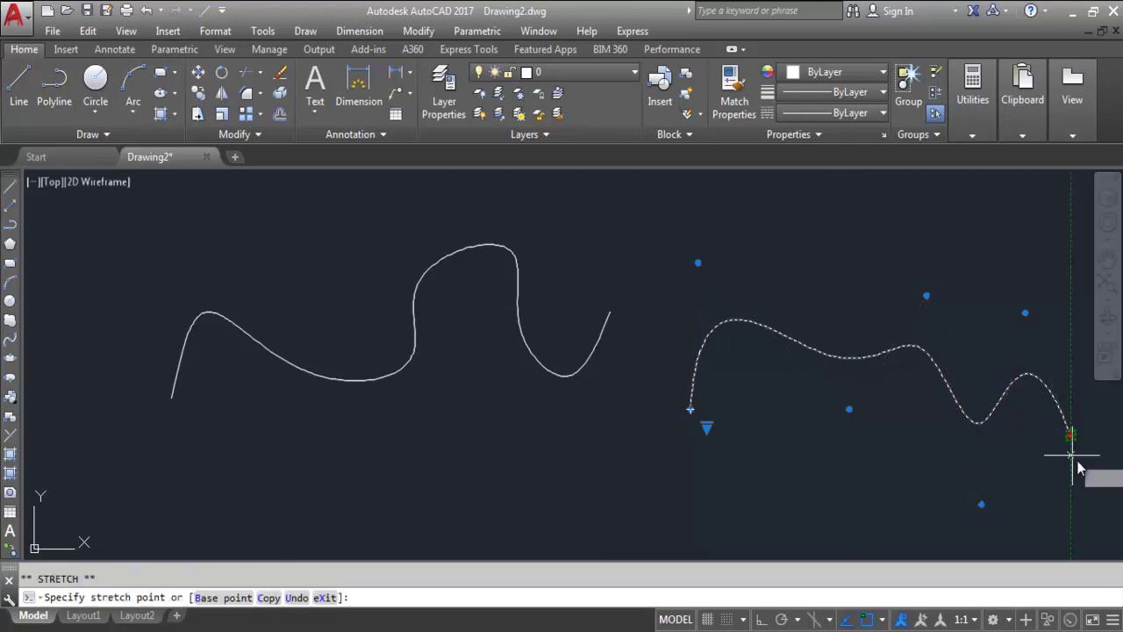
pyautogui.click(1079, 507)
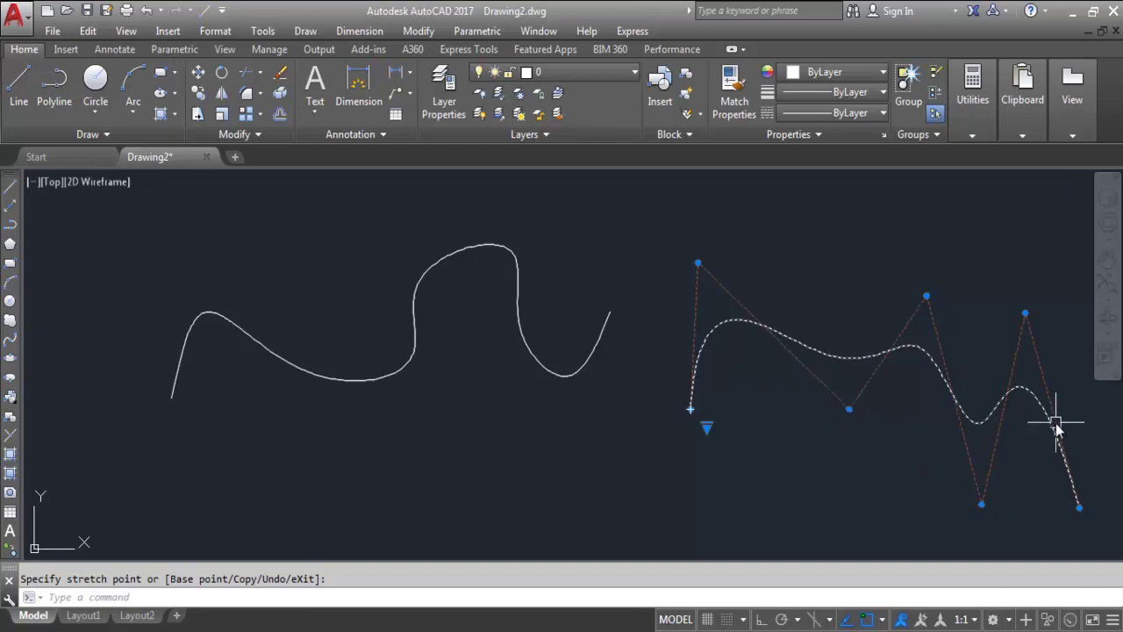
pyautogui.press('Escape')
# On the left spline, raise the first-dip fit point into a higher hump and drop the middle fit point into a dip.
pyautogui.click(563, 369)
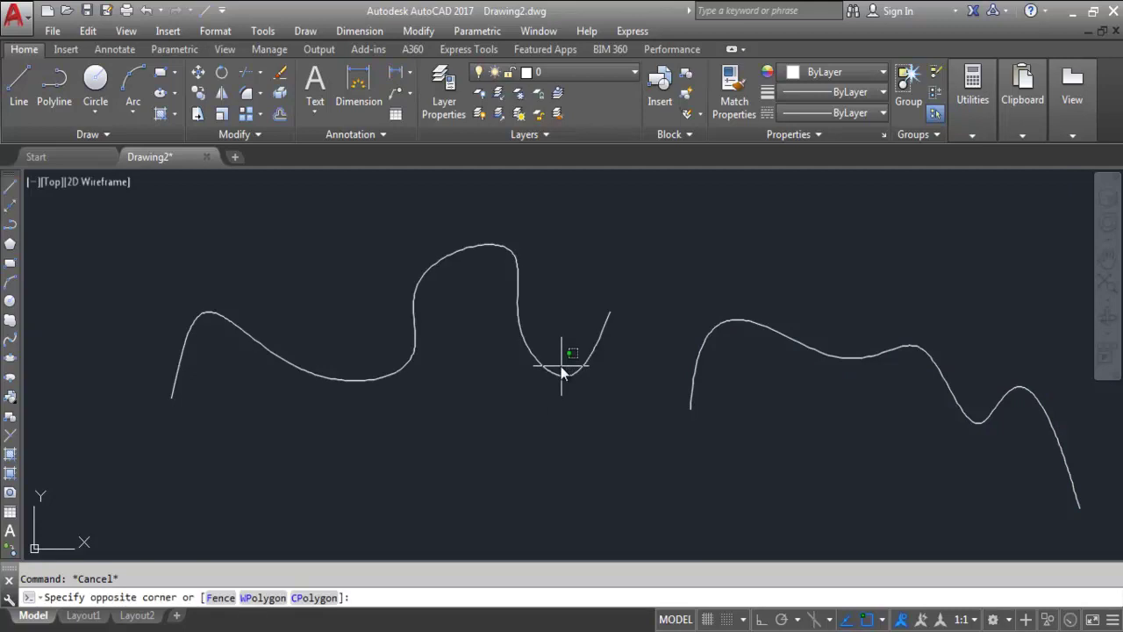
pyautogui.click(542, 317)
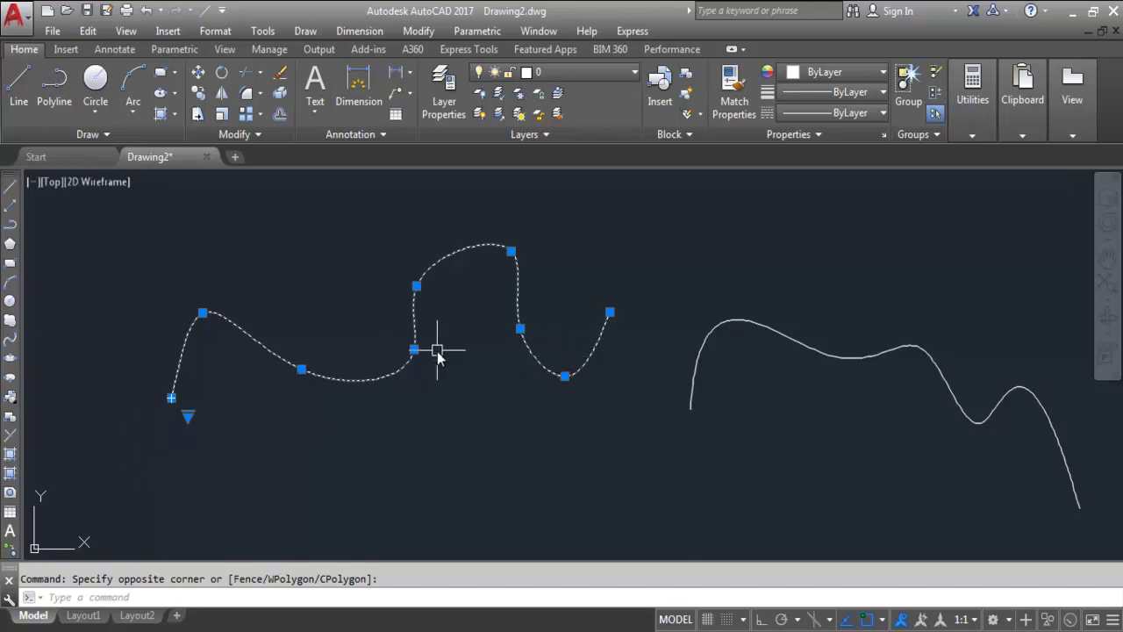
pyautogui.click(301, 370)
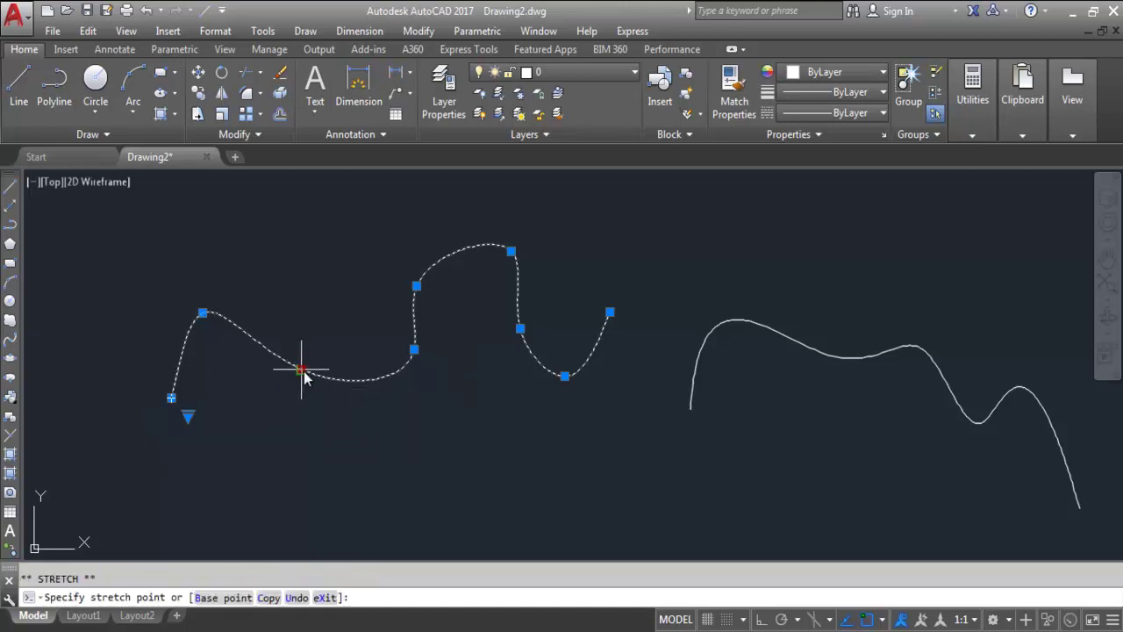
pyautogui.click(272, 289)
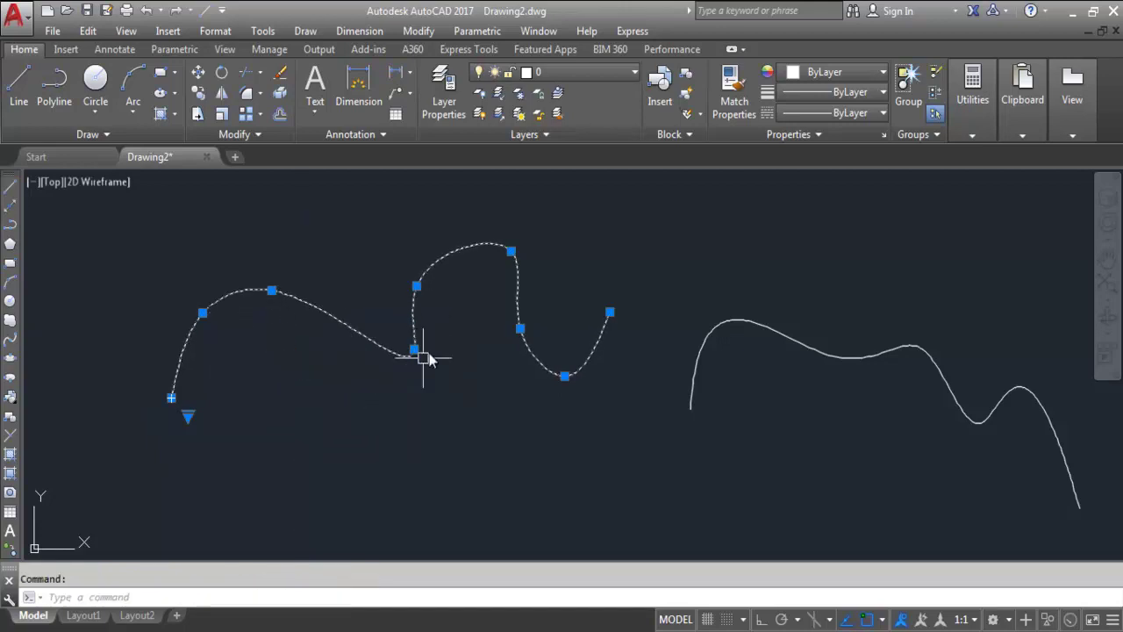
pyautogui.click(414, 351)
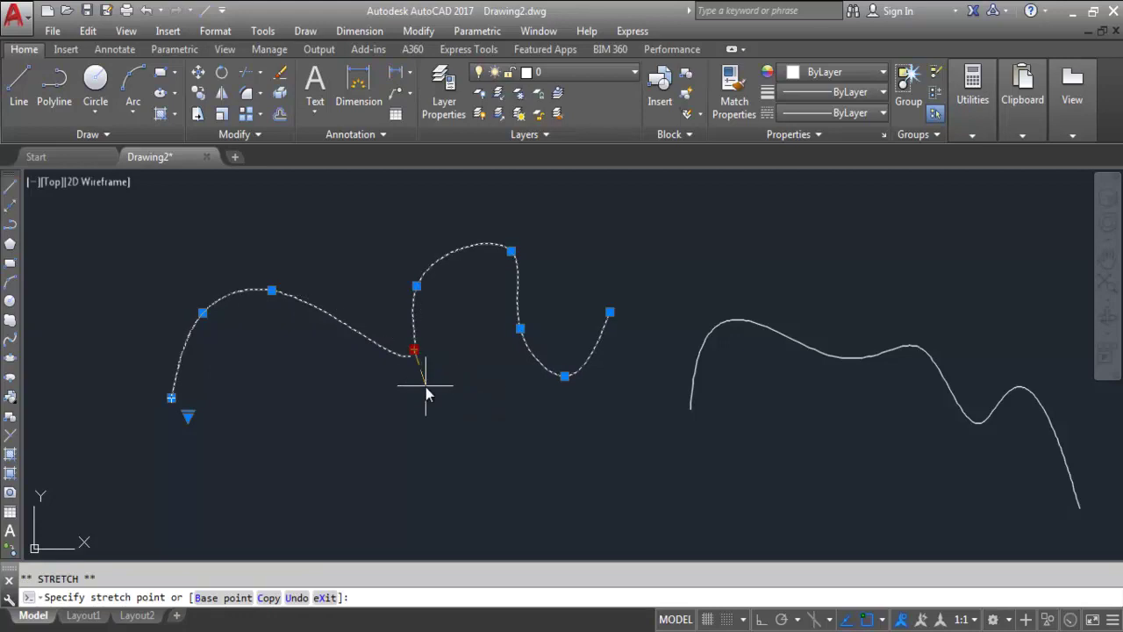
pyautogui.click(425, 386)
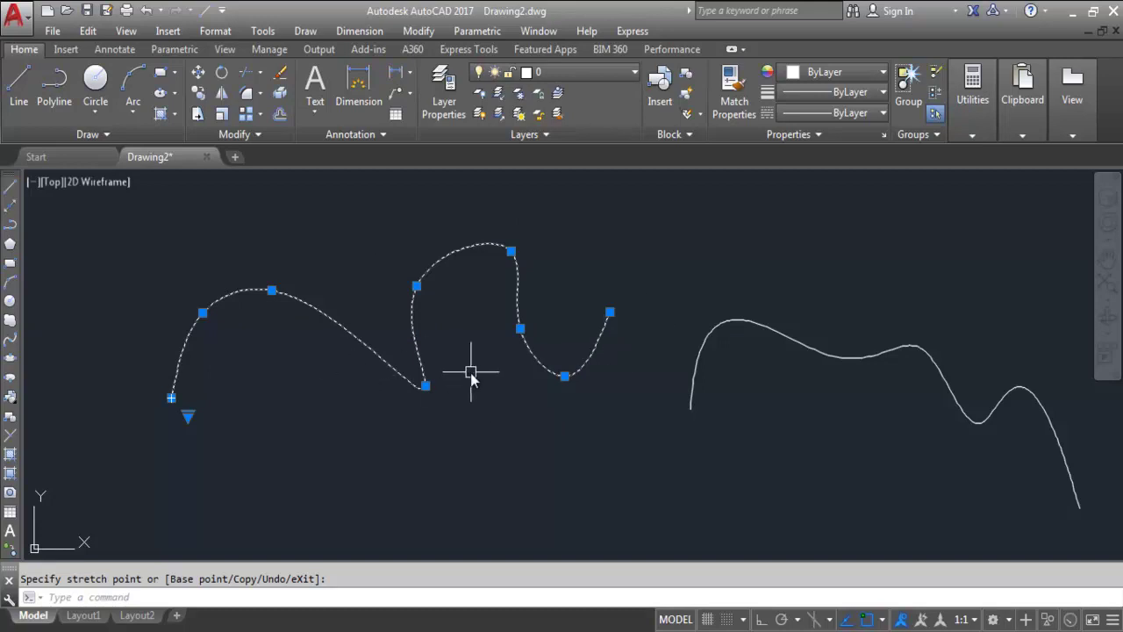
pyautogui.press('Escape')
pyautogui.press('Escape')
pyautogui.click(875, 356)
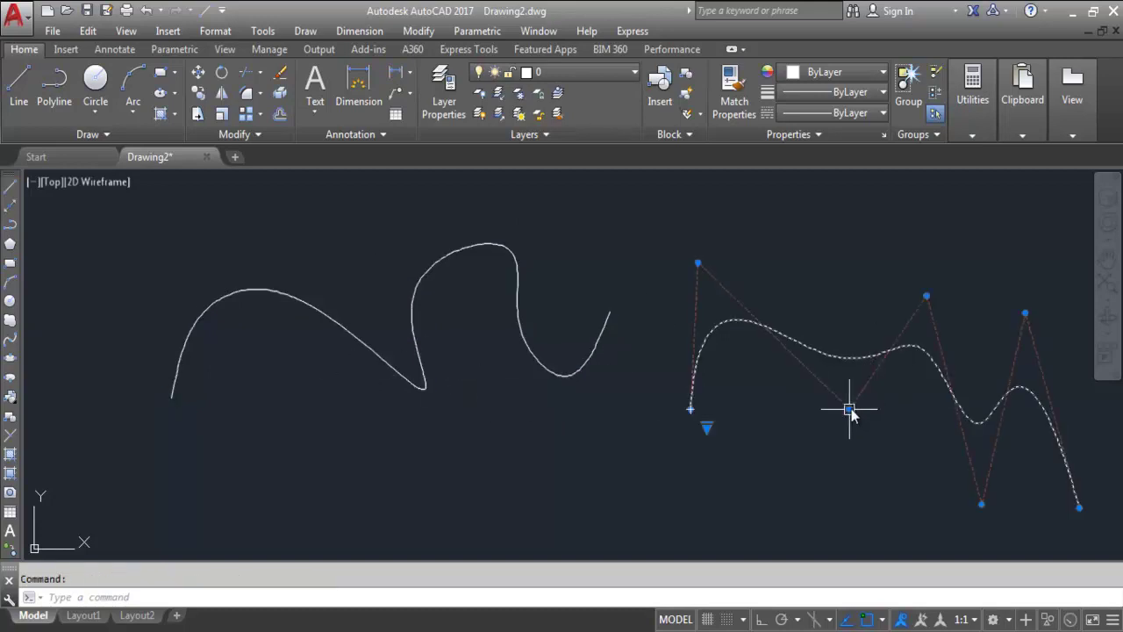
# Raise the right spline's low control vertex to lift its left arch, then check both splines' grips.
pyautogui.moveTo(850, 408)
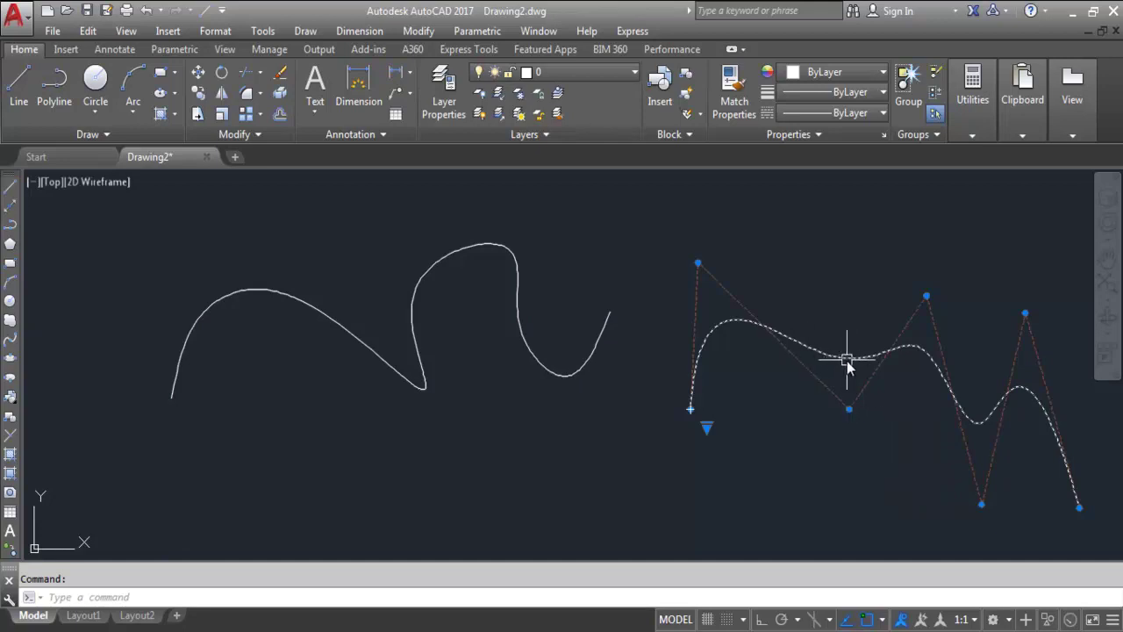
pyautogui.click(849, 409)
pyautogui.click(836, 305)
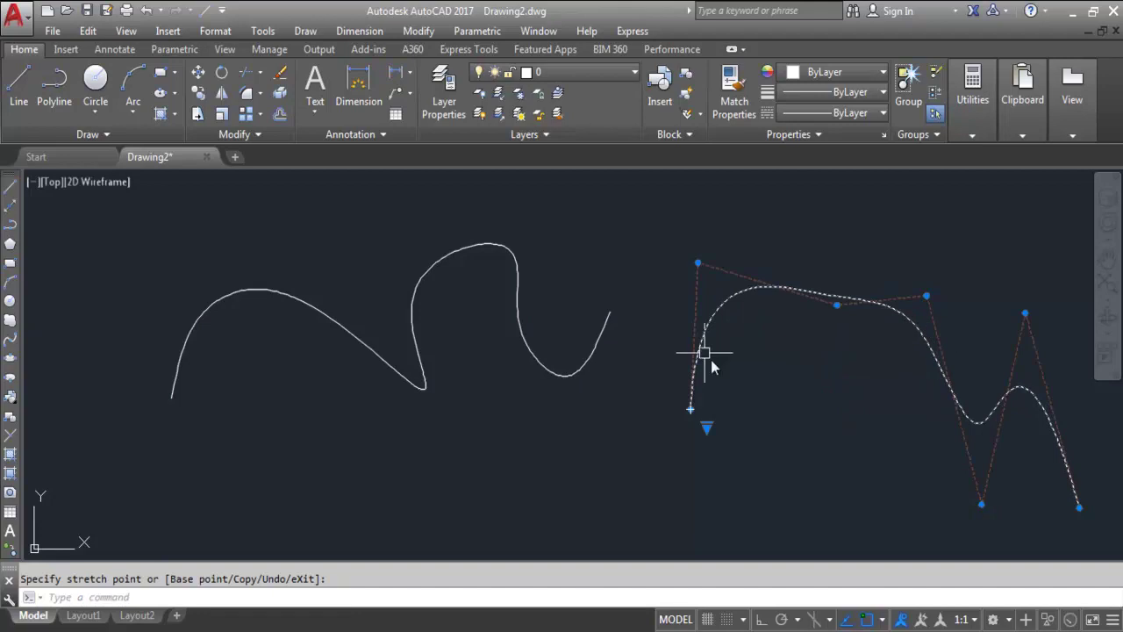
pyautogui.press('Escape')
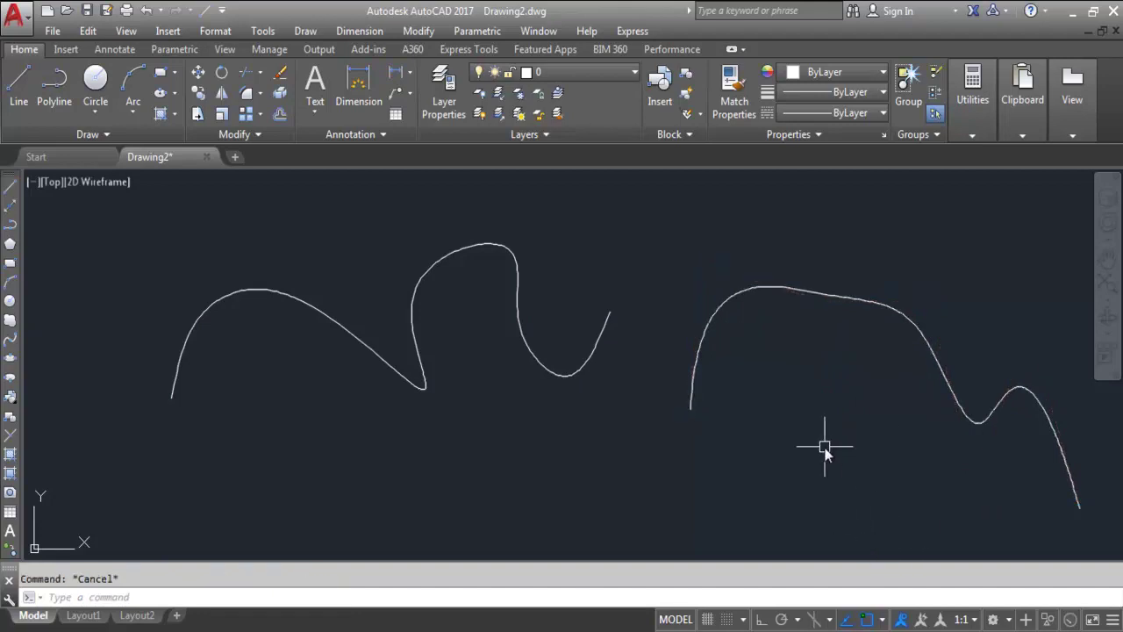
pyautogui.click(482, 248)
pyautogui.click(476, 270)
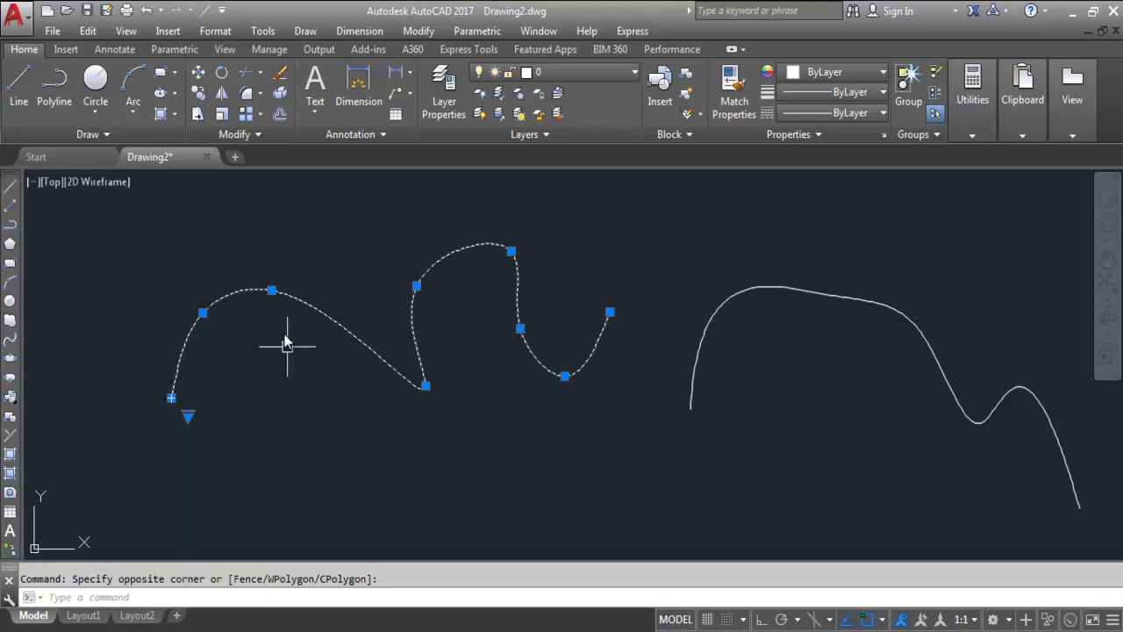
pyautogui.press('Escape')
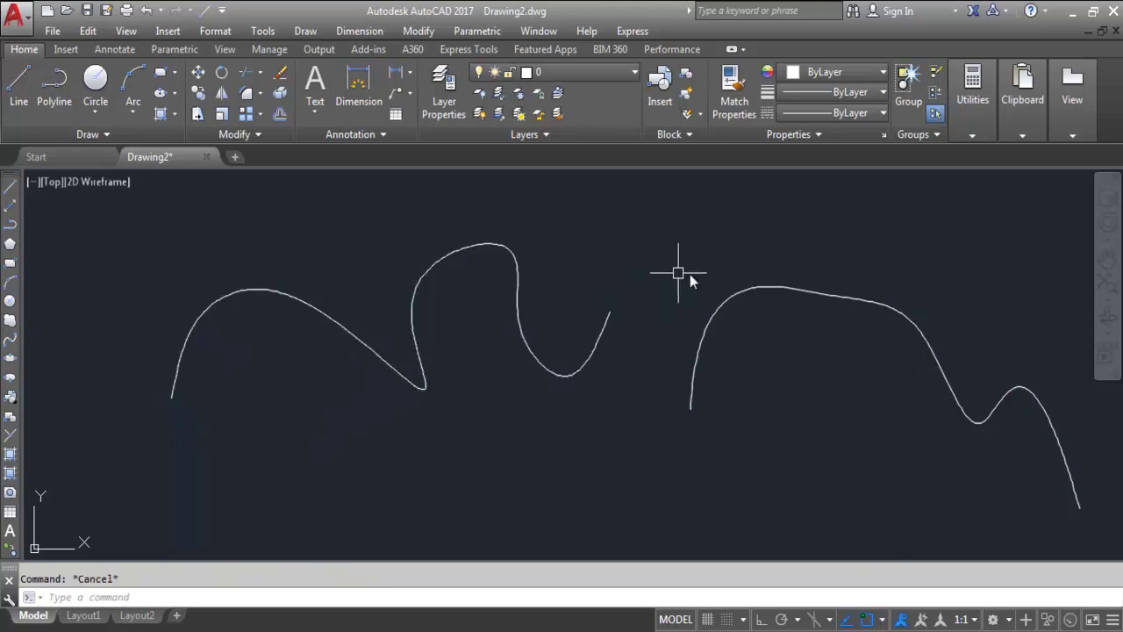
pyautogui.click(736, 288)
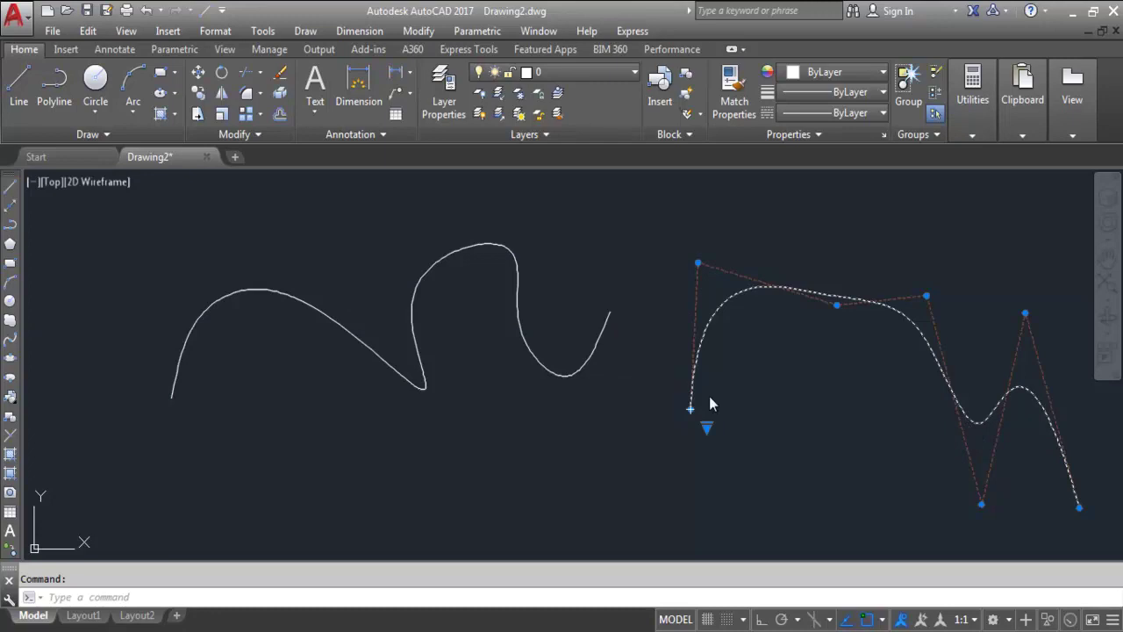
pyautogui.press('Escape')
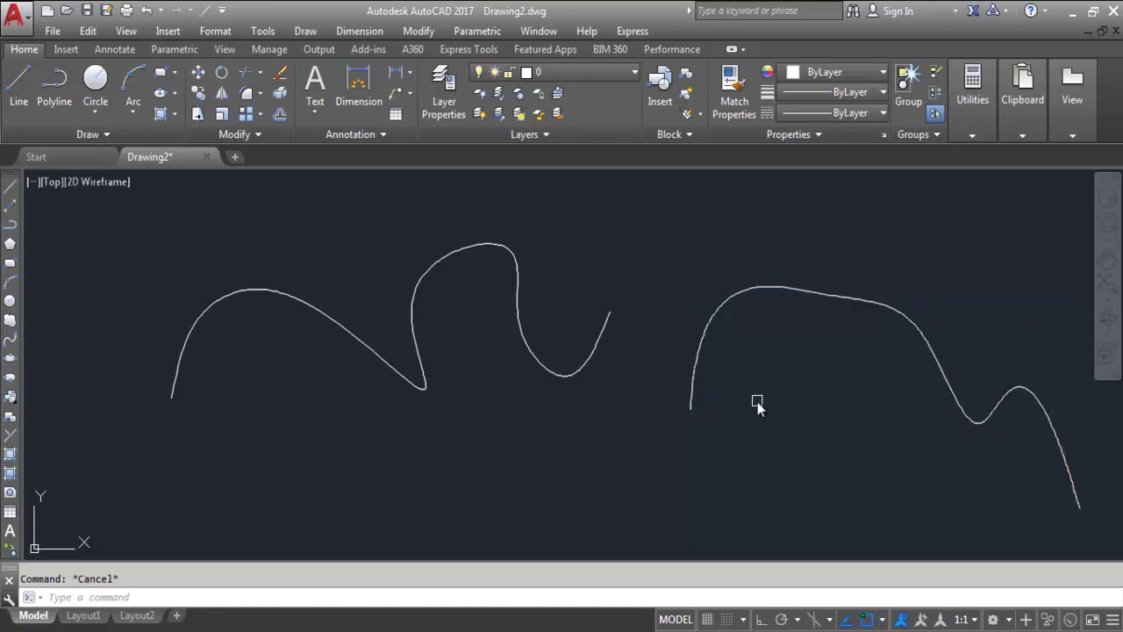
# Stretch the left spline's upper fit point up and left so the peak forms a tall rounded loop.
pyautogui.click(414, 302)
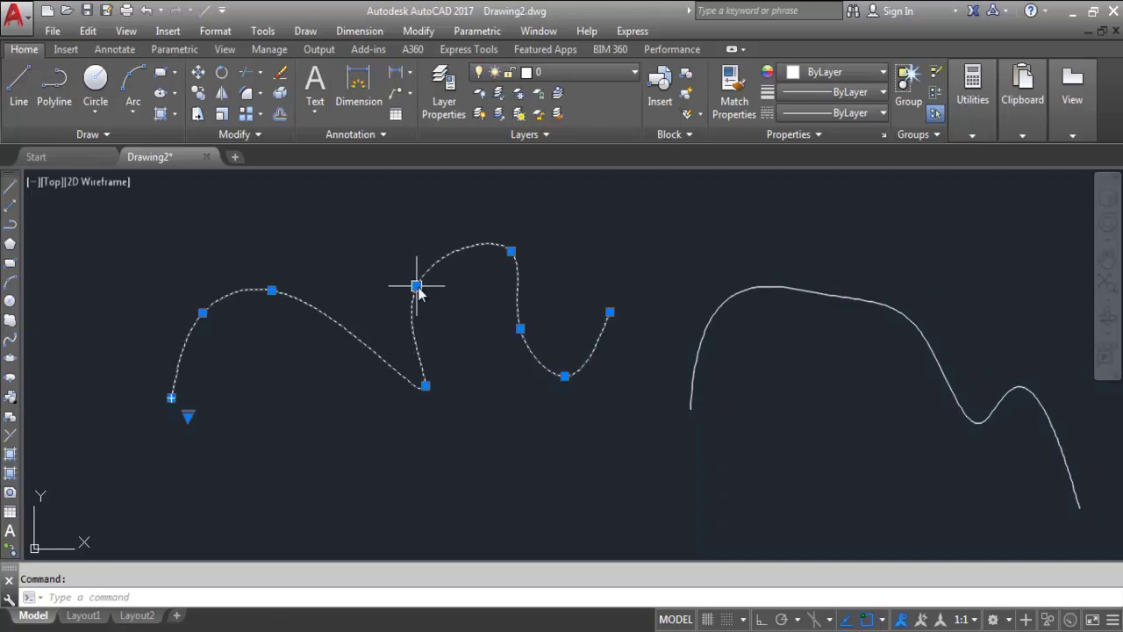
pyautogui.moveTo(418, 288)
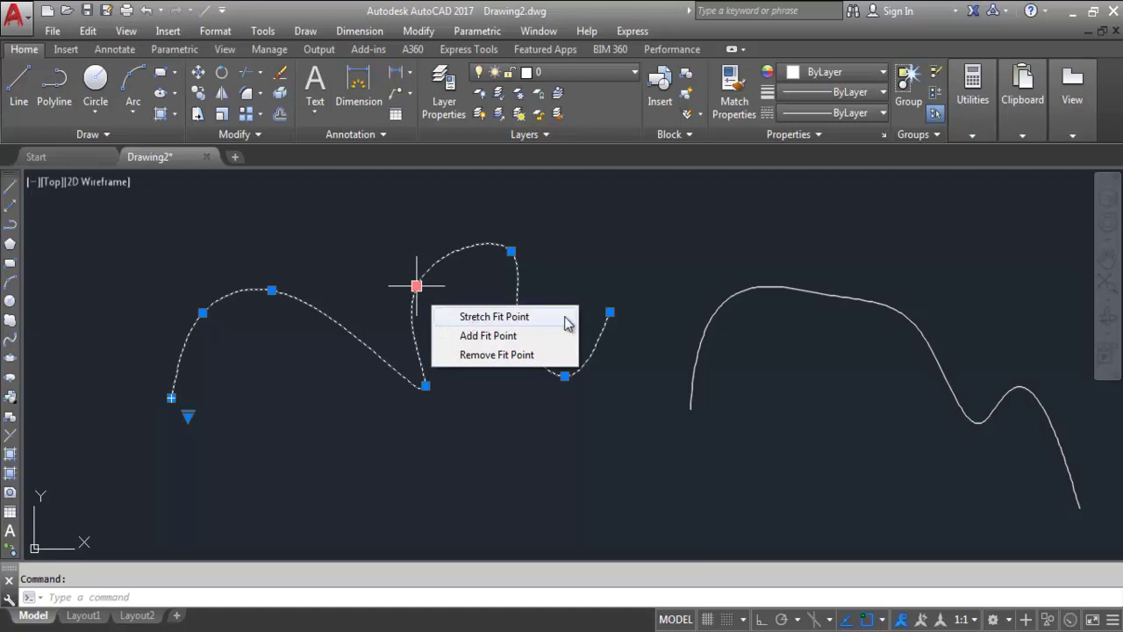
pyautogui.click(481, 318)
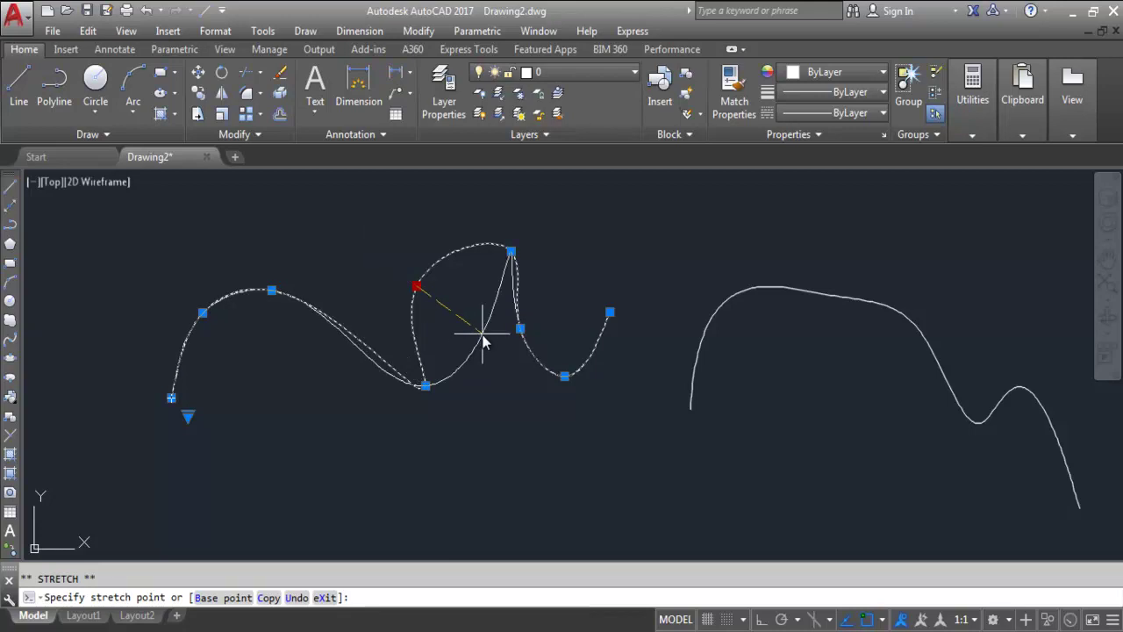
pyautogui.click(452, 306)
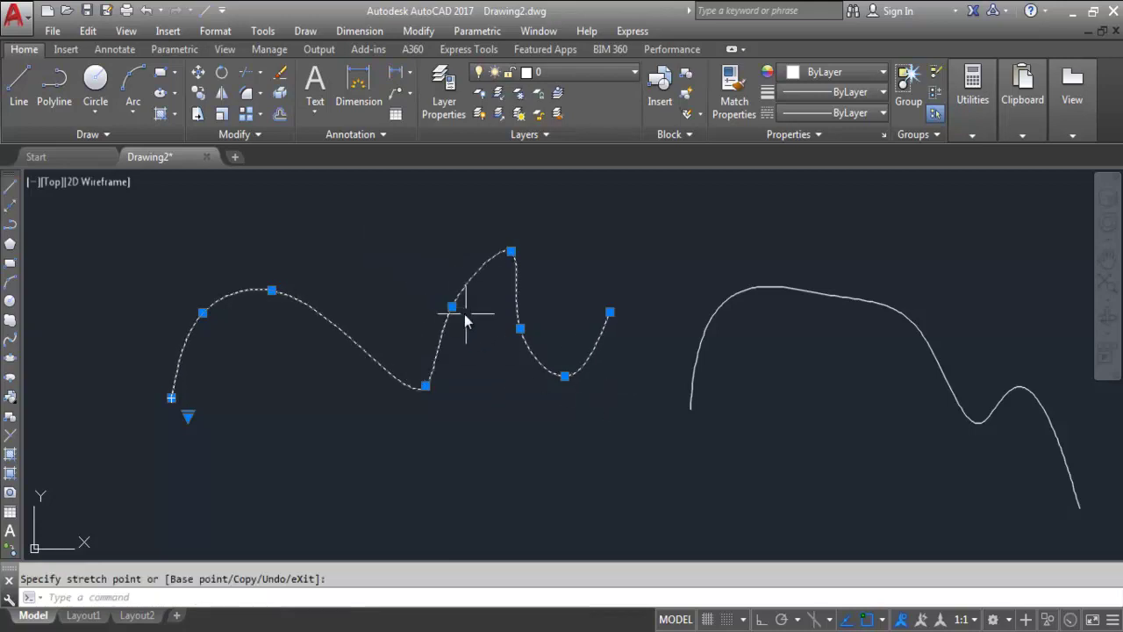
pyautogui.moveTo(451, 309)
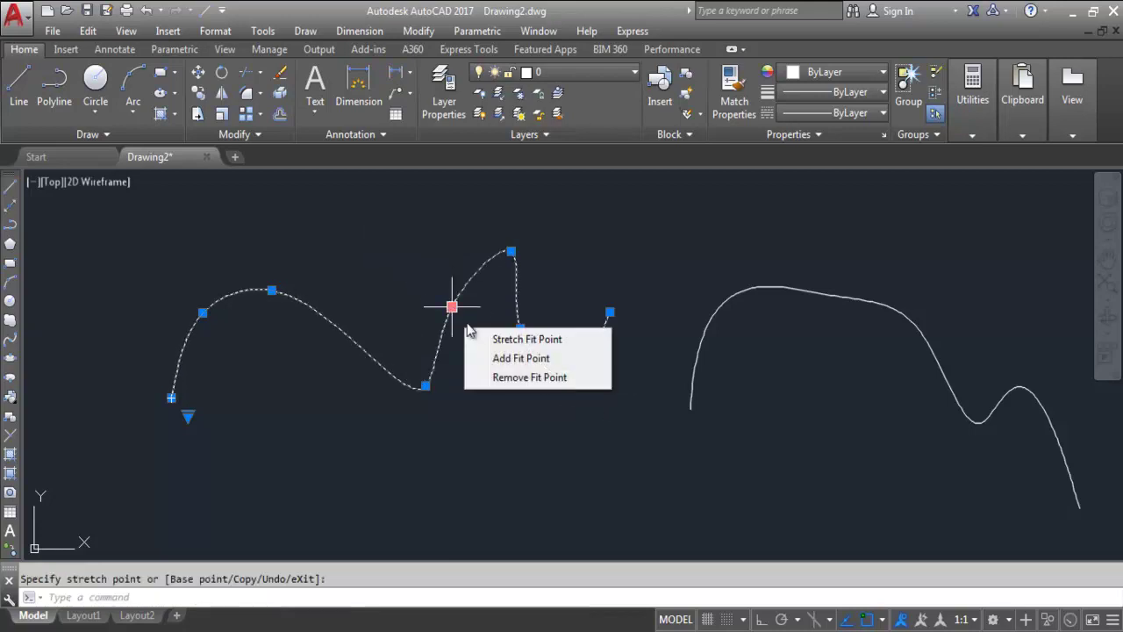
pyautogui.click(522, 341)
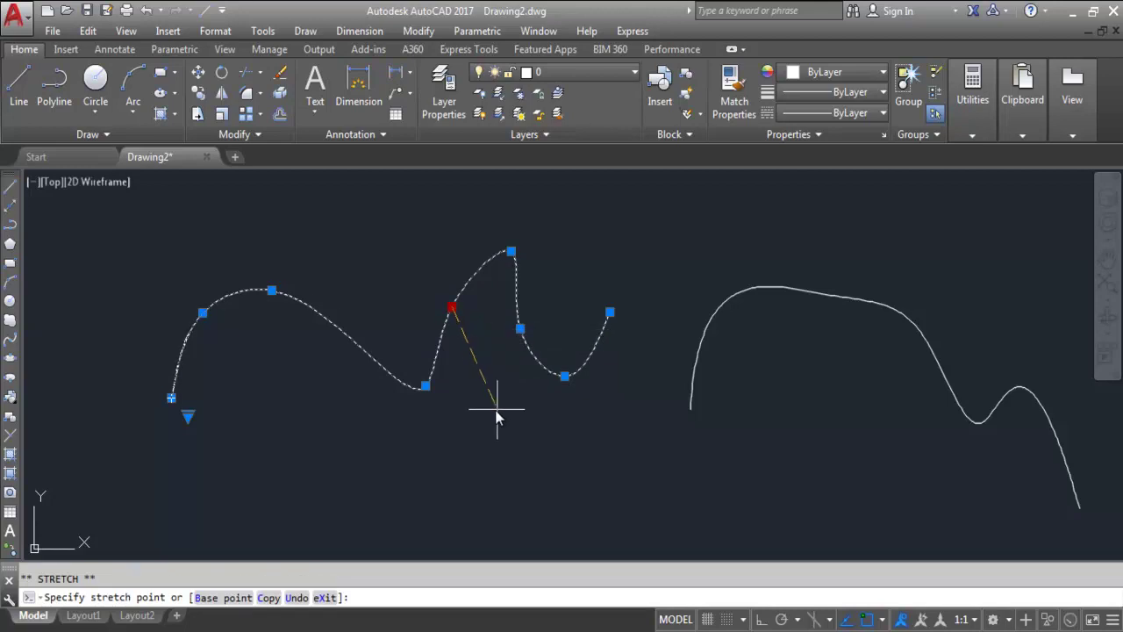
pyautogui.click(395, 255)
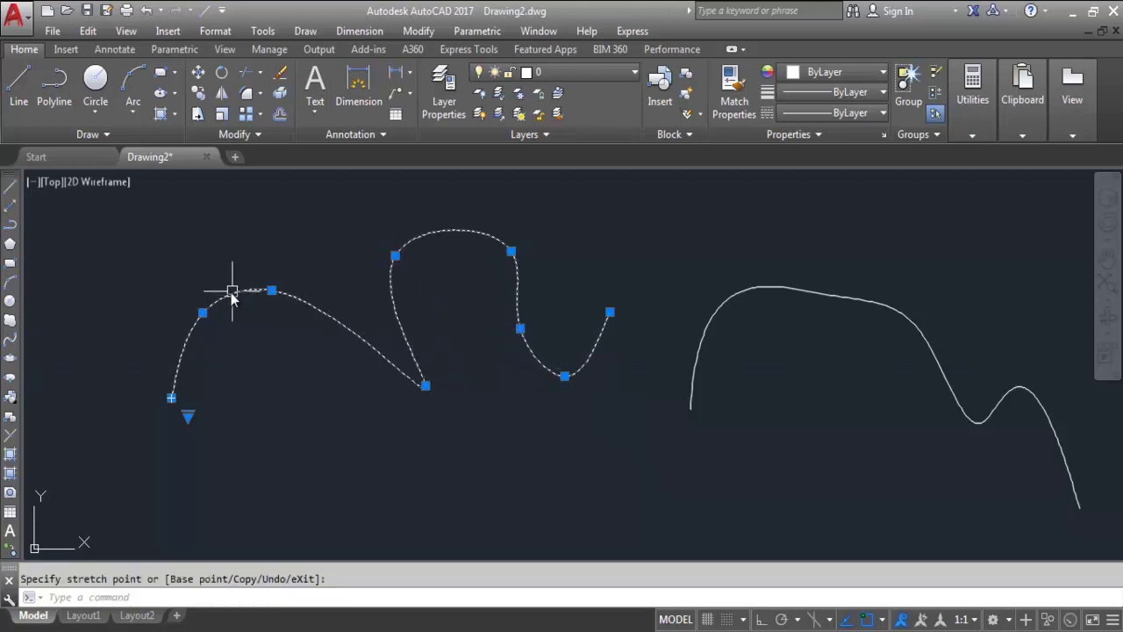
# Stretch the left spline's early fit point slightly lower and to the right.
pyautogui.moveTo(203, 313)
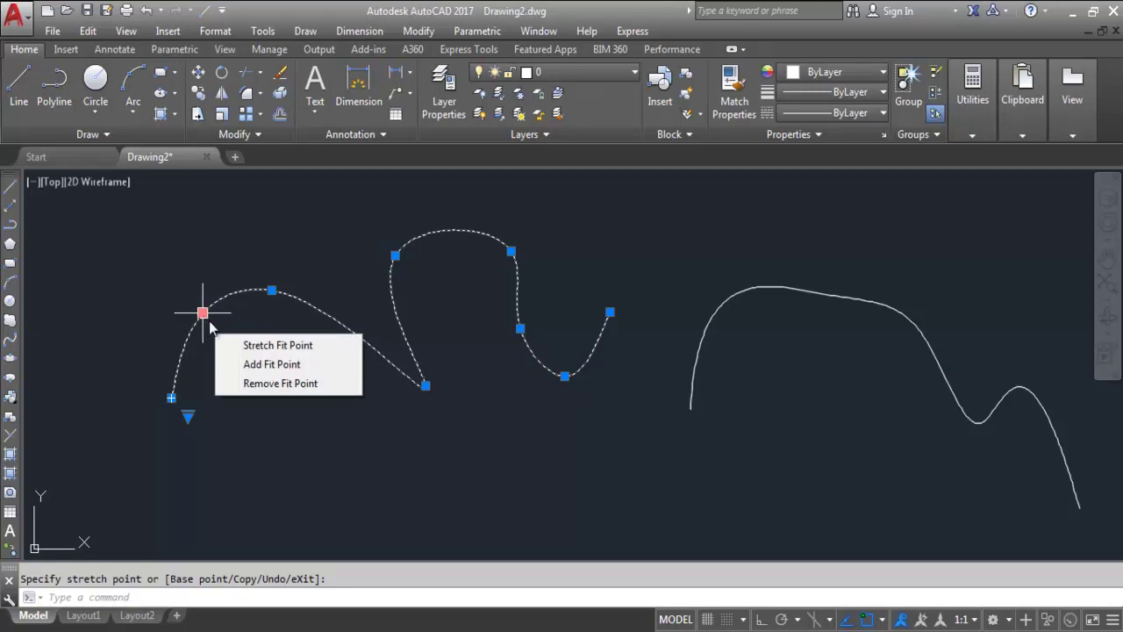
pyautogui.click(272, 345)
pyautogui.click(278, 357)
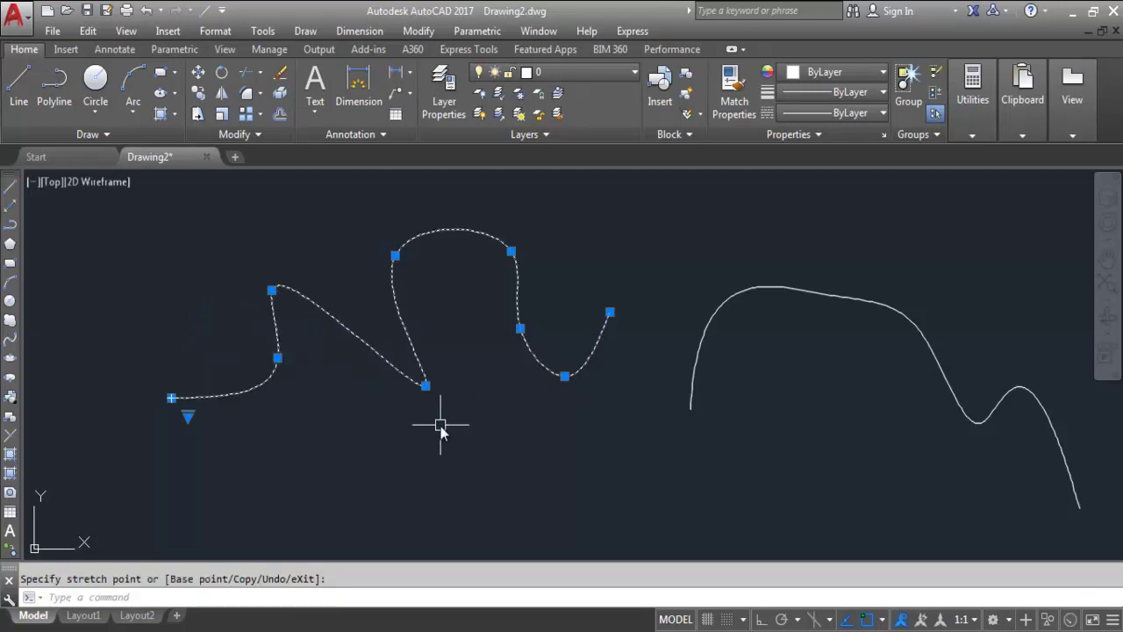
pyautogui.press('Escape')
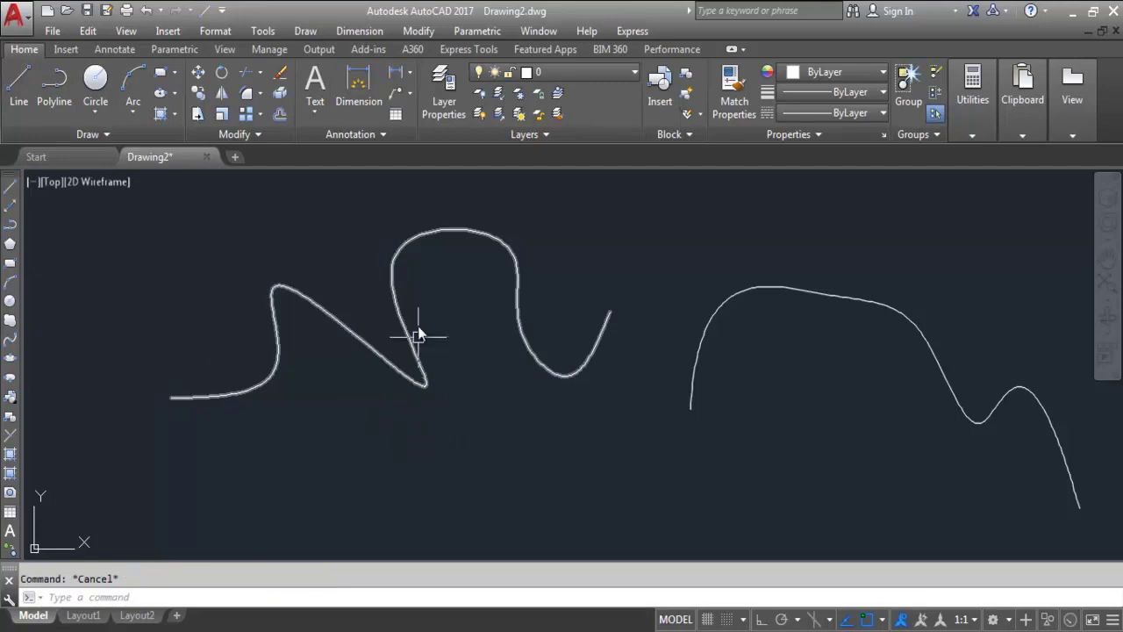
# Add two fit points to the left spline: one on the right curve and one atop the arch.
pyautogui.click(420, 243)
pyautogui.click(381, 231)
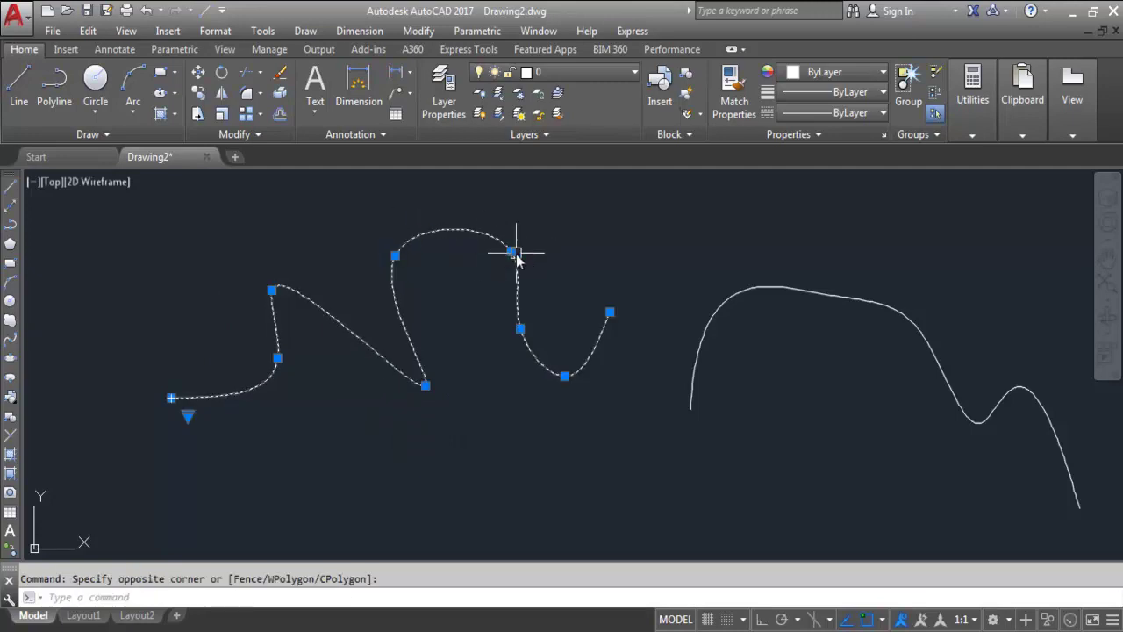
pyautogui.moveTo(512, 252)
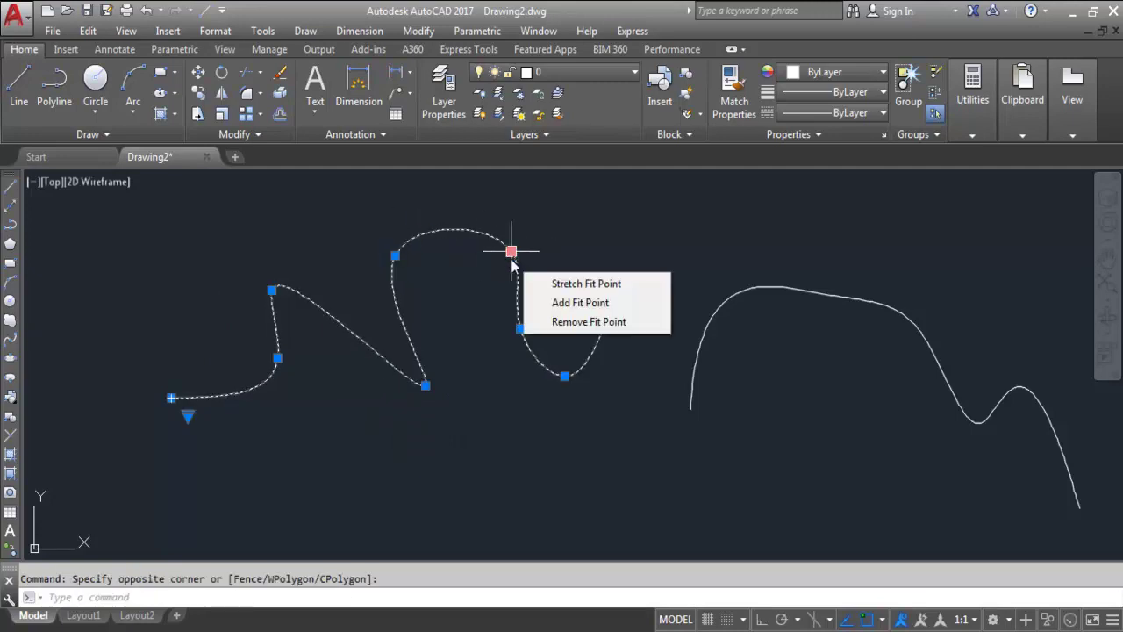
pyautogui.click(572, 303)
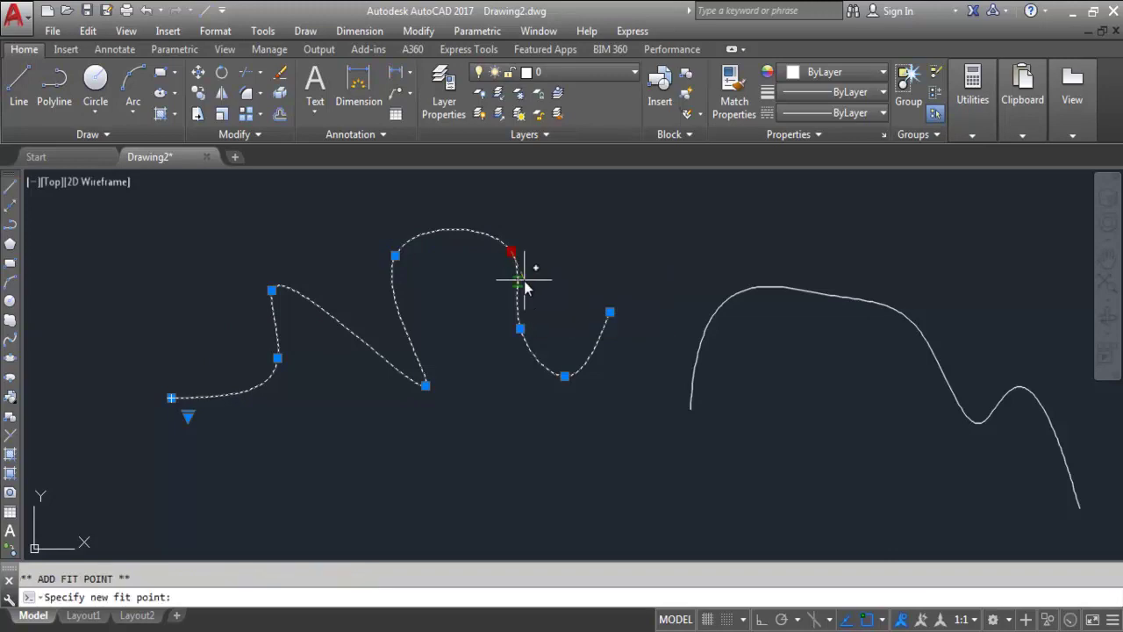
pyautogui.click(517, 287)
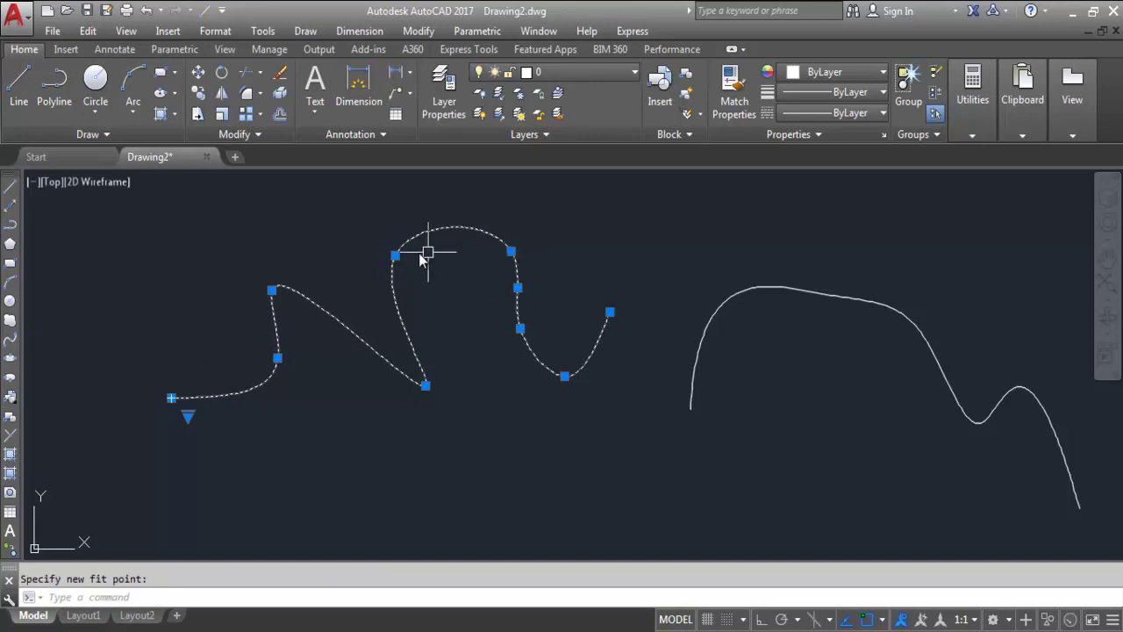
pyautogui.moveTo(395, 257)
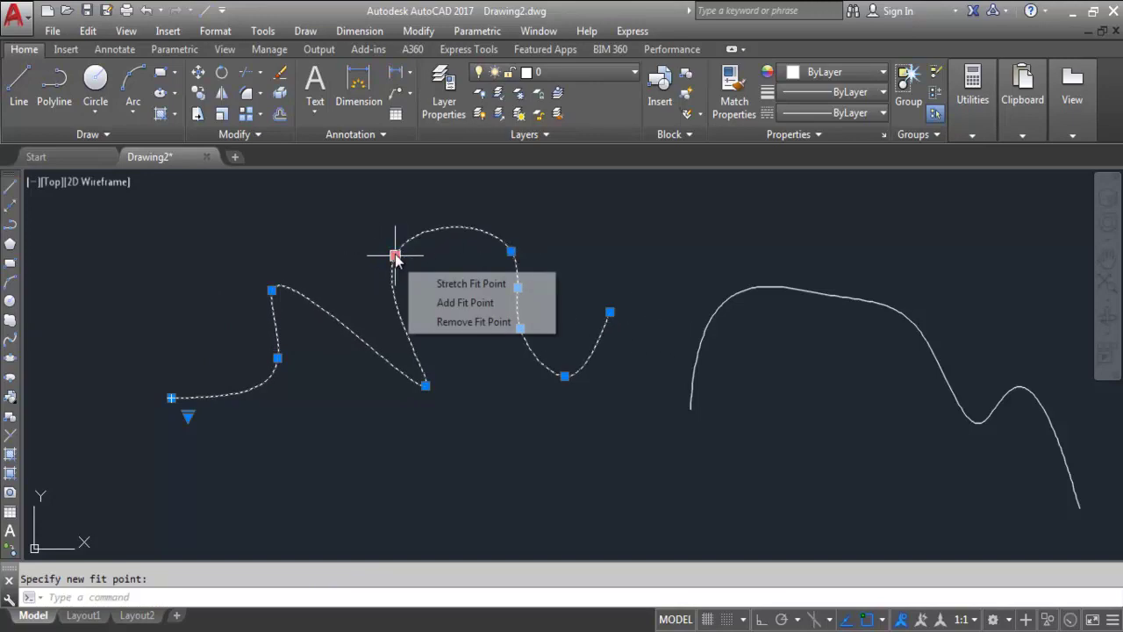
pyautogui.click(460, 303)
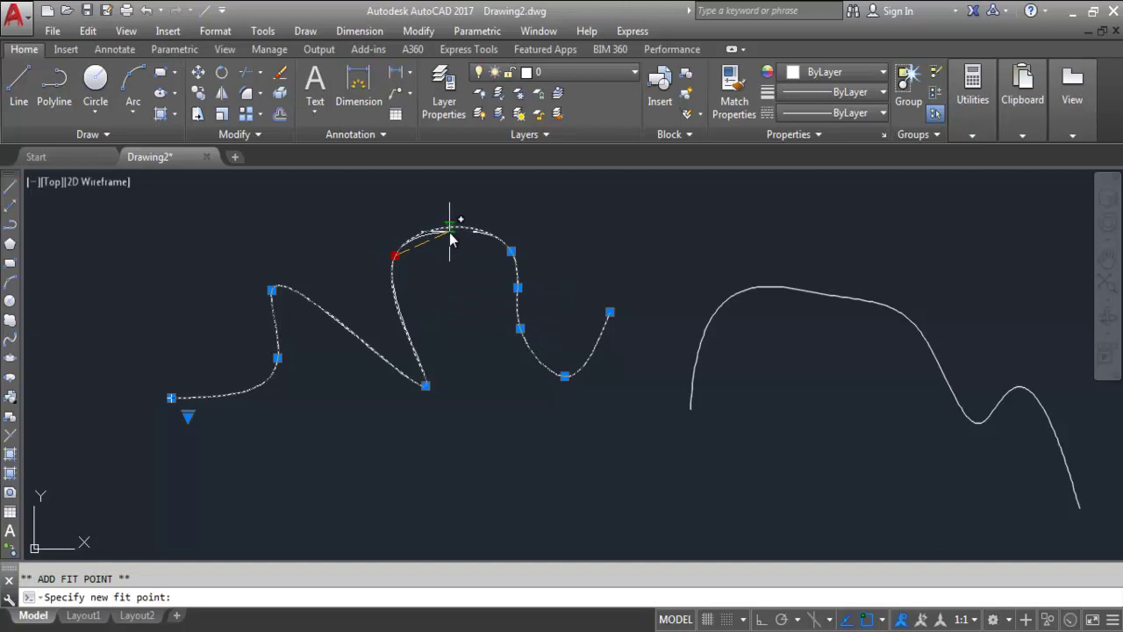
pyautogui.click(449, 267)
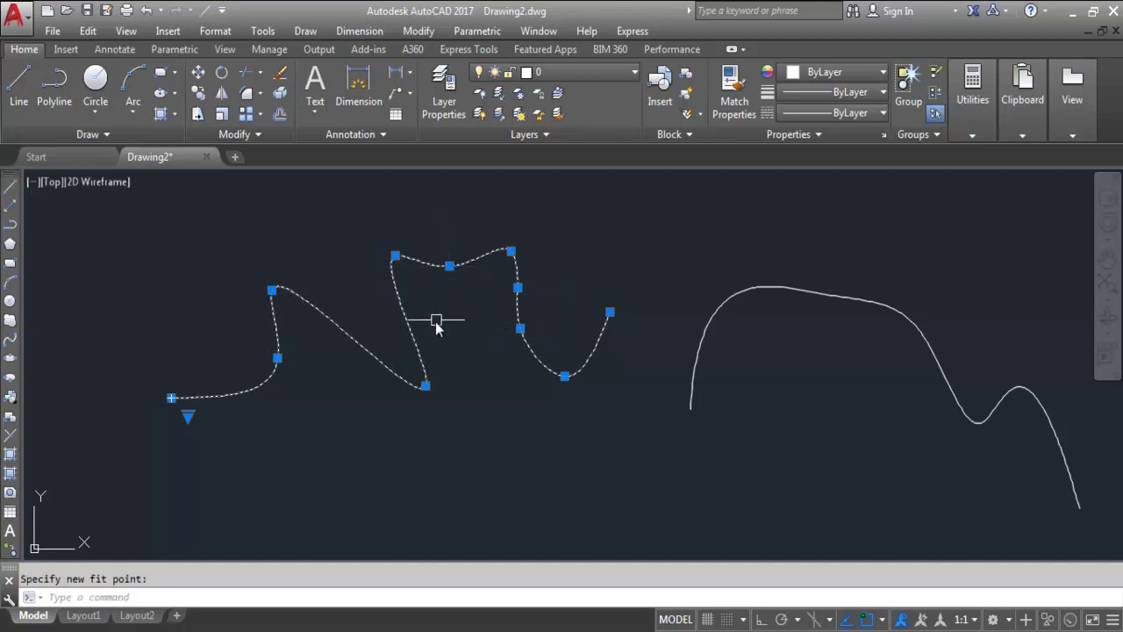
pyautogui.press('Escape')
# Add a fit point beside the middle dip, pulling the curve back into a loop.
pyautogui.click(420, 377)
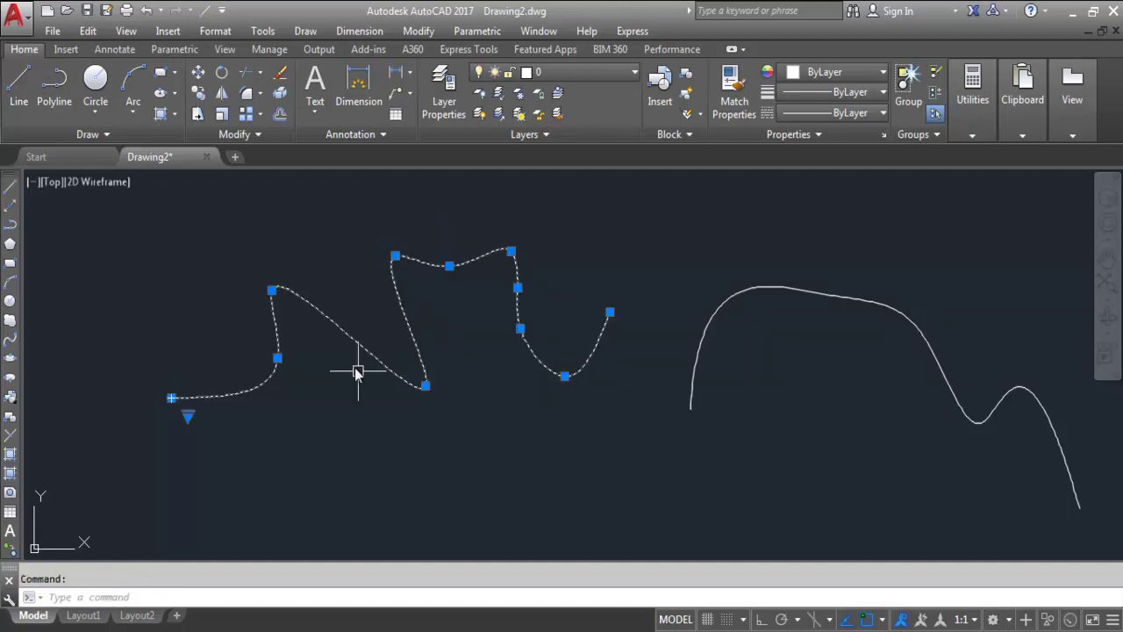
pyautogui.click(425, 386)
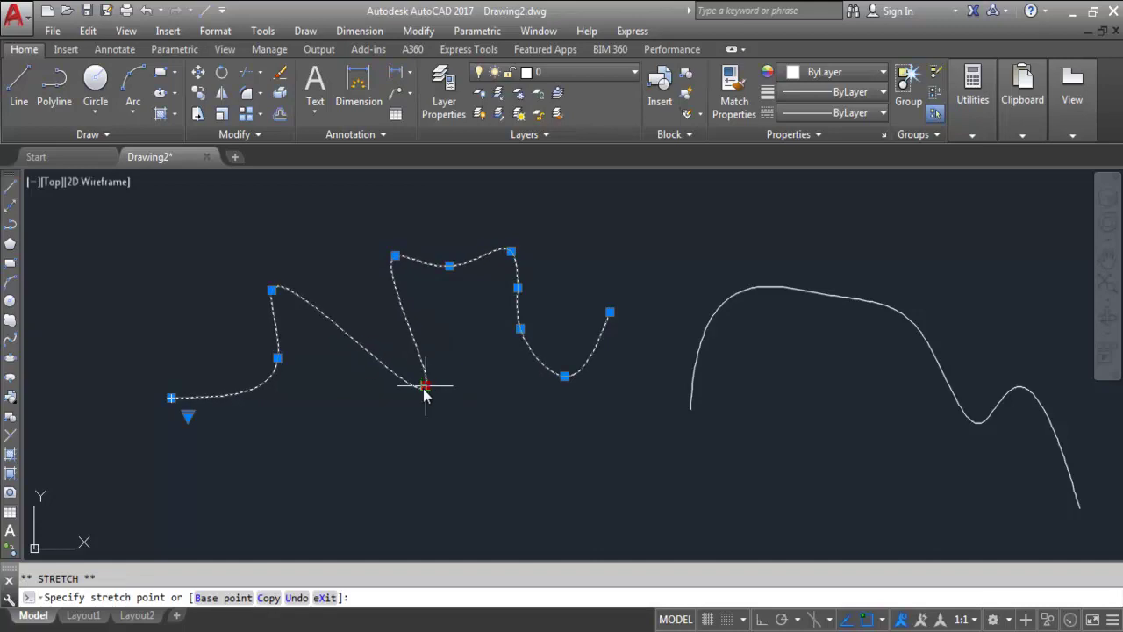
pyautogui.press('Escape')
pyautogui.moveTo(426, 386)
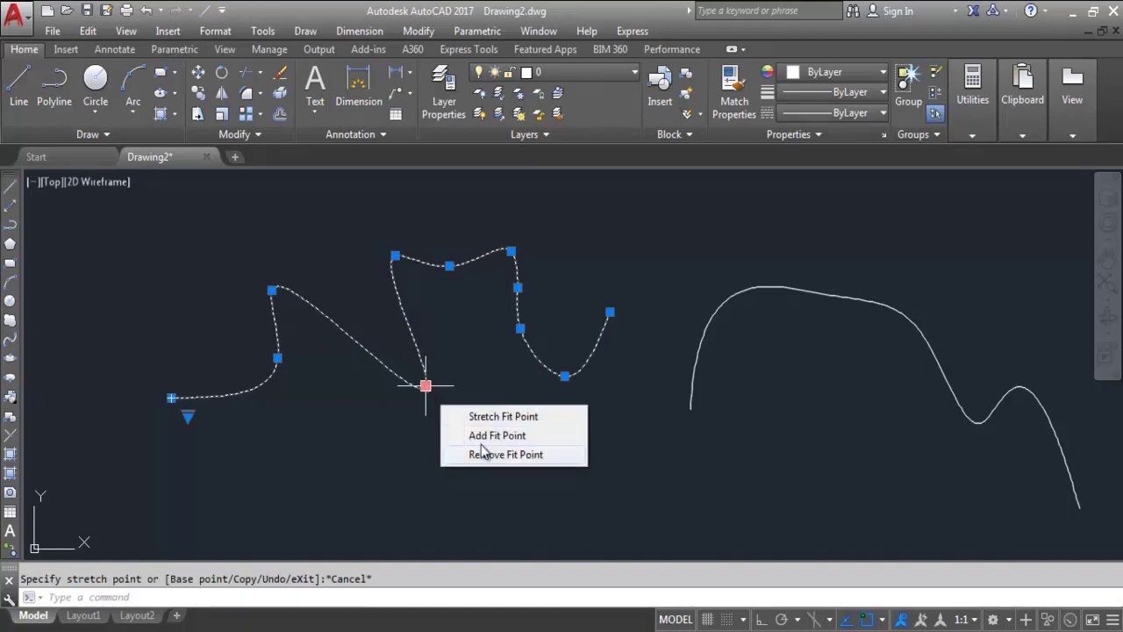
pyautogui.click(491, 433)
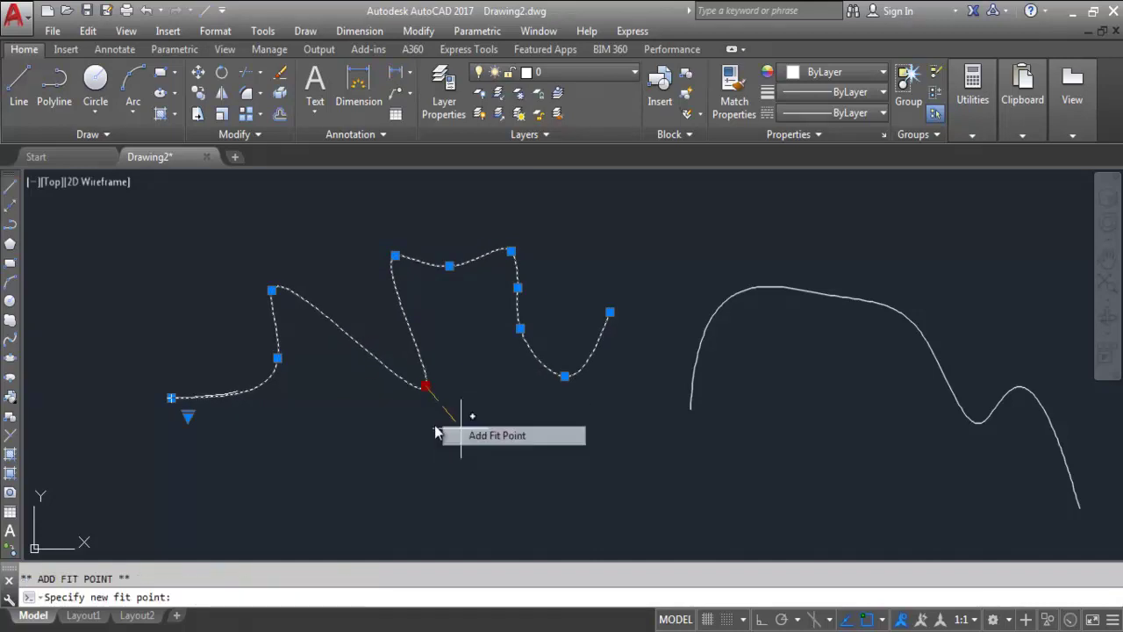
pyautogui.click(346, 332)
pyautogui.press('Escape')
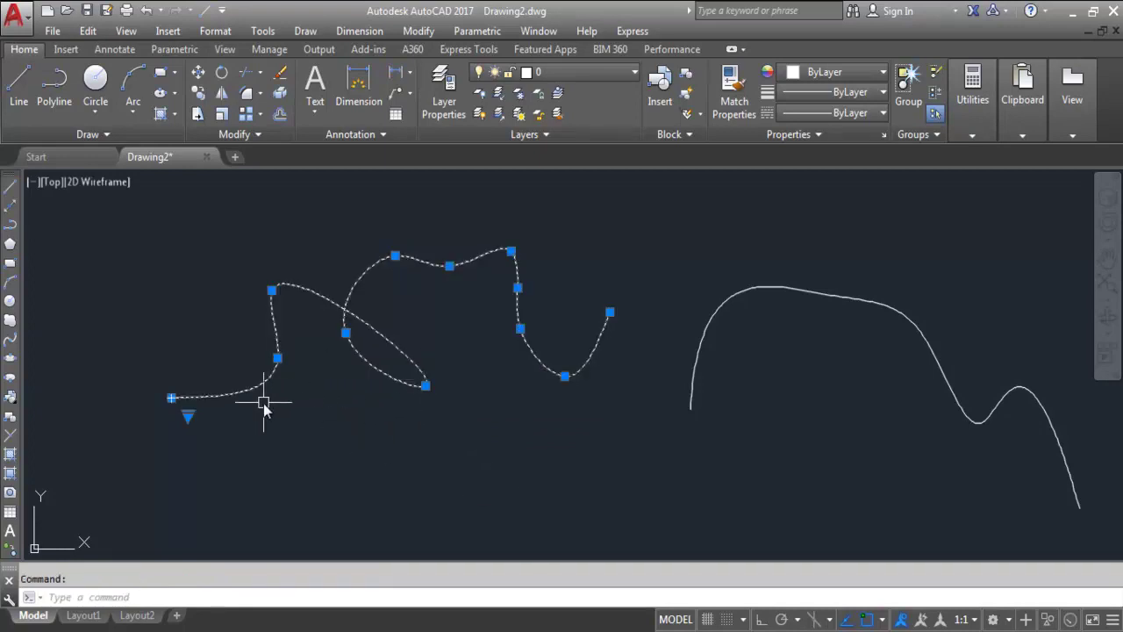
# Add a fit point near the spline's start to create an extra bend.
pyautogui.moveTo(278, 358)
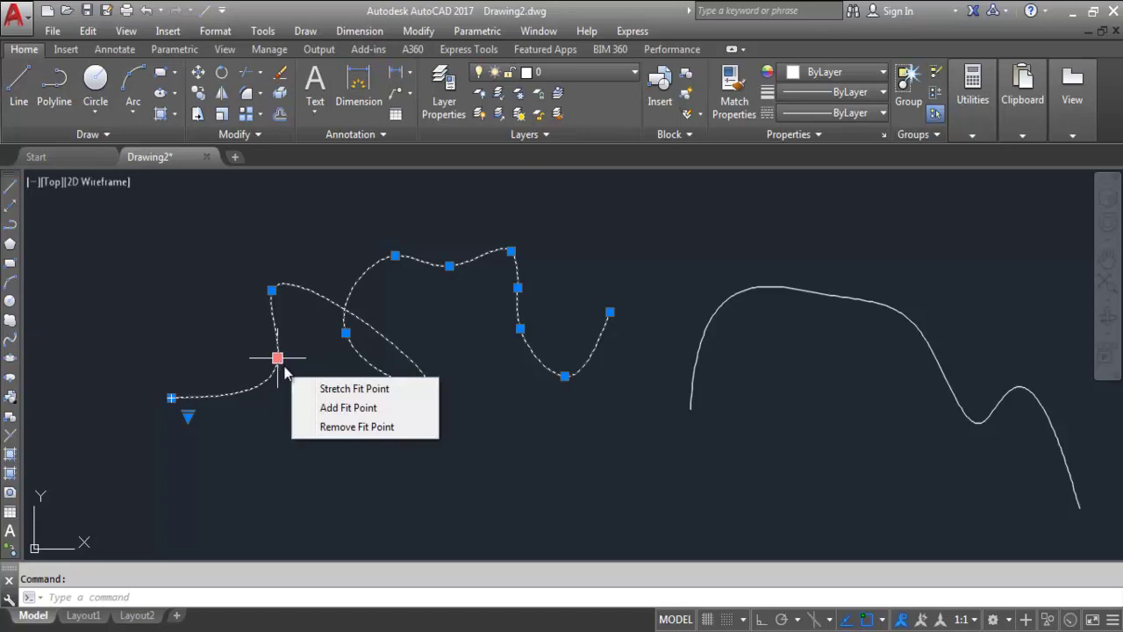
pyautogui.click(328, 409)
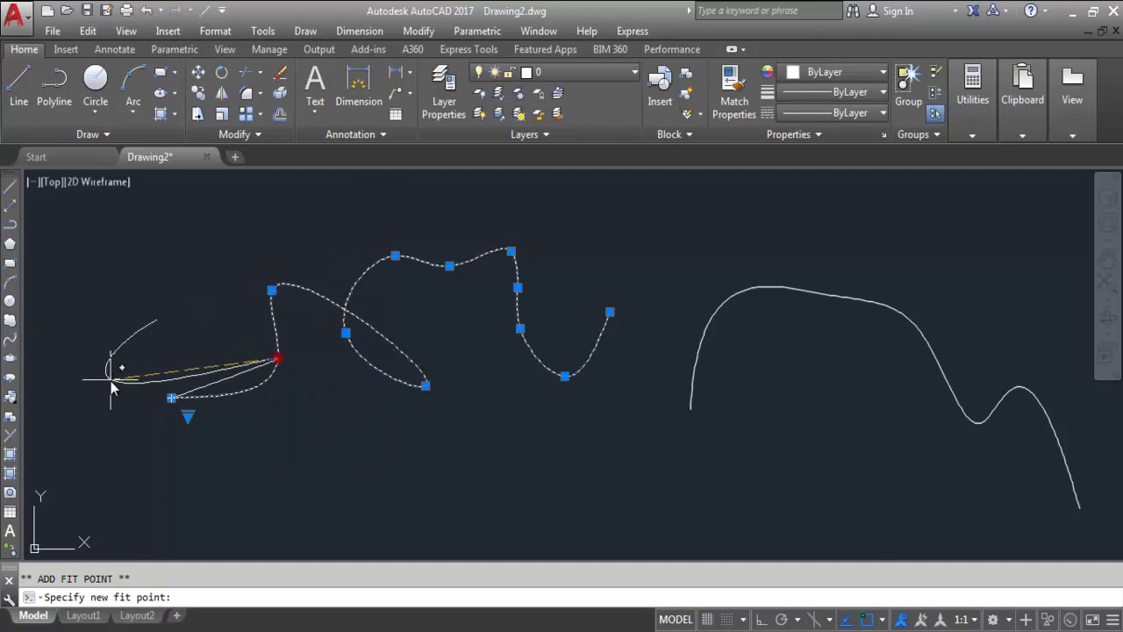
pyautogui.click(221, 296)
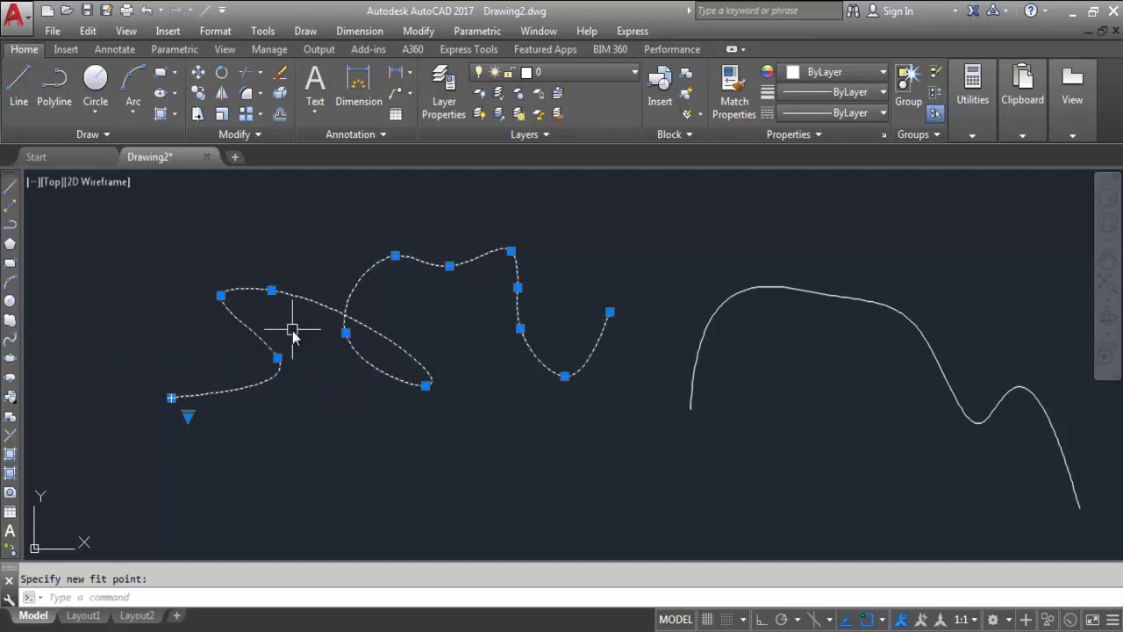
pyautogui.press('Escape')
# Add a fit point near the spline's end to extend its final rise.
pyautogui.click(521, 351)
pyautogui.click(490, 305)
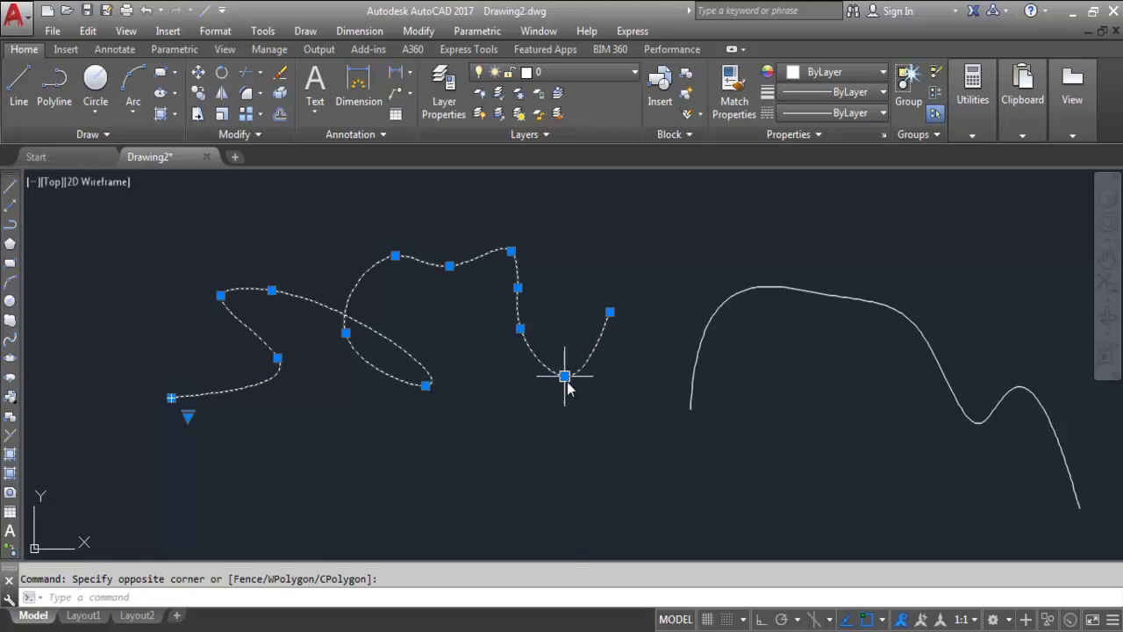
pyautogui.moveTo(565, 377)
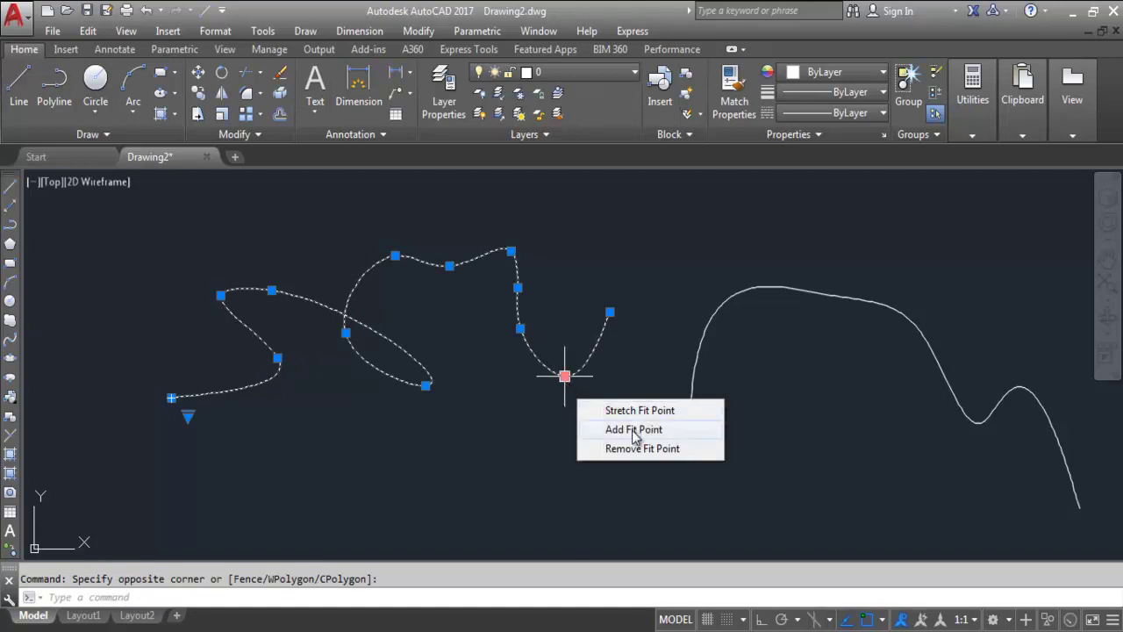
pyautogui.click(635, 429)
pyautogui.click(593, 352)
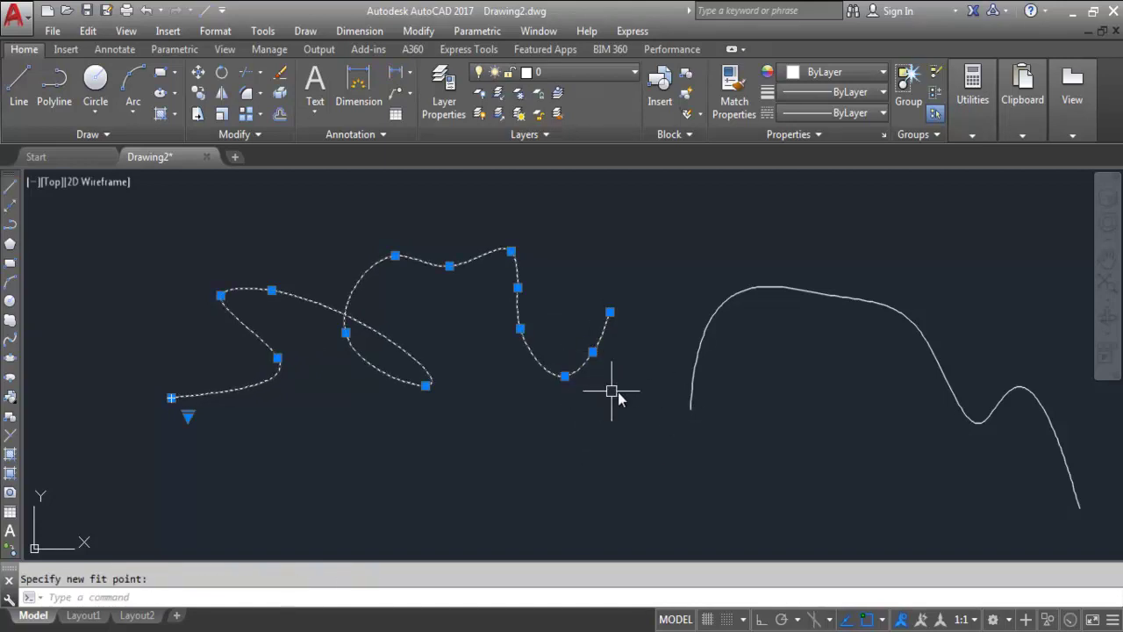
pyautogui.press('Escape')
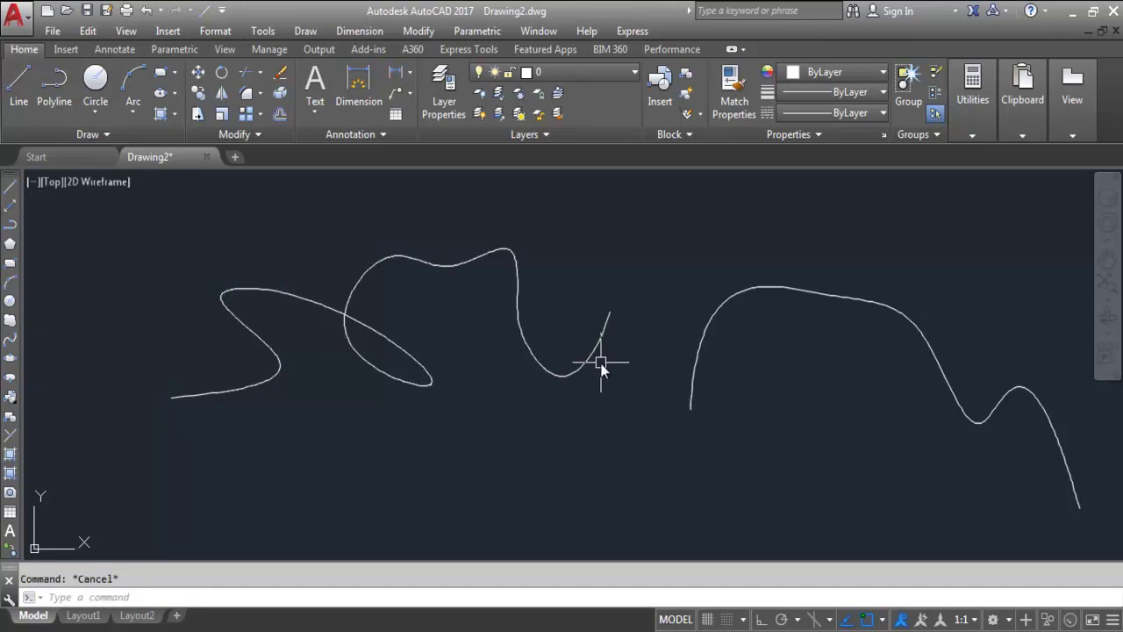
# Remove the fit points at the right curve's bottom, the loop's lower end, and the loop's middle.
pyautogui.click(593, 362)
pyautogui.moveTo(565, 377)
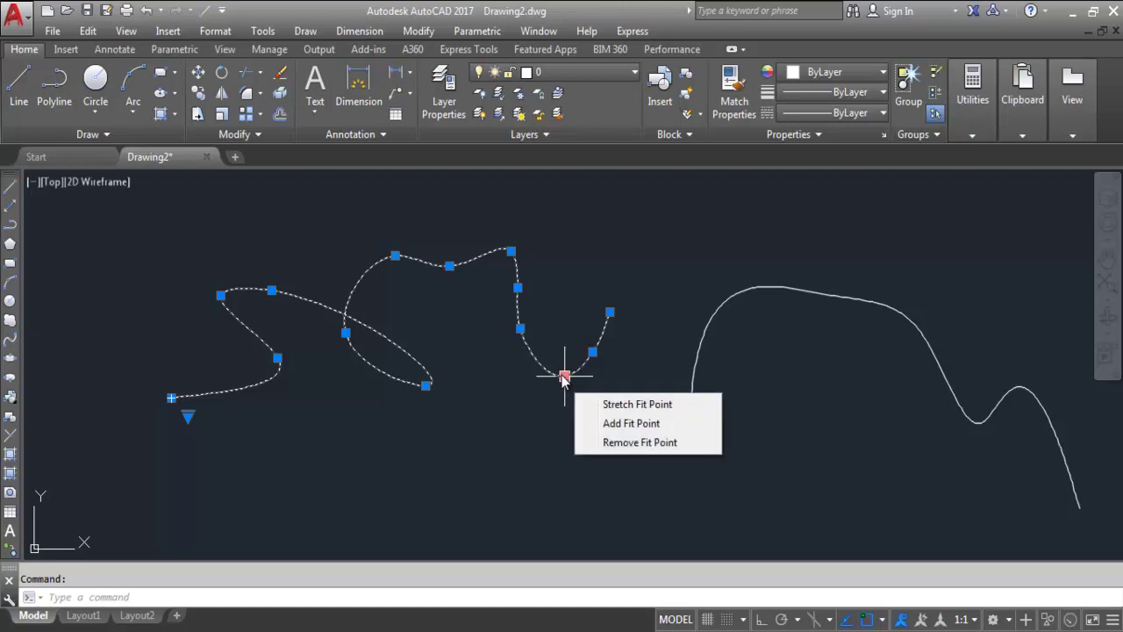
pyautogui.click(619, 444)
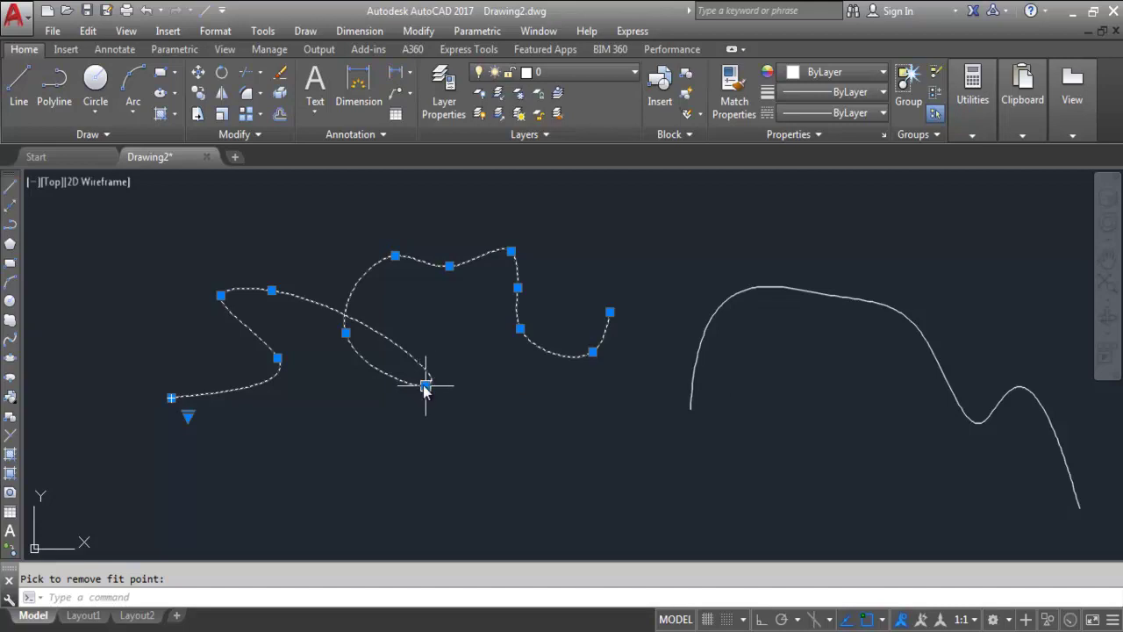
pyautogui.moveTo(425, 386)
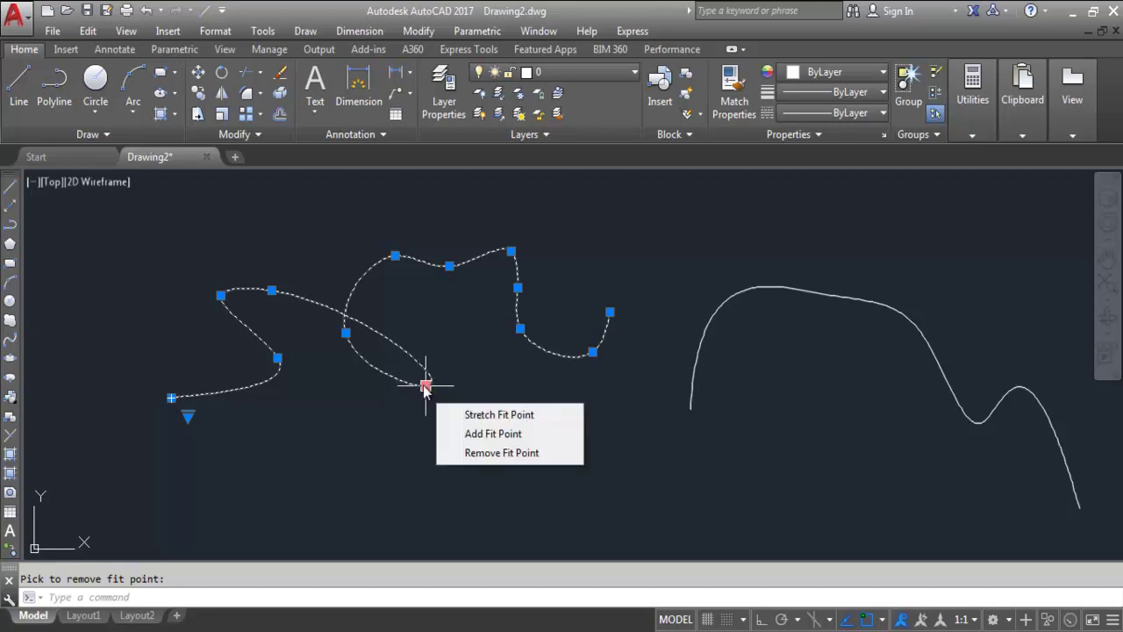
pyautogui.click(502, 453)
pyautogui.moveTo(346, 341)
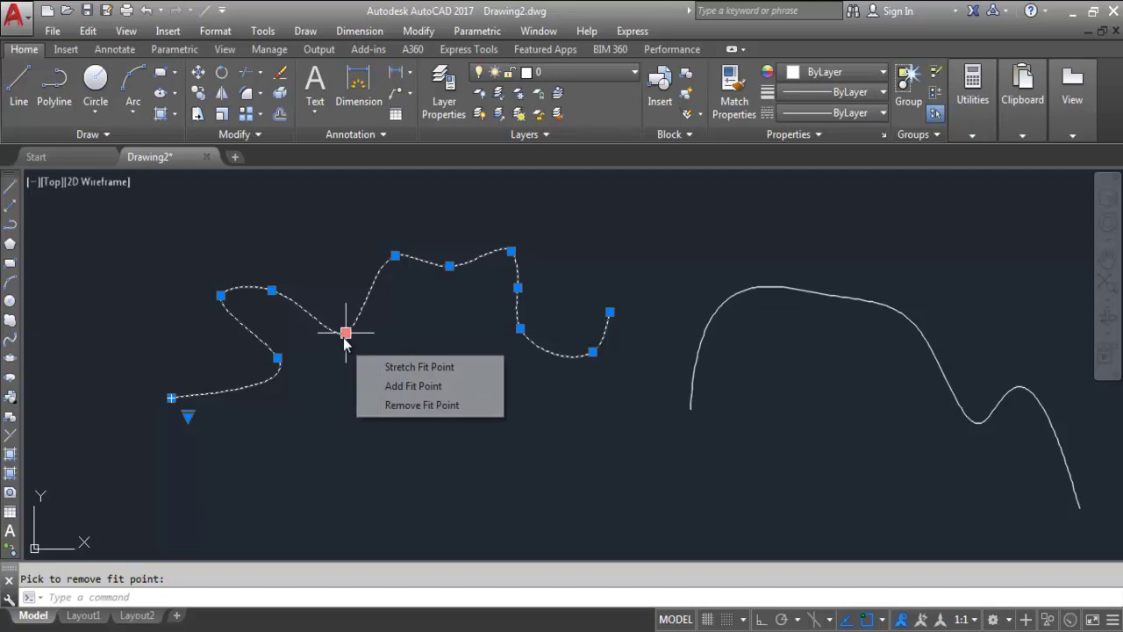
pyautogui.click(408, 405)
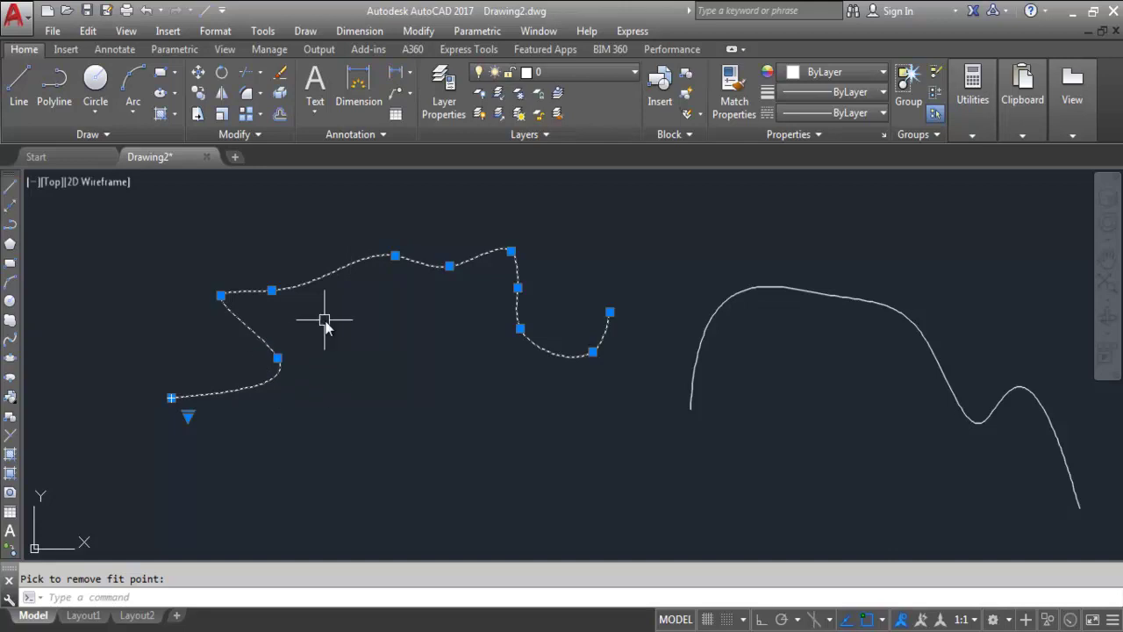
# Remove the fit points near the spline's start and right end, then review the smoothed wave.
pyautogui.moveTo(277, 357)
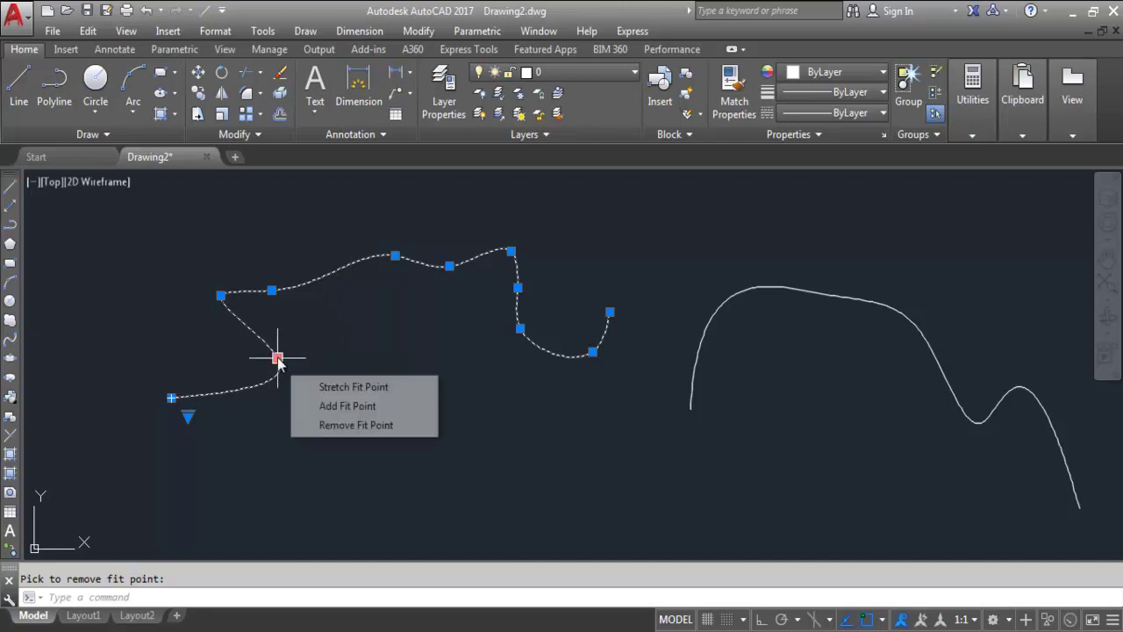
pyautogui.click(333, 427)
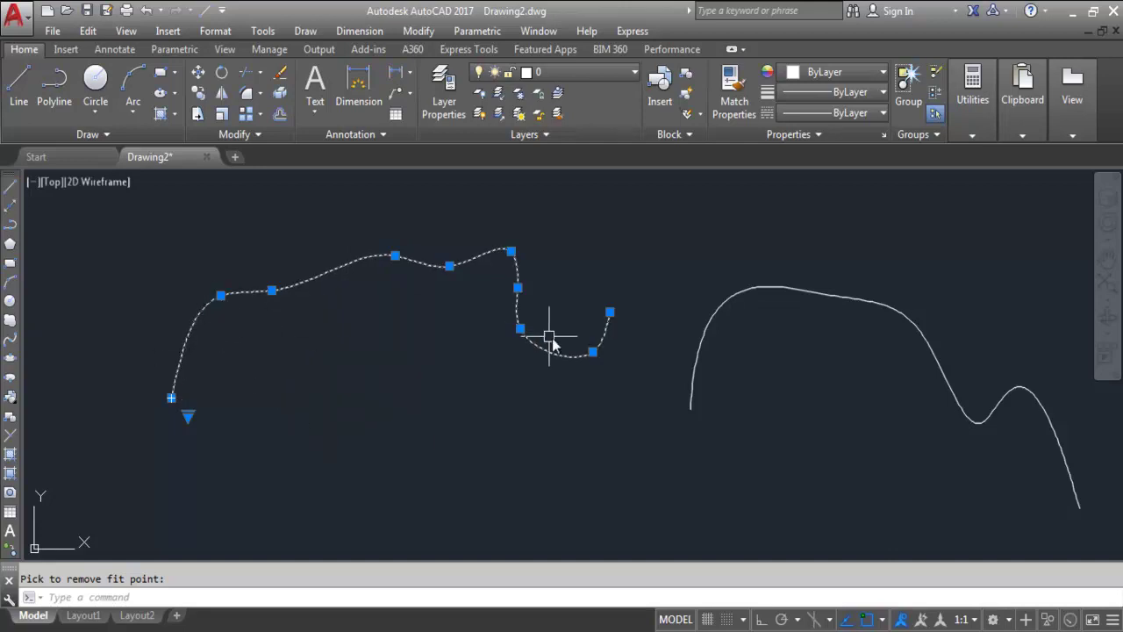
pyautogui.moveTo(592, 352)
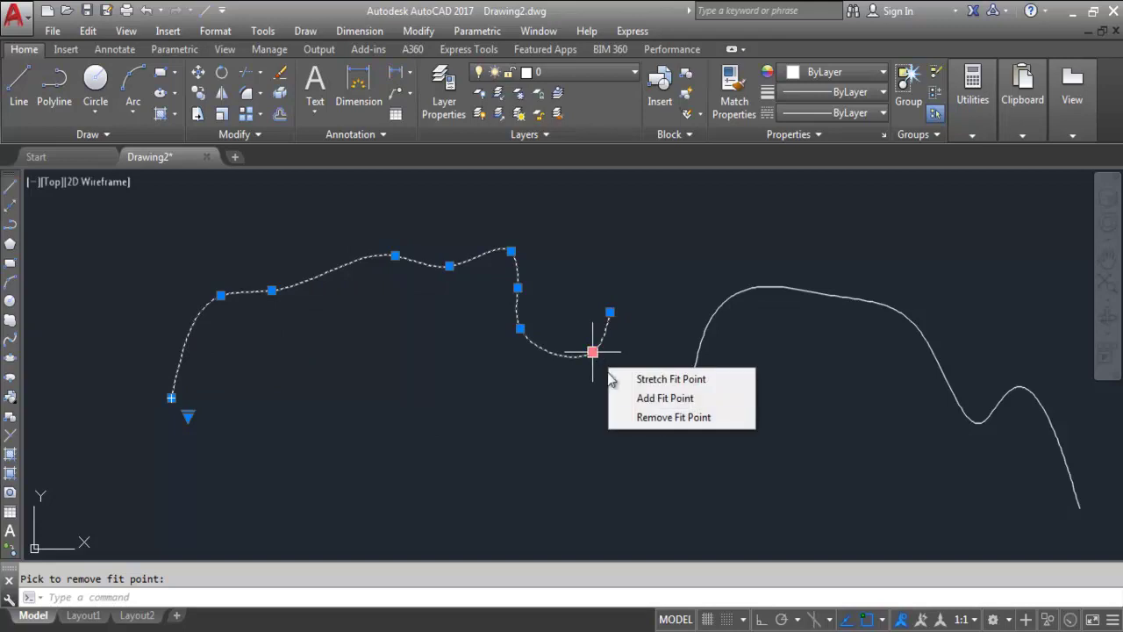
pyautogui.click(656, 416)
pyautogui.press('Escape')
pyautogui.press('Escape')
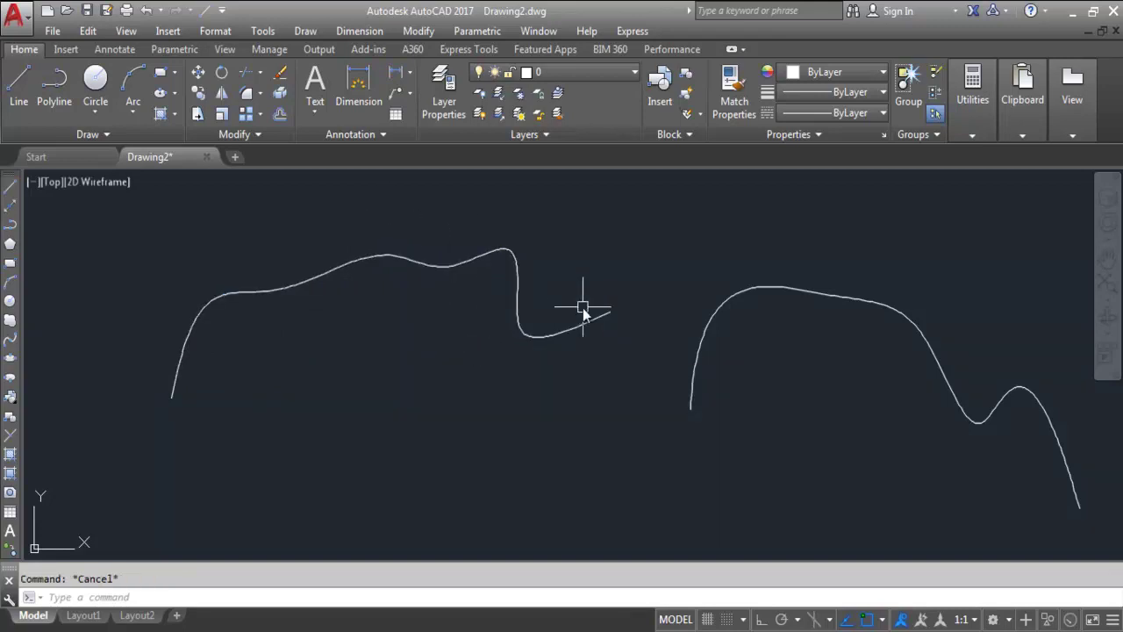
pyautogui.click(465, 263)
pyautogui.moveTo(450, 265)
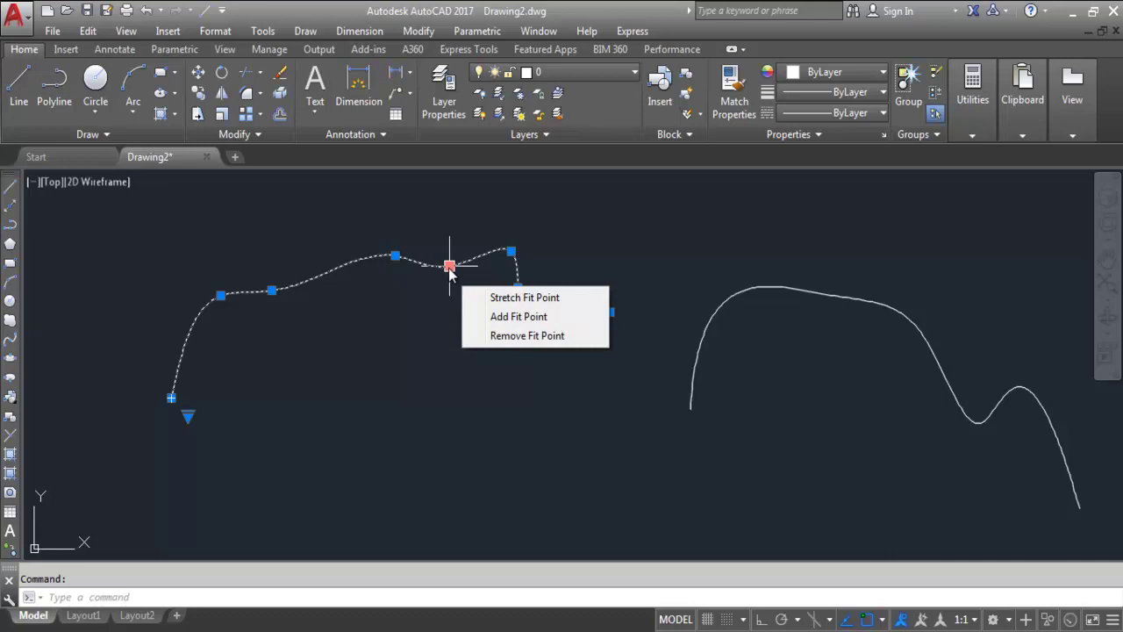
pyautogui.press('Escape')
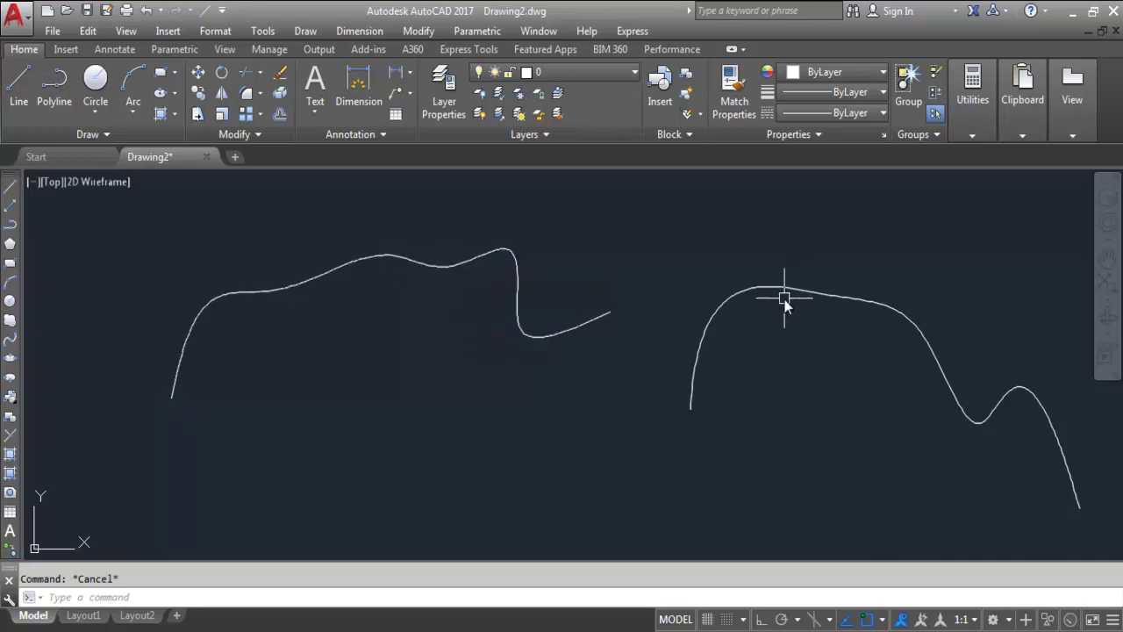
# Stretch a control vertex of the right CV spline upward to raise its arch.
pyautogui.click(832, 300)
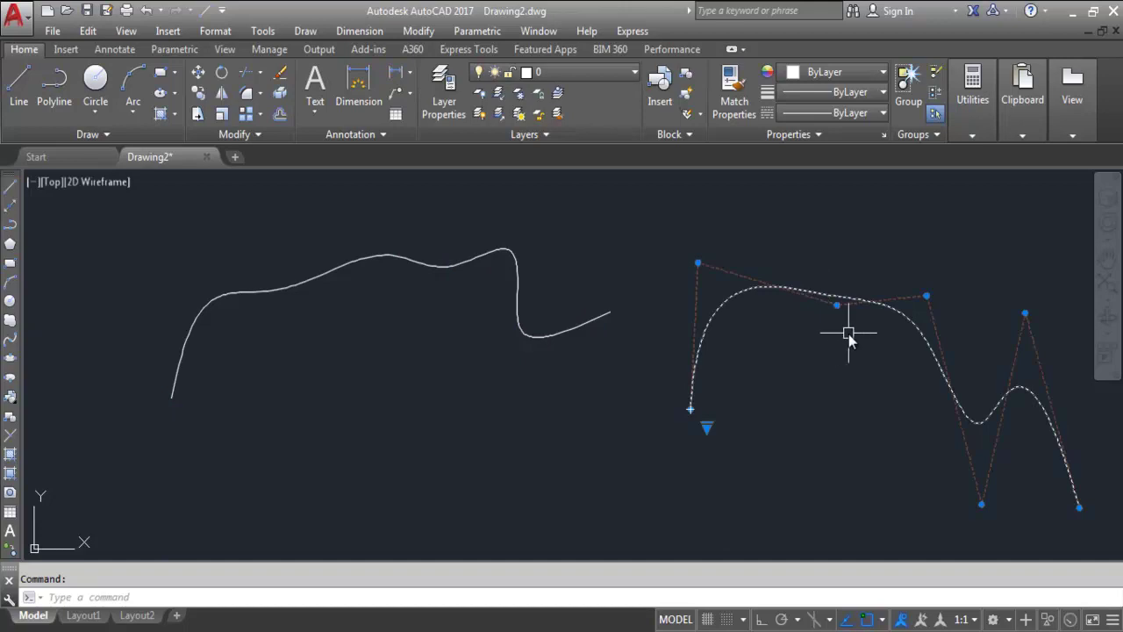
pyautogui.press('Escape')
pyautogui.scroll(-3, 492, 369)
pyautogui.scroll(3, 632, 347)
pyautogui.scroll(-2, 914, 341)
pyautogui.click(690, 313)
pyautogui.scroll(3, 690, 313)
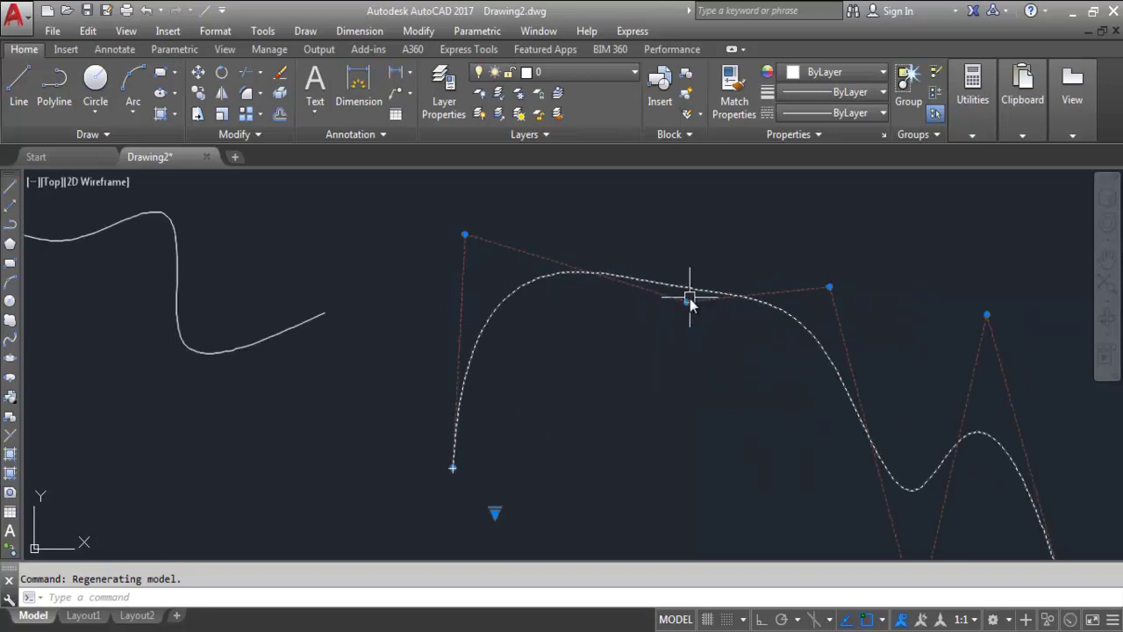
pyautogui.moveTo(687, 304)
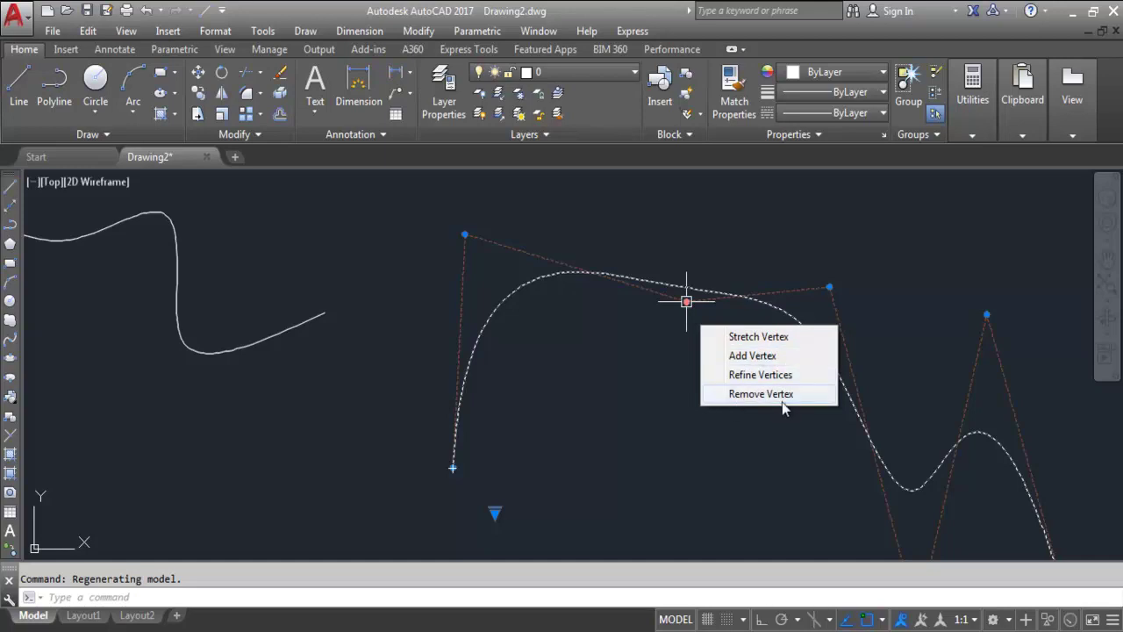
pyautogui.click(757, 340)
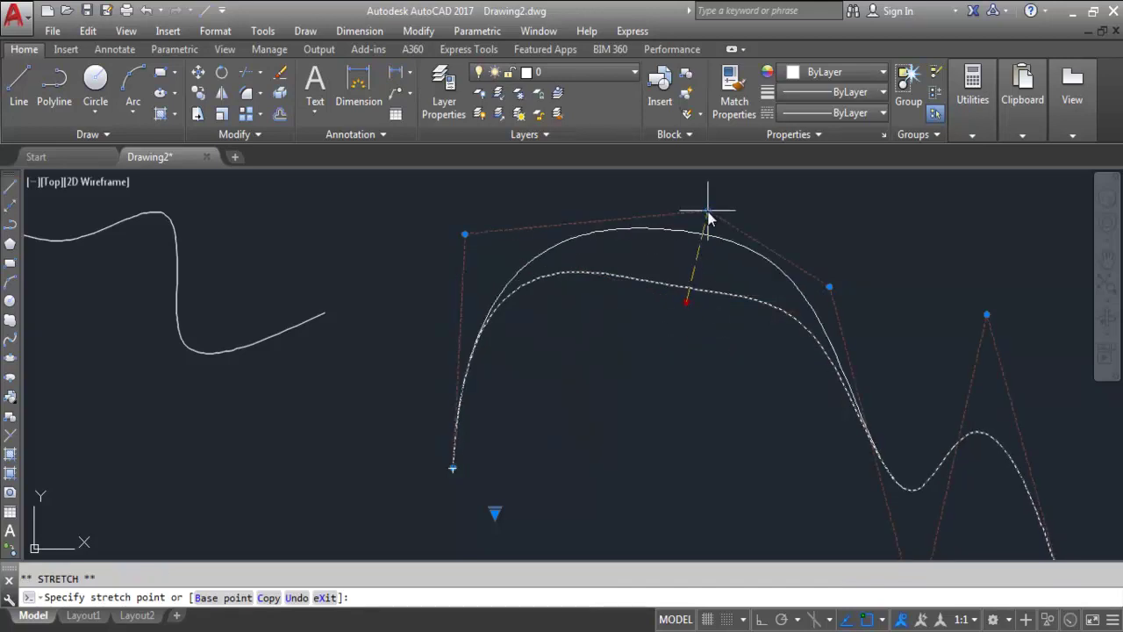
pyautogui.click(707, 210)
# Add control vertices on the spline's descending curve and at the bottom of its dip.
pyautogui.moveTo(830, 287)
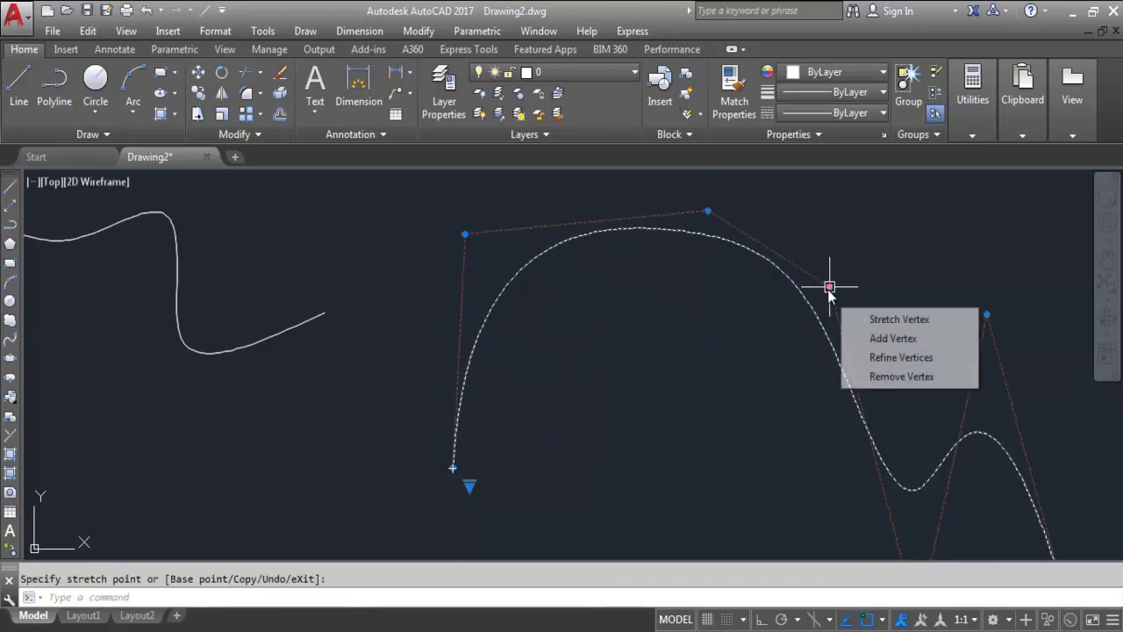
pyautogui.click(900, 340)
pyautogui.click(876, 376)
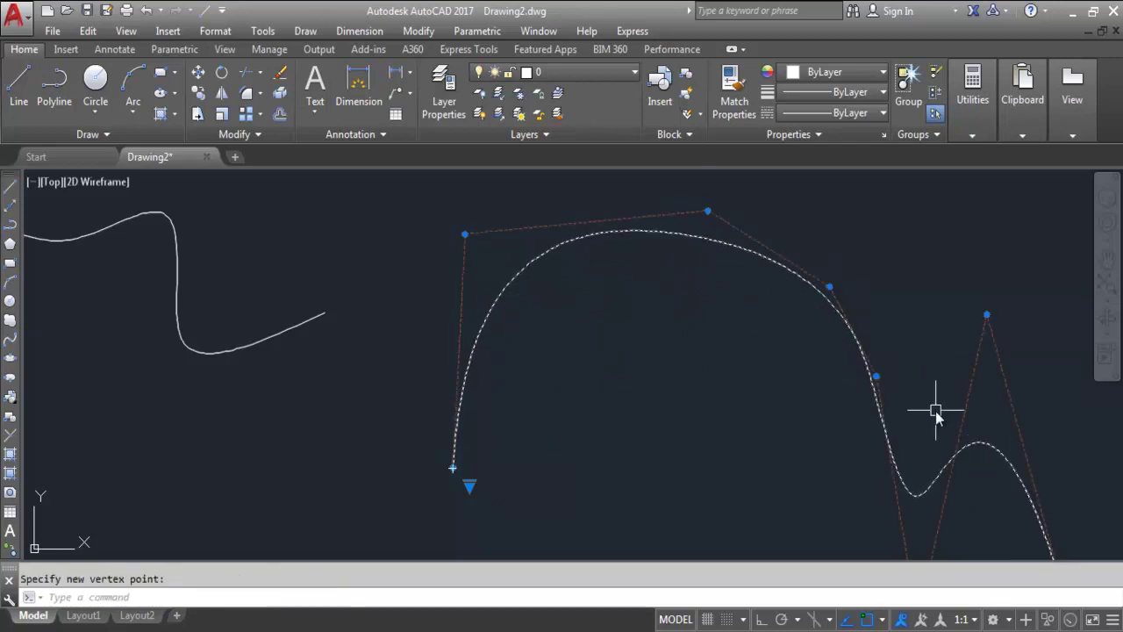
pyautogui.scroll(-2, 605, 180)
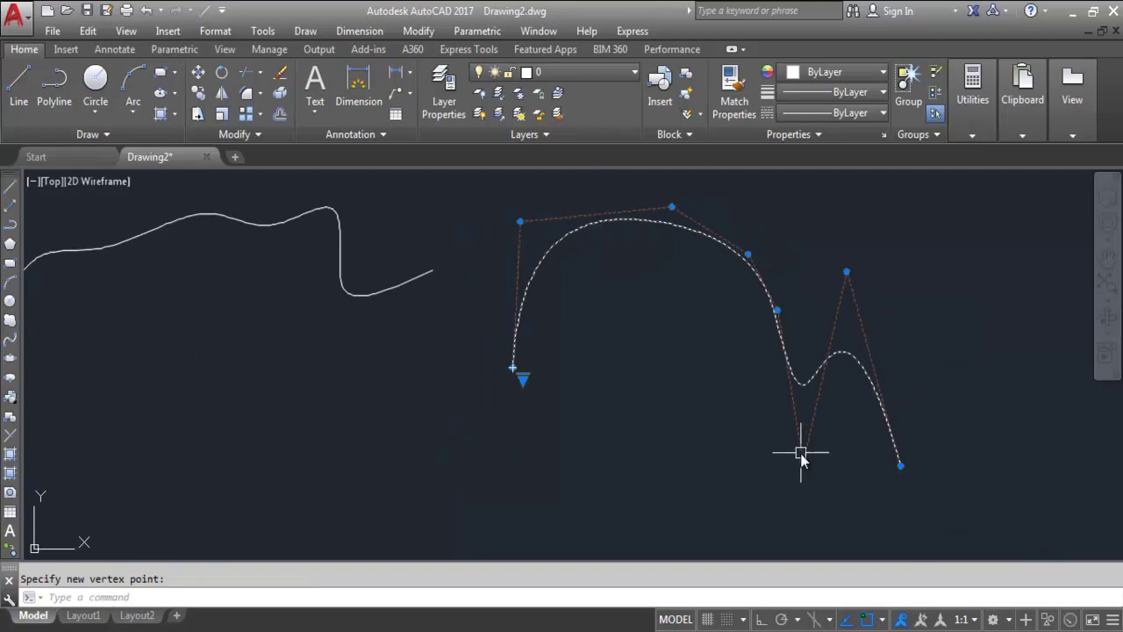
pyautogui.moveTo(803, 465)
pyautogui.click(852, 522)
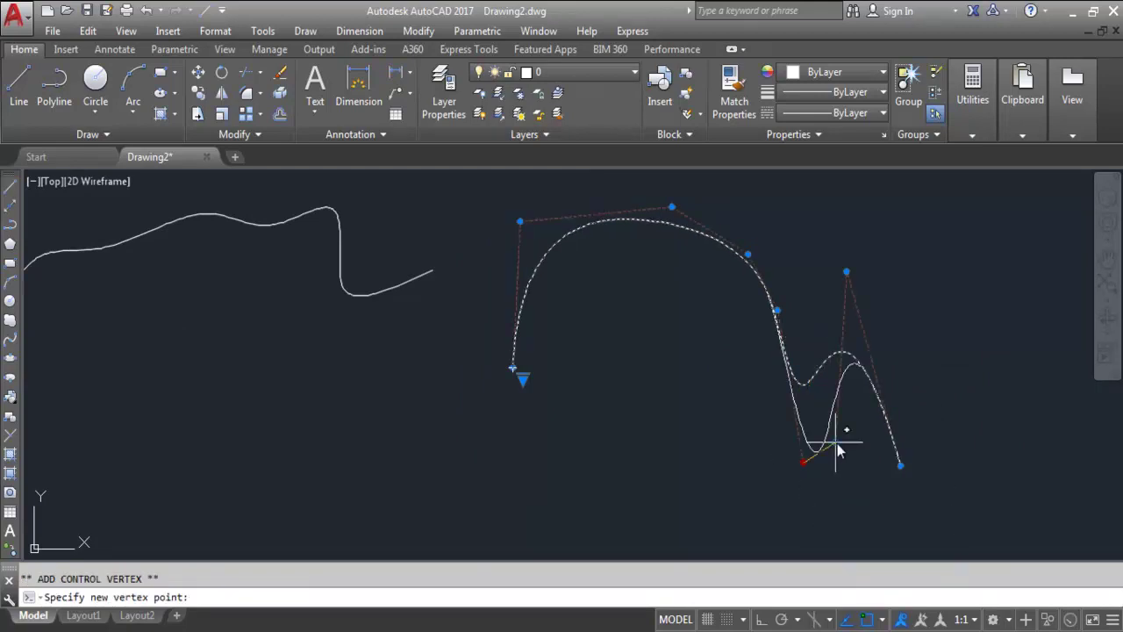
pyautogui.click(844, 419)
pyautogui.press('Escape')
# Add another control vertex on the right slope of the spline's end peak.
pyautogui.click(851, 360)
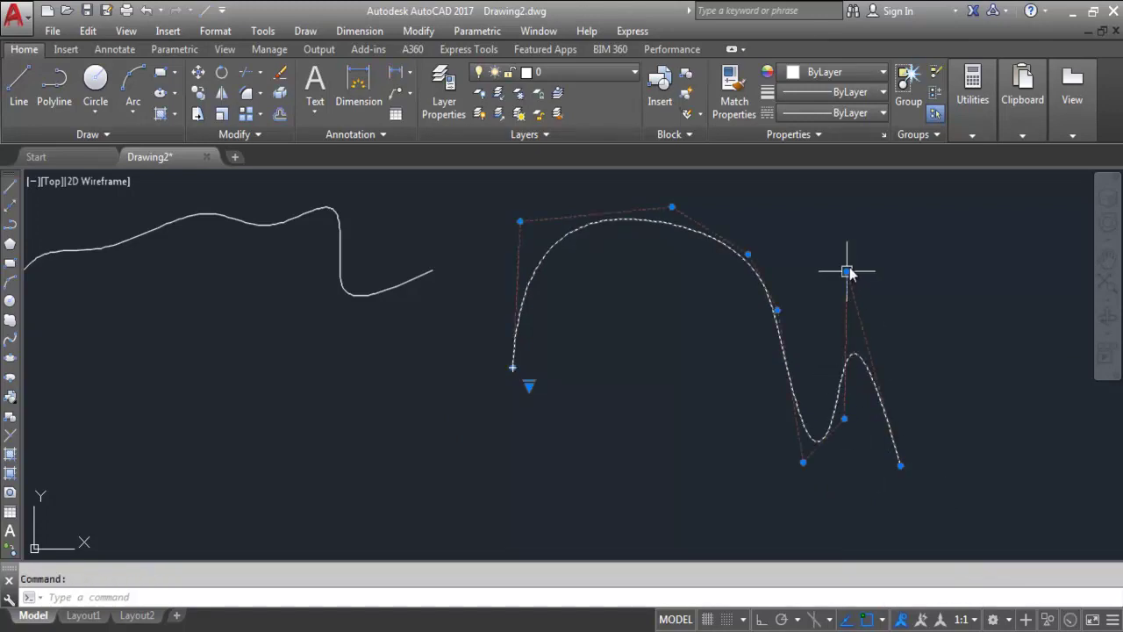
pyautogui.moveTo(847, 272)
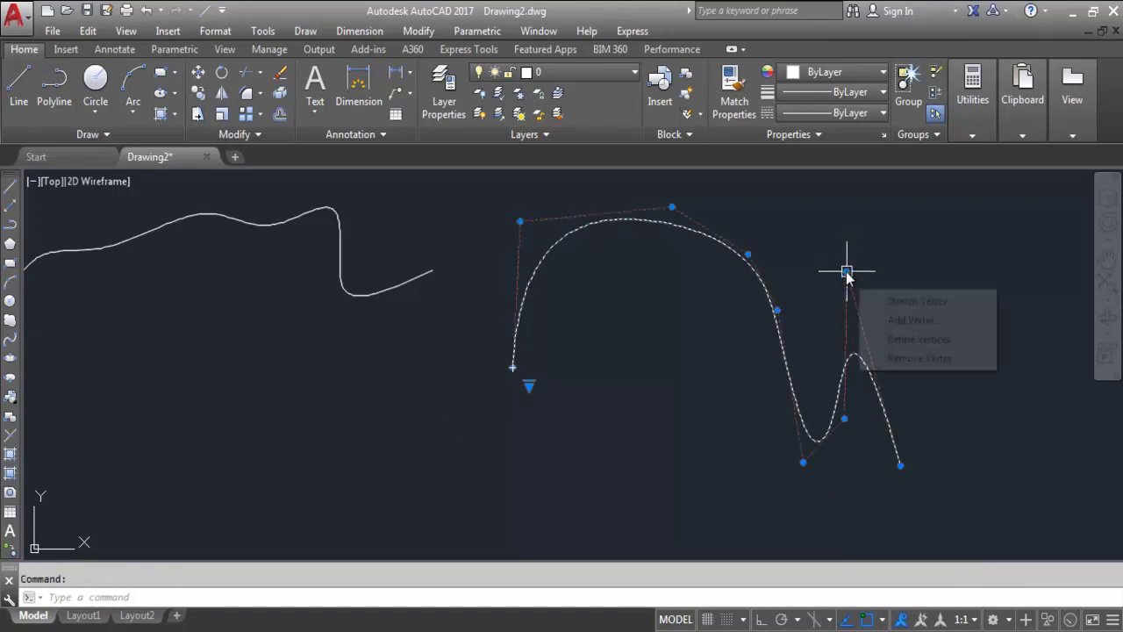
pyautogui.click(895, 321)
pyautogui.click(892, 403)
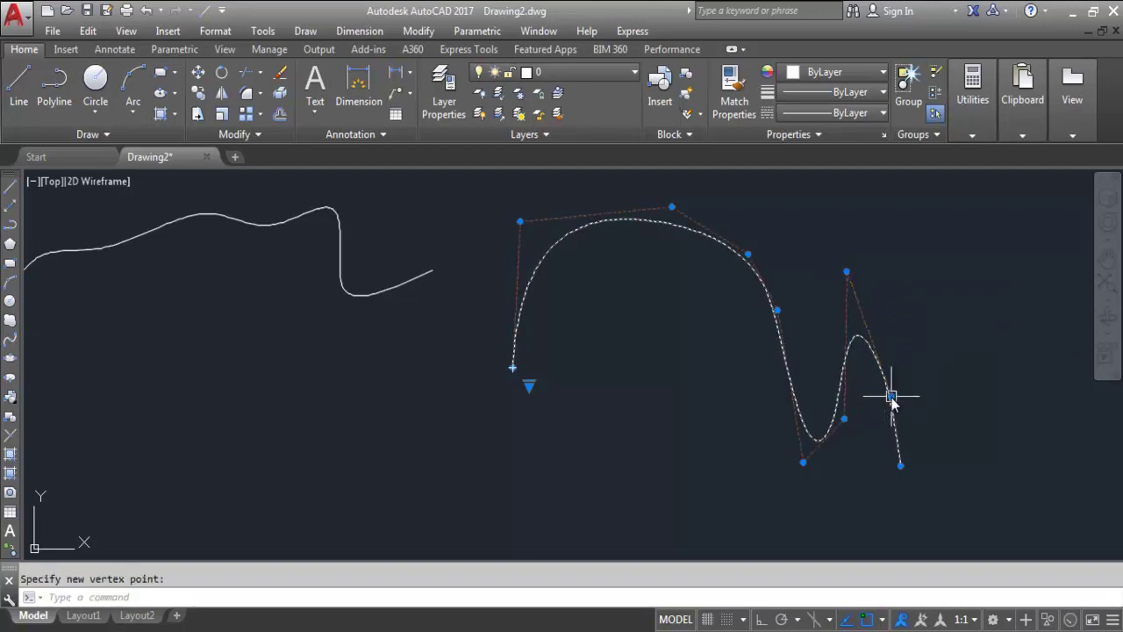
pyautogui.moveTo(891, 397)
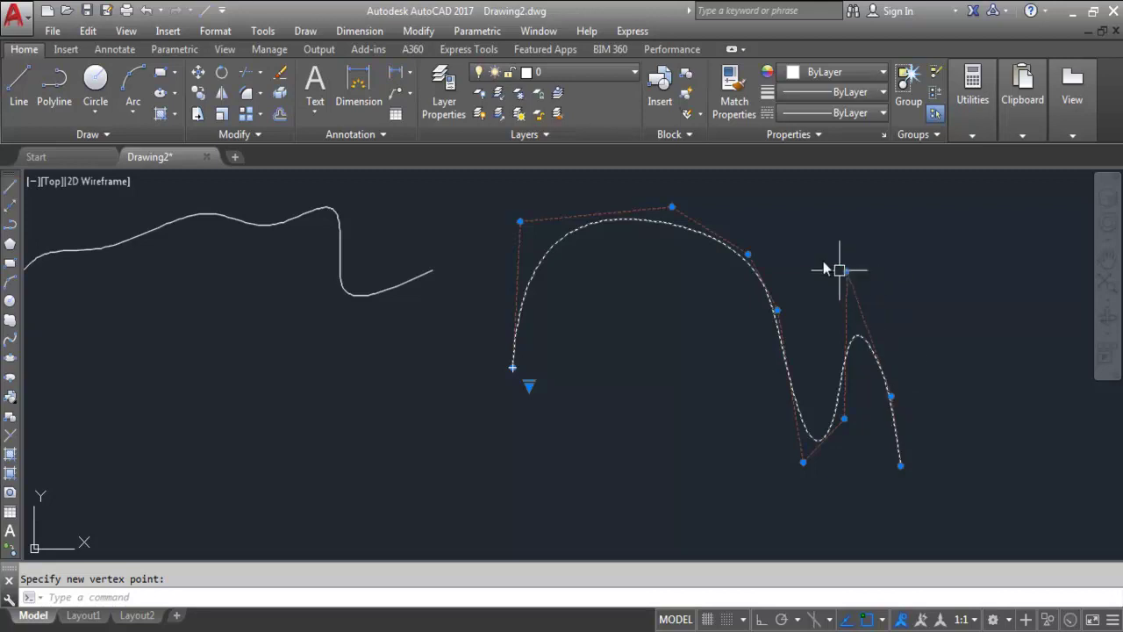
# Refine the vertex at the top of the peak, tightening it with extra control vertices.
pyautogui.moveTo(847, 273)
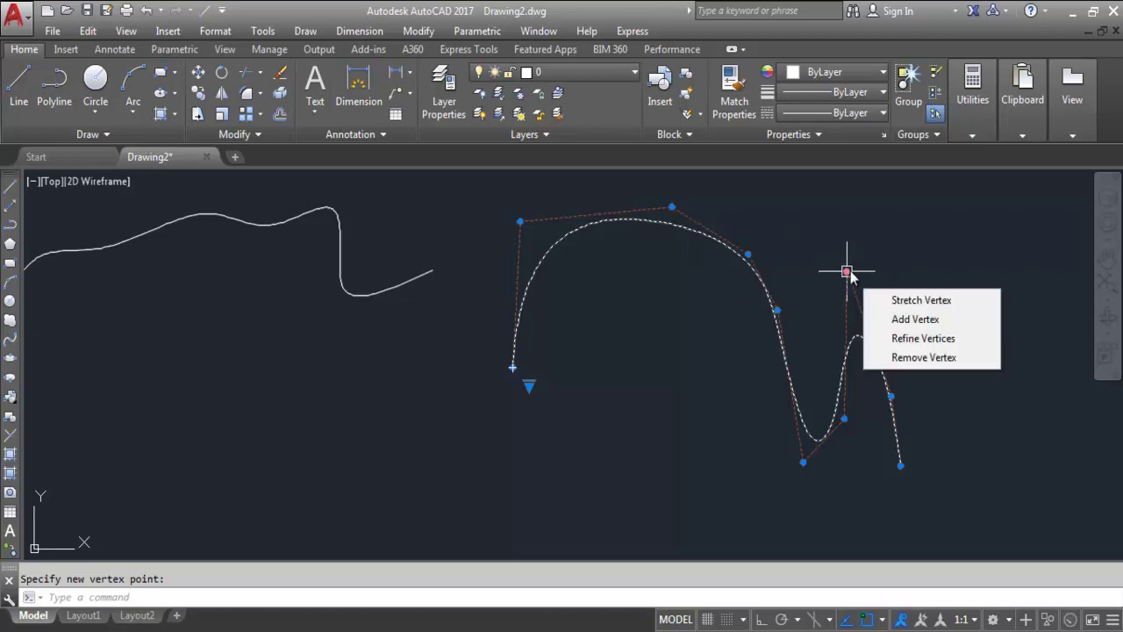
pyautogui.click(886, 340)
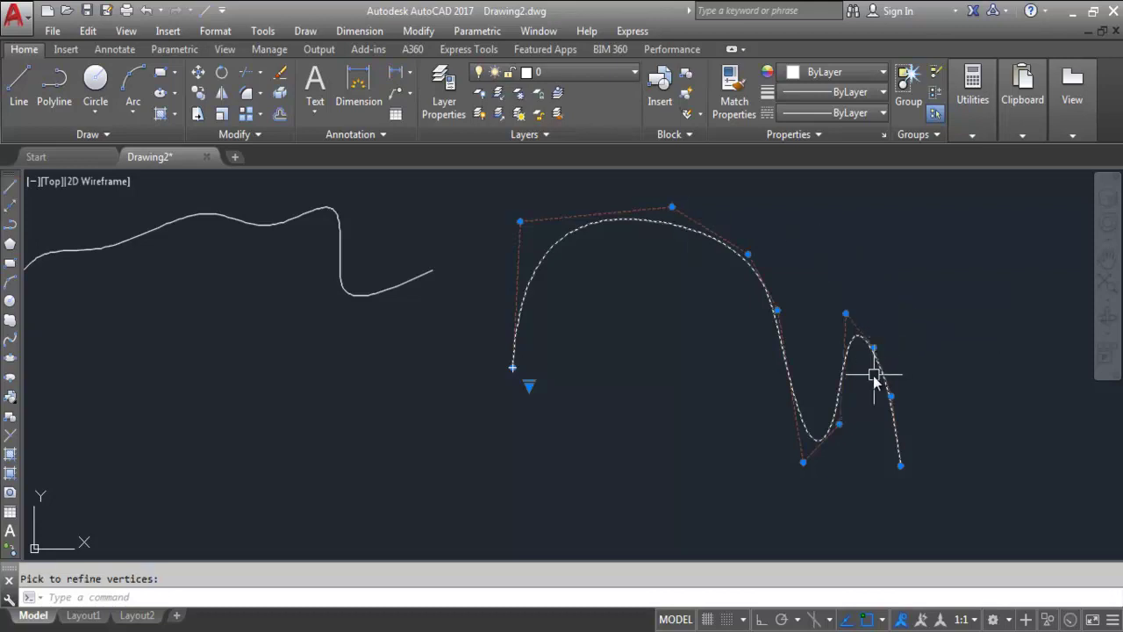
pyautogui.moveTo(846, 313)
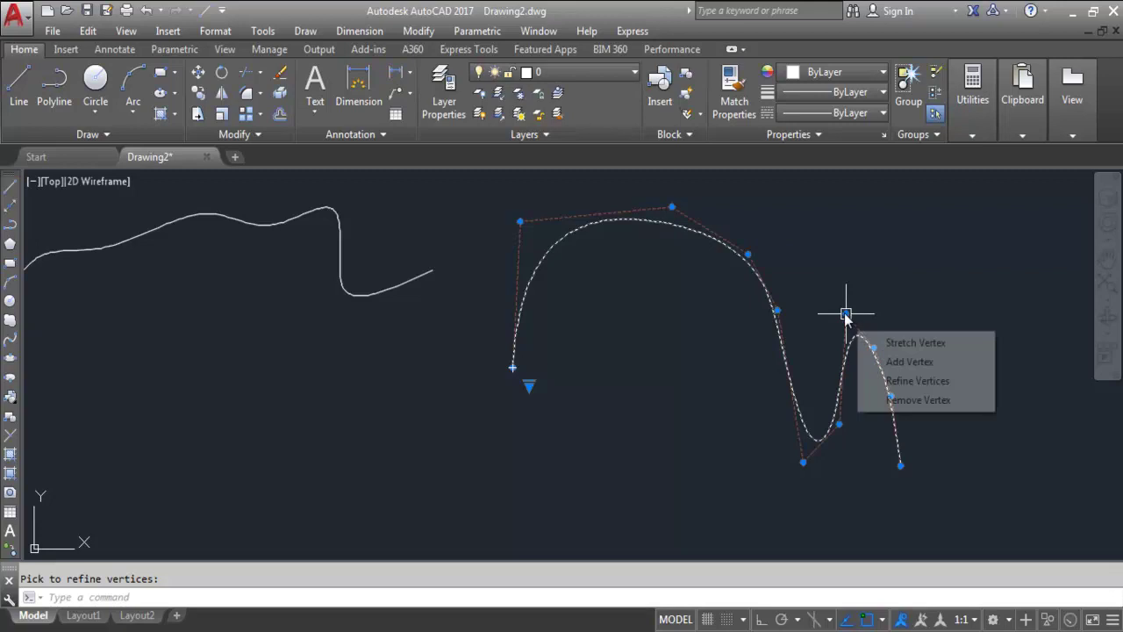
pyautogui.click(907, 381)
pyautogui.scroll(3, 861, 351)
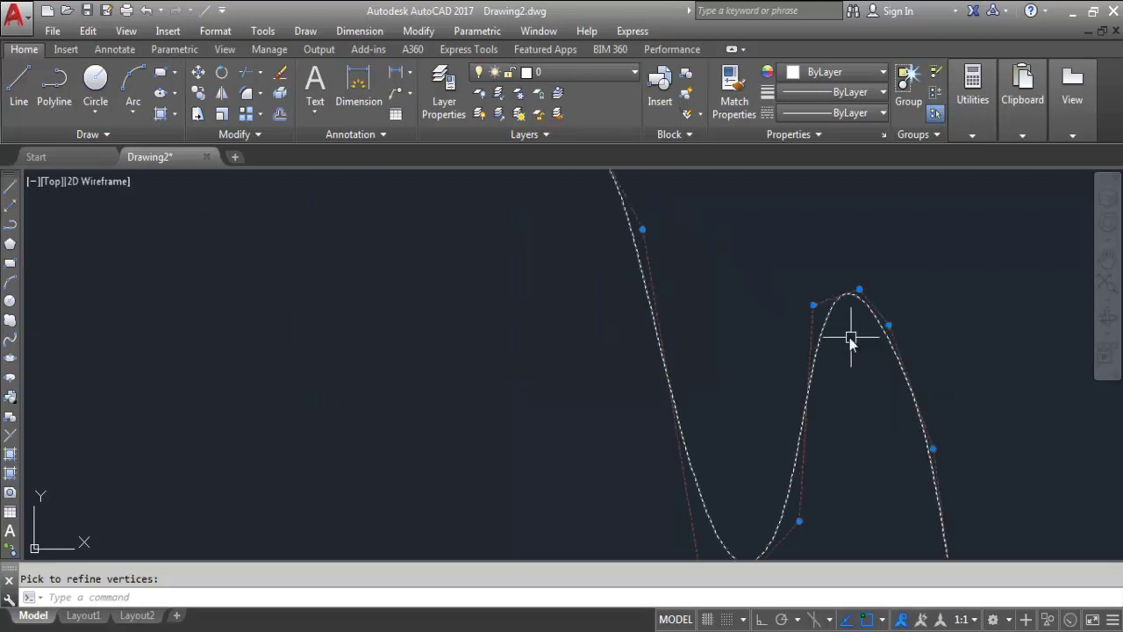
pyautogui.scroll(-3, 894, 323)
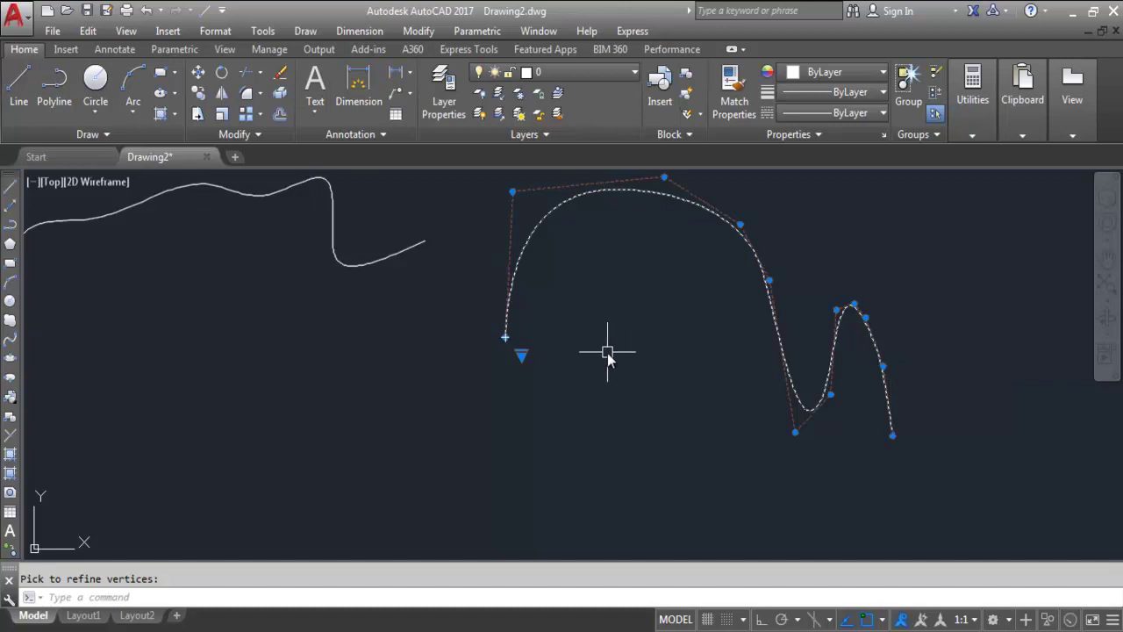
# Start a new spline with the CV creation method using the SPL command.
pyautogui.press('Escape')
pyautogui.write('spl')
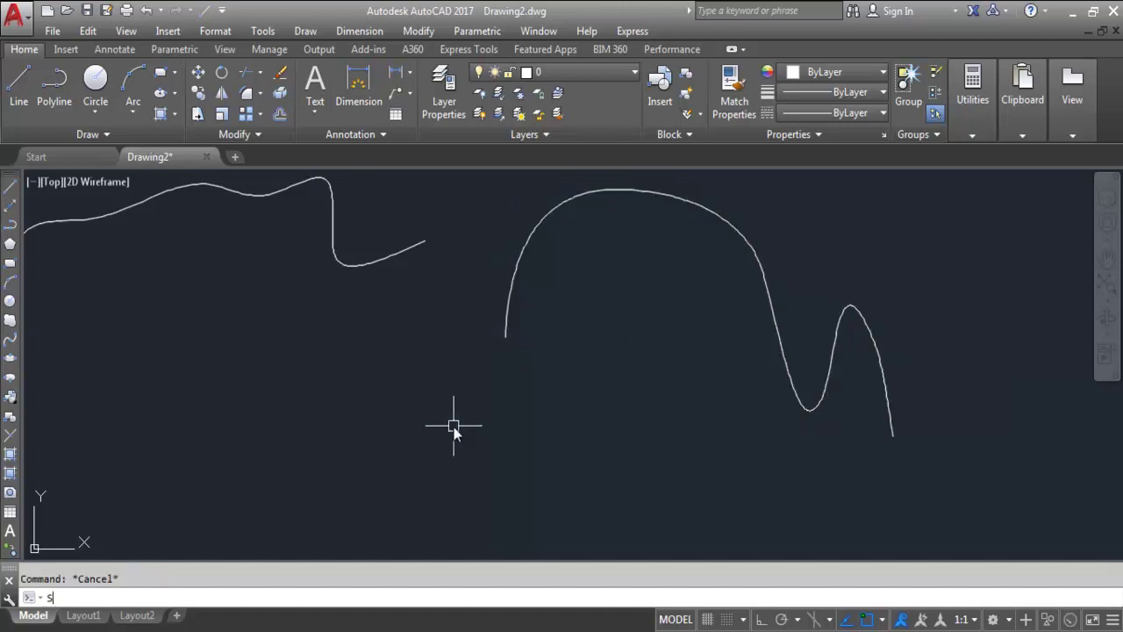
pyautogui.press('Return')
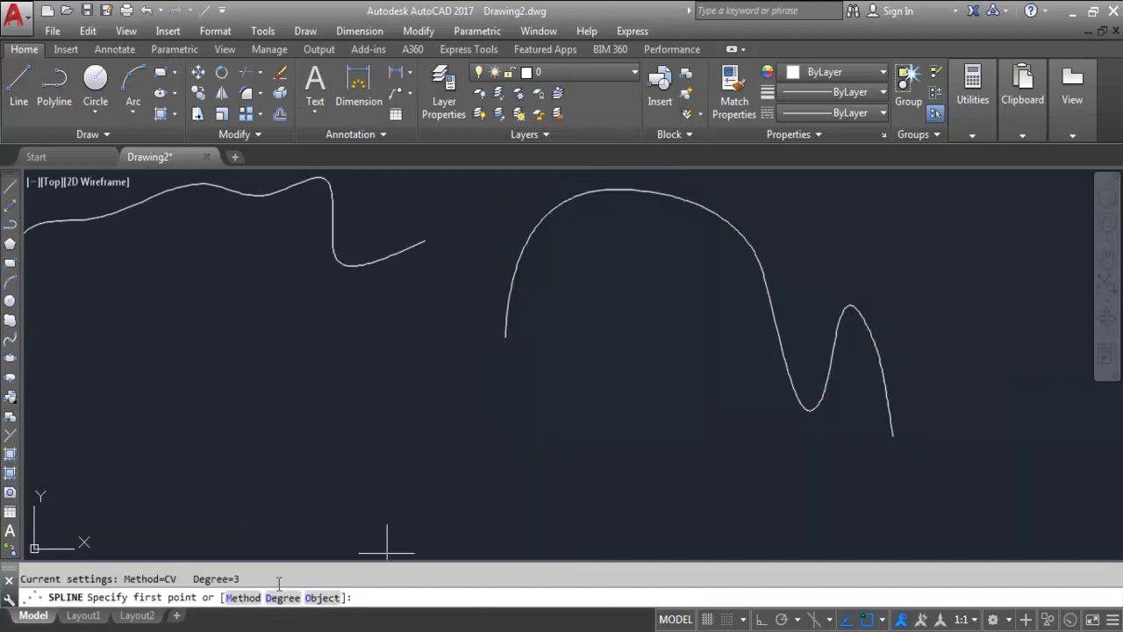
pyautogui.press('Return')
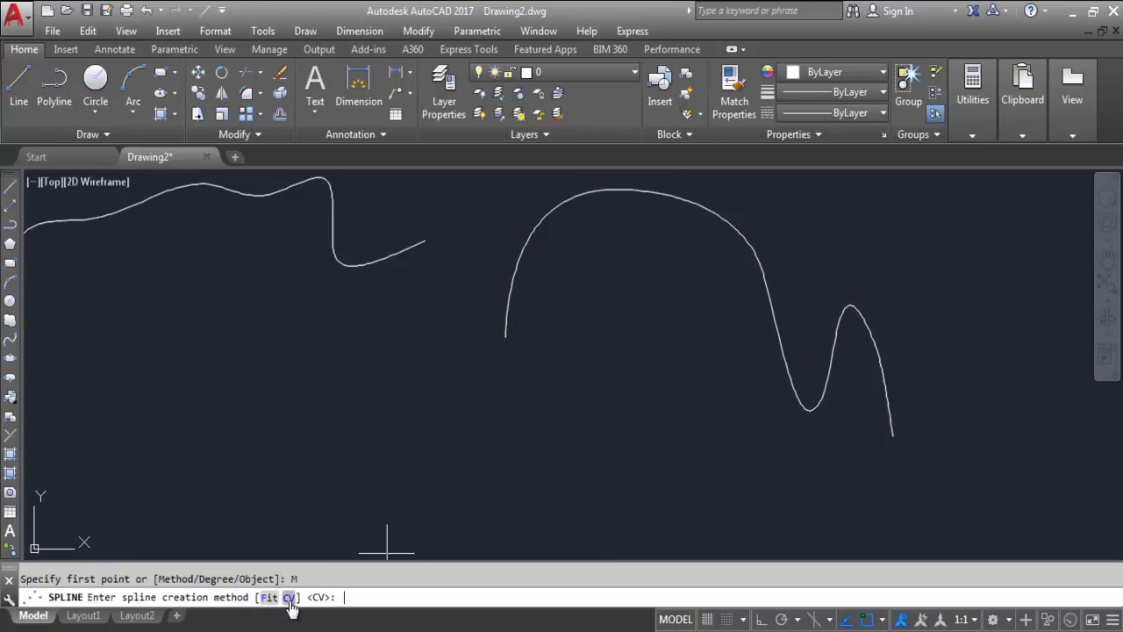
pyautogui.write('C')
pyautogui.press('Return')
# Place eight zigzag control vertices from lower left to the right end, completing the spline.
pyautogui.click(295, 468)
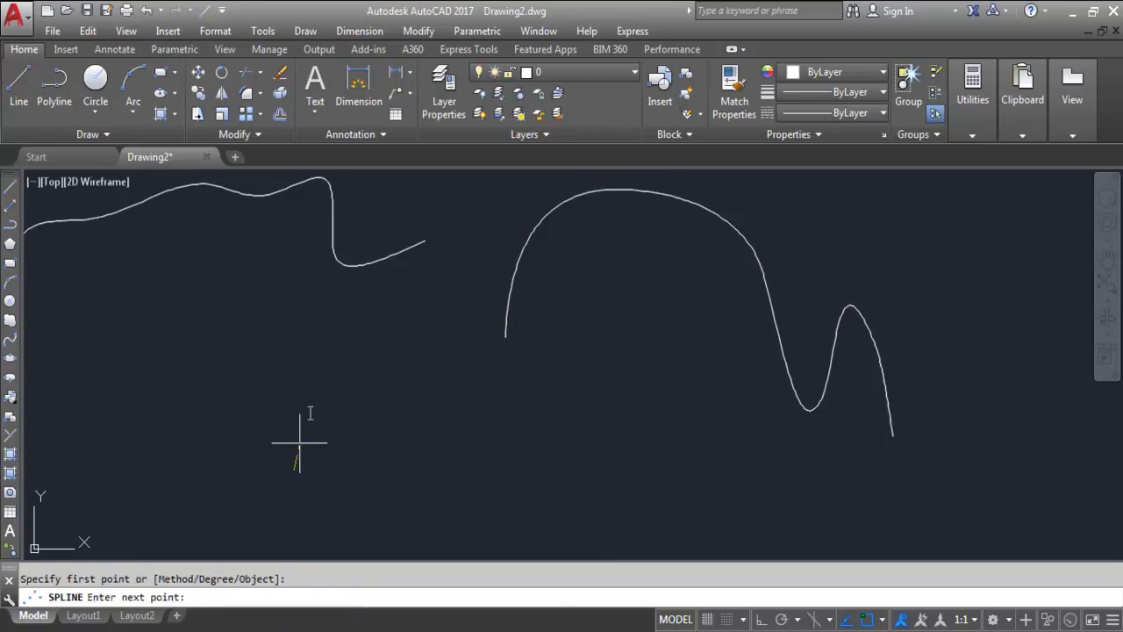
pyautogui.click(347, 348)
pyautogui.click(514, 385)
pyautogui.click(621, 494)
pyautogui.click(637, 282)
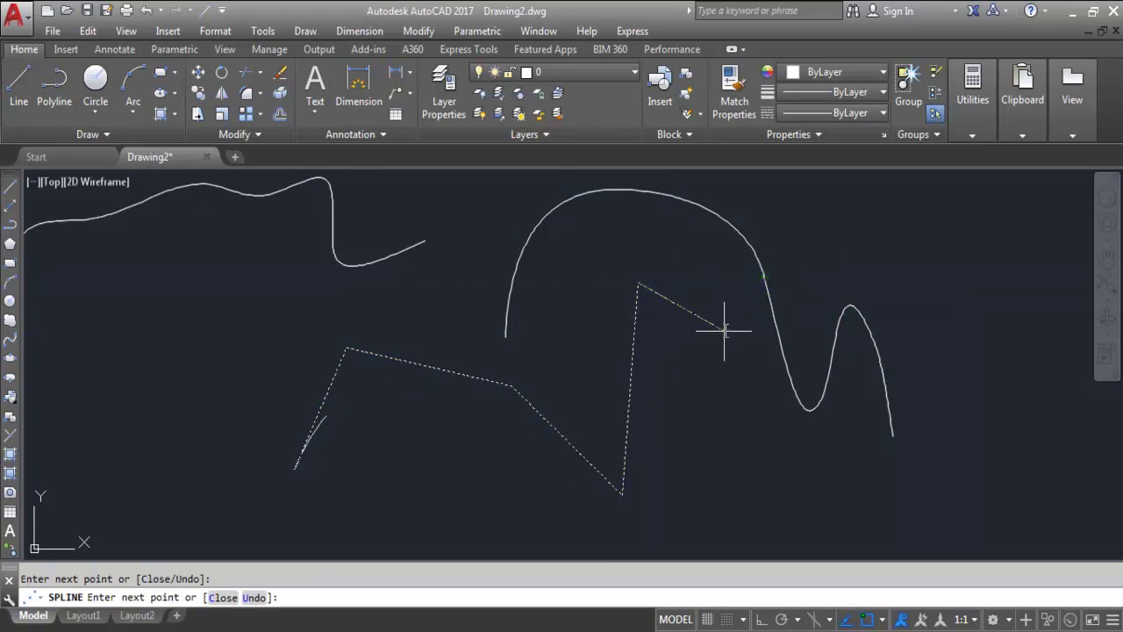
pyautogui.click(714, 258)
pyautogui.click(894, 278)
pyautogui.click(942, 389)
pyautogui.press('Return')
pyautogui.click(670, 283)
# Refine the lower spline's vertices near its top and along the rising section.
pyautogui.moveTo(714, 258)
pyautogui.click(785, 329)
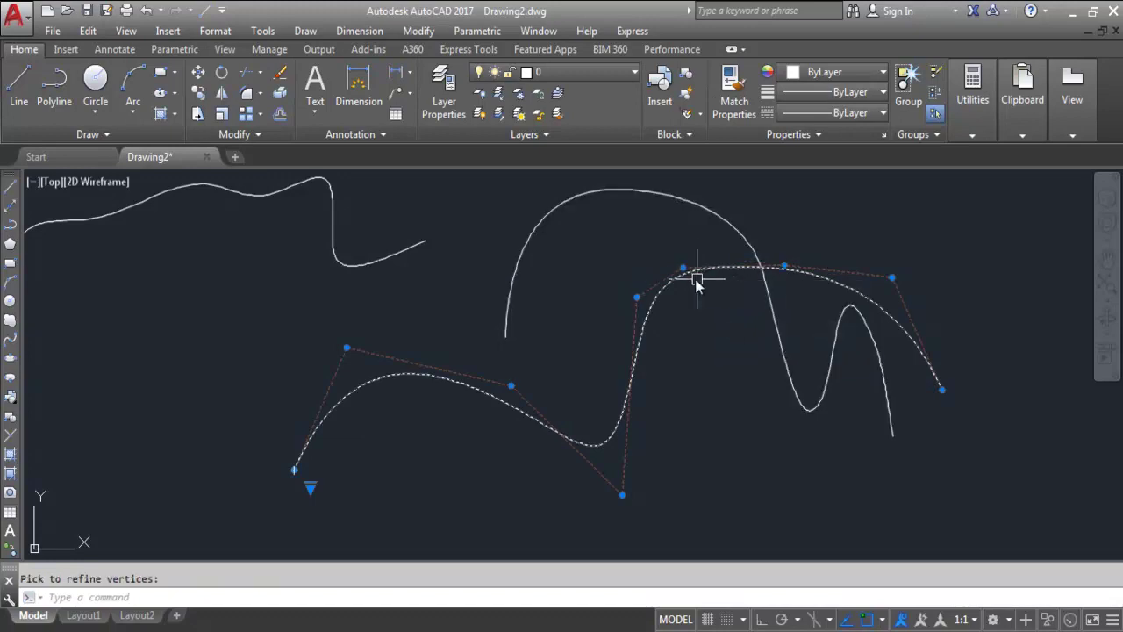
pyautogui.moveTo(684, 269)
pyautogui.click(741, 333)
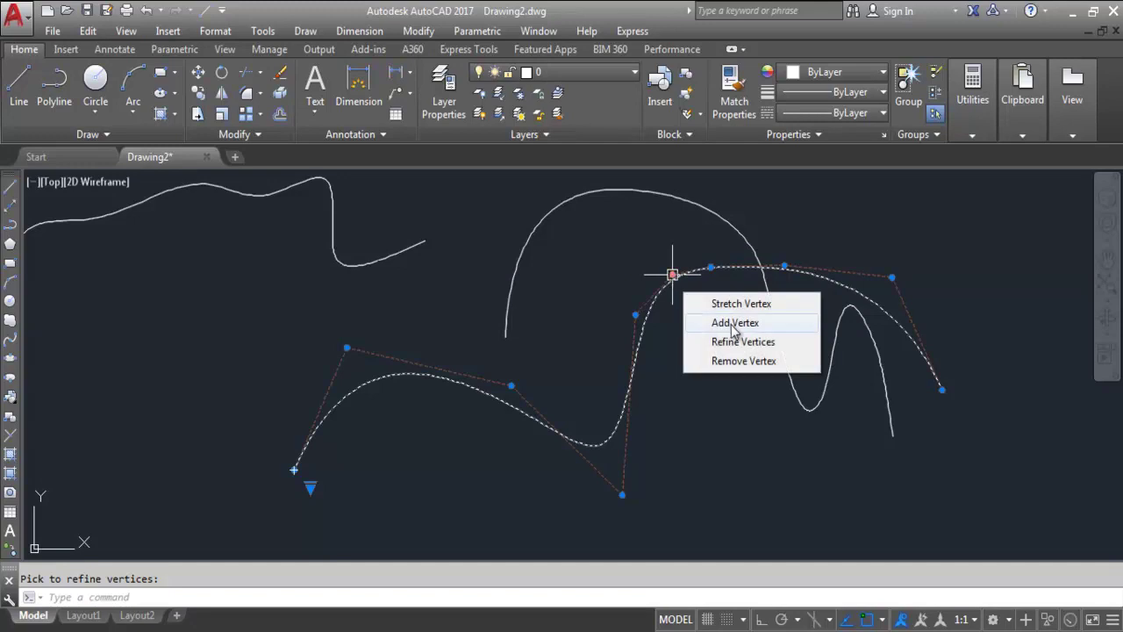
pyautogui.click(733, 343)
pyautogui.moveTo(635, 322)
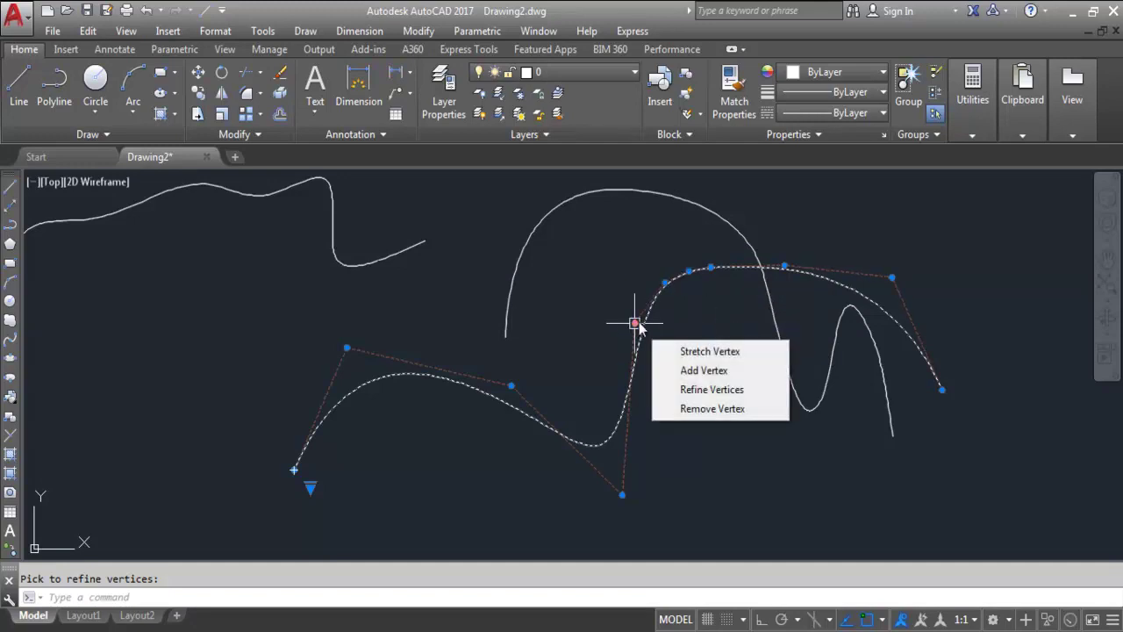
pyautogui.click(719, 391)
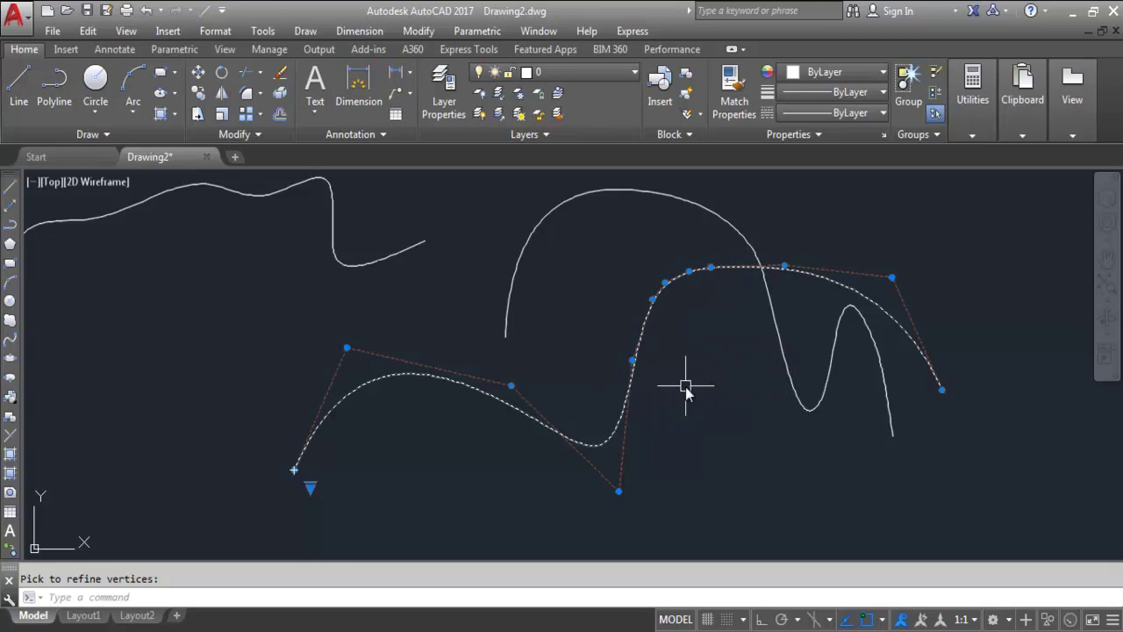
pyautogui.press('Escape')
# Delete the arch-and-wiggle spline and refine the lower spline's bottom control vertex.
pyautogui.click(781, 359)
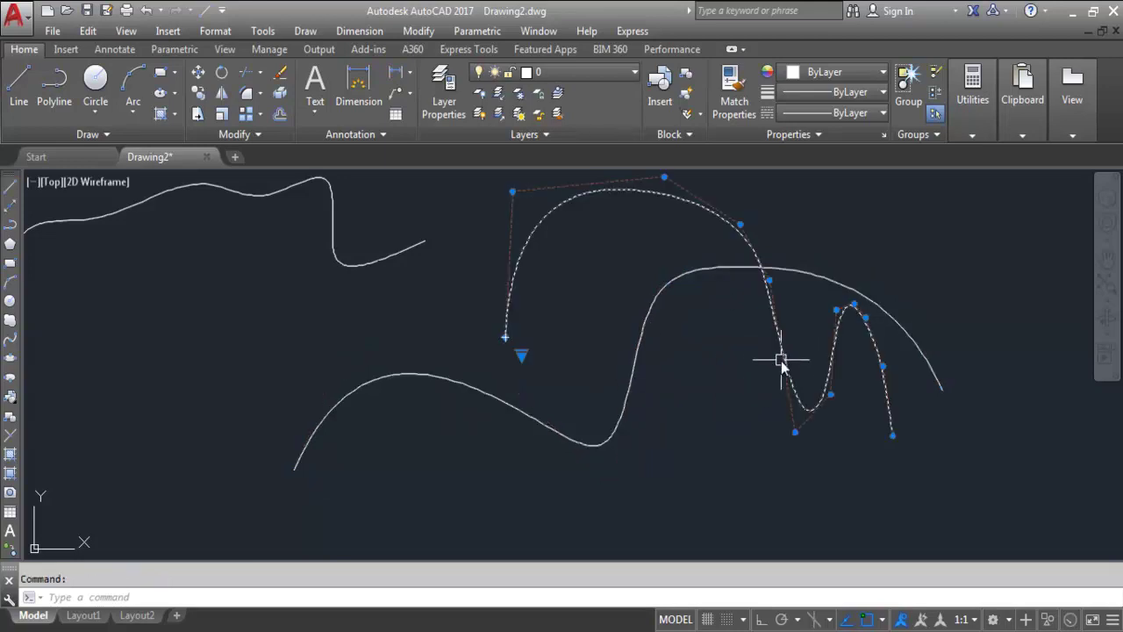
pyautogui.press('Delete')
pyautogui.click(614, 427)
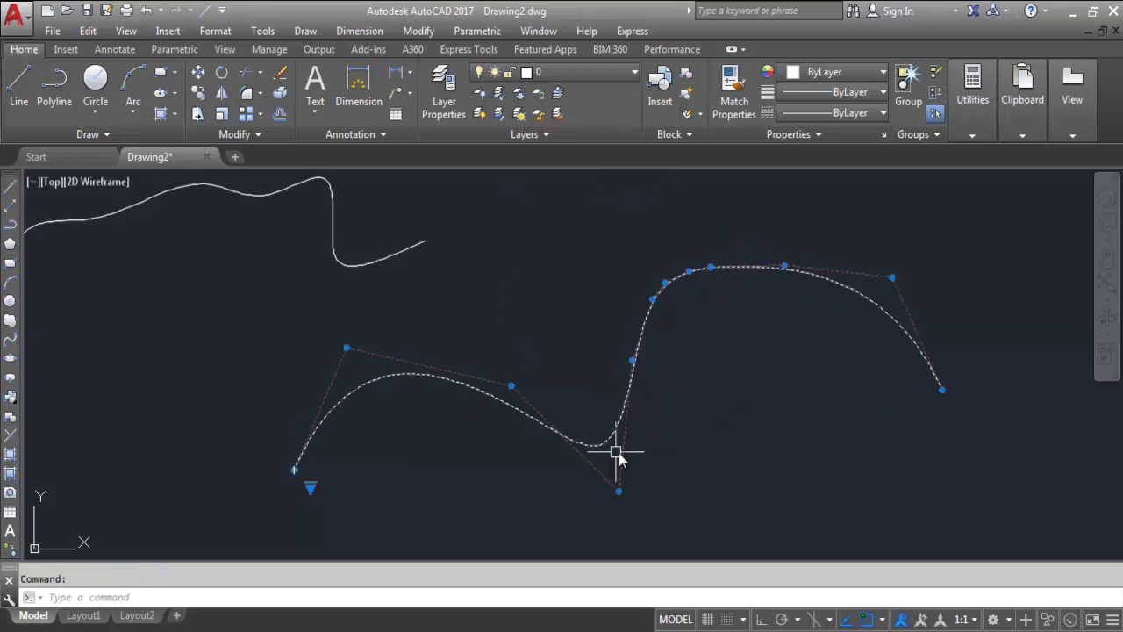
pyautogui.moveTo(622, 490)
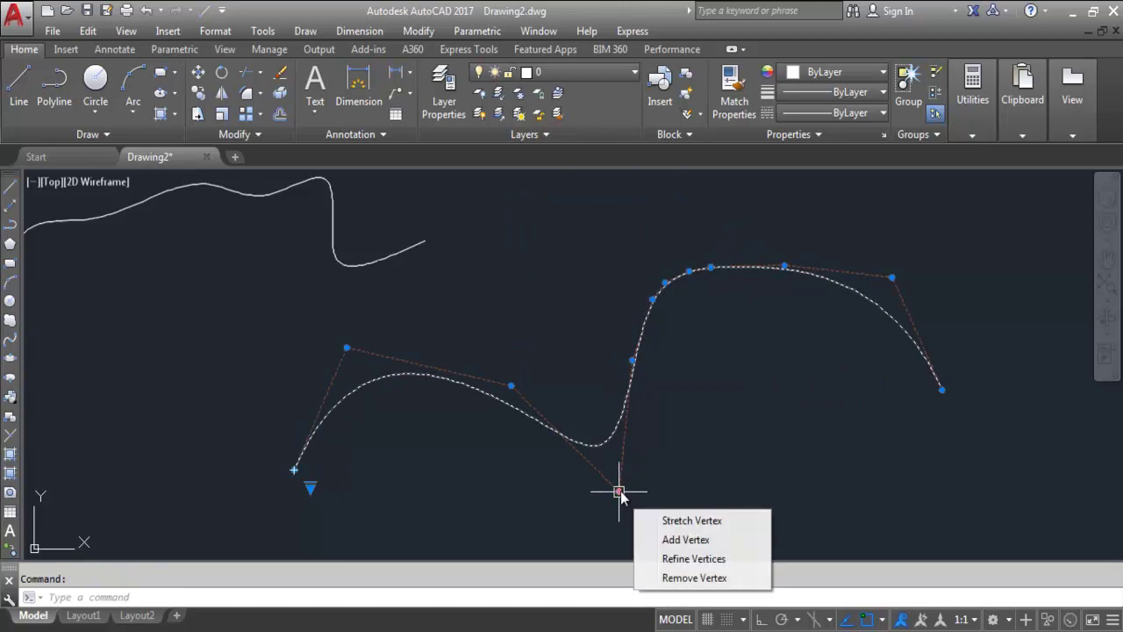
pyautogui.click(683, 558)
pyautogui.moveTo(583, 456)
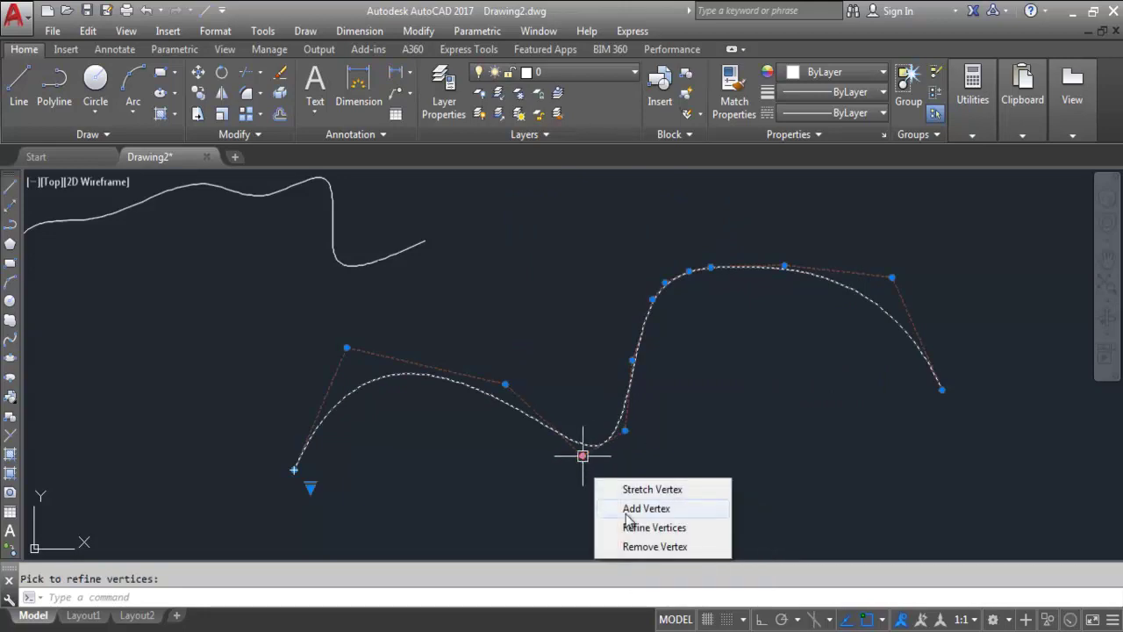
pyautogui.click(650, 537)
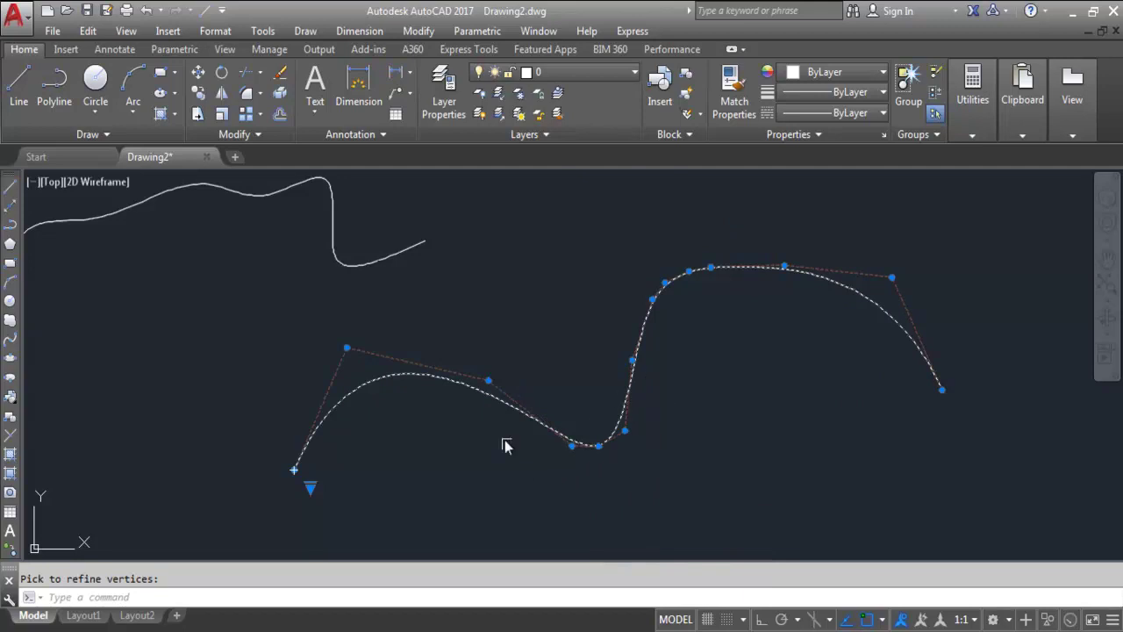
pyautogui.press('Escape')
# Remove two control vertices at the lower spline's dip so it bends more smoothly.
pyautogui.click(634, 408)
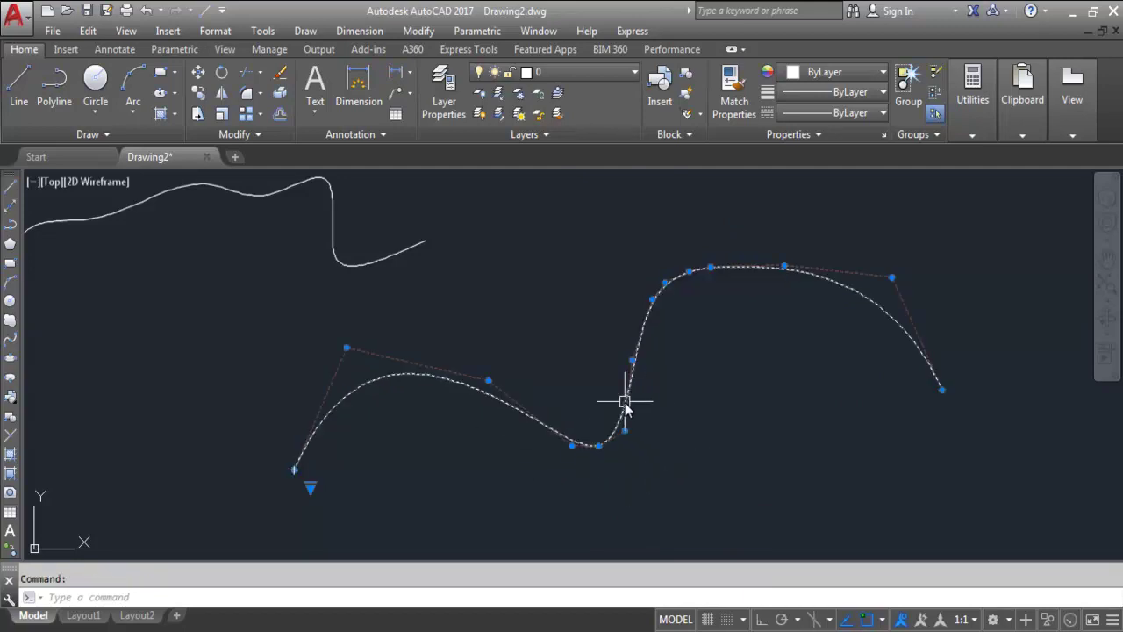
pyautogui.moveTo(624, 430)
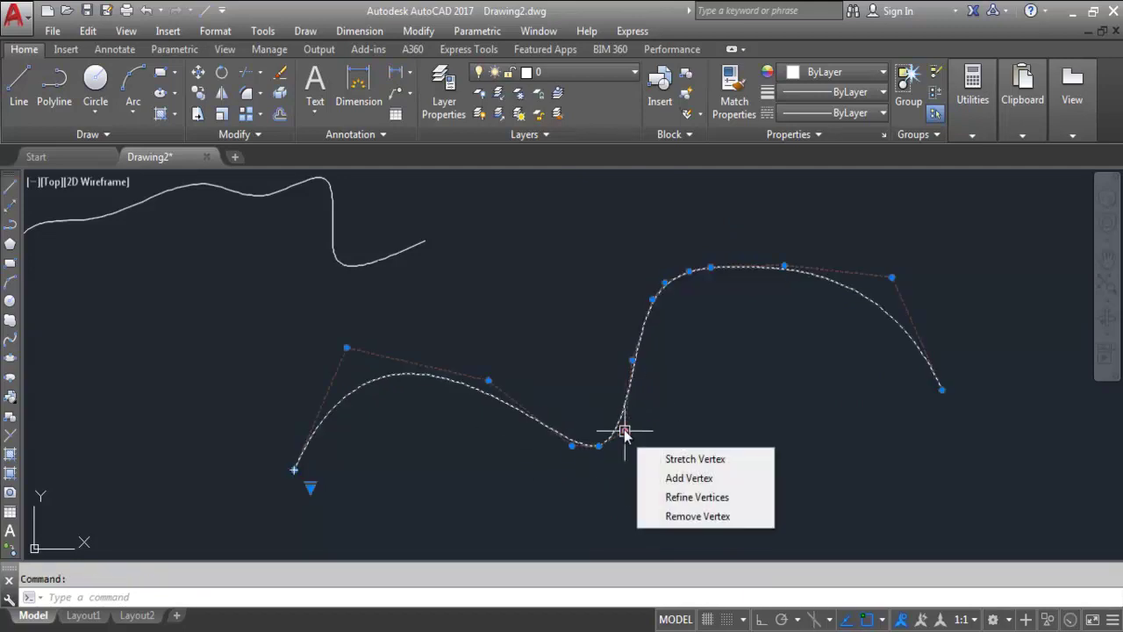
pyautogui.click(673, 517)
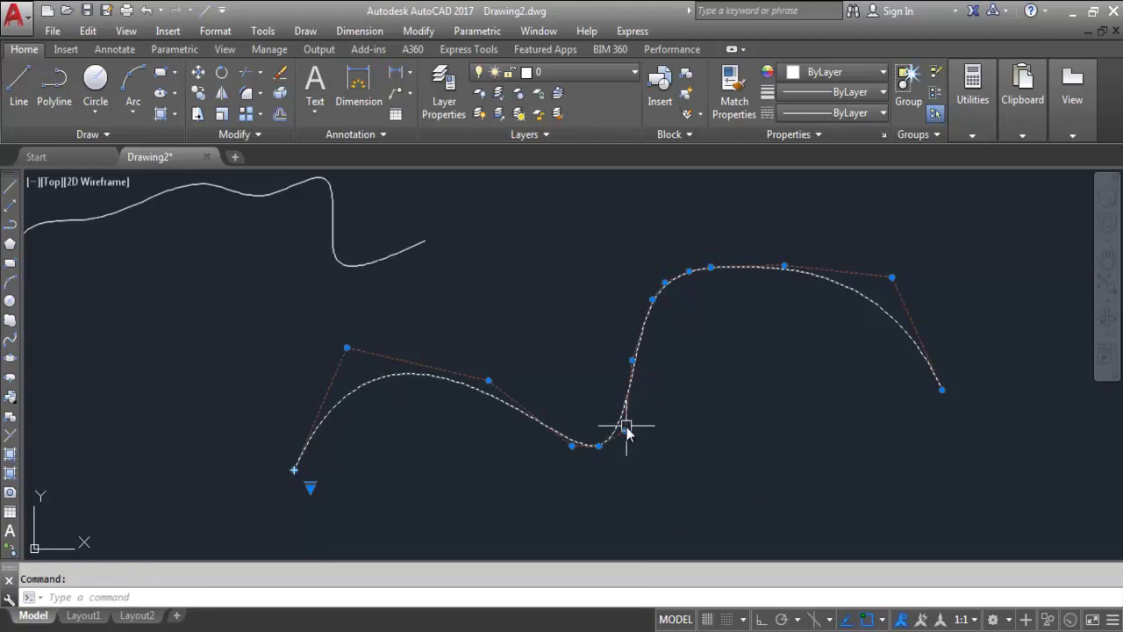
pyautogui.moveTo(622, 432)
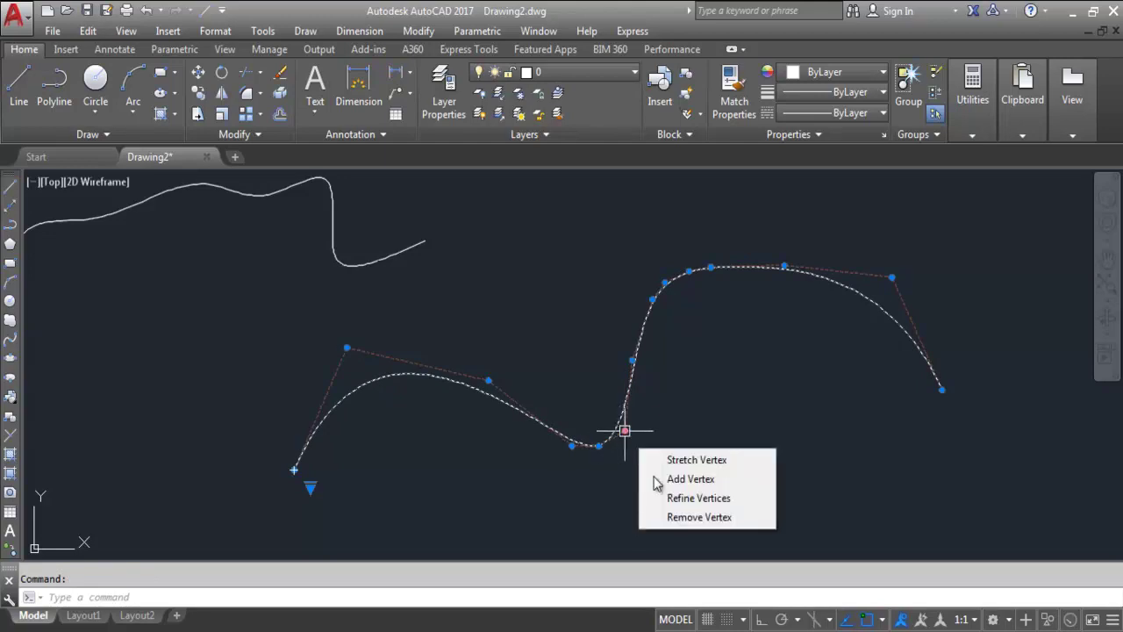
pyautogui.click(683, 518)
pyautogui.moveTo(598, 446)
pyautogui.click(664, 537)
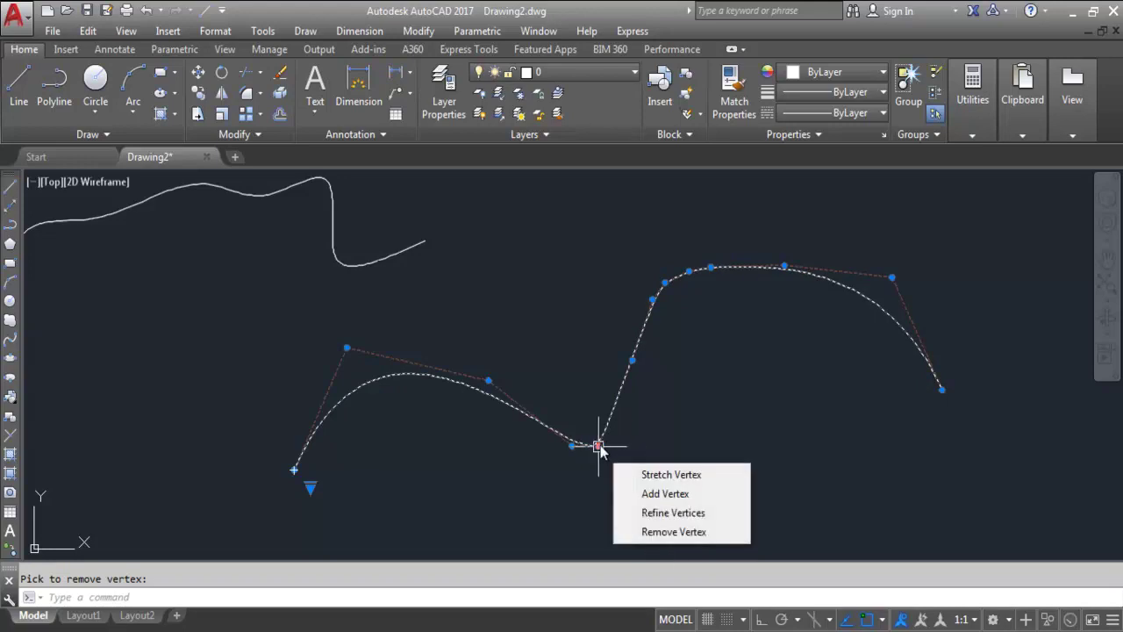
pyautogui.click(660, 534)
pyautogui.press('Escape')
pyautogui.scroll(-5, 665, 412)
pyautogui.scroll(4, 702, 411)
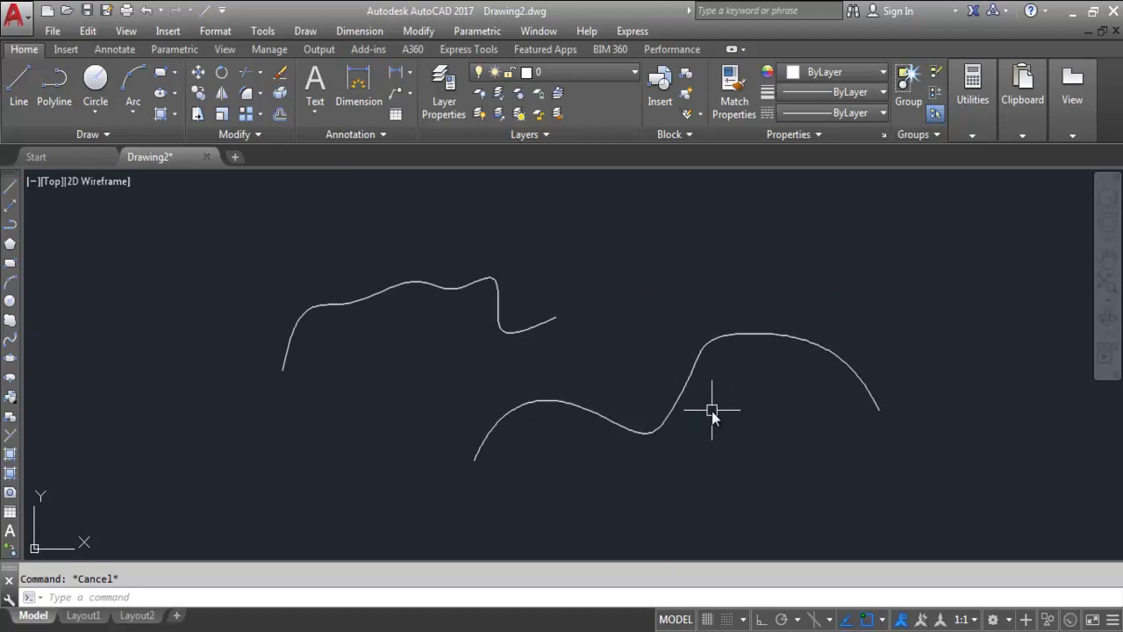
# Select the lower spline to inspect its control frame, then clear the selection.
pyautogui.click(729, 422)
pyautogui.click(637, 340)
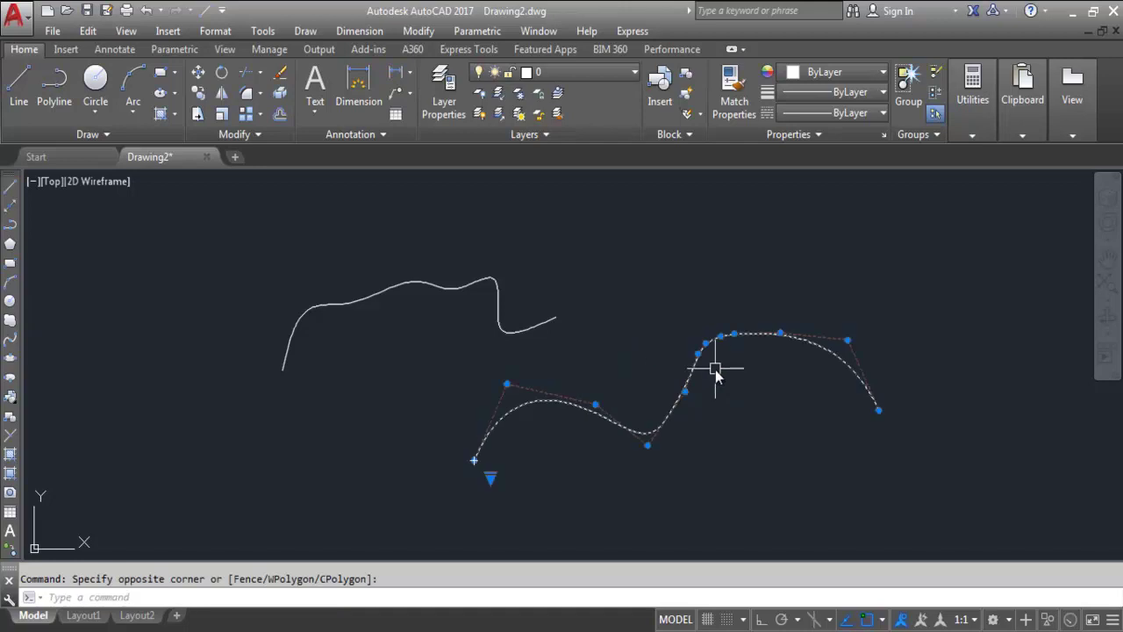
pyautogui.press('Escape')
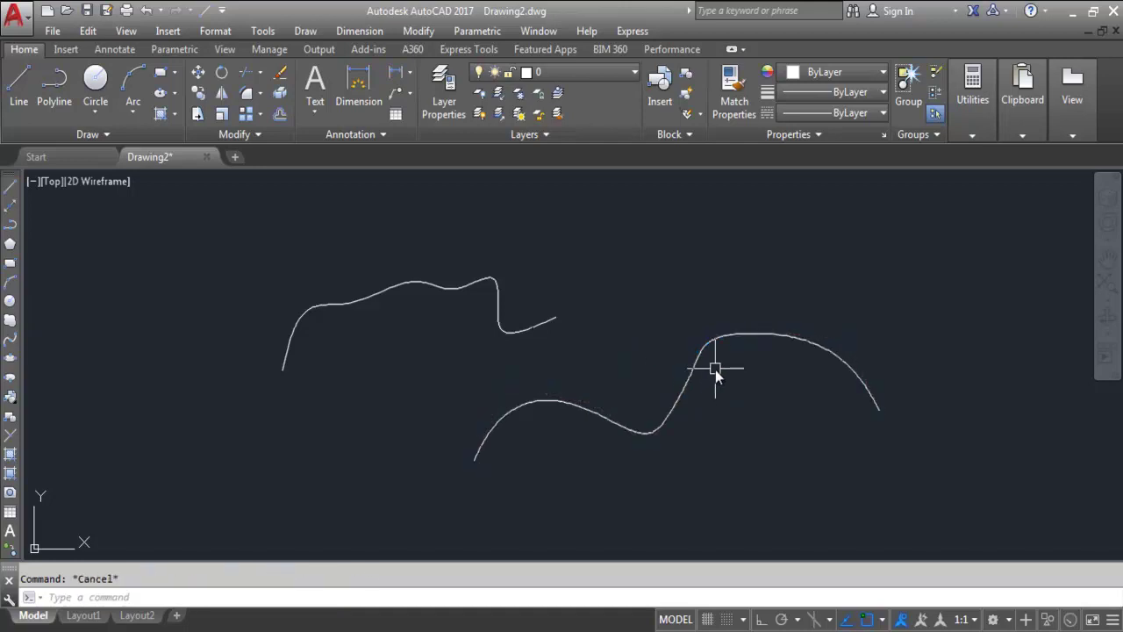
pyautogui.click(693, 377)
pyautogui.press('Escape')
# Run CVSHOW on the lower spline to display its control vertices permanently.
pyautogui.write('CVSHO')
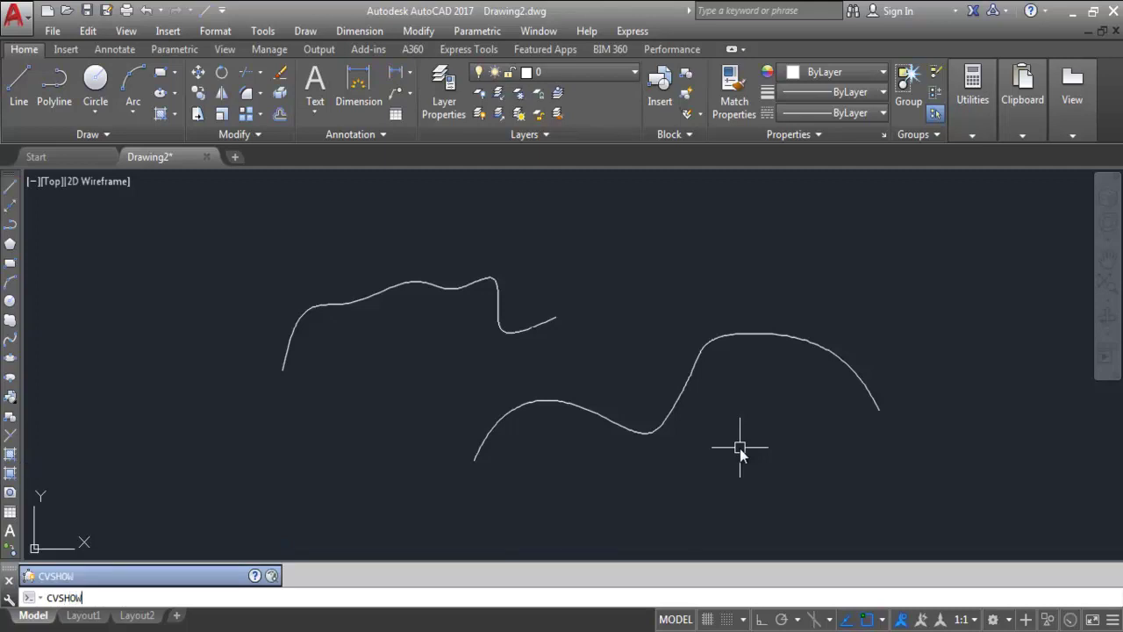
pyautogui.write('W')
pyautogui.press('Return')
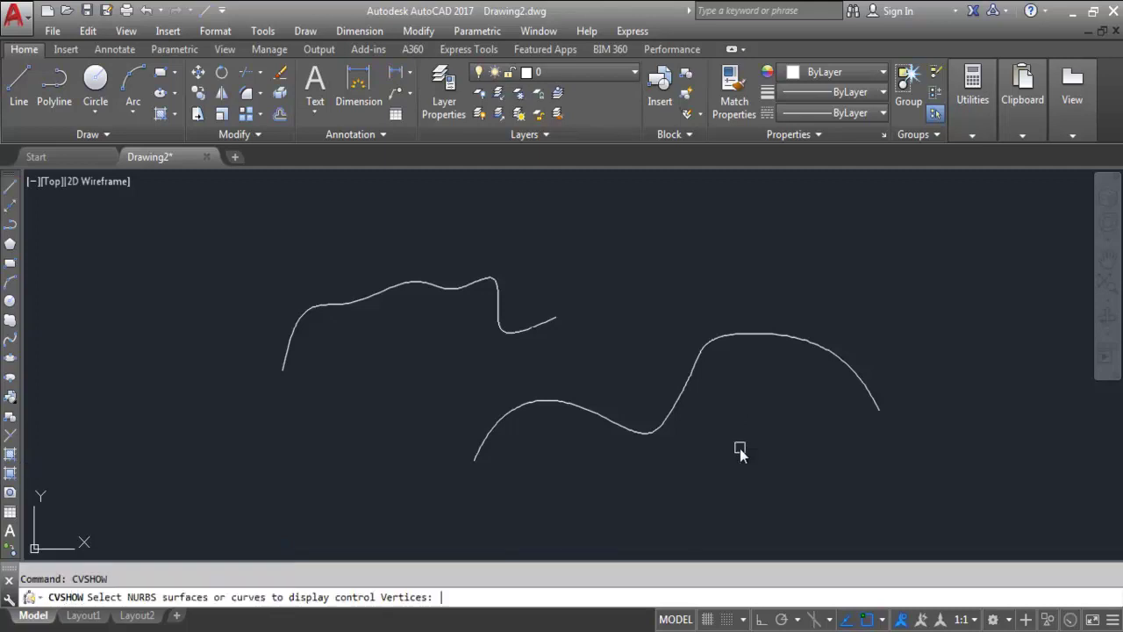
pyautogui.click(696, 368)
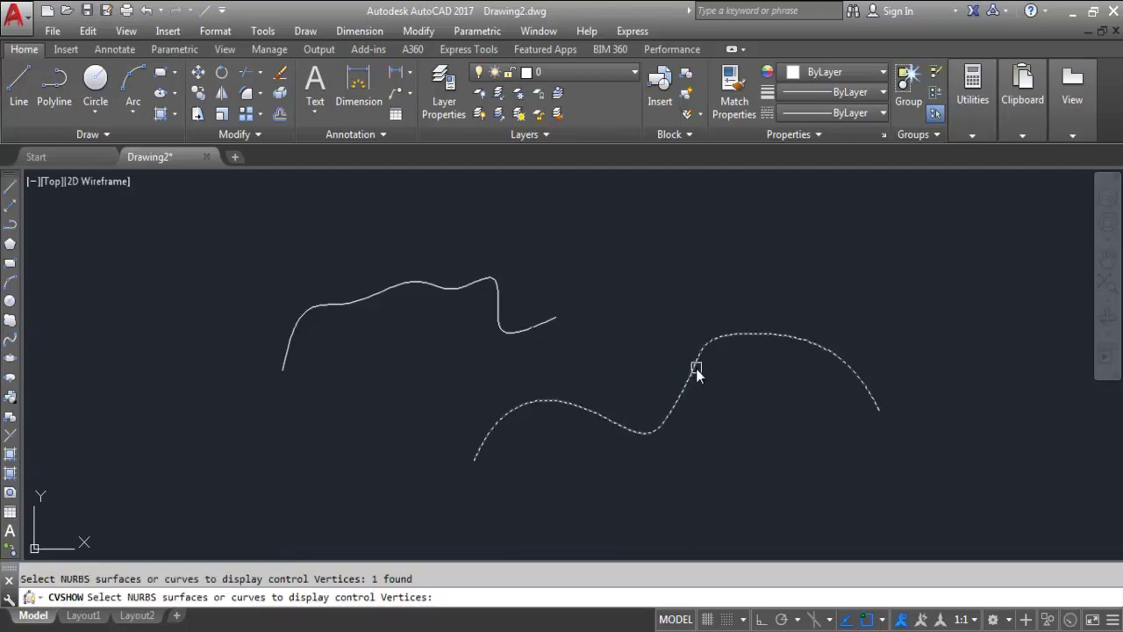
pyautogui.press('Return')
pyautogui.moveTo(597, 376); pyautogui.dragTo(579, 356, button='middle')
pyautogui.scroll(2, 628, 410)
pyautogui.scroll(-2, 539, 376)
pyautogui.scroll(2, 564, 362)
pyautogui.scroll(-1, 602, 339)
pyautogui.press('Escape')
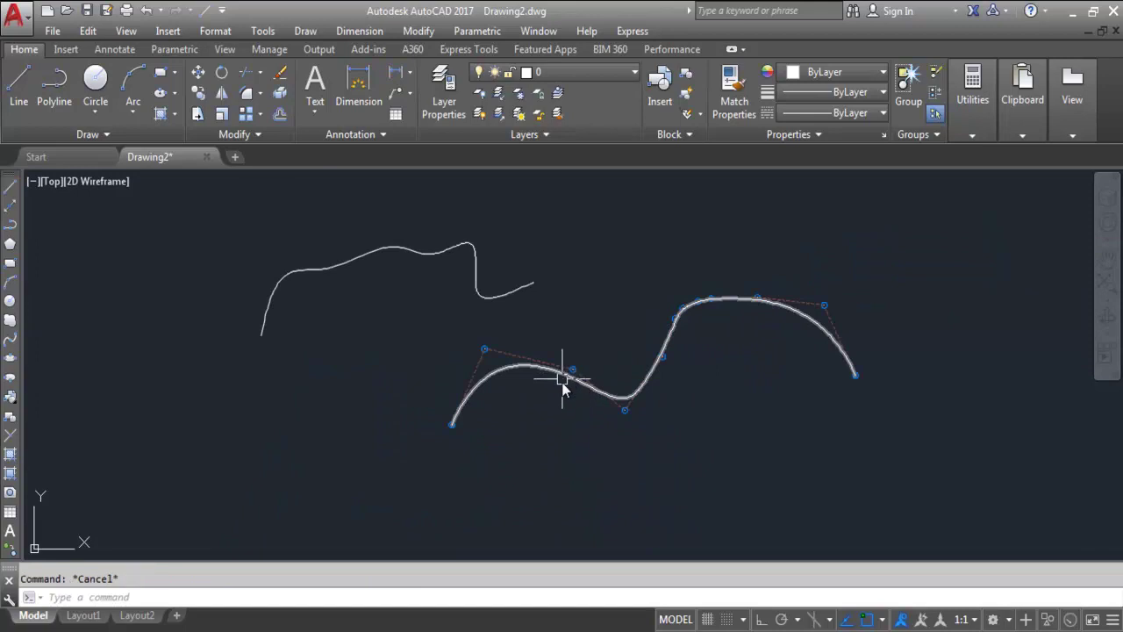
# Start a new spline set to the CV method.
pyautogui.write('s')
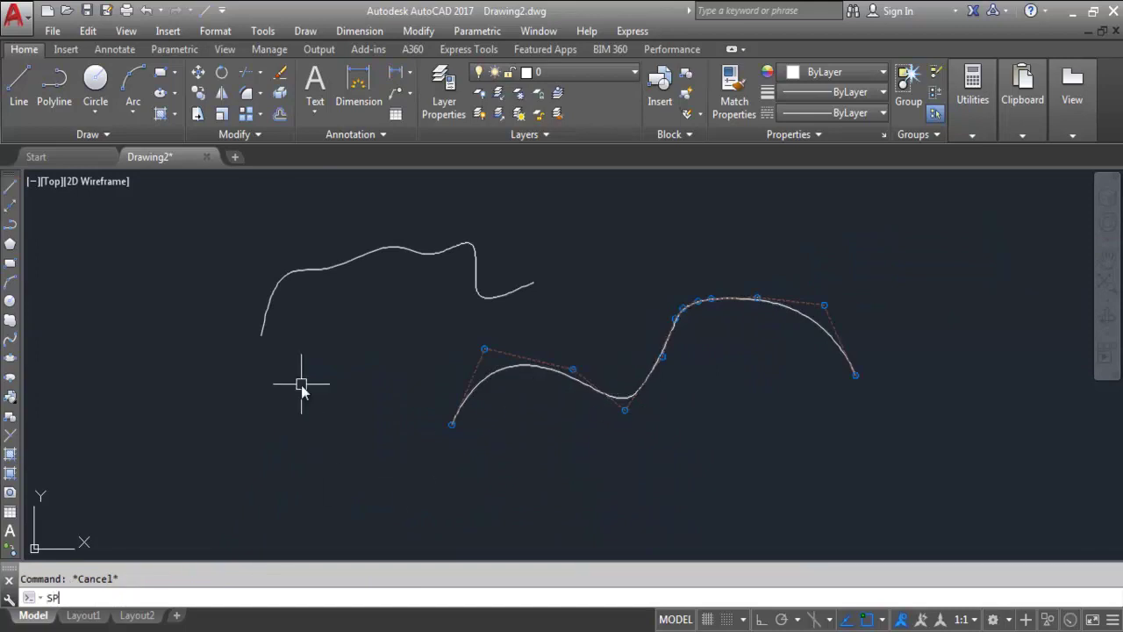
pyautogui.write('pl')
pyautogui.press('Return')
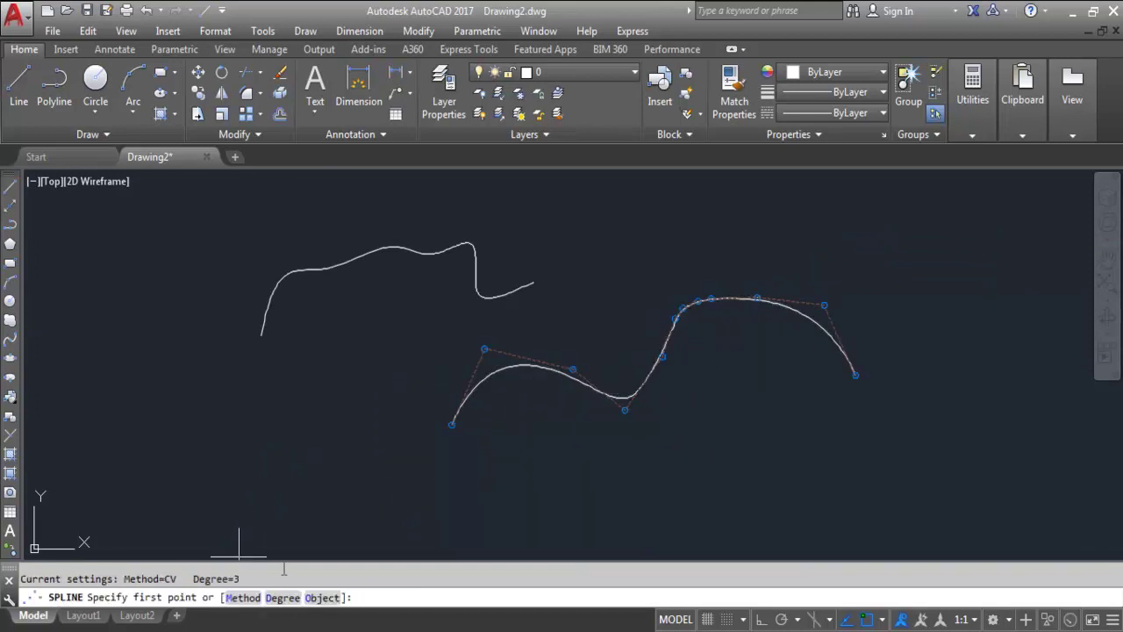
pyautogui.click(244, 597)
pyautogui.click(293, 598)
# Place nine alternating high and low control points across the lower drawing.
pyautogui.click(182, 475)
pyautogui.click(264, 355)
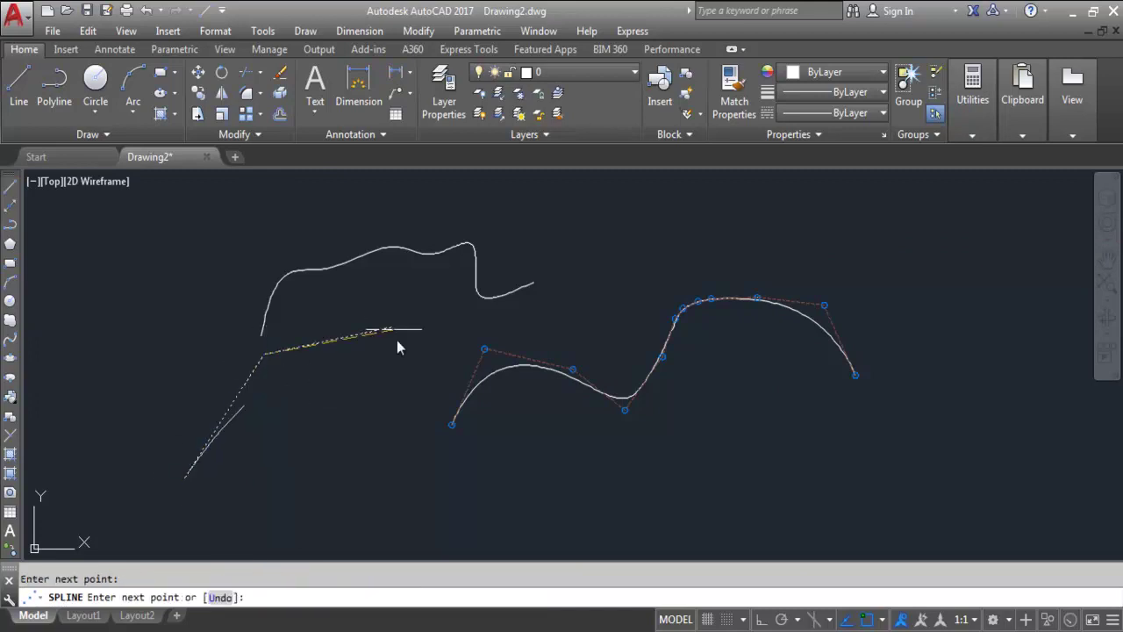
pyautogui.click(391, 482)
pyautogui.click(446, 344)
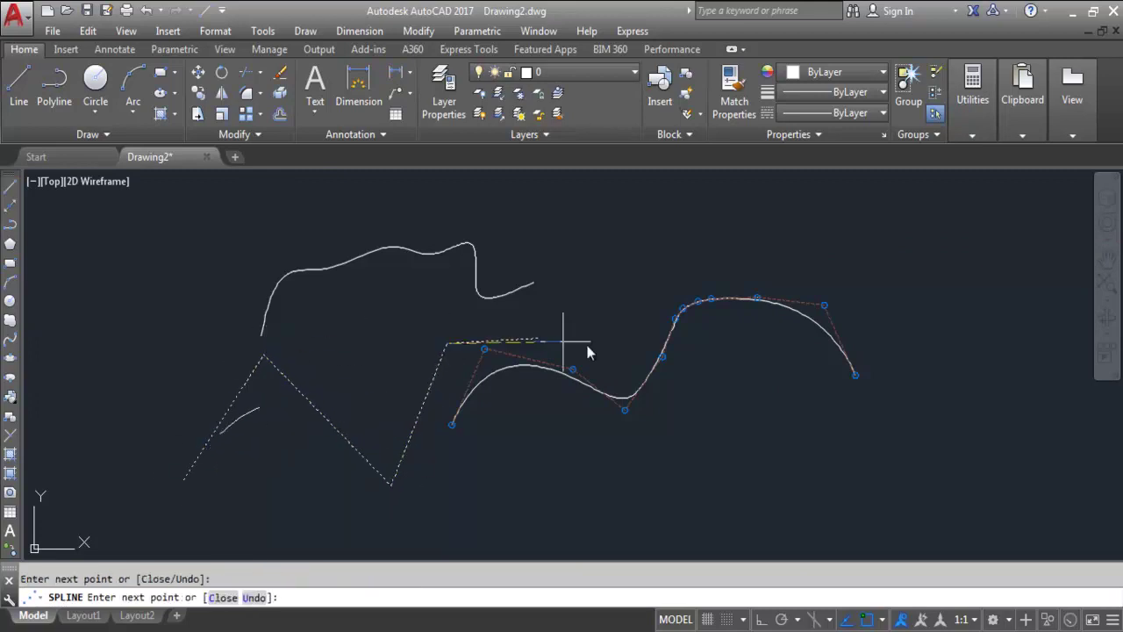
pyautogui.click(625, 471)
pyautogui.click(654, 245)
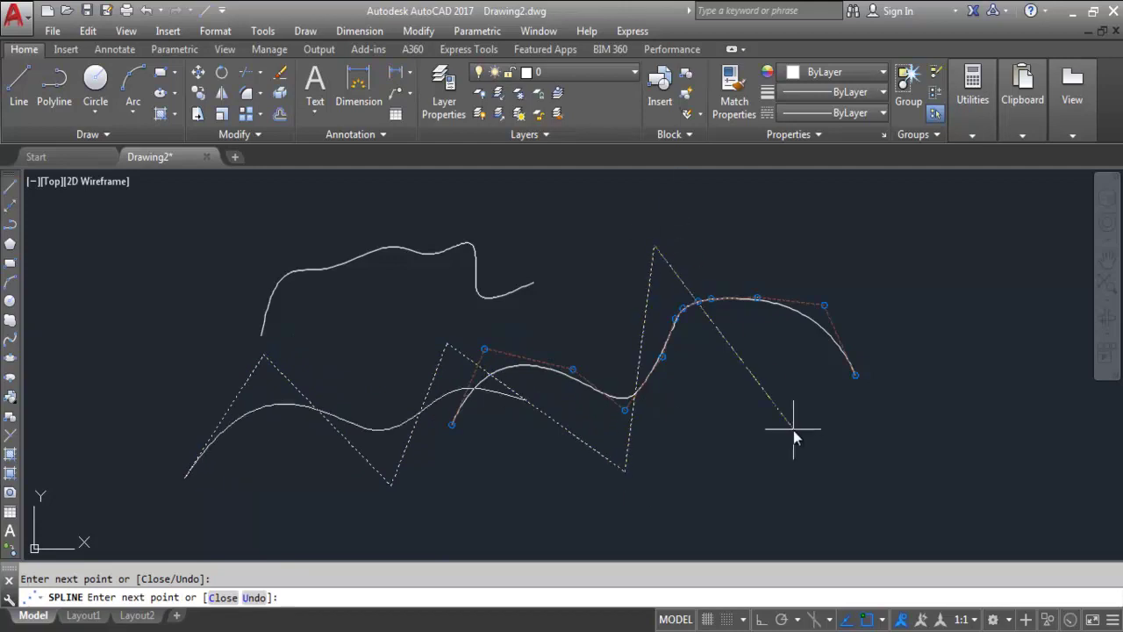
pyautogui.click(793, 439)
pyautogui.click(886, 254)
pyautogui.click(981, 494)
pyautogui.press('Return')
pyautogui.press('Return')
# Erase the previous lower spline and start CVSHOW for the new one.
pyautogui.click(801, 316)
pyautogui.press('Delete')
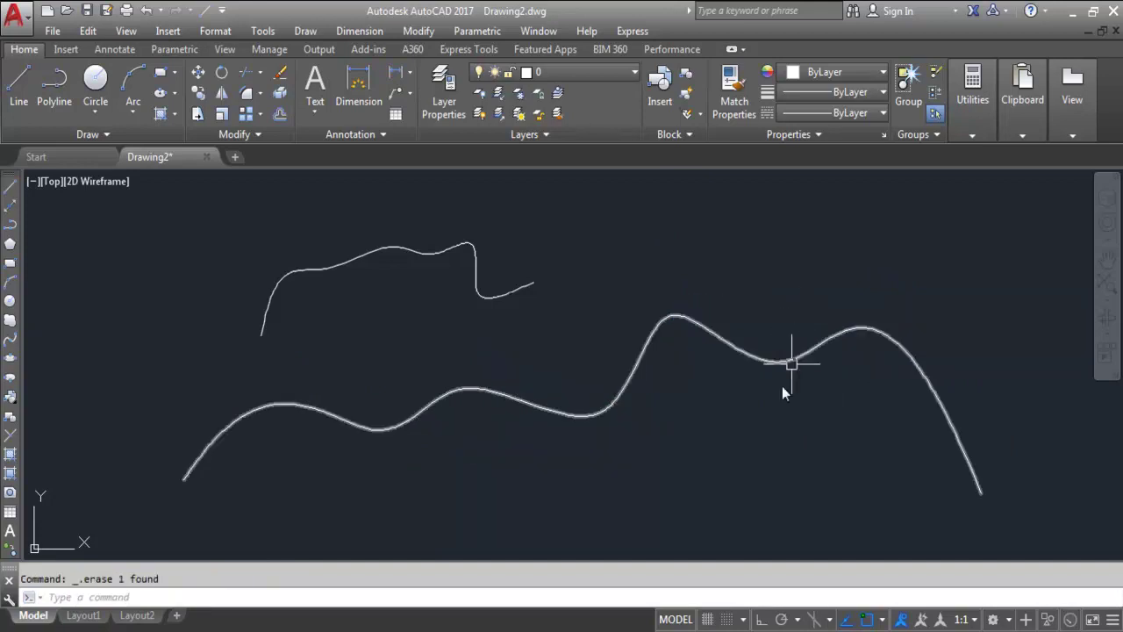
pyautogui.scroll(-3, 641, 329)
pyautogui.click(643, 331)
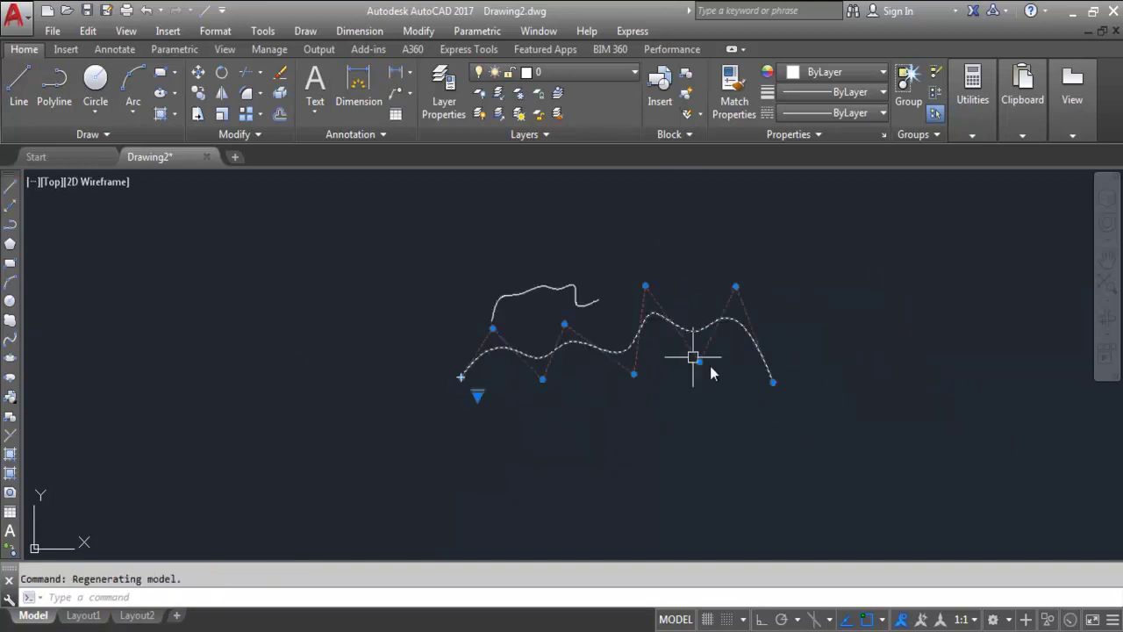
pyautogui.press('Escape')
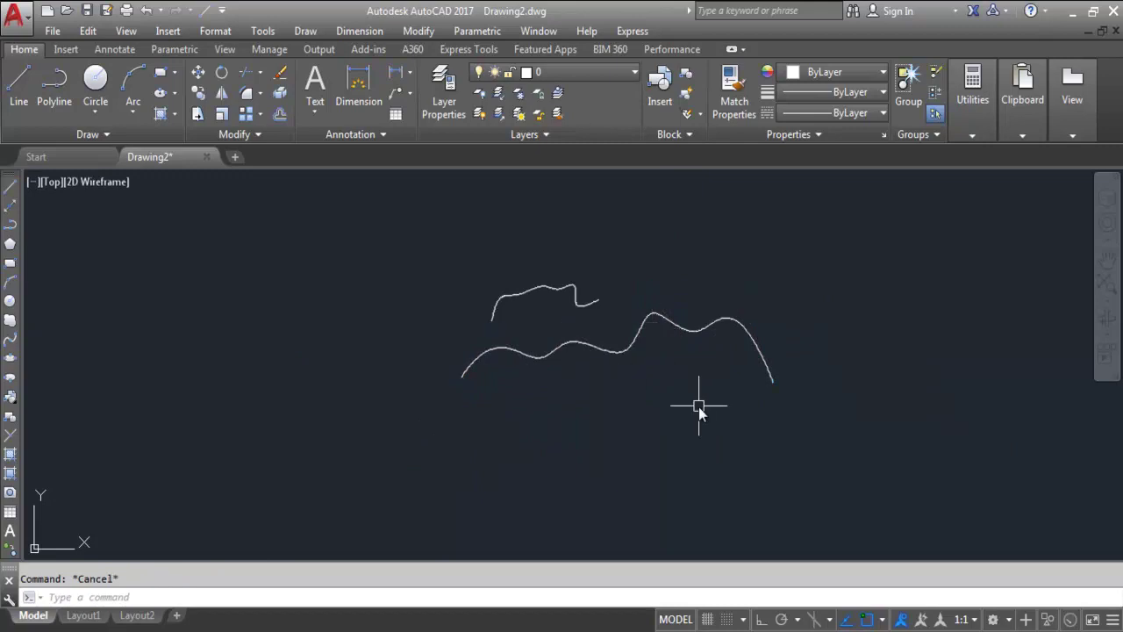
pyautogui.write('cvs')
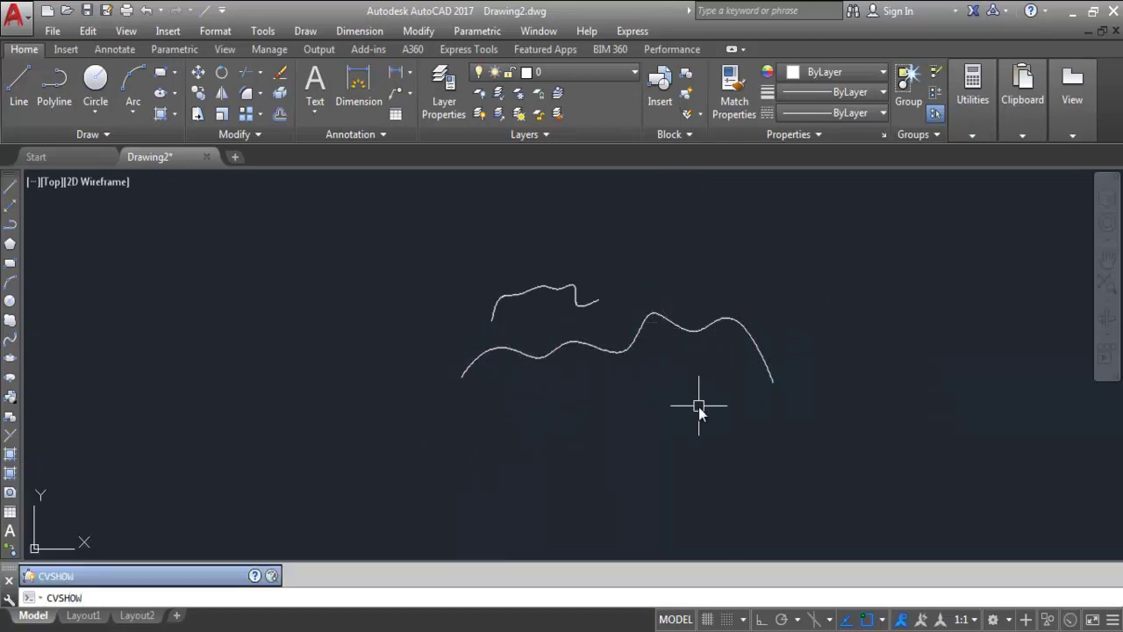
pyautogui.press('Return')
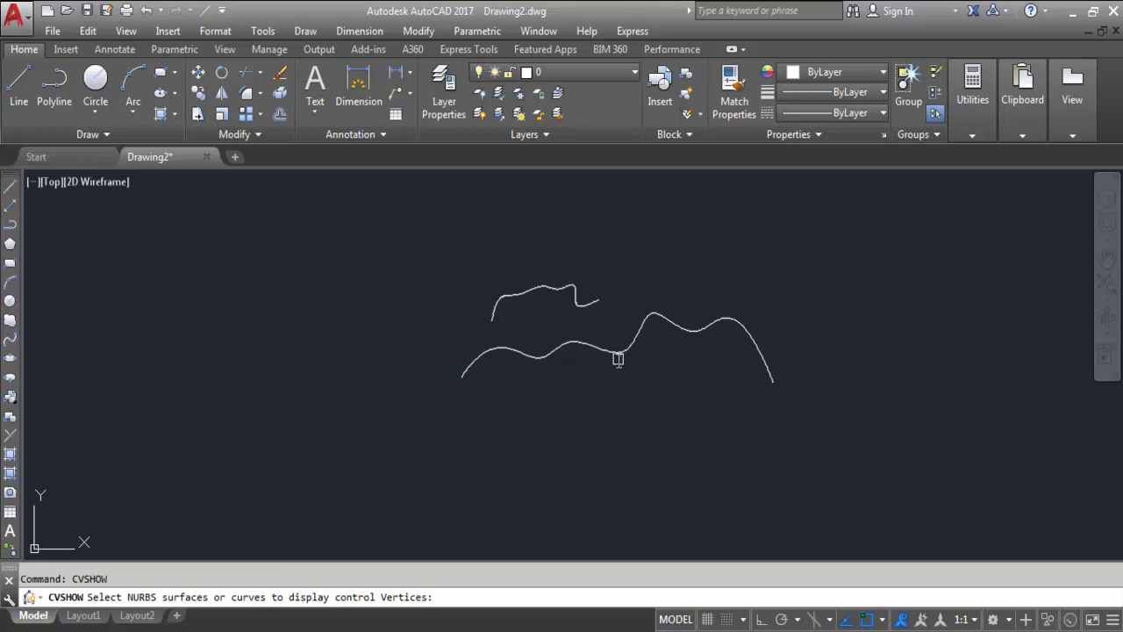
pyautogui.click(637, 334)
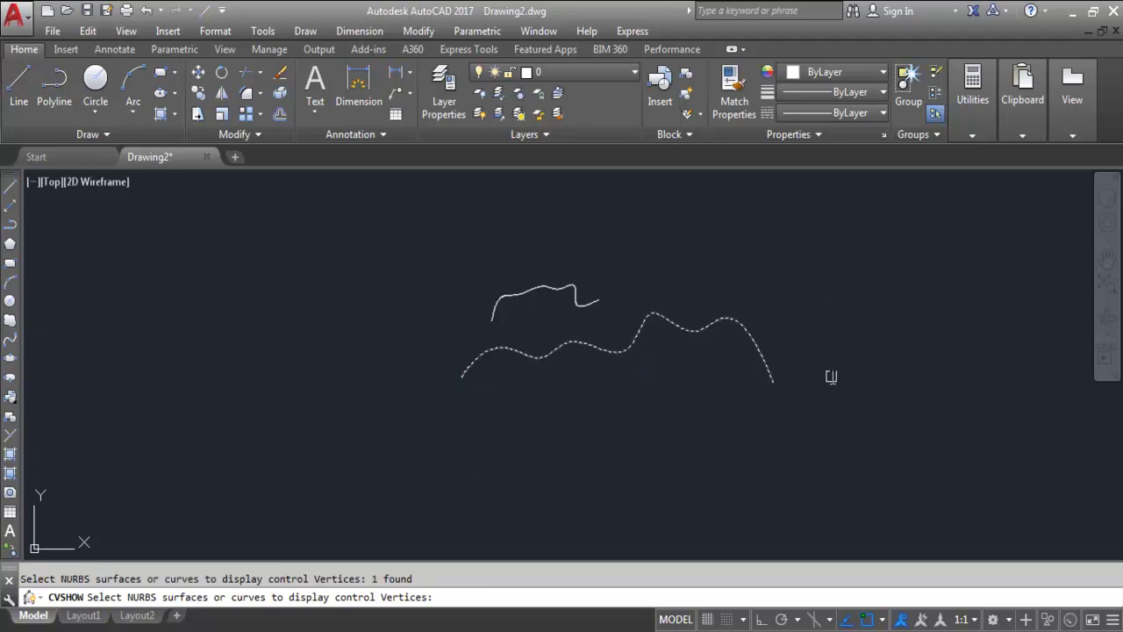
pyautogui.press('Return')
pyautogui.scroll(-2, 614, 329)
pyautogui.scroll(6, 667, 338)
pyautogui.scroll(-2, 452, 394)
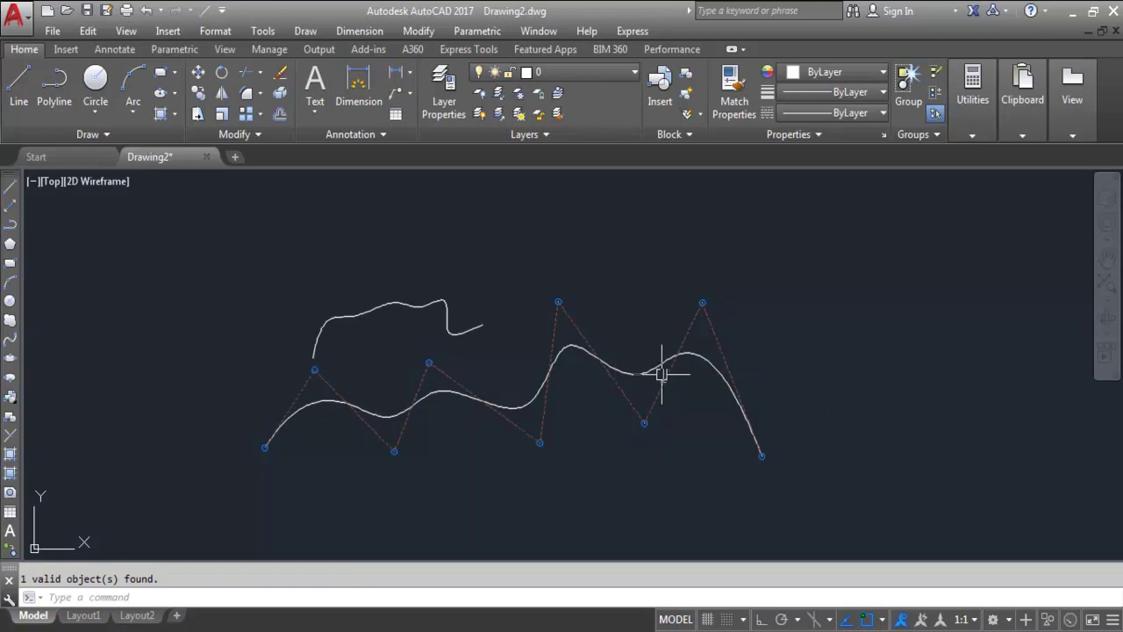
pyautogui.write('cvhi')
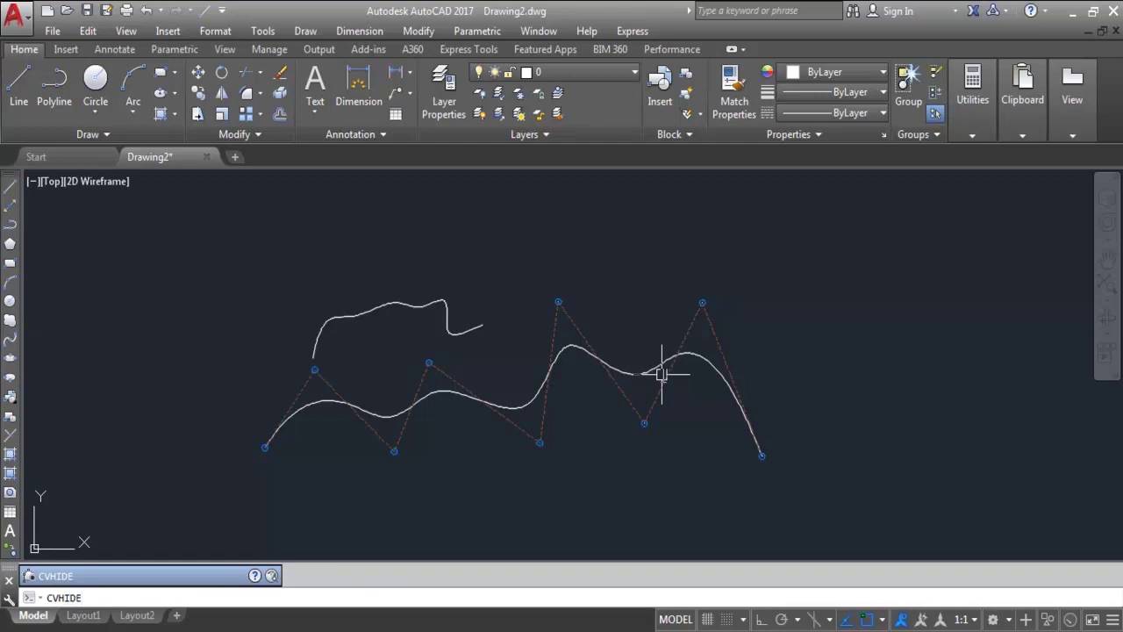
pyautogui.write('de')
pyautogui.press('Return')
pyautogui.scroll(-3, 670, 341)
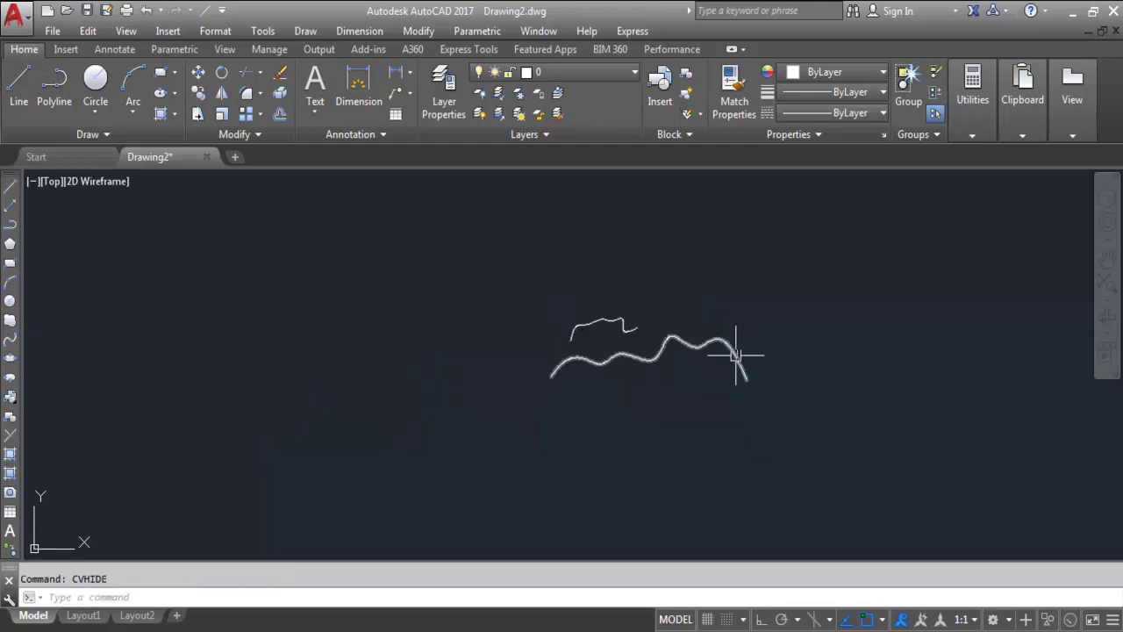
pyautogui.scroll(3, 722, 343)
pyautogui.scroll(-3, 745, 371)
pyautogui.scroll(1, 689, 353)
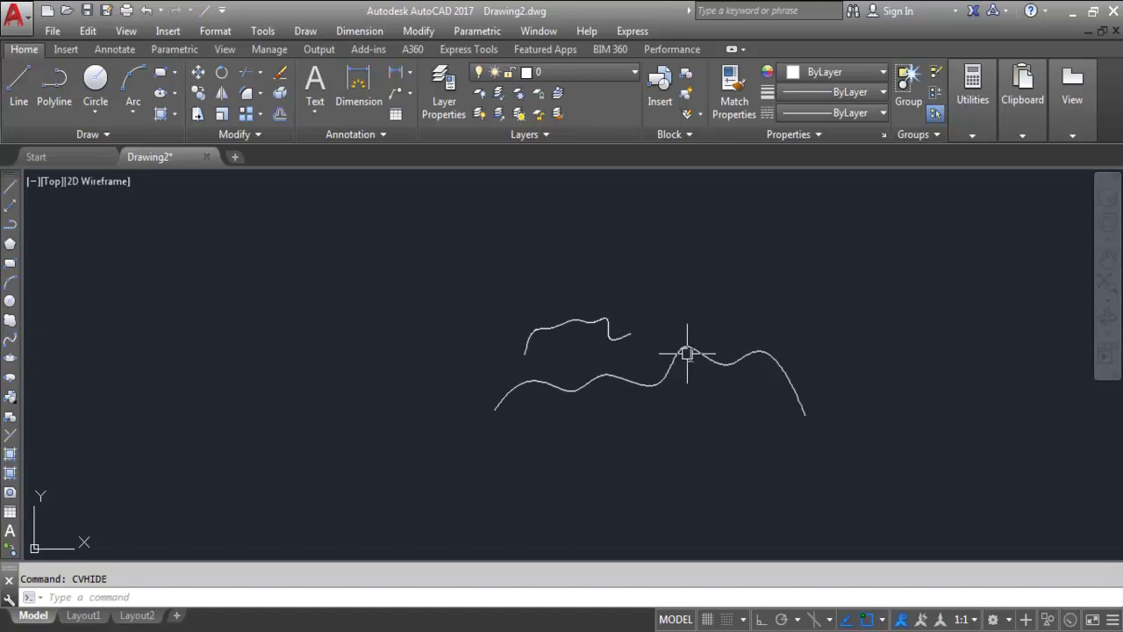
pyautogui.scroll(1, 687, 353)
pyautogui.press('Escape')
pyautogui.scroll(-2, 691, 353)
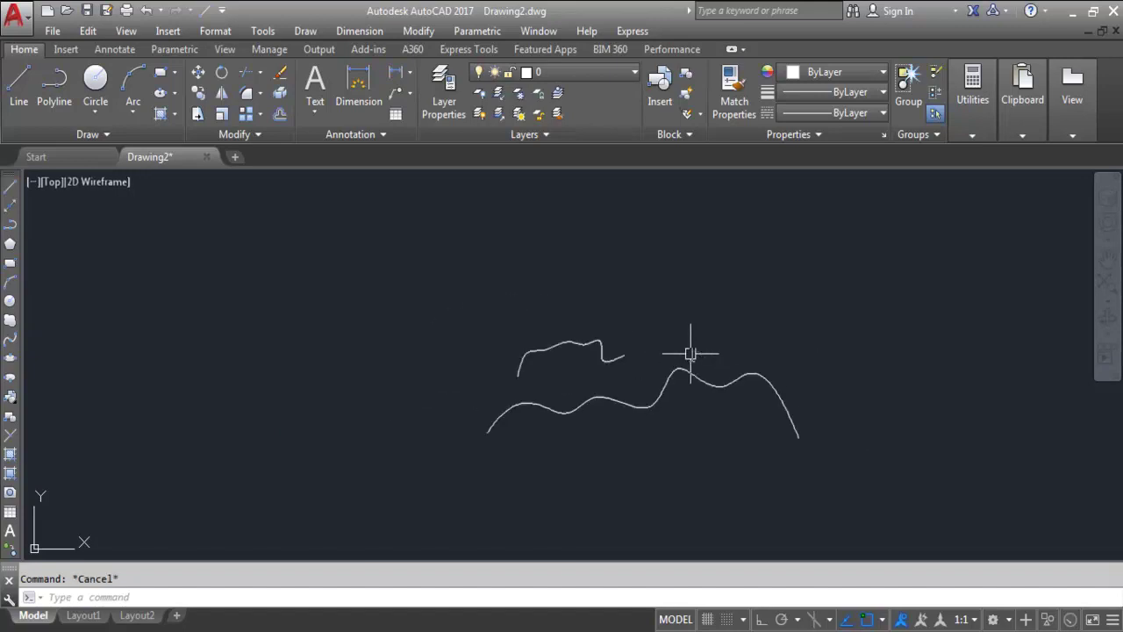
pyautogui.click(678, 439)
pyautogui.click(539, 301)
# Erase both curves and begin a Fit-method spline with a first point.
pyautogui.press('Delete')
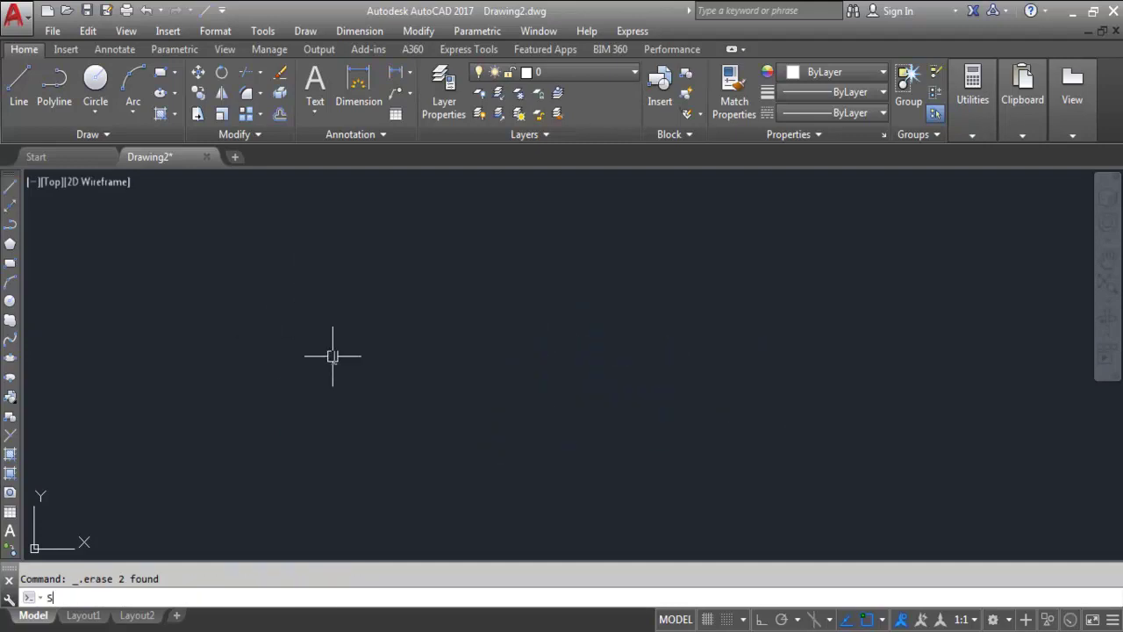
pyautogui.write('PL')
pyautogui.press('Return')
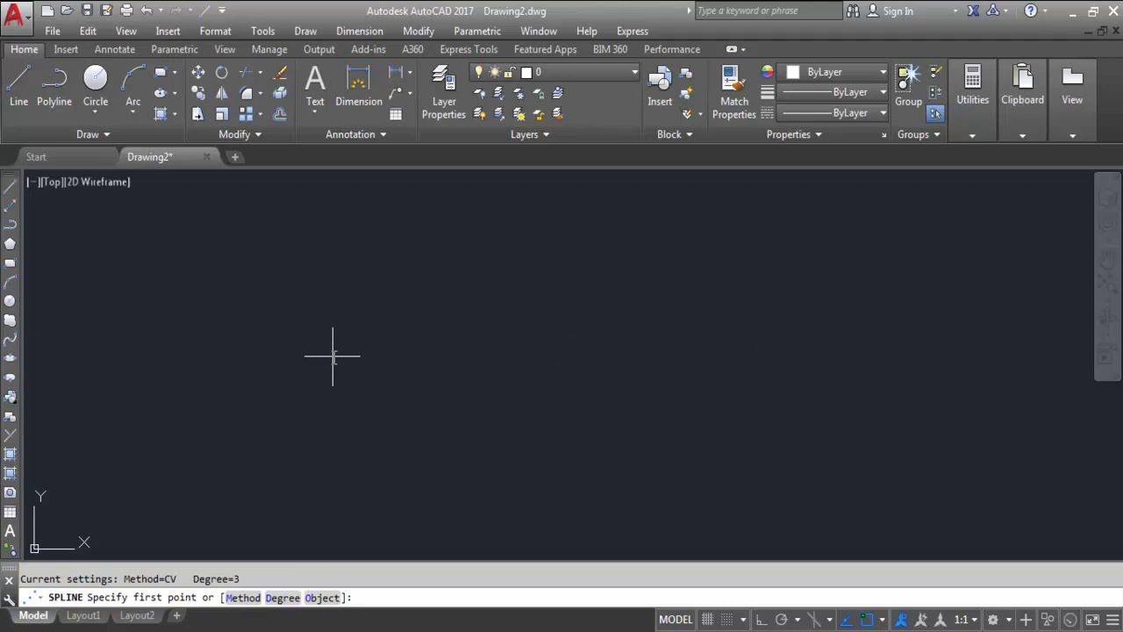
pyautogui.click(244, 598)
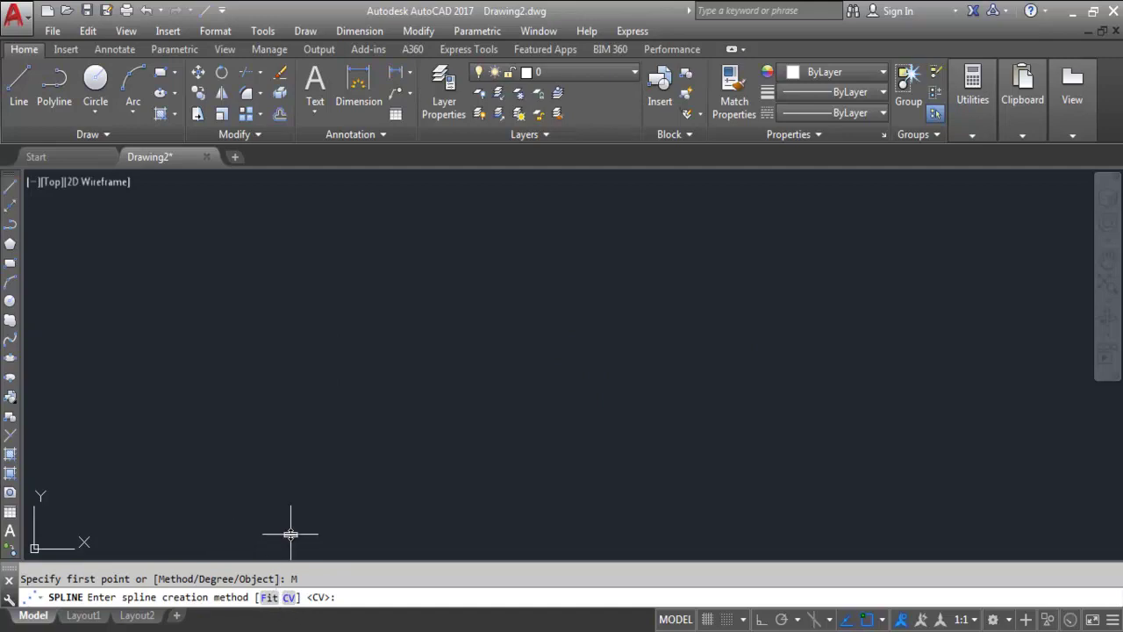
pyautogui.click(266, 598)
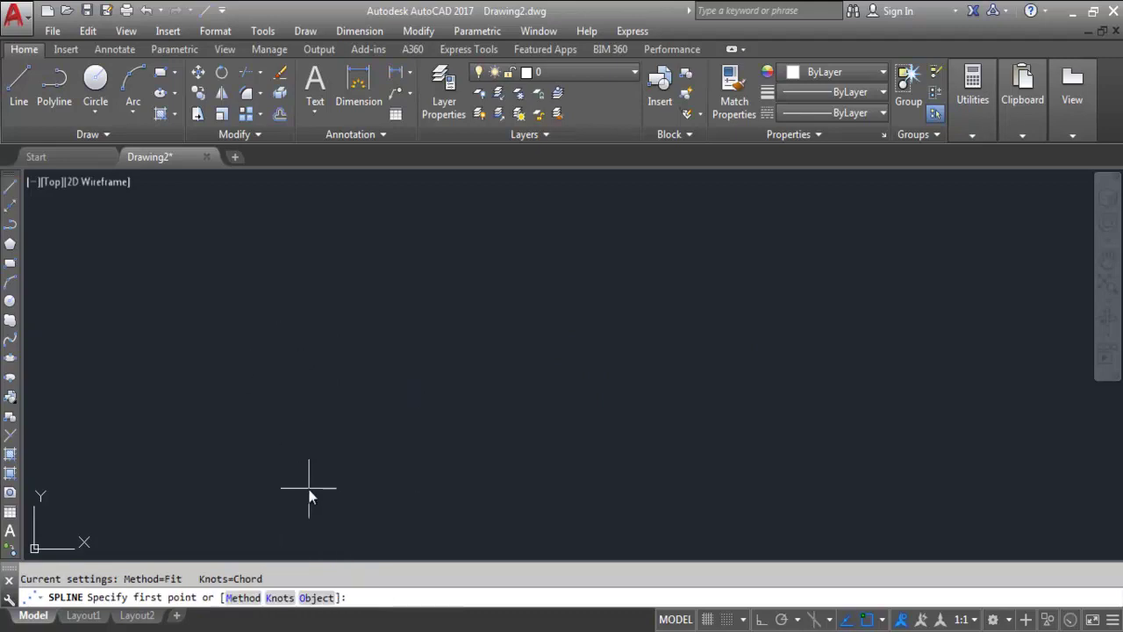
pyautogui.click(292, 412)
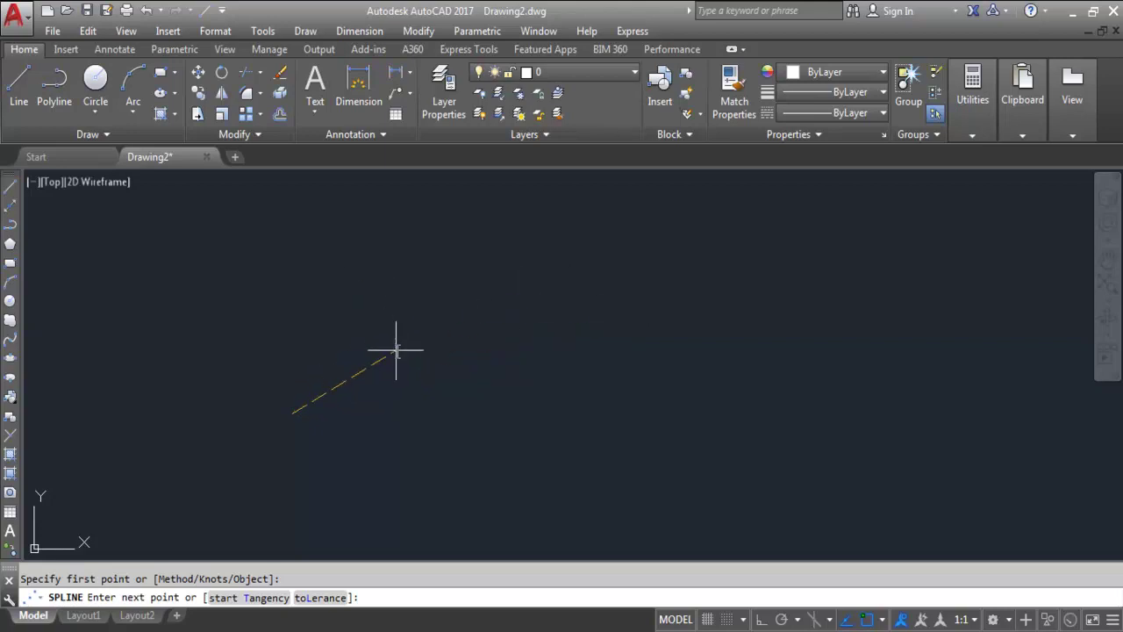
# Cancel the trial spline and start the LINE command.
pyautogui.press('Escape')
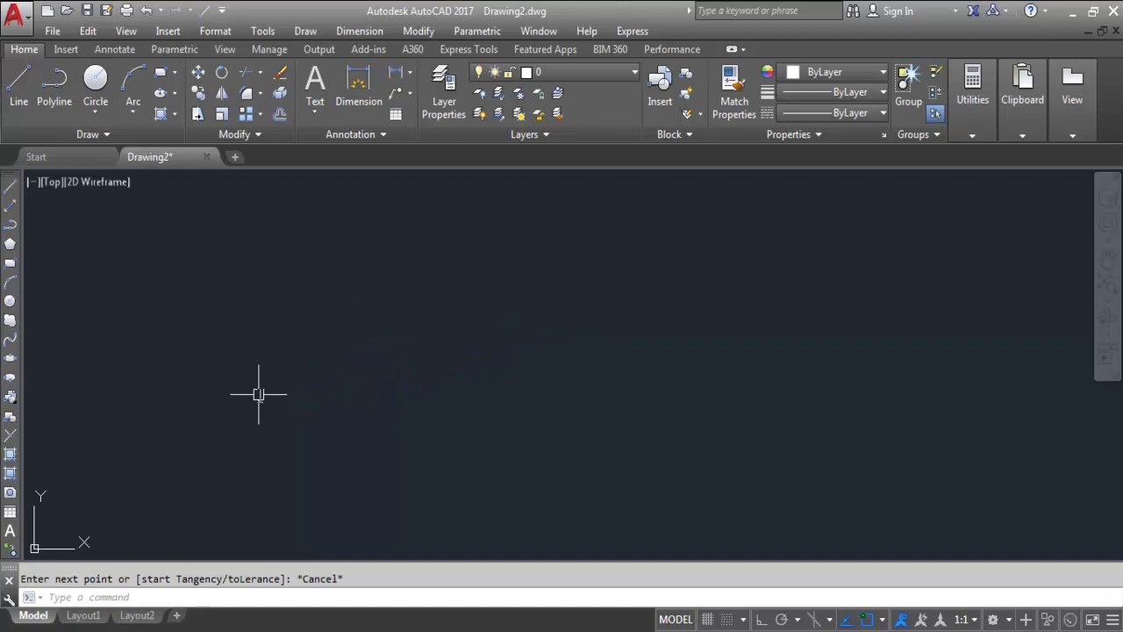
pyautogui.write('L')
pyautogui.press('Return')
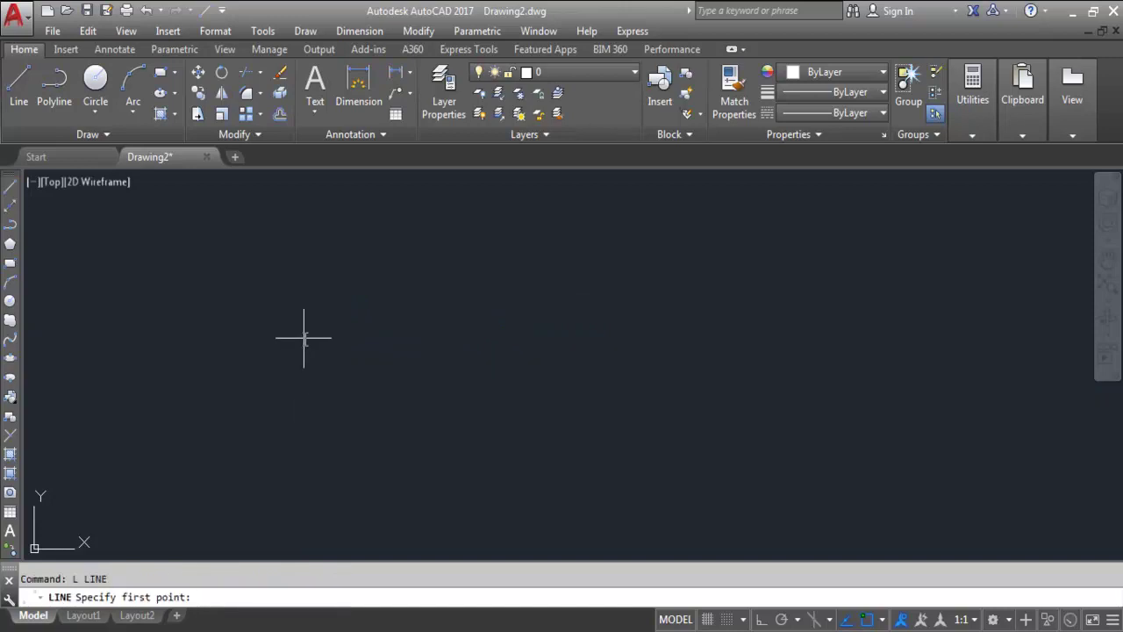
# Draw a straight line and start a spline using the Fit method.
pyautogui.click(303, 337)
pyautogui.click(517, 370)
pyautogui.press('Escape')
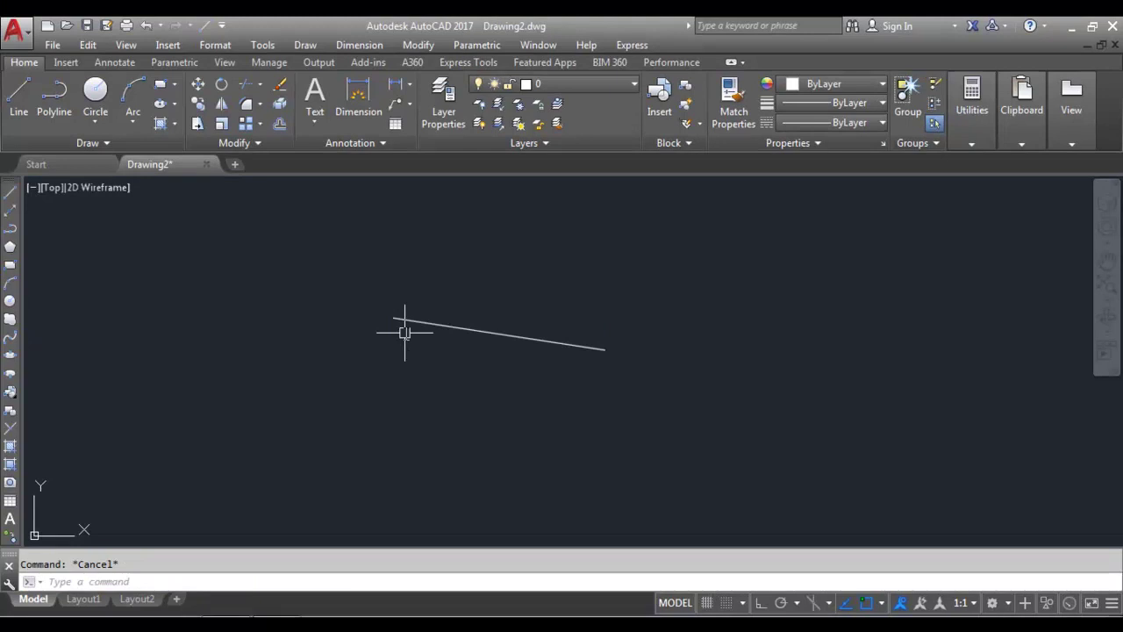
pyautogui.write('sPL')
pyautogui.press('Return')
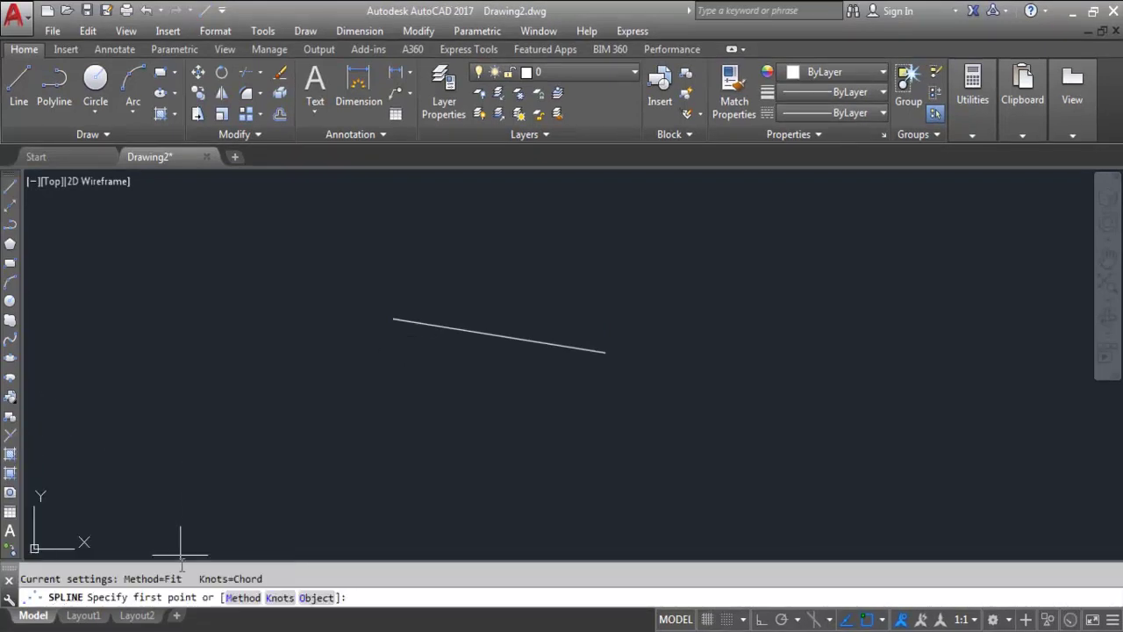
pyautogui.click(246, 599)
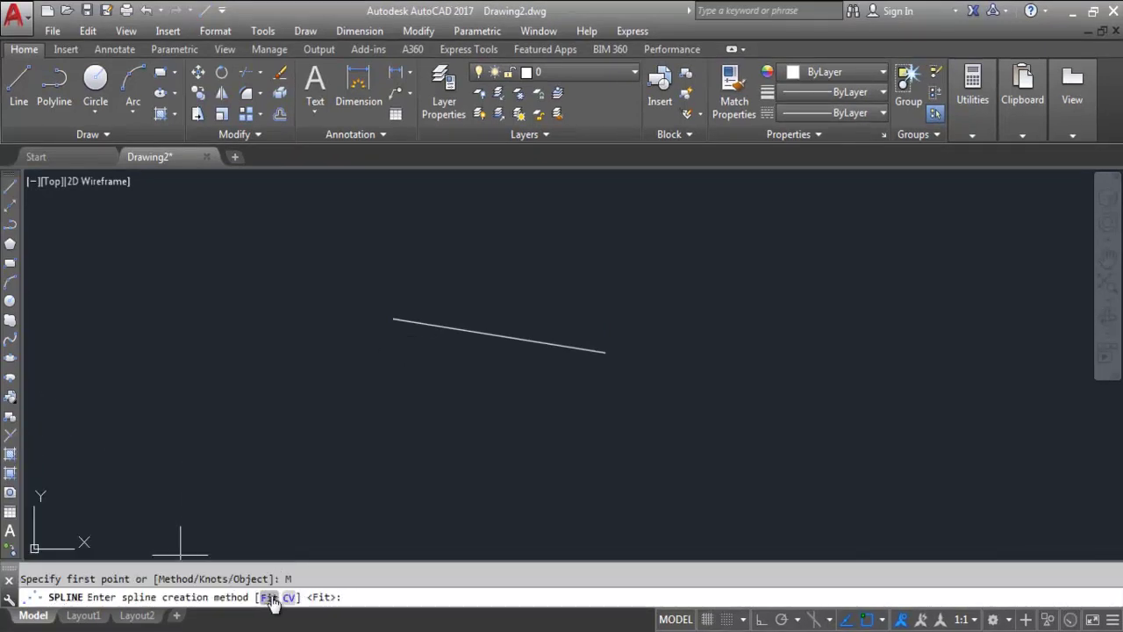
pyautogui.click(268, 598)
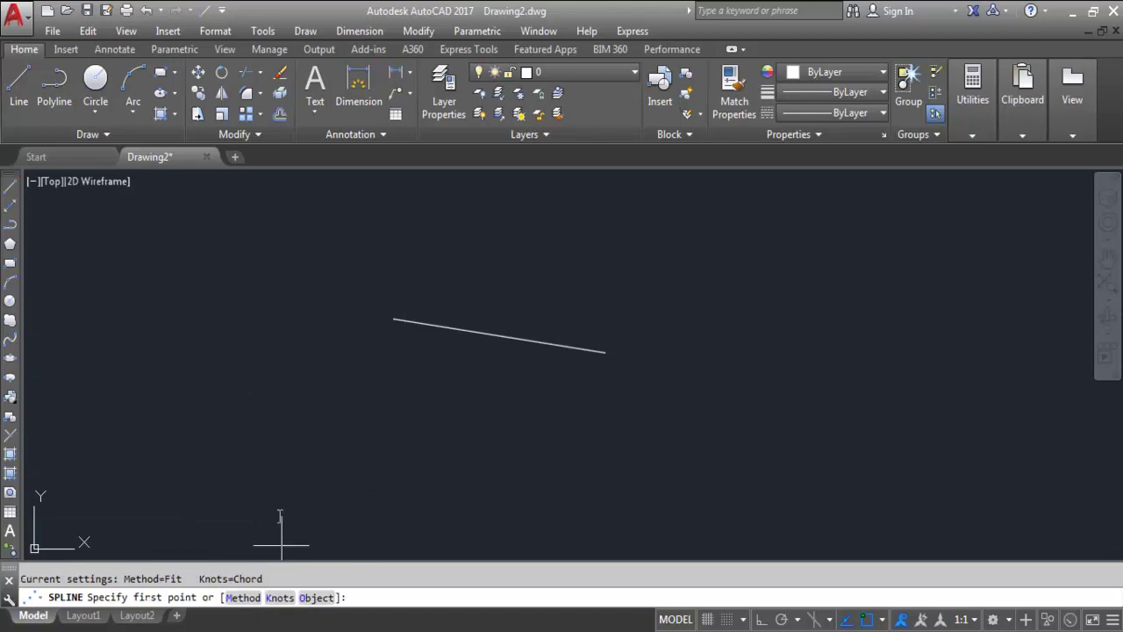
# Start the spline at the line's right end, loop through its left endpoint, and wave rightward.
pyautogui.click(613, 372)
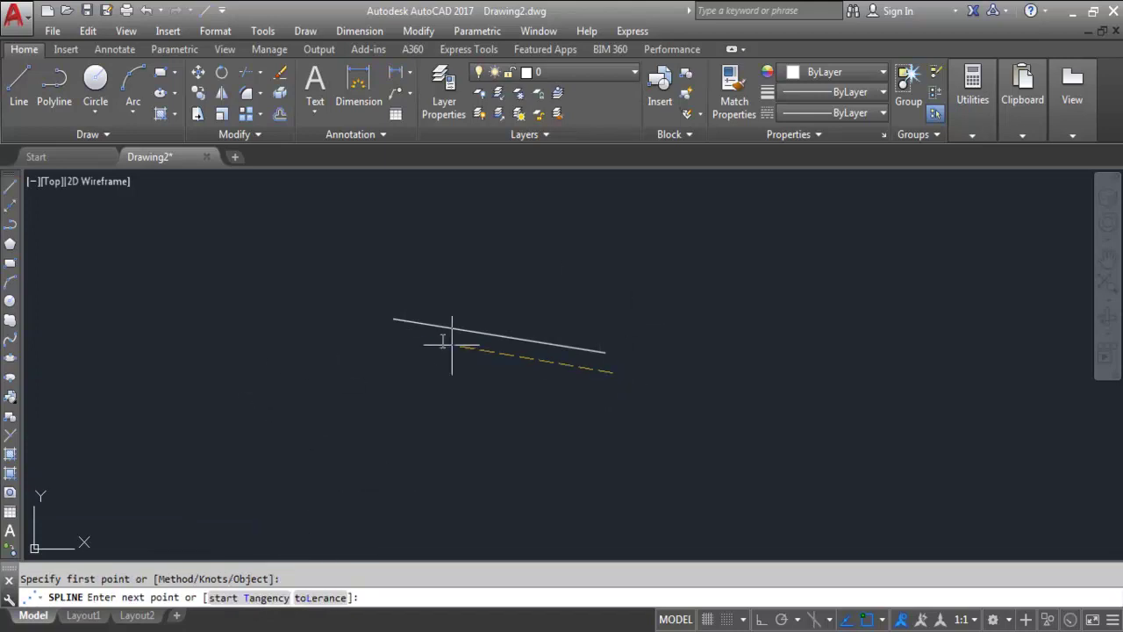
pyautogui.click(393, 321)
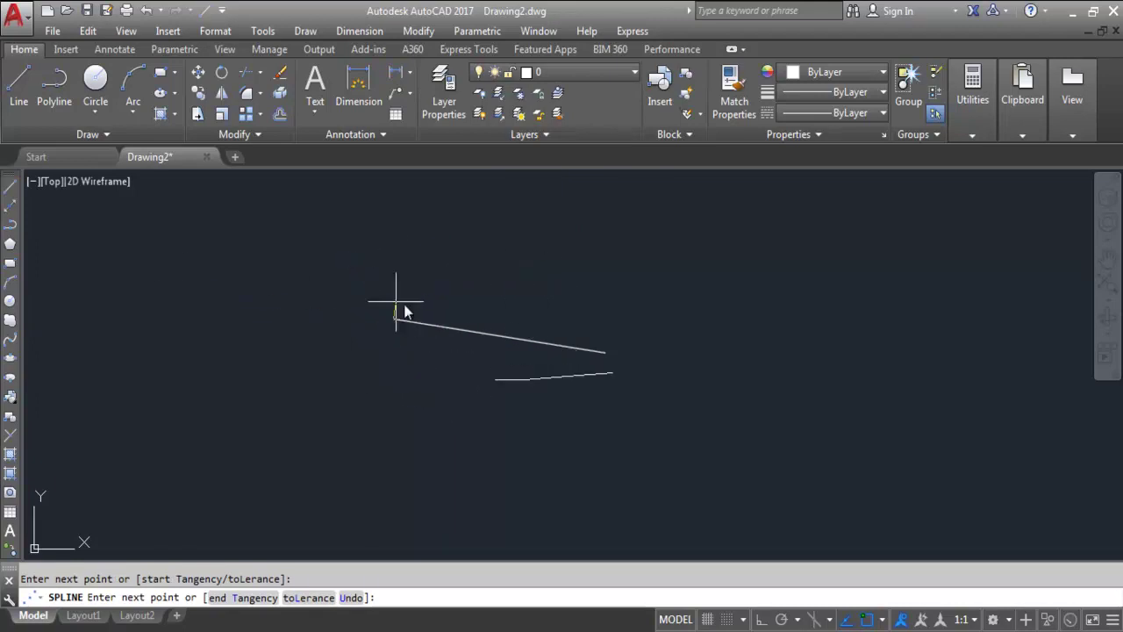
pyautogui.click(506, 256)
pyautogui.click(643, 317)
pyautogui.click(670, 223)
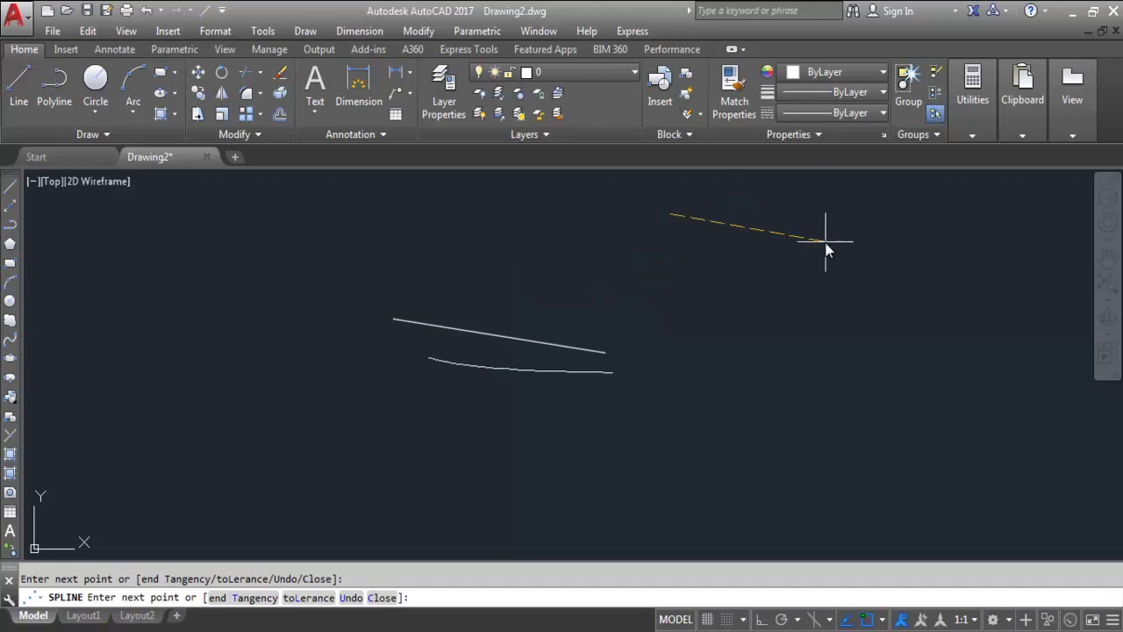
pyautogui.click(804, 267)
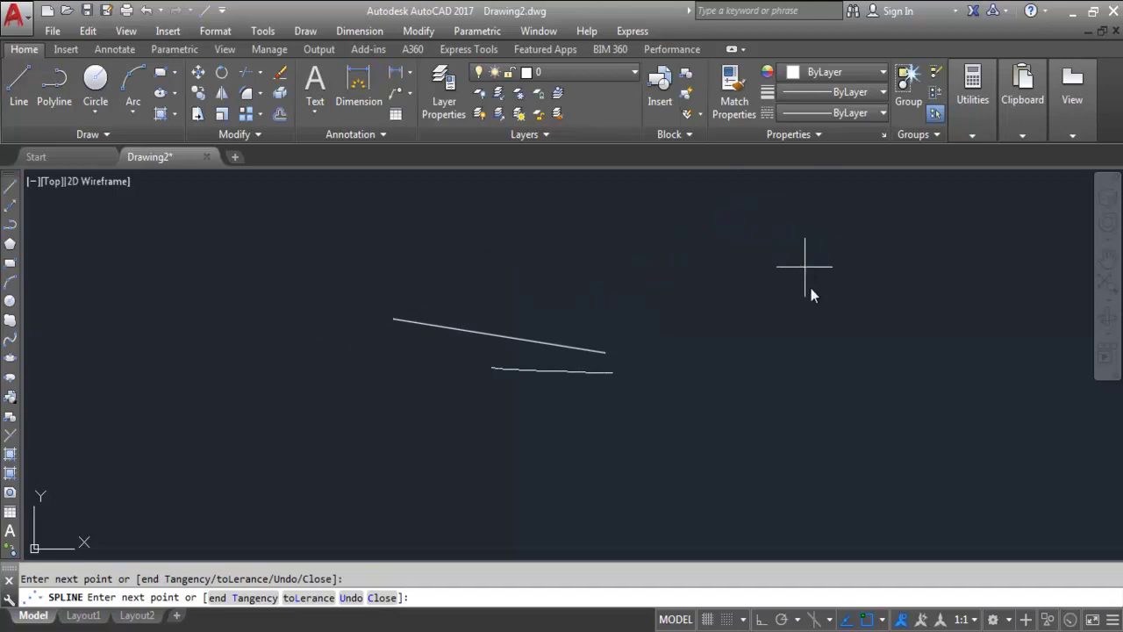
pyautogui.click(886, 239)
pyautogui.click(953, 294)
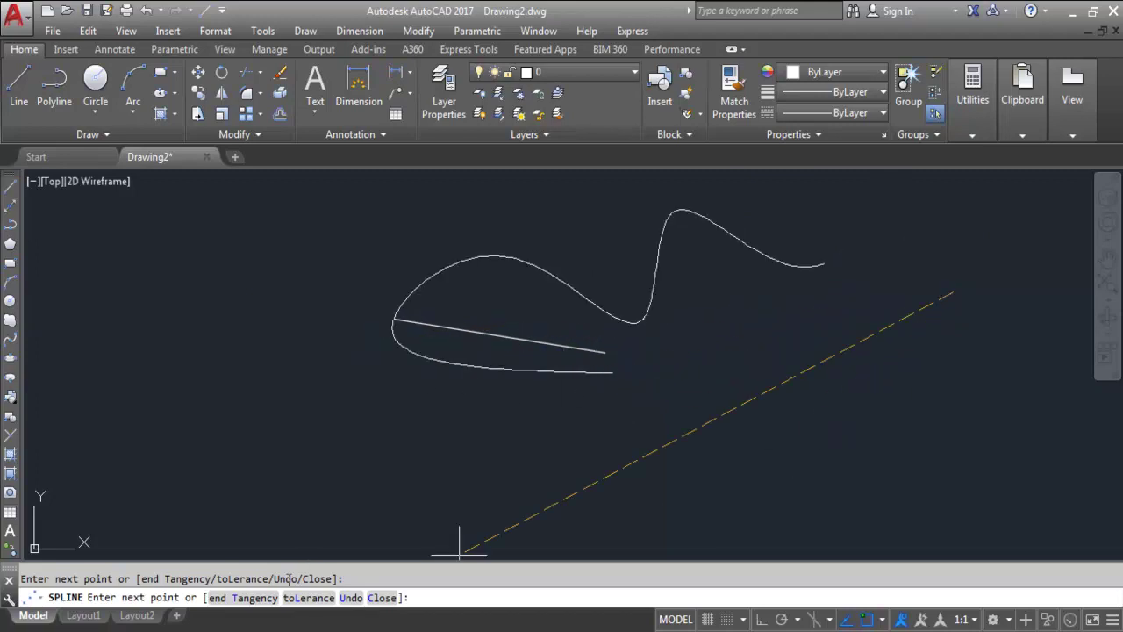
# Set the spline's end tangent toward the upper right to finish it.
pyautogui.click(248, 598)
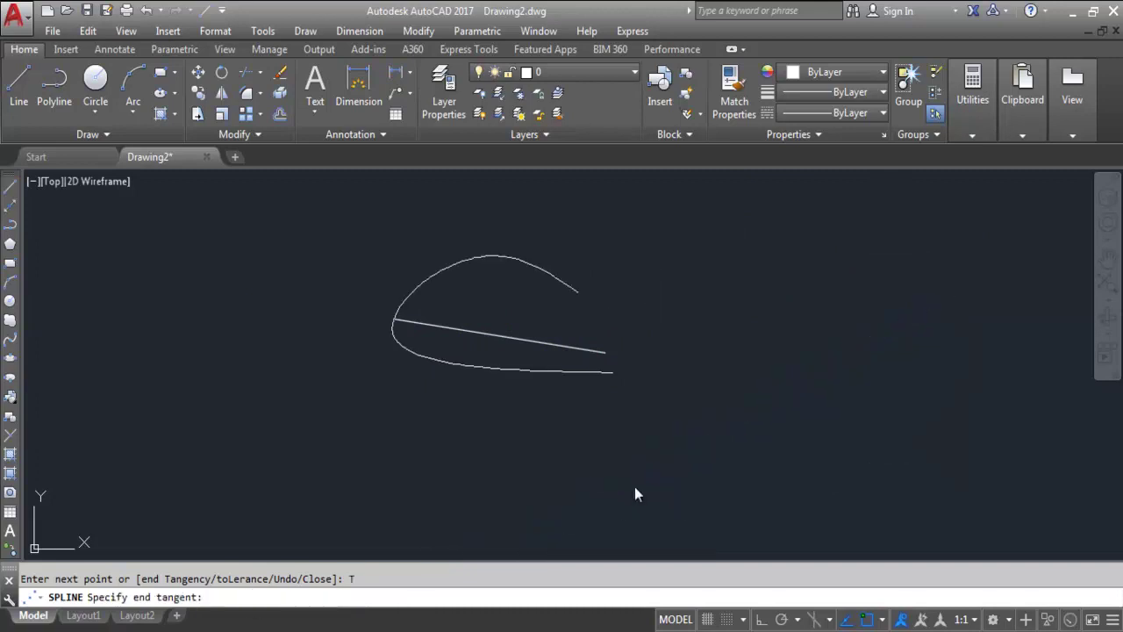
pyautogui.click(1021, 226)
pyautogui.scroll(3, 966, 330)
pyautogui.scroll(-3, 949, 321)
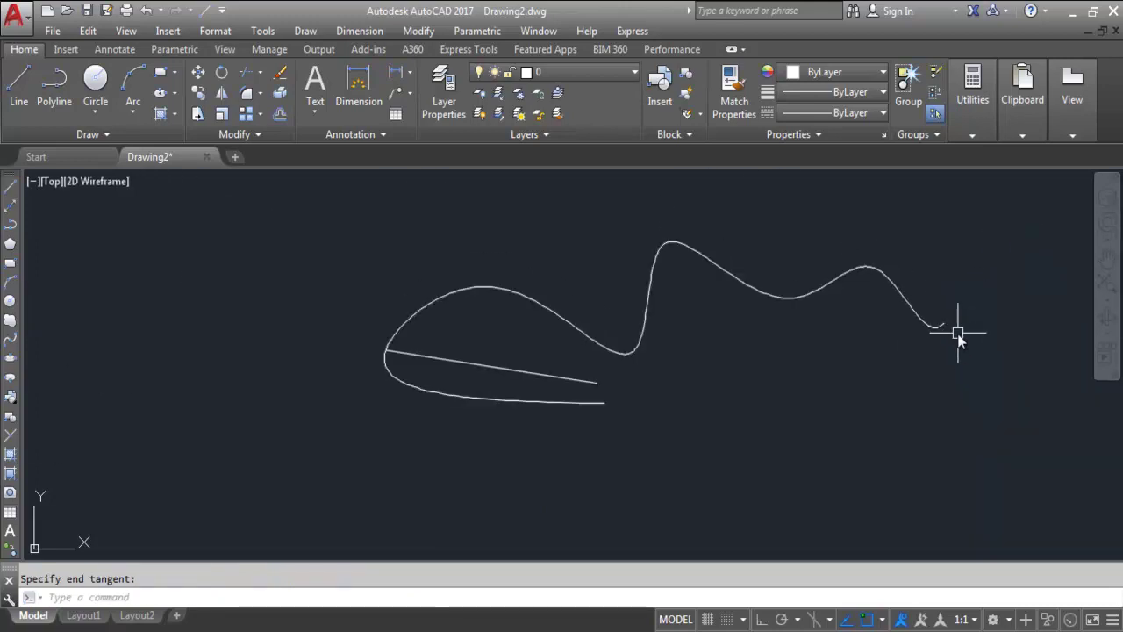
pyautogui.scroll(-4, 562, 351)
# Erase the previous spline and line with a crossing selection.
pyautogui.click(676, 423)
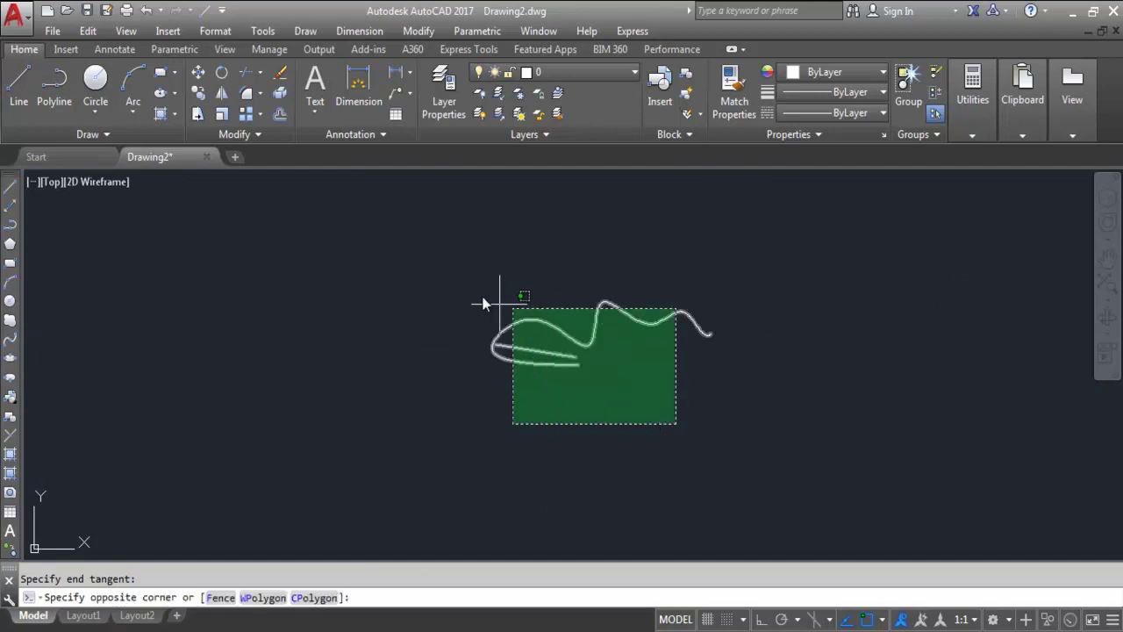
pyautogui.click(481, 295)
pyautogui.press('Delete')
# Start a Fit-method spline and place its first five zigzag fit points.
pyautogui.write('sPL')
pyautogui.press('Return')
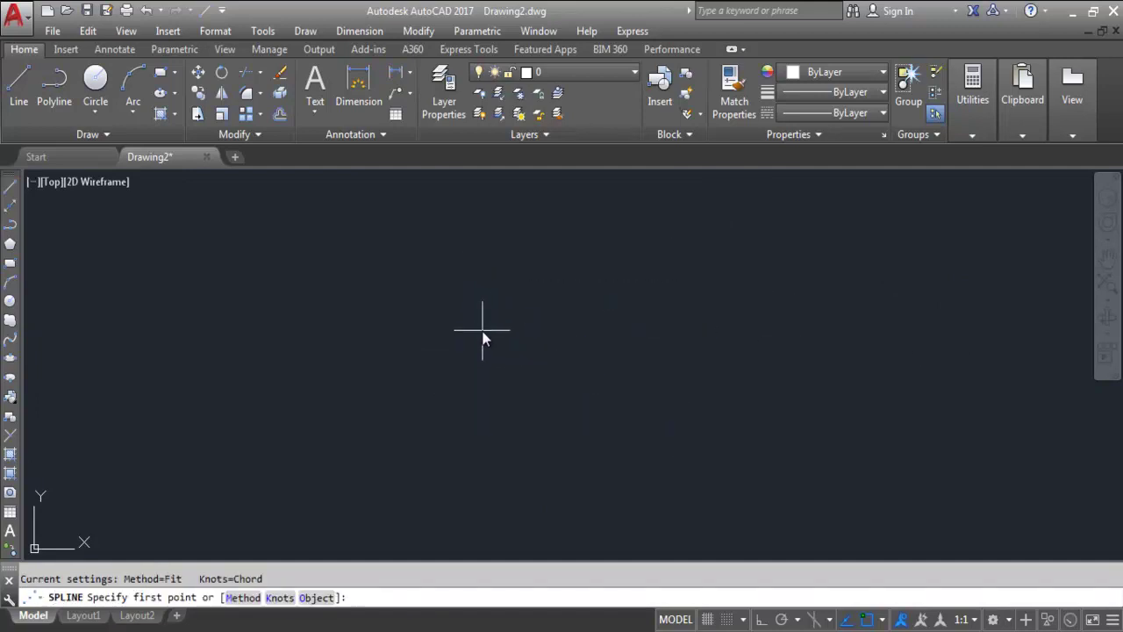
pyautogui.press('Return')
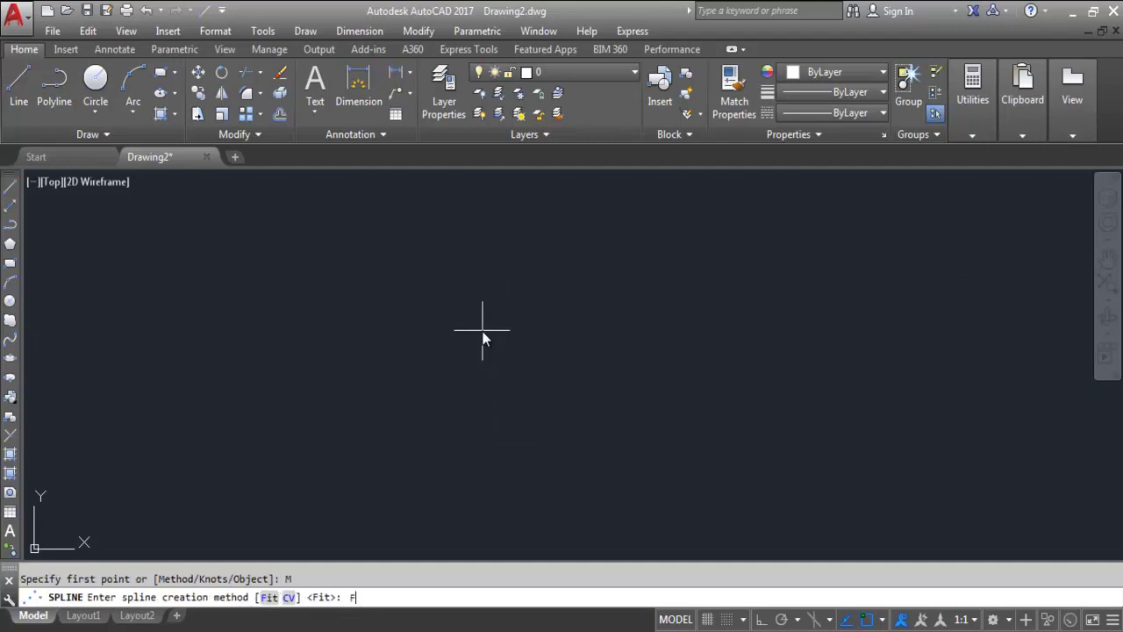
pyautogui.press('Return')
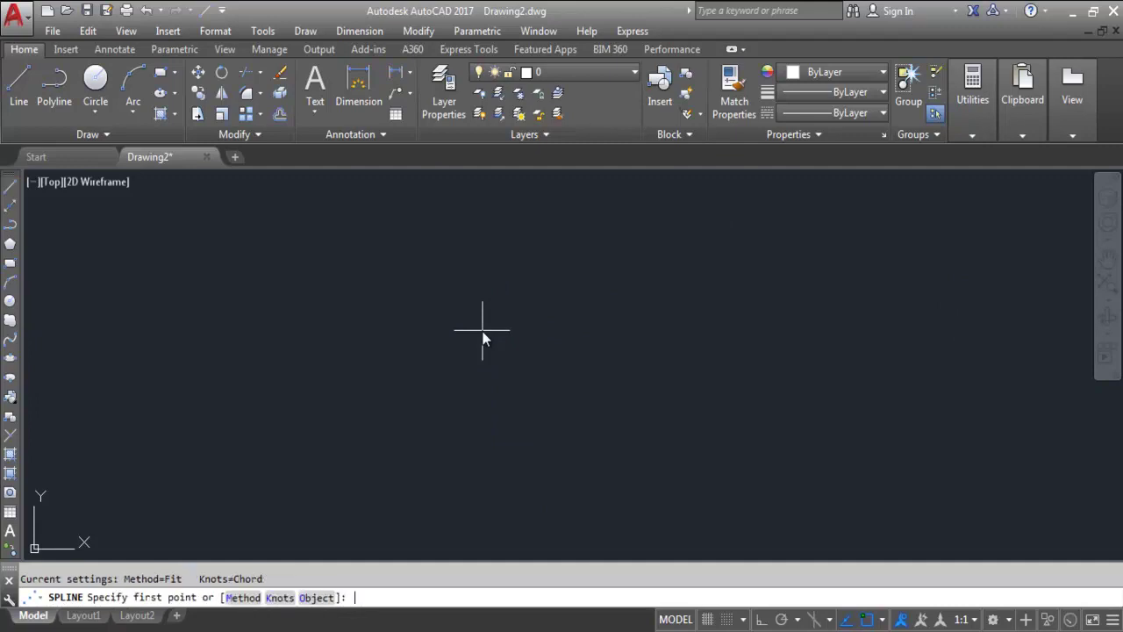
pyautogui.click(397, 355)
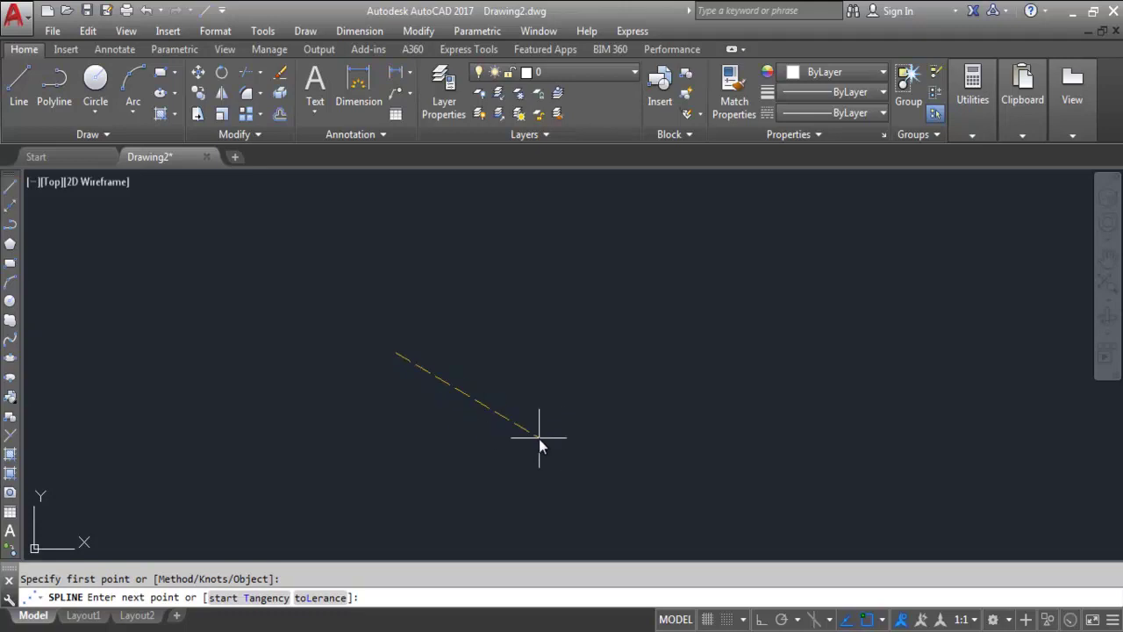
pyautogui.click(508, 441)
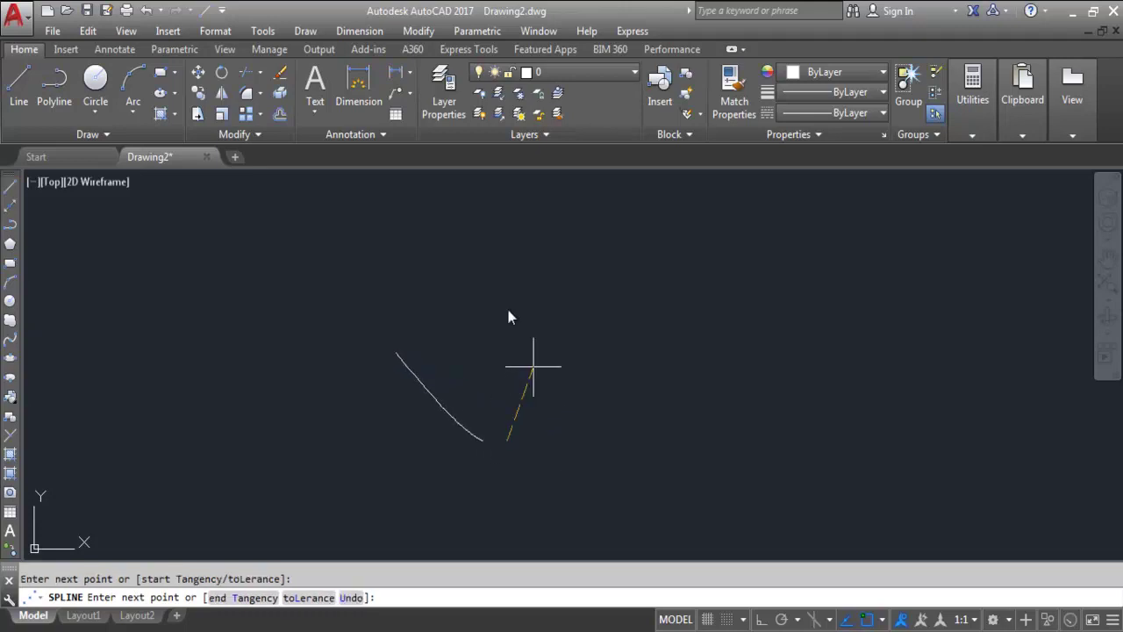
pyautogui.click(477, 297)
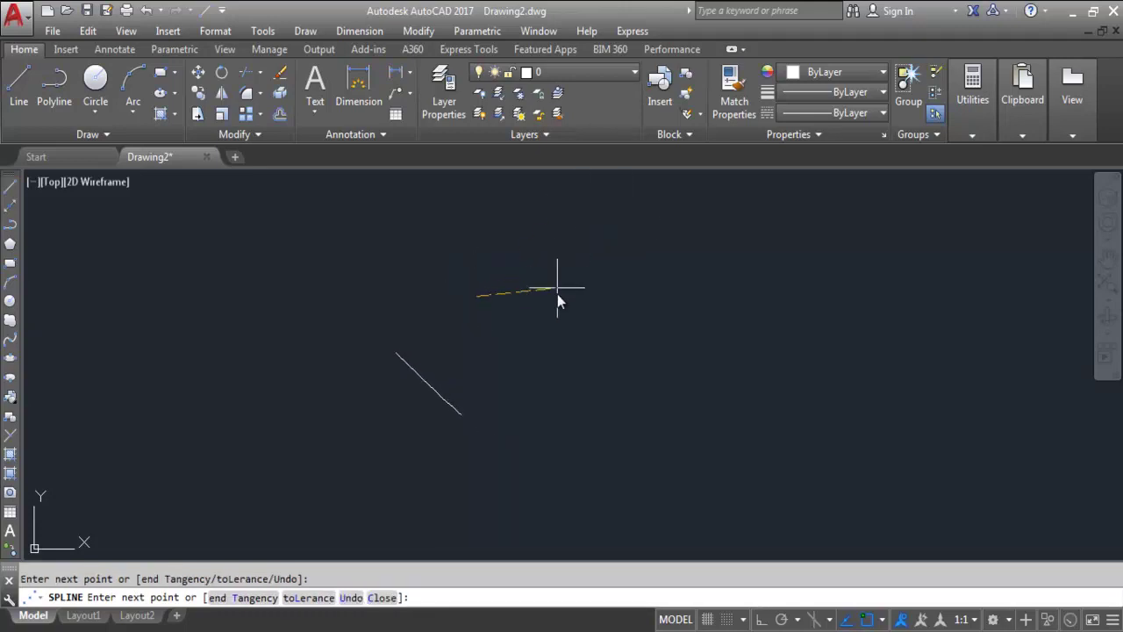
pyautogui.click(651, 413)
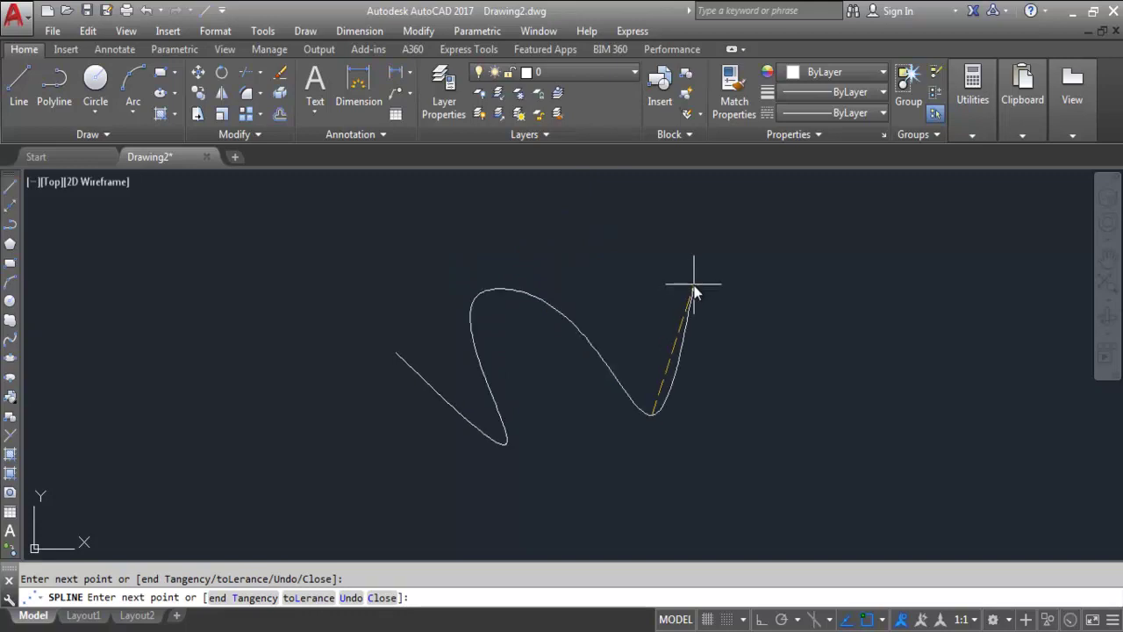
pyautogui.click(687, 258)
# Add five more zigzag points to the right and finish with an upward end tangent.
pyautogui.click(794, 402)
pyautogui.click(815, 243)
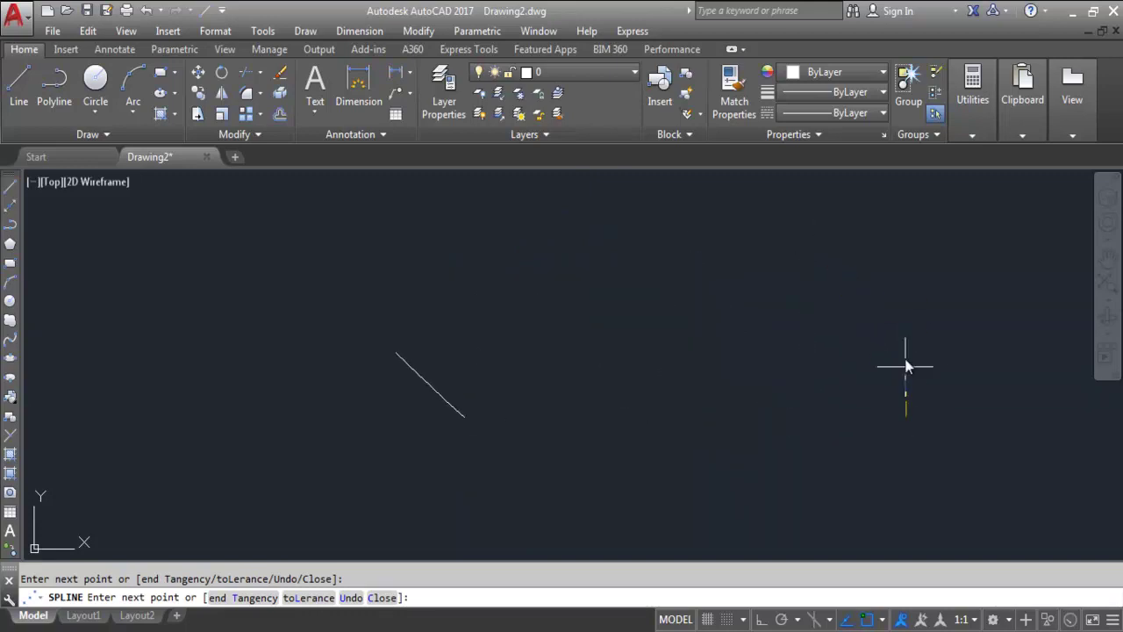
pyautogui.click(921, 249)
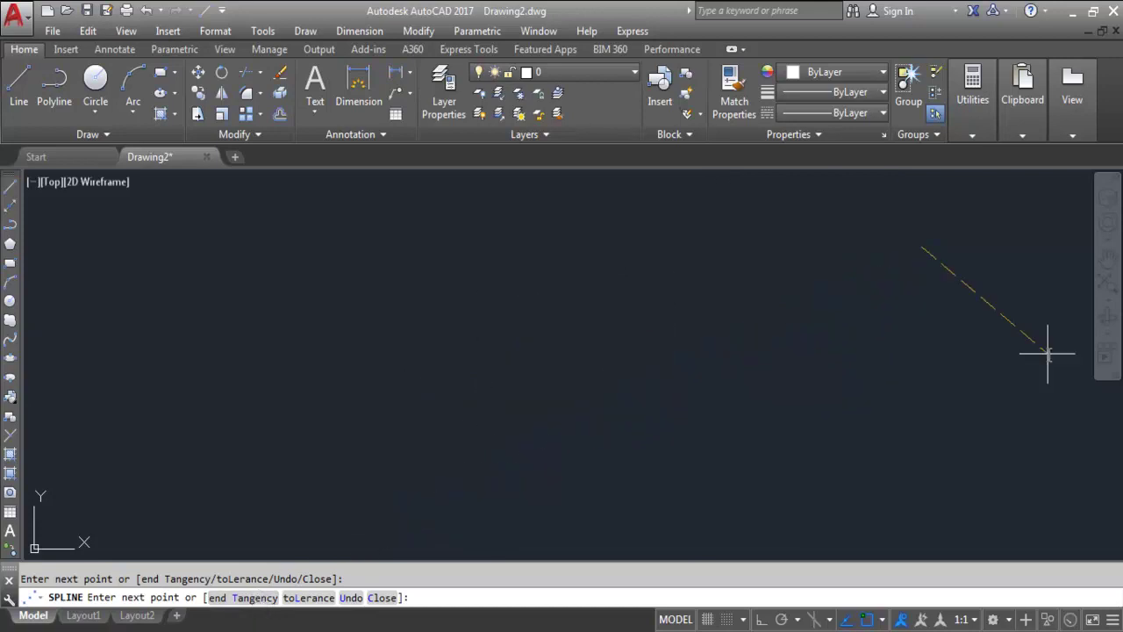
pyautogui.click(1007, 356)
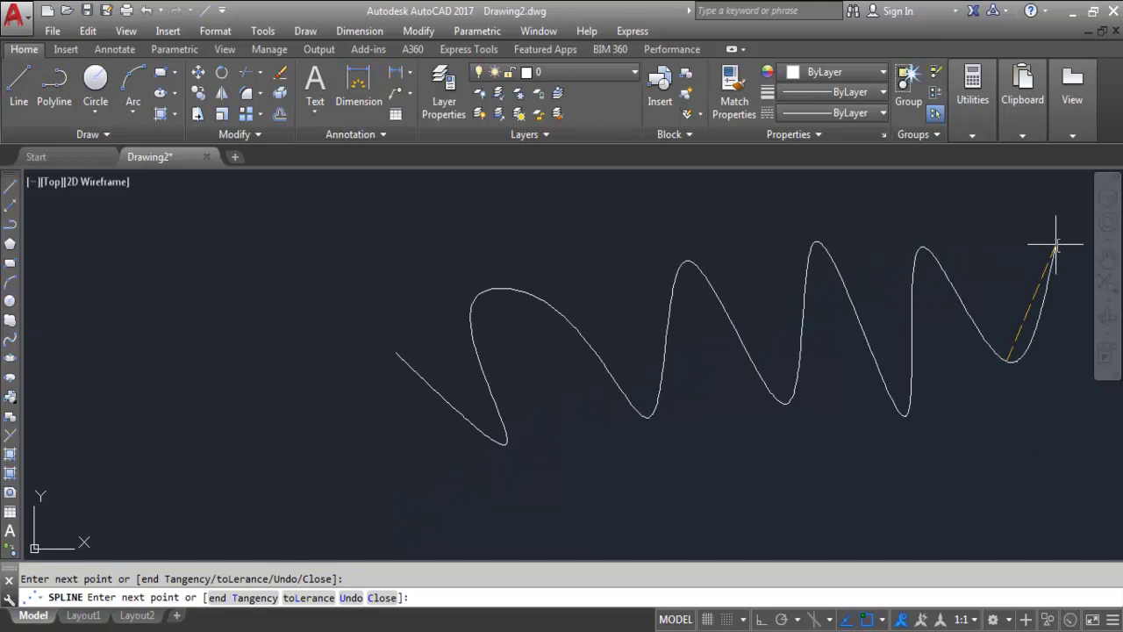
pyautogui.click(1031, 269)
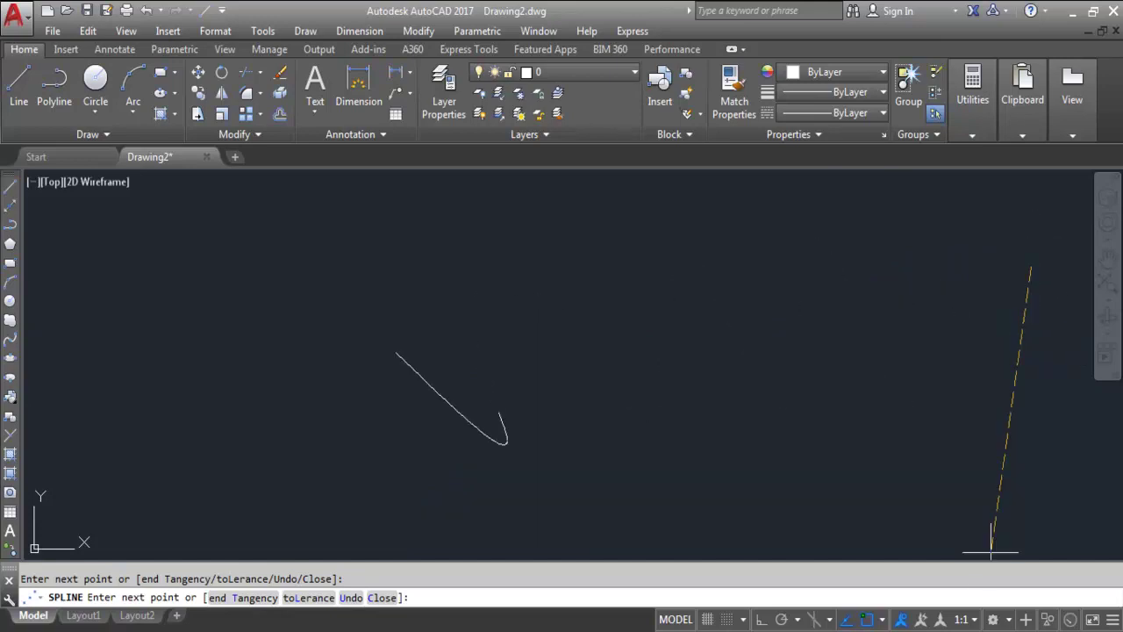
pyautogui.click(233, 599)
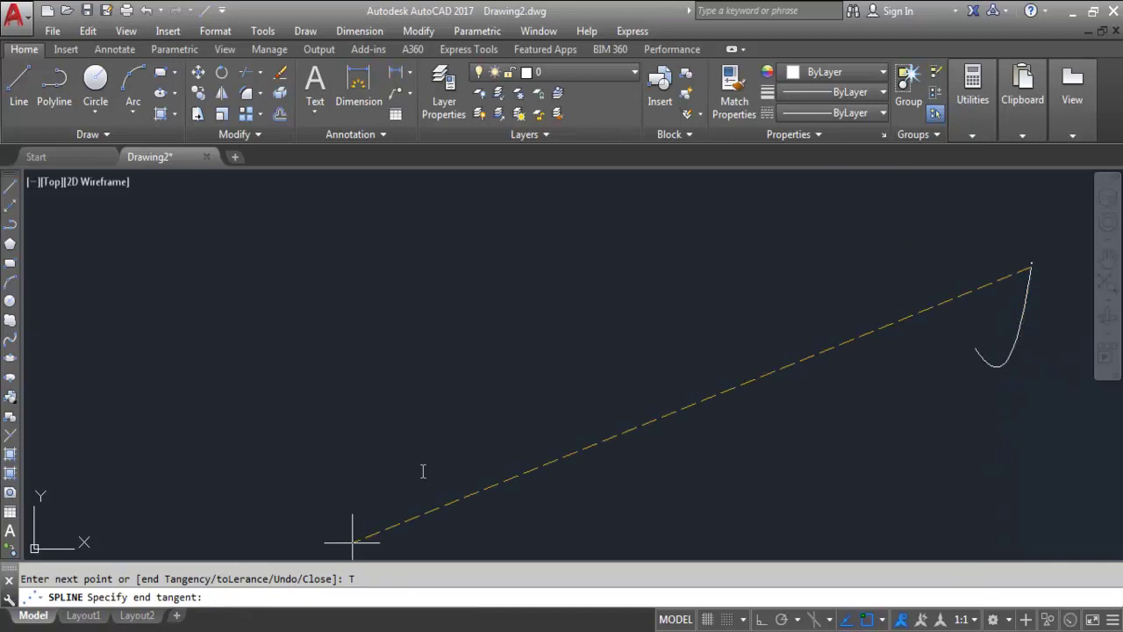
pyautogui.click(1023, 206)
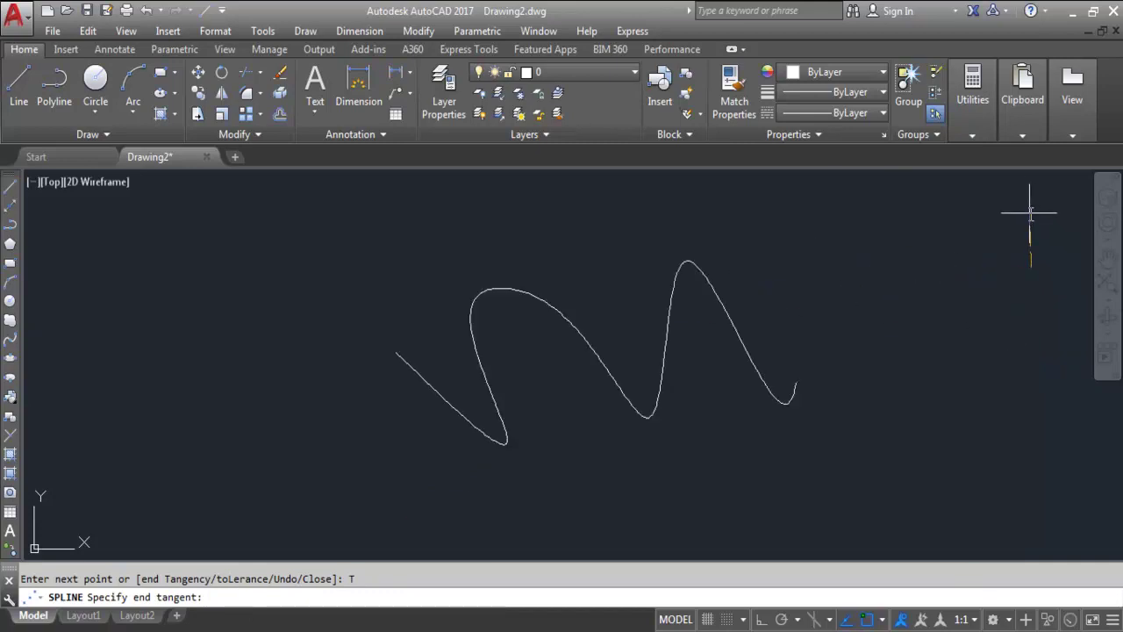
# Zoom out, then window-select the wavy spline and delete it.
pyautogui.scroll(-4, 347, 355)
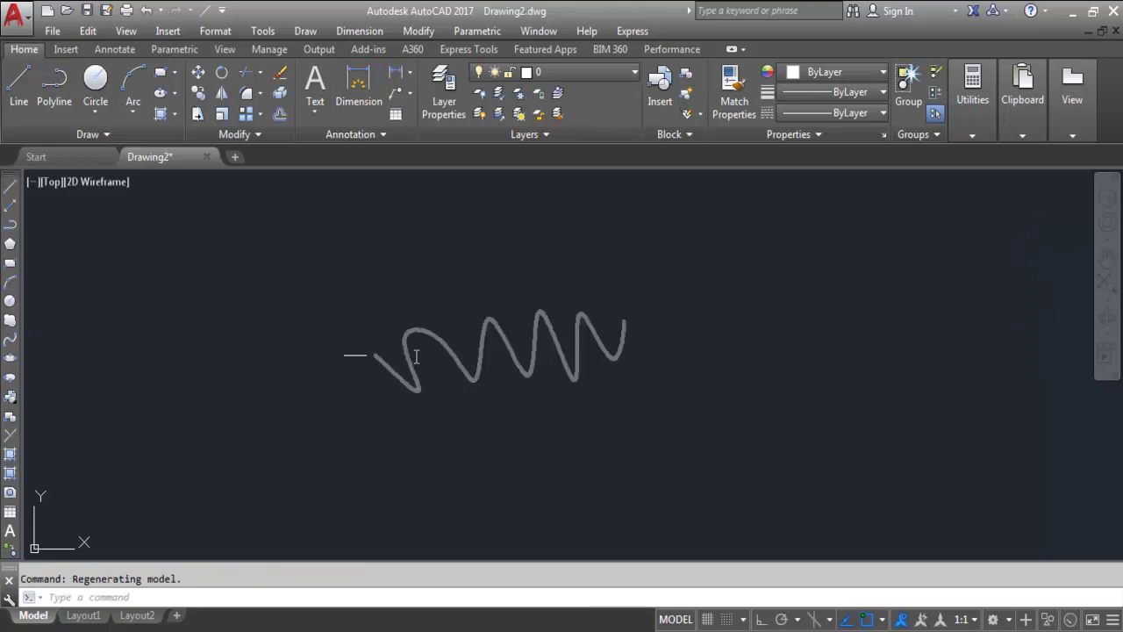
pyautogui.press('Escape')
pyautogui.click(533, 379)
pyautogui.click(422, 309)
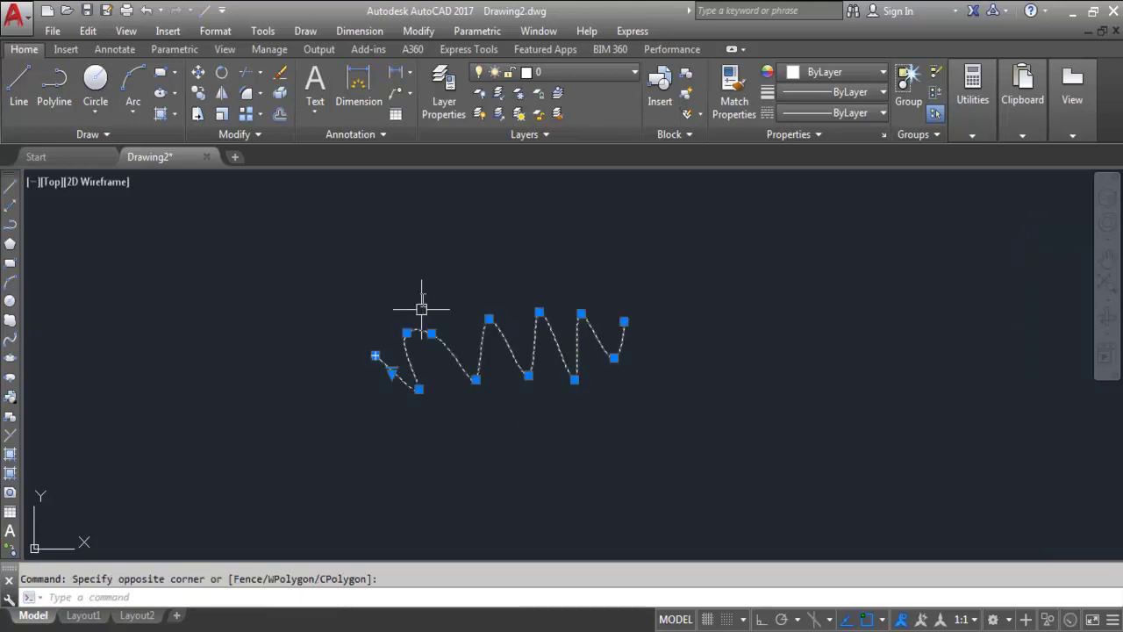
pyautogui.press('Delete')
pyautogui.press('Escape')
# Start a Fit-method spline, place its first point and set fit tolerance to 5.
pyautogui.write('s')
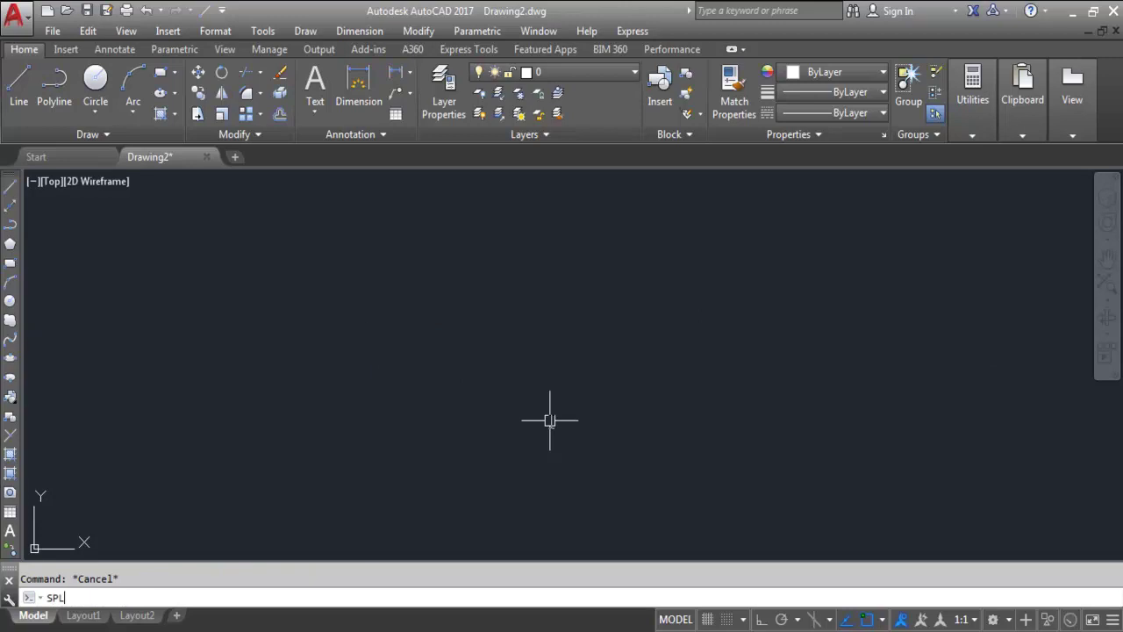
pyautogui.write('pl')
pyautogui.press('Return')
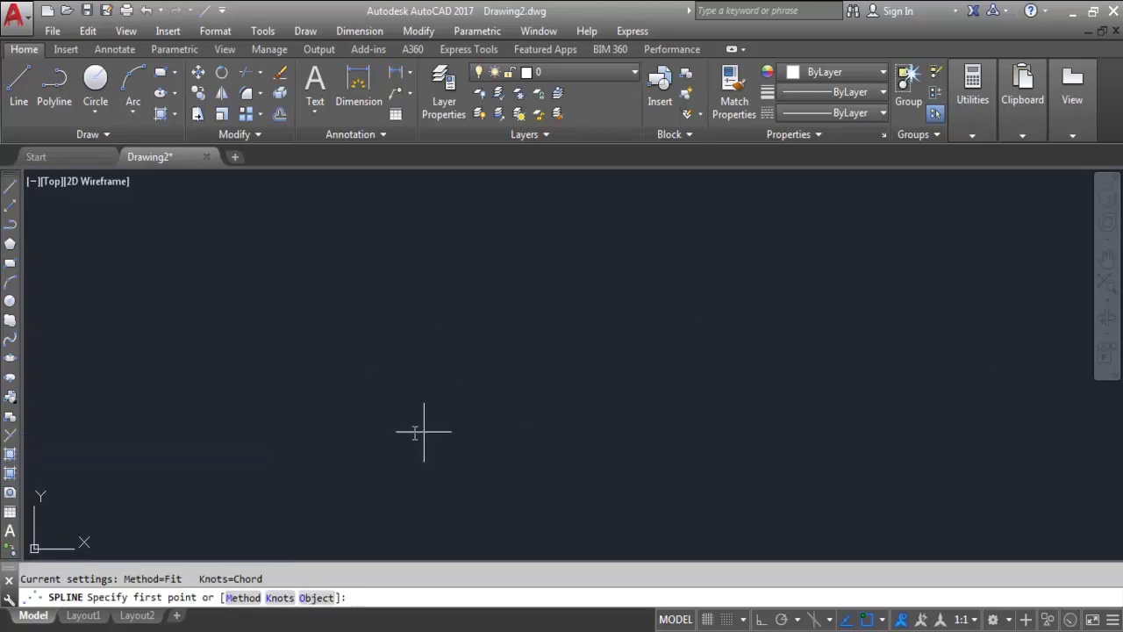
pyautogui.click(243, 599)
pyautogui.click(269, 597)
pyautogui.click(314, 416)
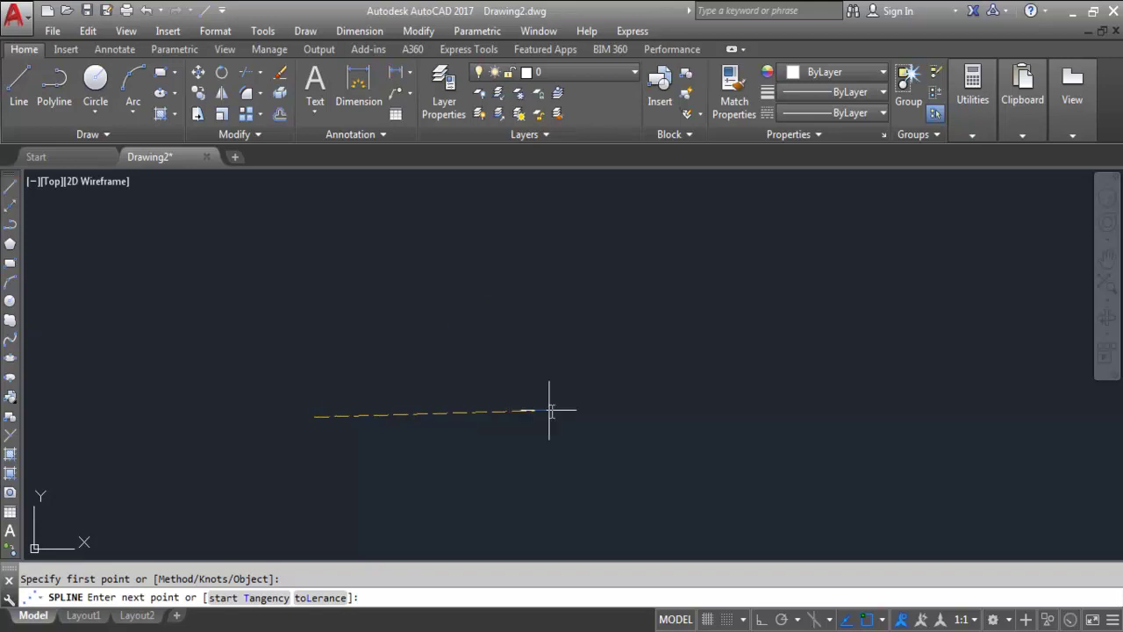
pyautogui.click(320, 598)
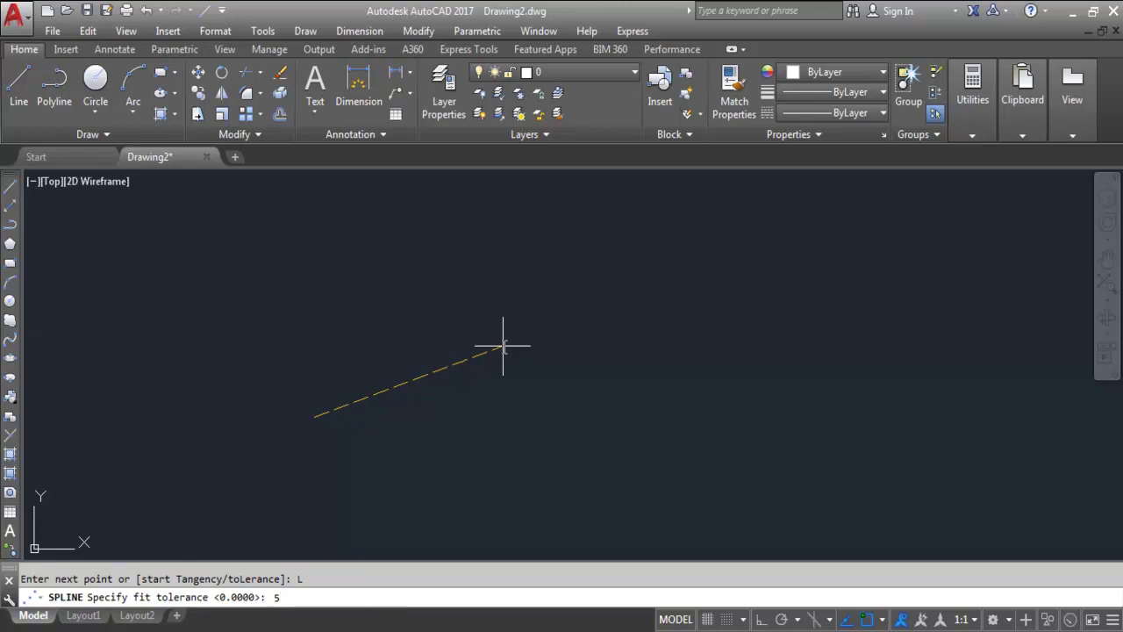
pyautogui.press('Return')
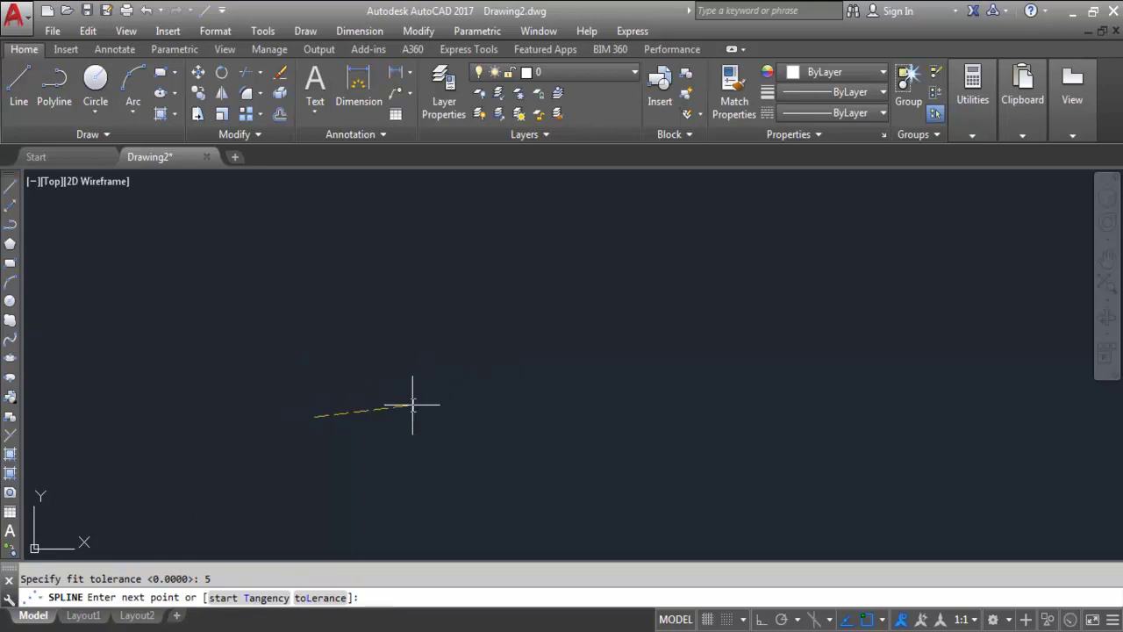
# Add six wavy fit points with a tall peak and finish the spline.
pyautogui.click(355, 402)
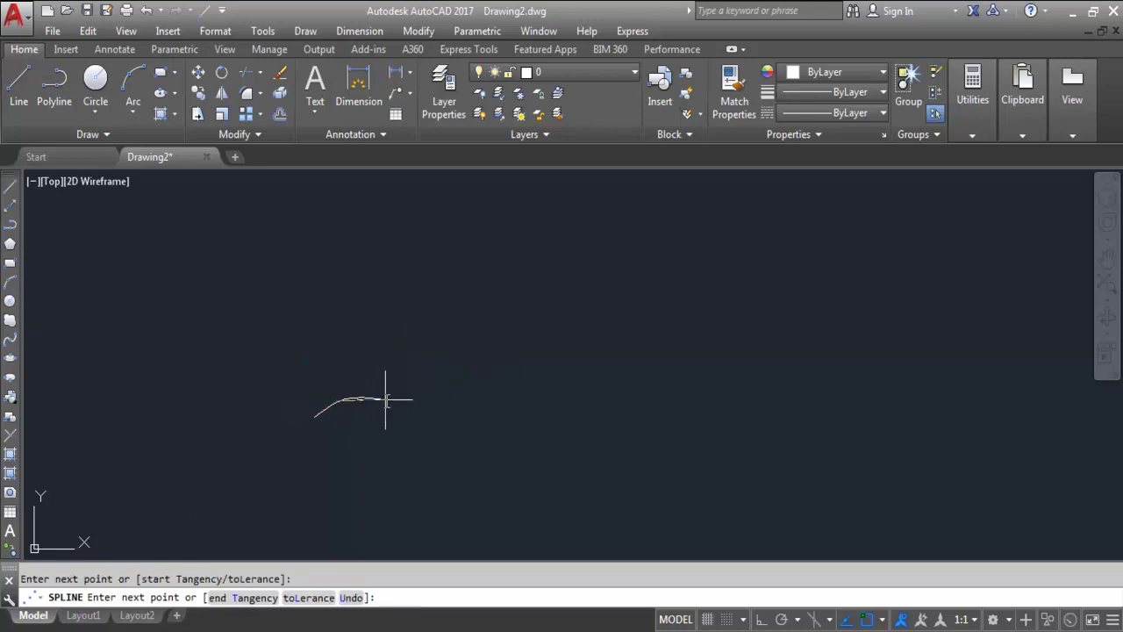
pyautogui.click(380, 422)
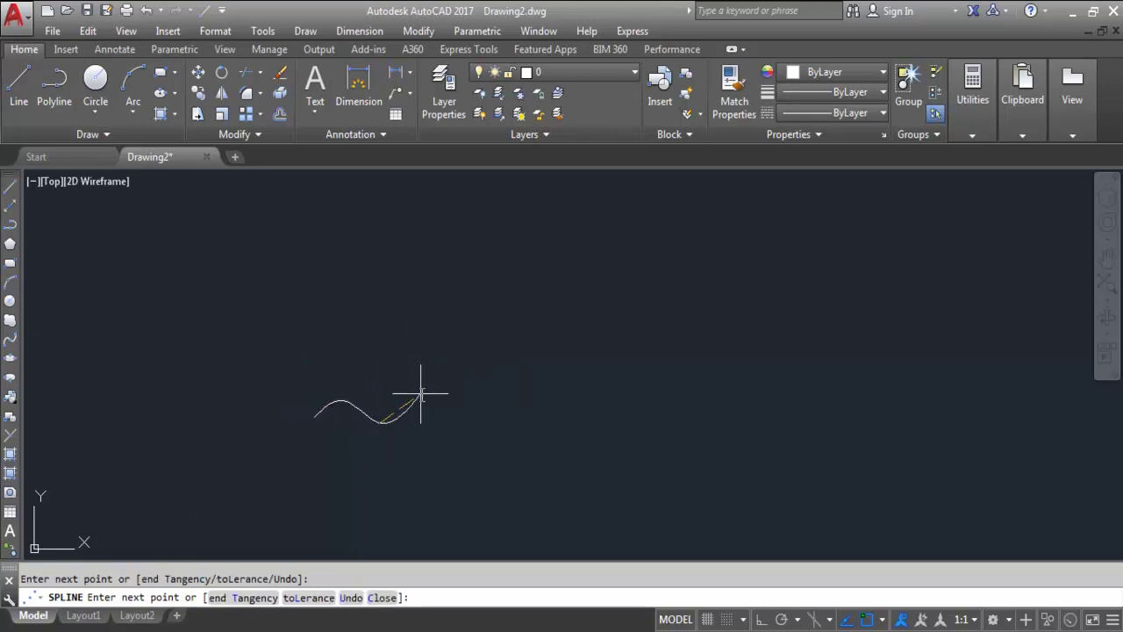
pyautogui.click(477, 411)
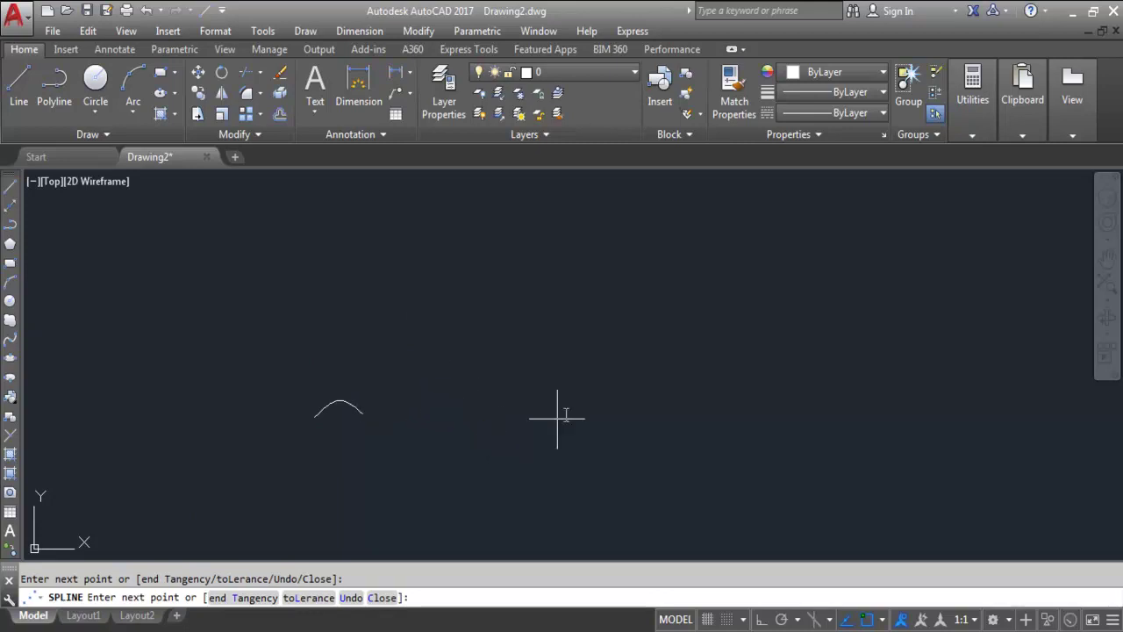
pyautogui.click(549, 336)
pyautogui.click(640, 452)
pyautogui.click(694, 371)
pyautogui.press('Return')
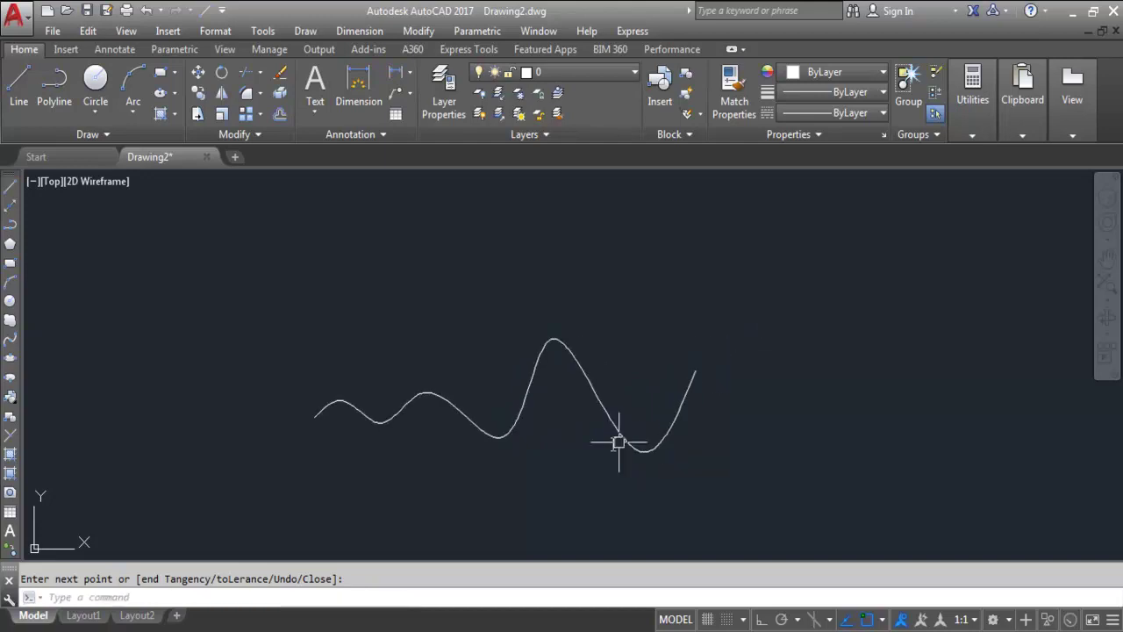
# Select the new spline and zoom in and out to inspect its fit points.
pyautogui.click(550, 342)
pyautogui.scroll(6, 478, 461)
pyautogui.scroll(6, 477, 479)
pyautogui.scroll(-2, 567, 411)
pyautogui.scroll(-4, 658, 395)
pyautogui.scroll(5, 557, 363)
pyautogui.scroll(3, 488, 326)
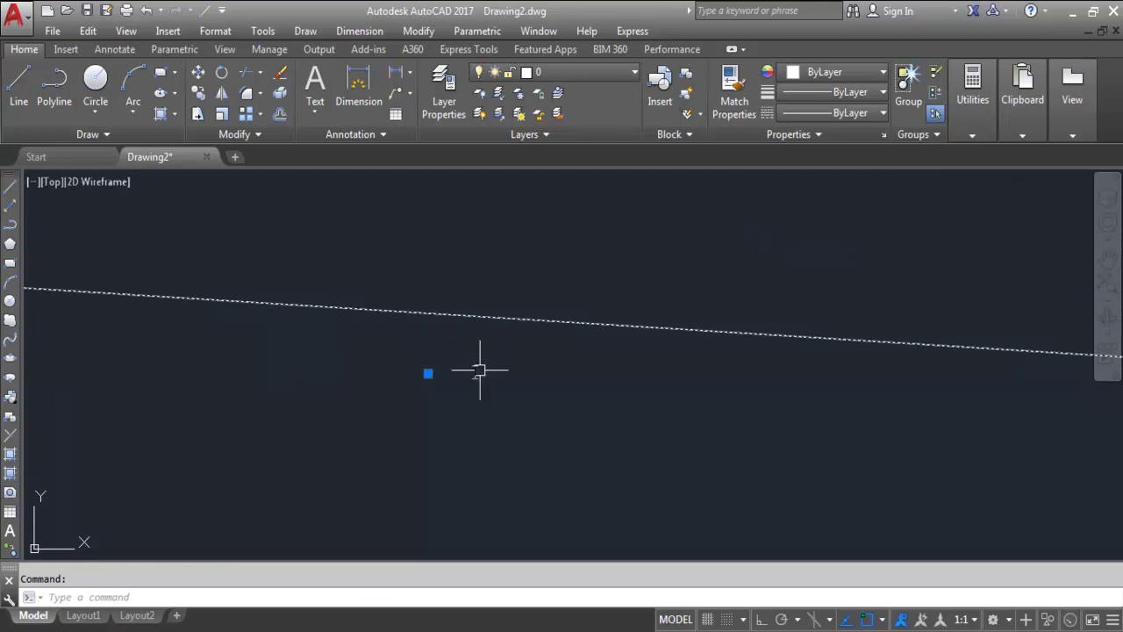
pyautogui.scroll(-6, 281, 351)
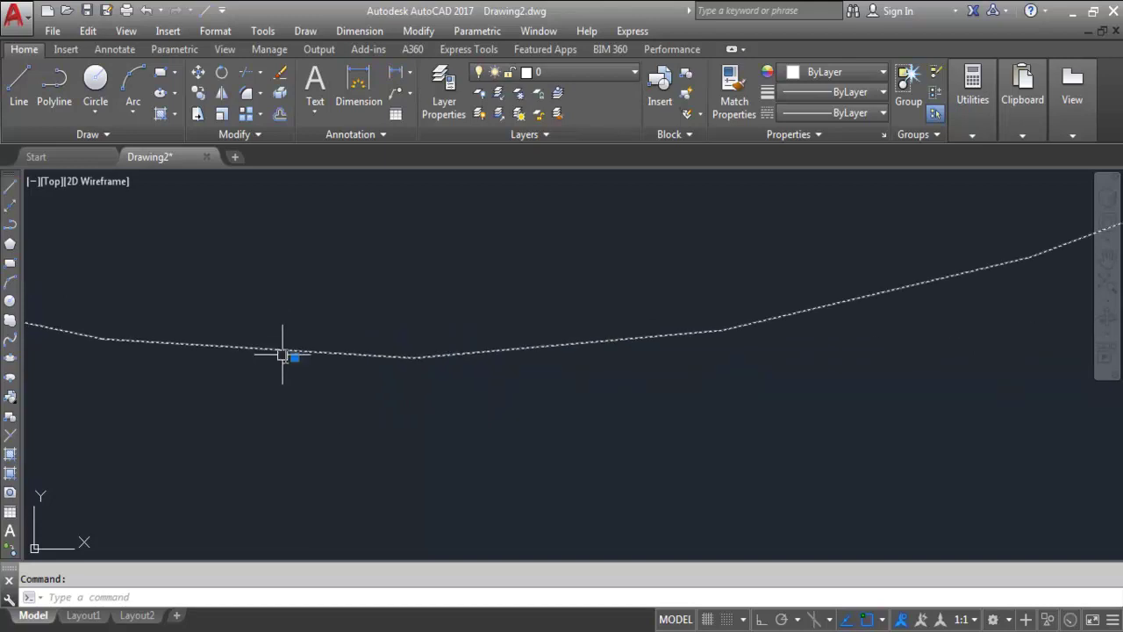
pyautogui.scroll(3, 396, 319)
pyautogui.scroll(5, 396, 319)
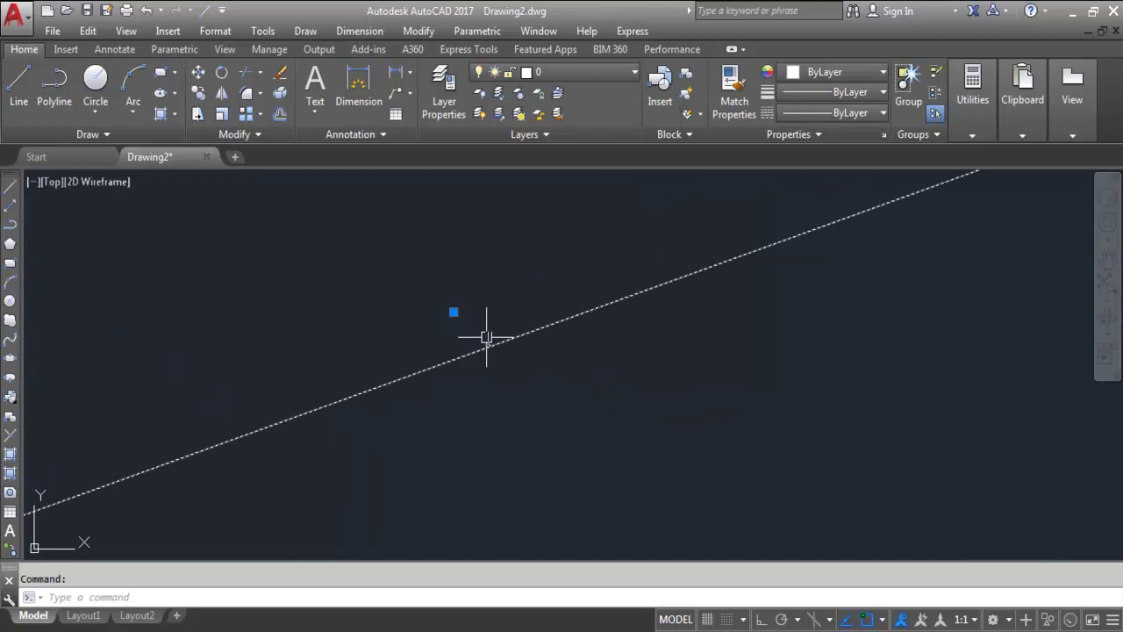
pyautogui.scroll(-8, 491, 336)
pyautogui.press('Escape')
# Draw a larger four-point spline below the first with fit tolerance 1.
pyautogui.press('Return')
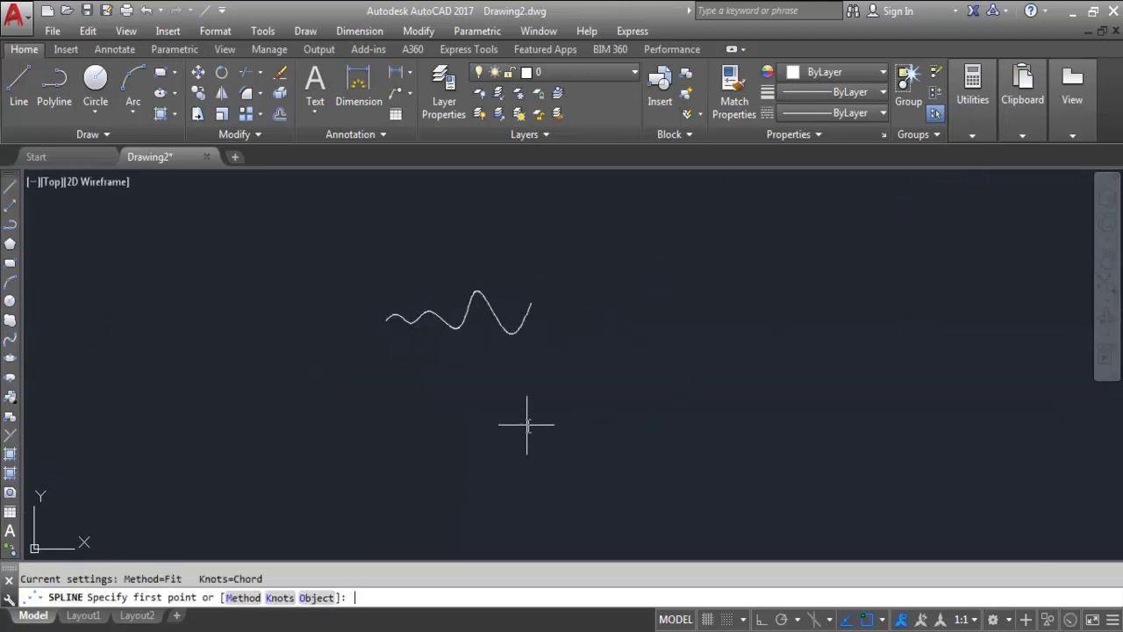
pyautogui.click(311, 479)
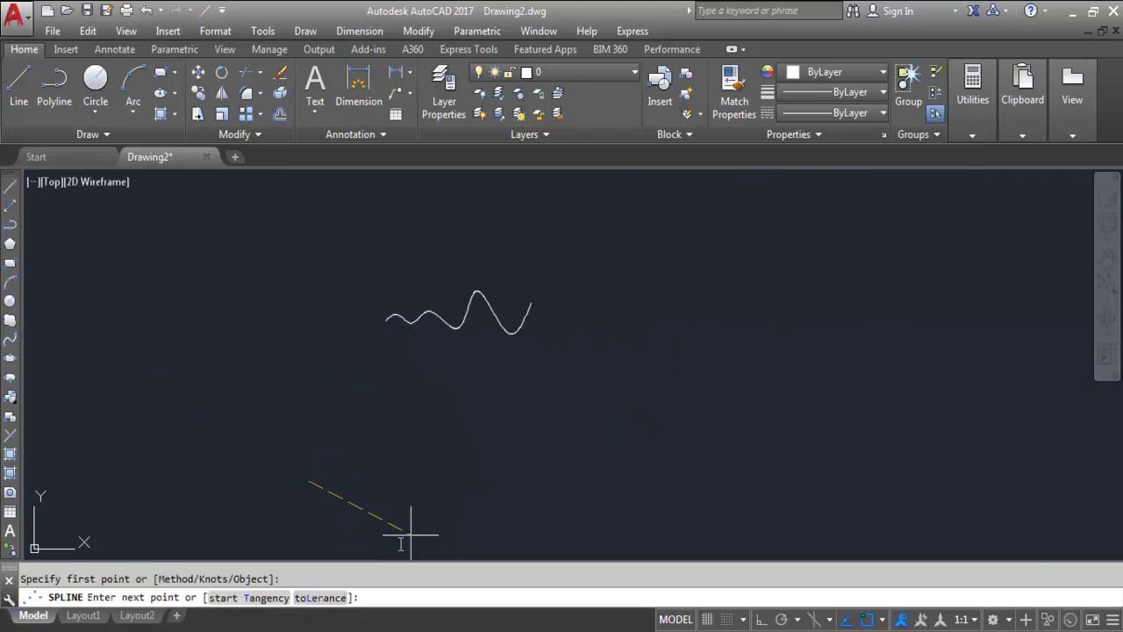
pyautogui.click(314, 598)
pyautogui.write('1')
pyautogui.press('Return')
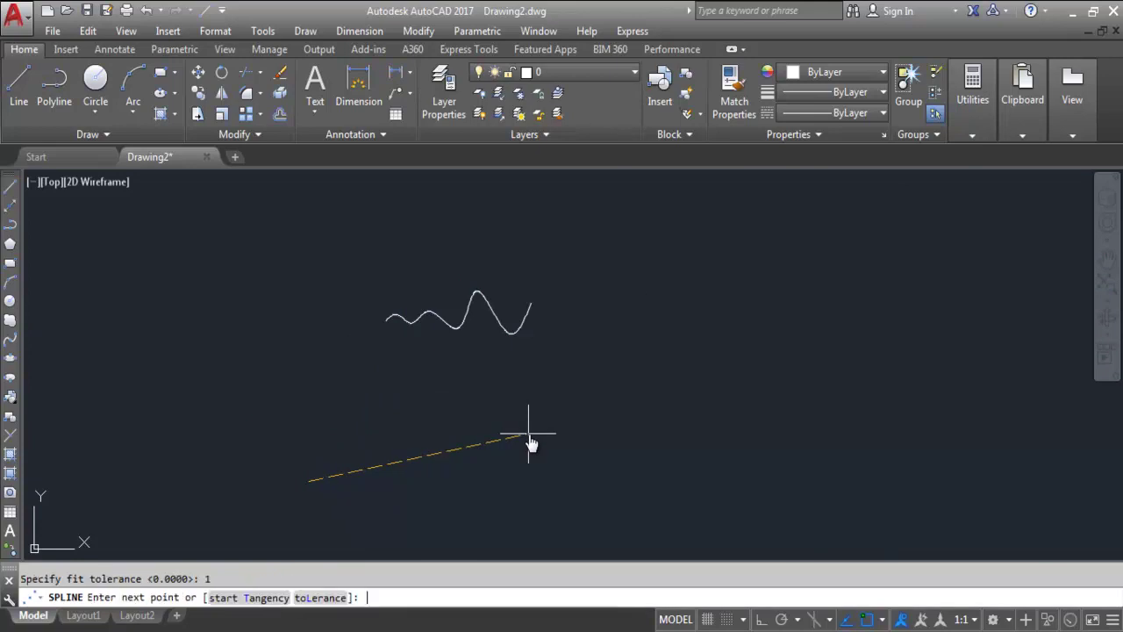
pyautogui.click(404, 409)
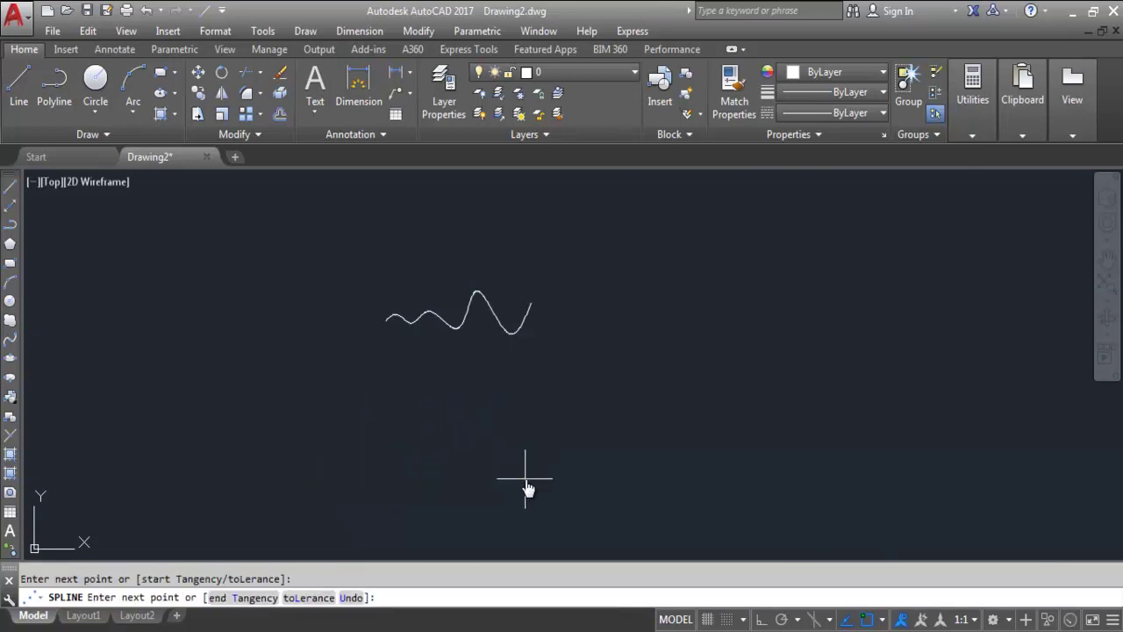
pyautogui.click(527, 479)
pyautogui.click(629, 366)
pyautogui.press('Return')
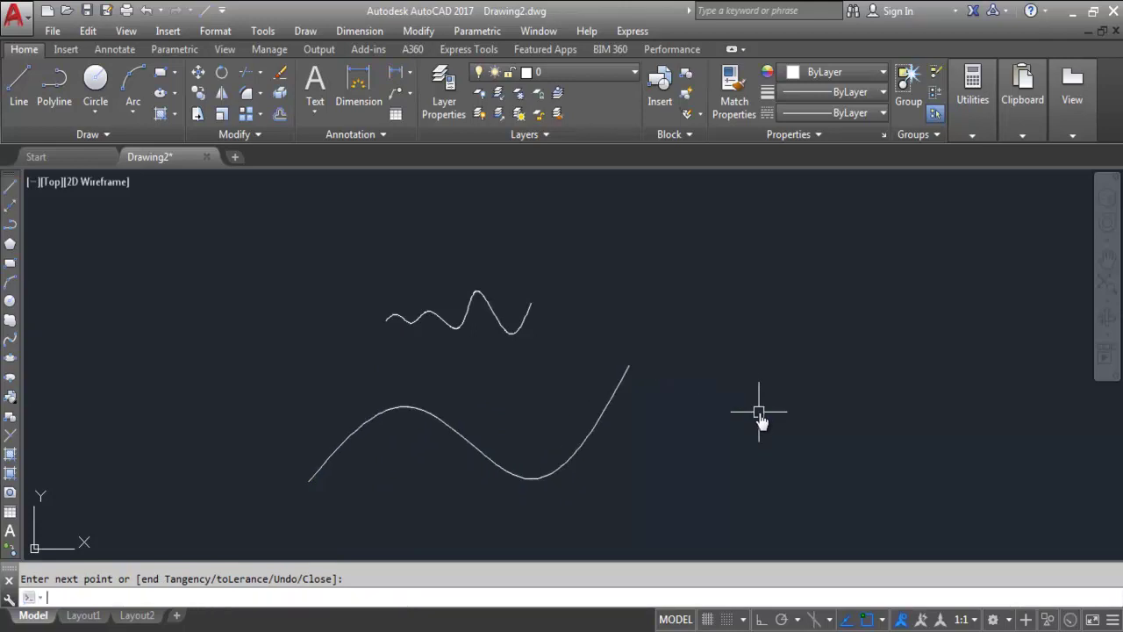
# Select the new spline and zoom to compare it with the first one.
pyautogui.click(606, 408)
pyautogui.click(521, 450)
pyautogui.scroll(8, 518, 470)
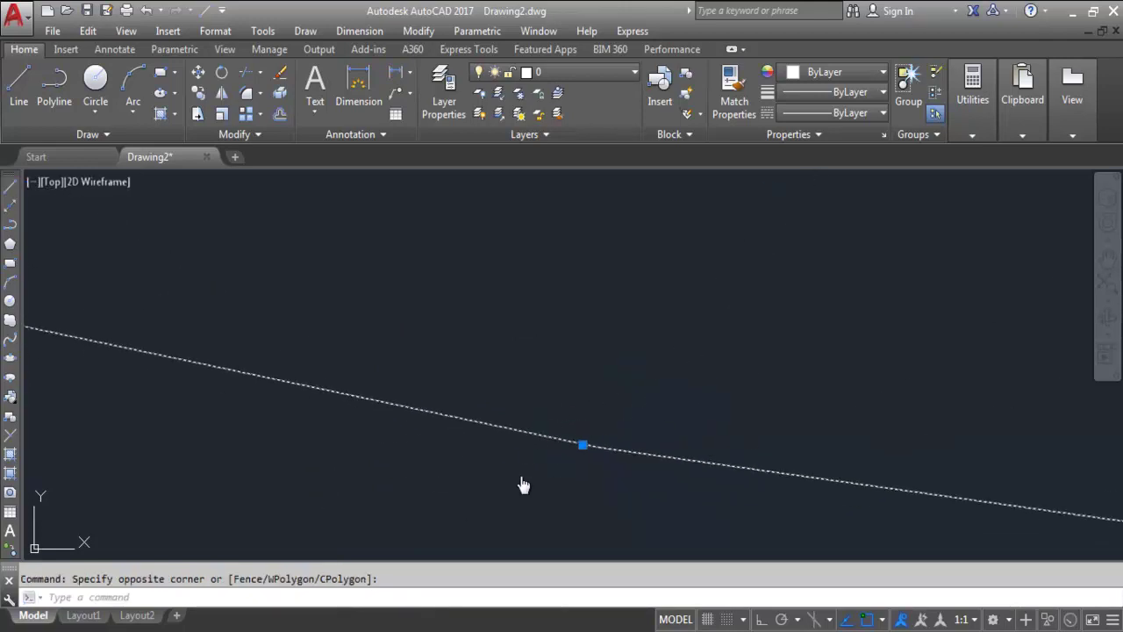
pyautogui.scroll(5, 526, 485)
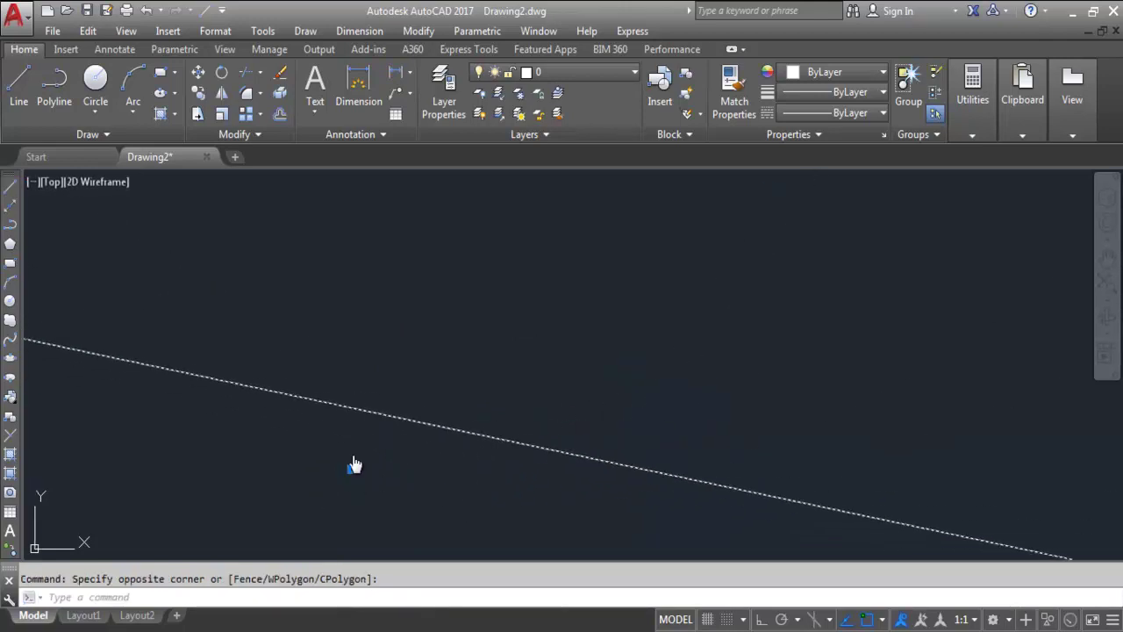
pyautogui.scroll(-3, 451, 349)
pyautogui.scroll(-3, 532, 391)
pyautogui.scroll(-6, 537, 393)
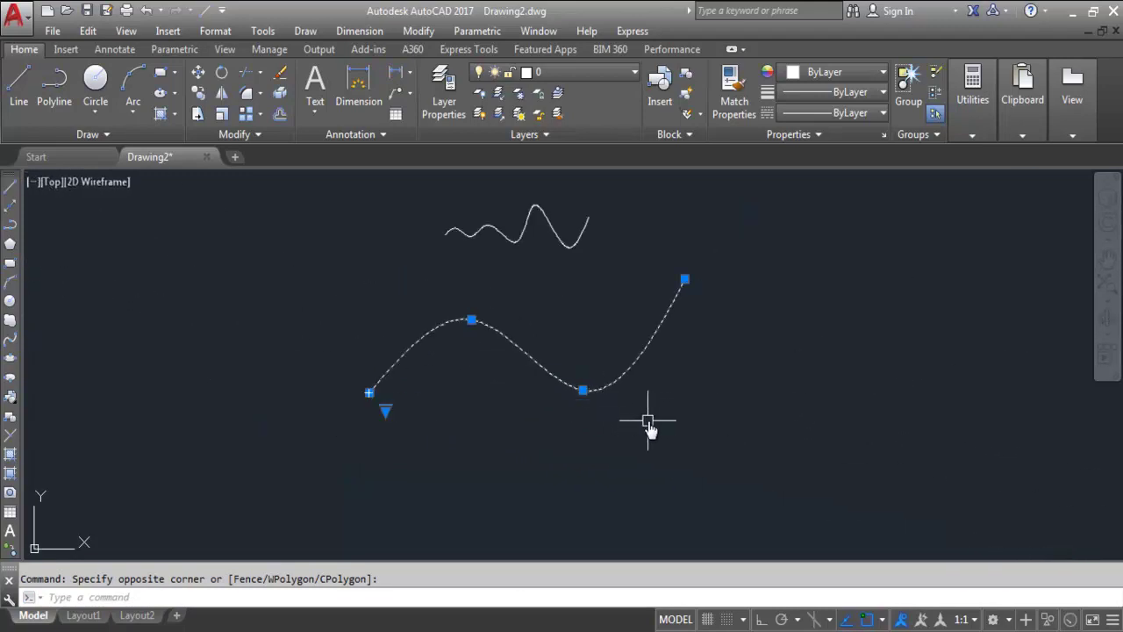
pyautogui.scroll(10, 482, 351)
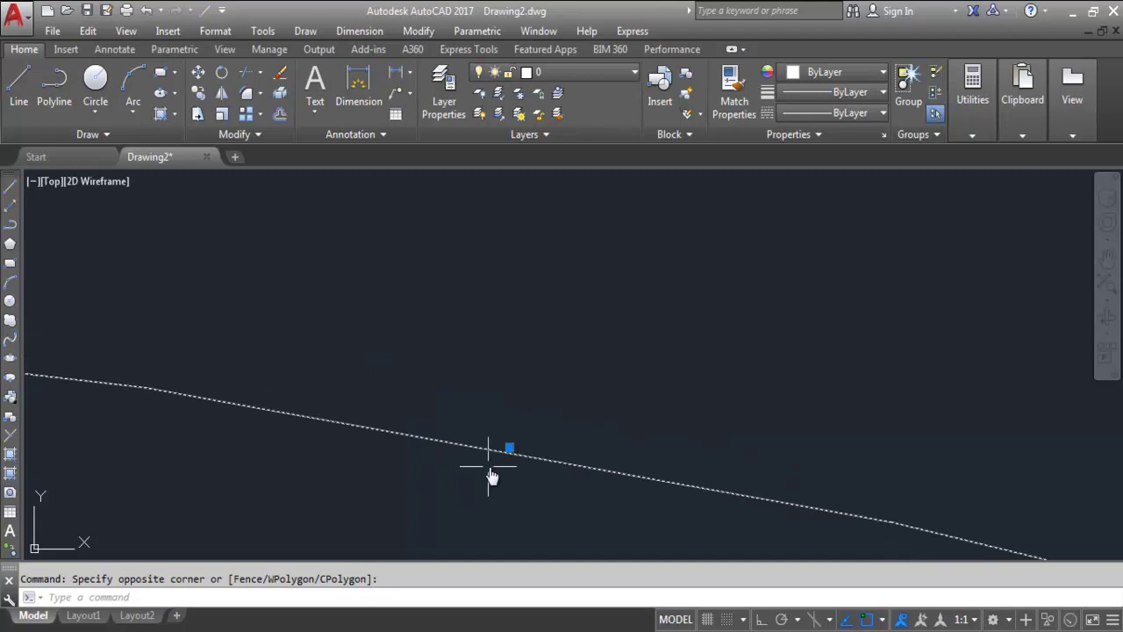
pyautogui.scroll(1, 572, 384)
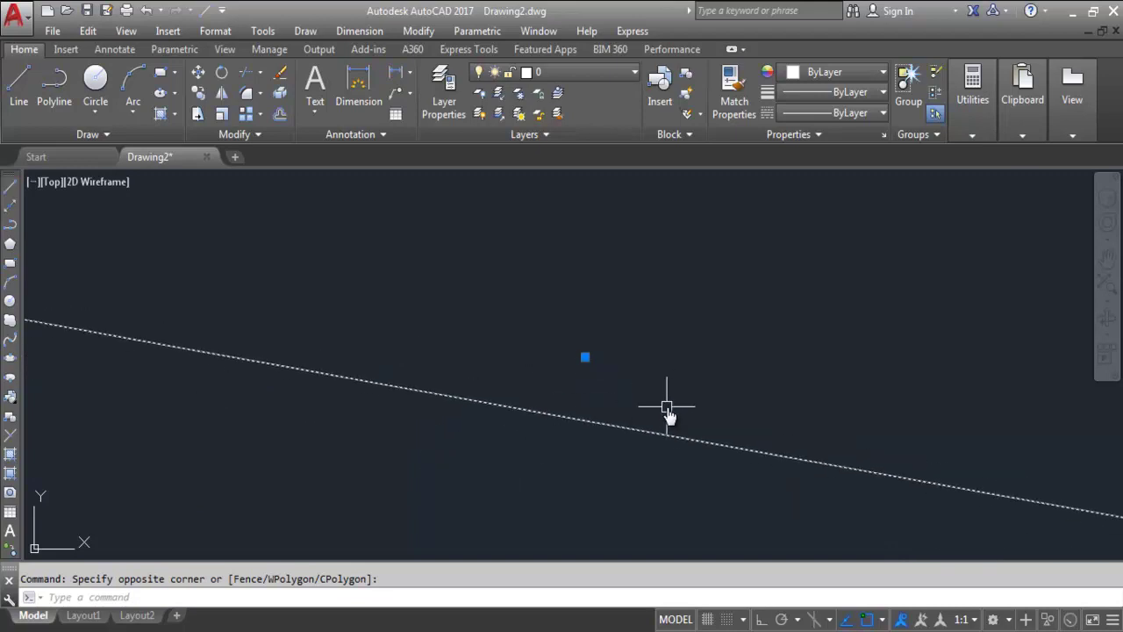
pyautogui.scroll(-8, 547, 381)
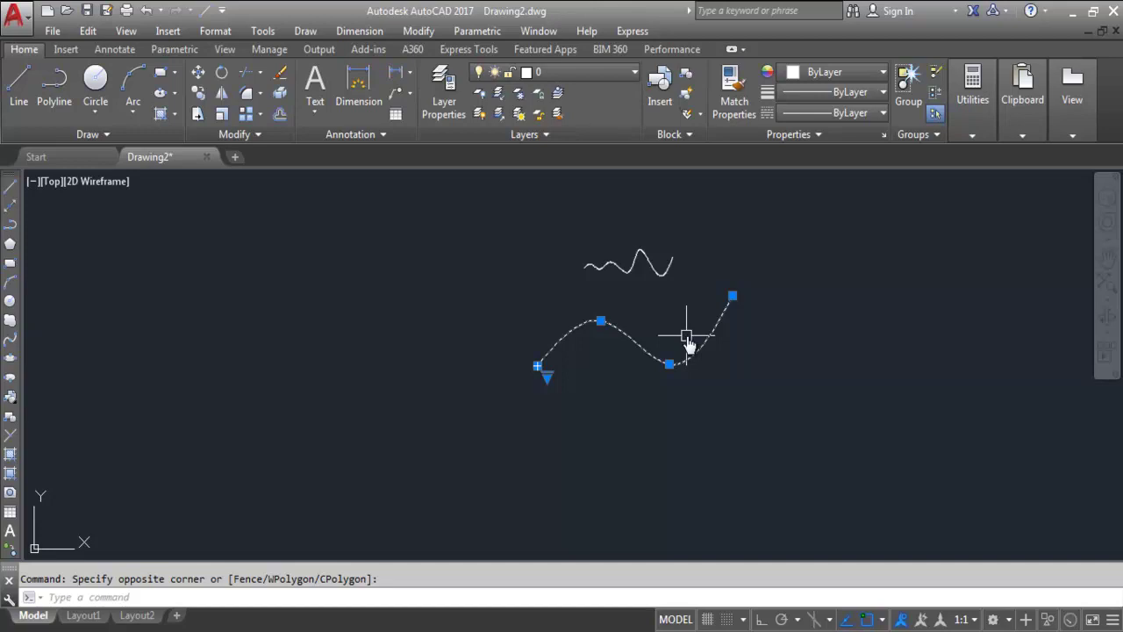
# Recentre the view and start a Fit spline at lower left with fit tolerance 0.
pyautogui.press('Escape')
pyautogui.moveTo(537, 389); pyautogui.dragTo(457, 434, button='middle')
pyautogui.write('SP')
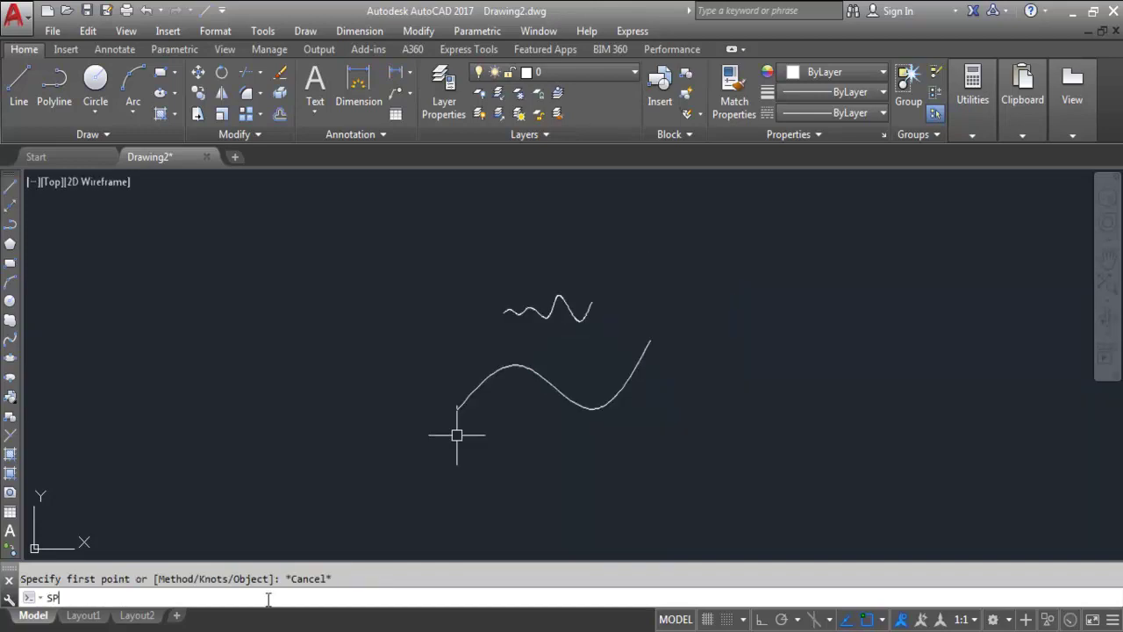
pyautogui.write('L')
pyautogui.press('Return')
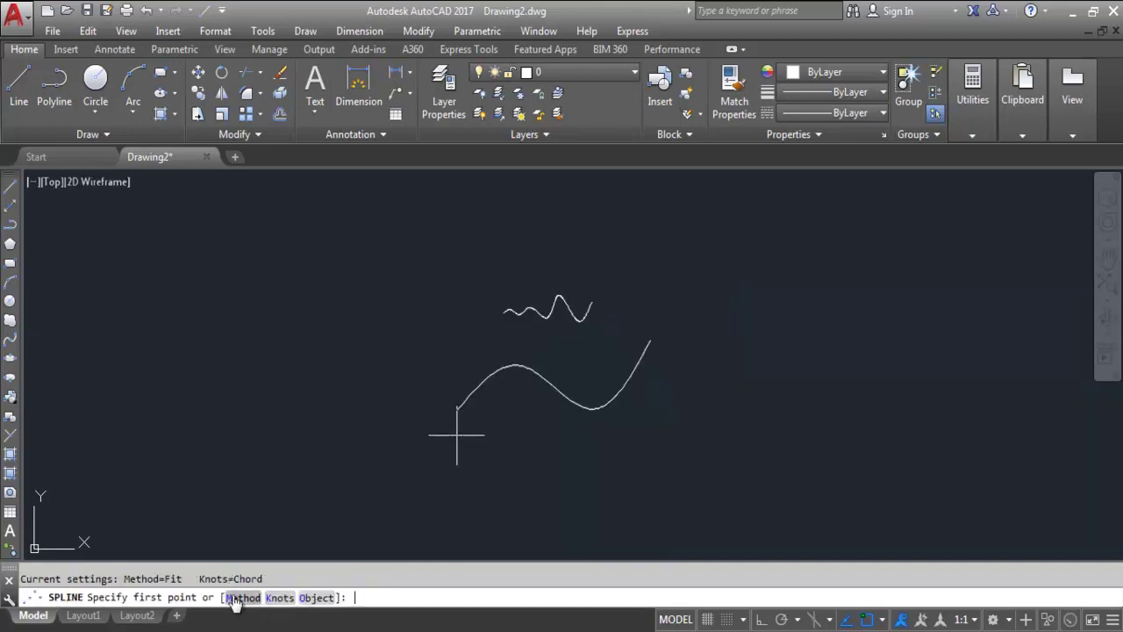
pyautogui.click(243, 601)
pyautogui.click(270, 601)
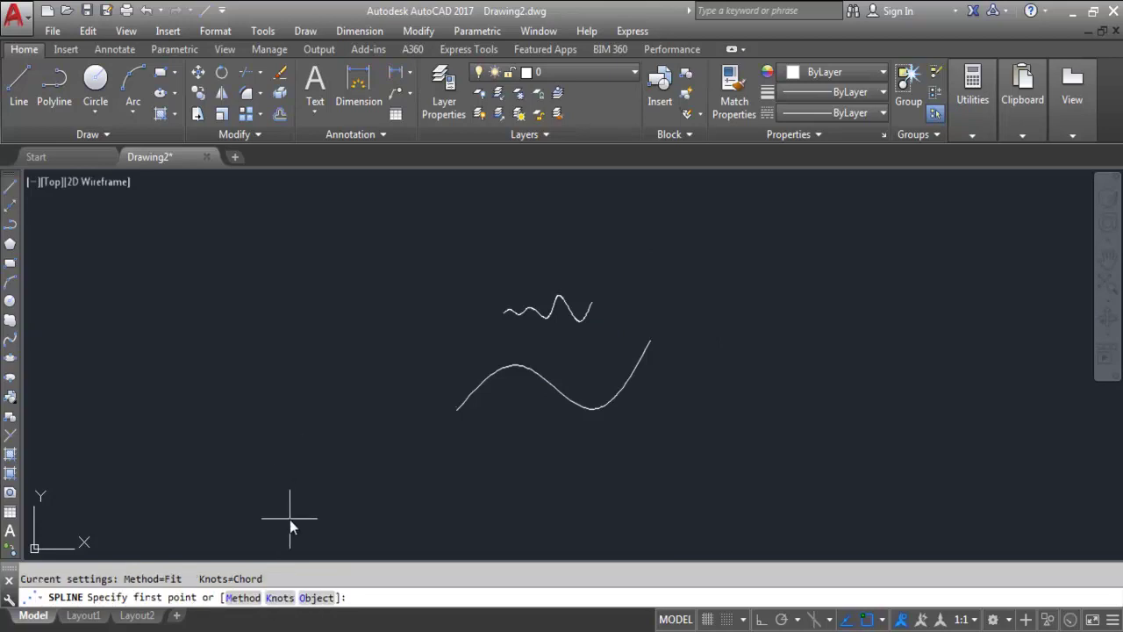
pyautogui.click(291, 479)
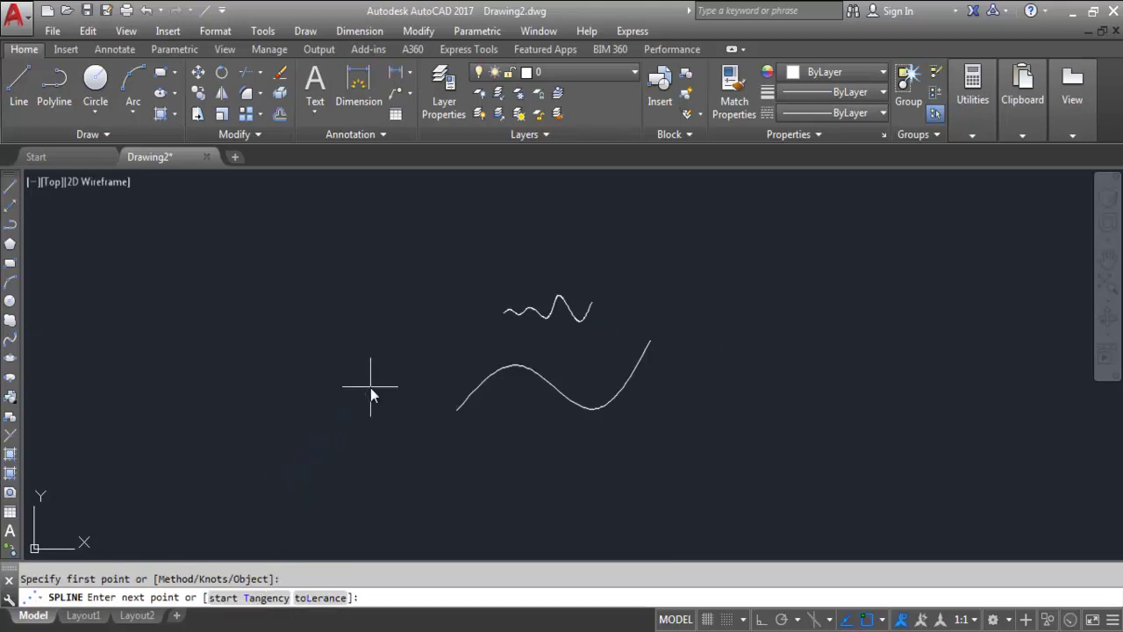
pyautogui.click(326, 599)
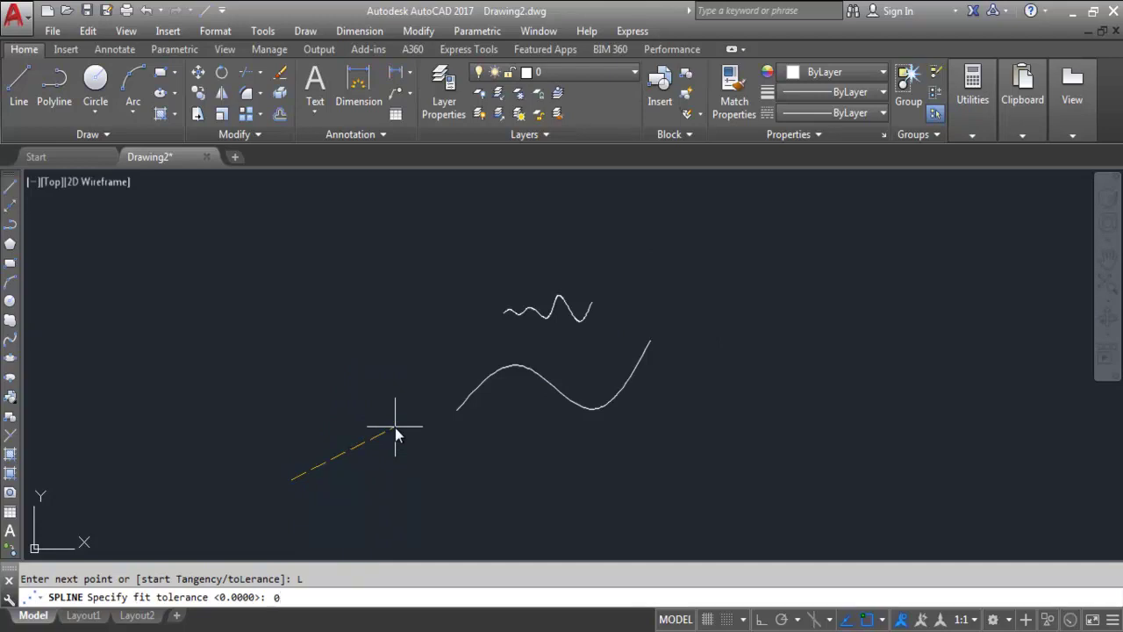
pyautogui.write('0')
pyautogui.press('Return')
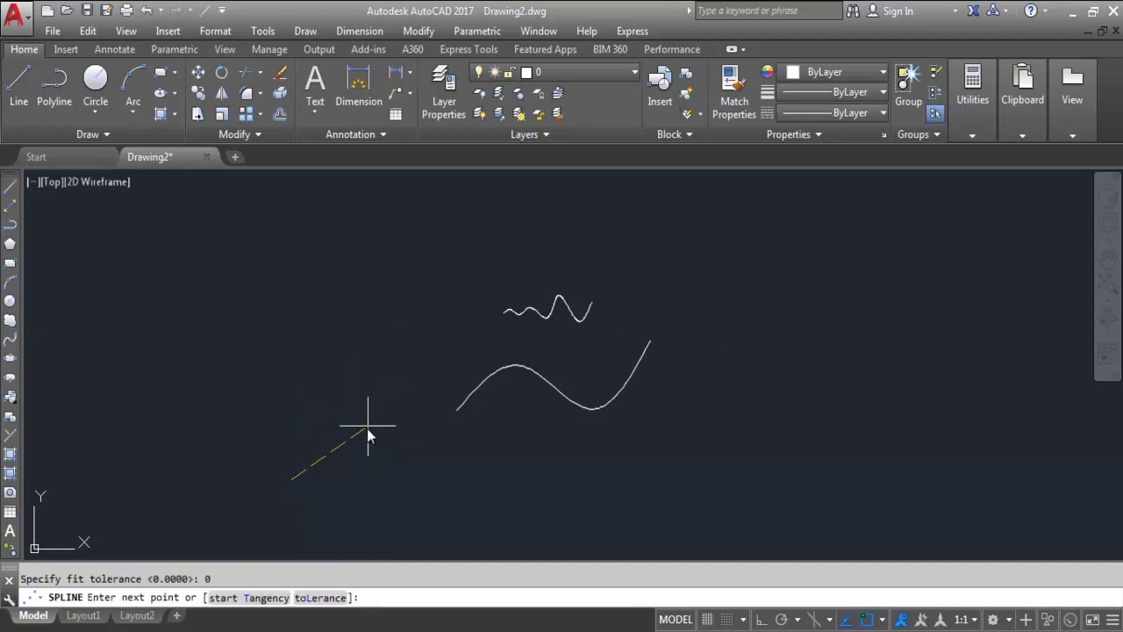
# Add five wavy fit points along the bottom and finish the spline.
pyautogui.click(363, 451)
pyautogui.click(474, 503)
pyautogui.click(558, 436)
pyautogui.click(642, 499)
pyautogui.click(691, 441)
pyautogui.press('Return')
# Select the bottom spline, zoom to inspect its grips, then clear the selection.
pyautogui.click(597, 463)
pyautogui.click(521, 495)
pyautogui.scroll(6, 492, 527)
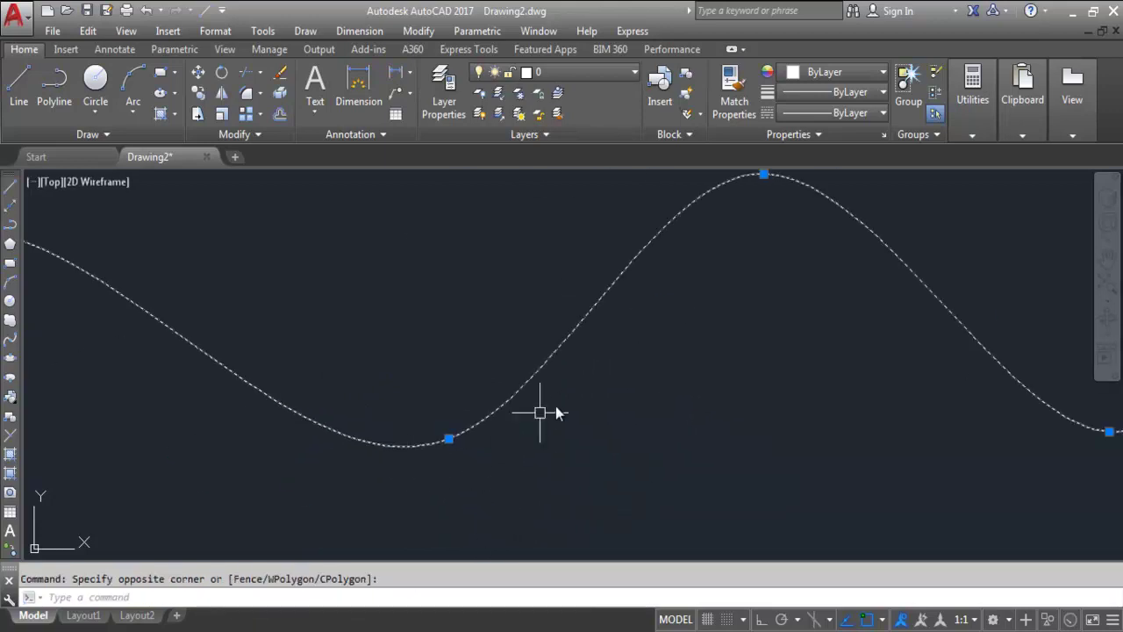
pyautogui.scroll(-5, 615, 421)
pyautogui.scroll(6, 396, 333)
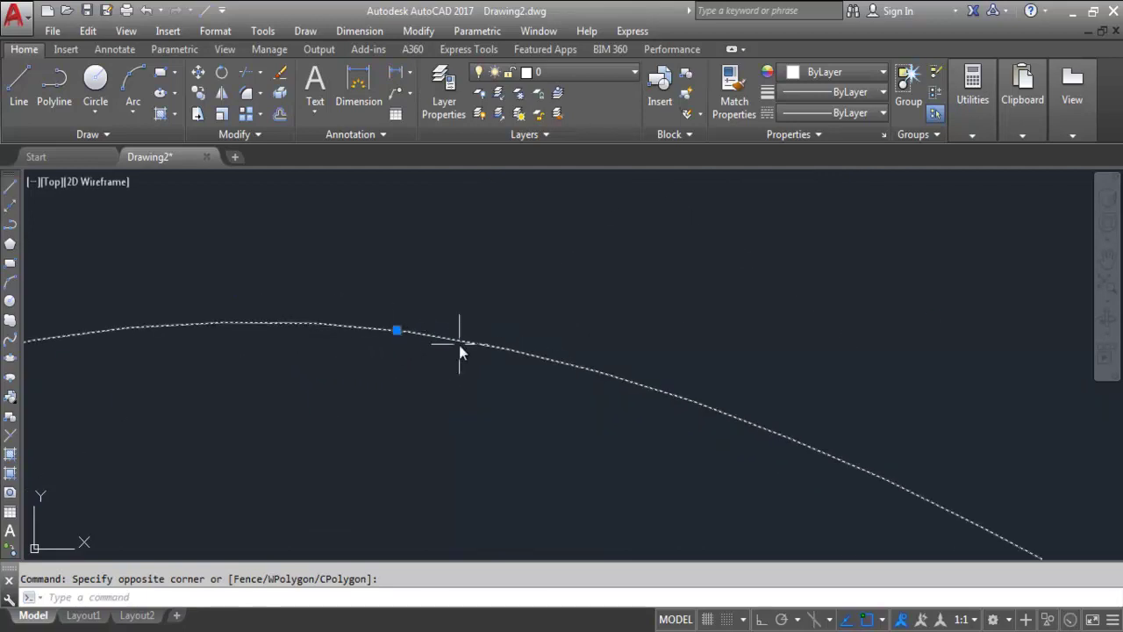
pyautogui.scroll(-4, 280, 348)
pyautogui.scroll(-4, 542, 301)
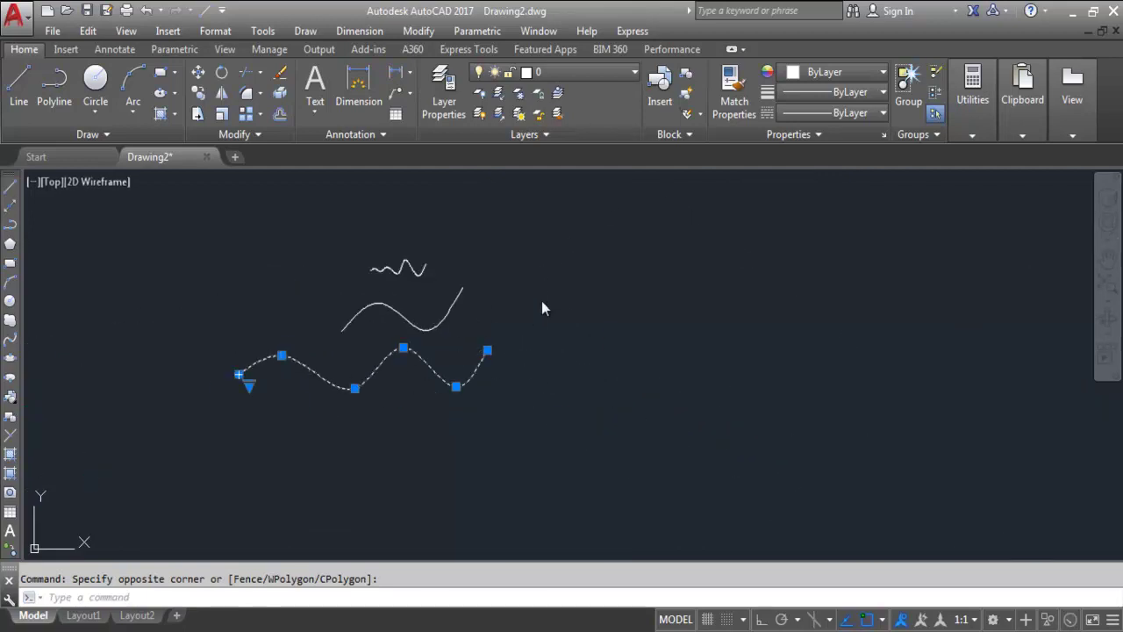
pyautogui.press('Escape')
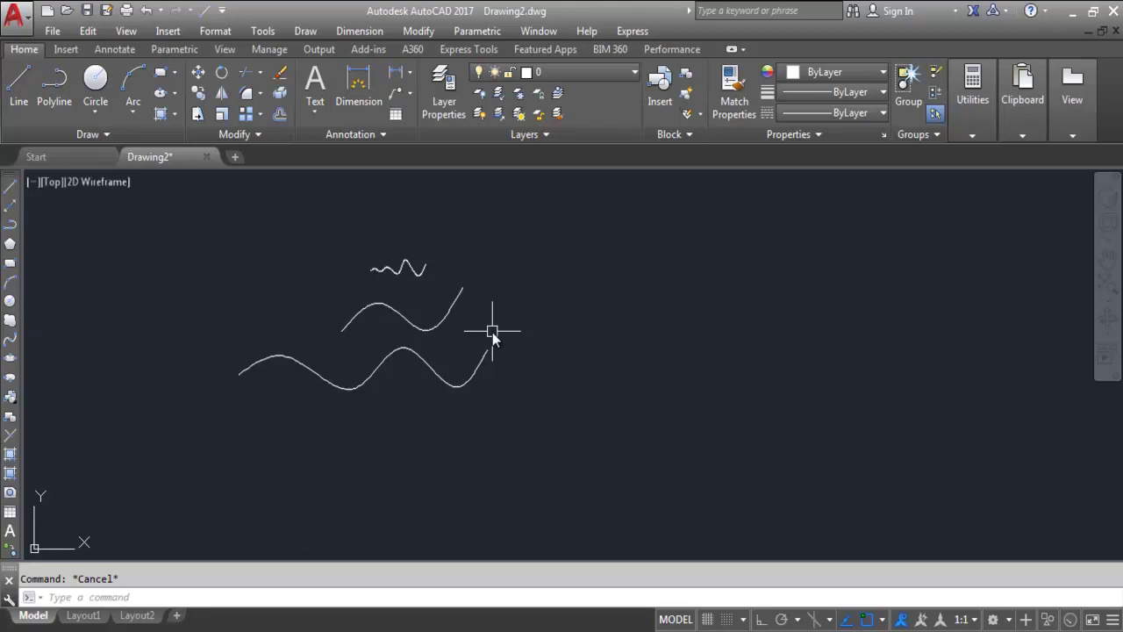
# Start a Fit spline near the bottom with a fit tolerance of 1.
pyautogui.write('SPL')
pyautogui.press('Return')
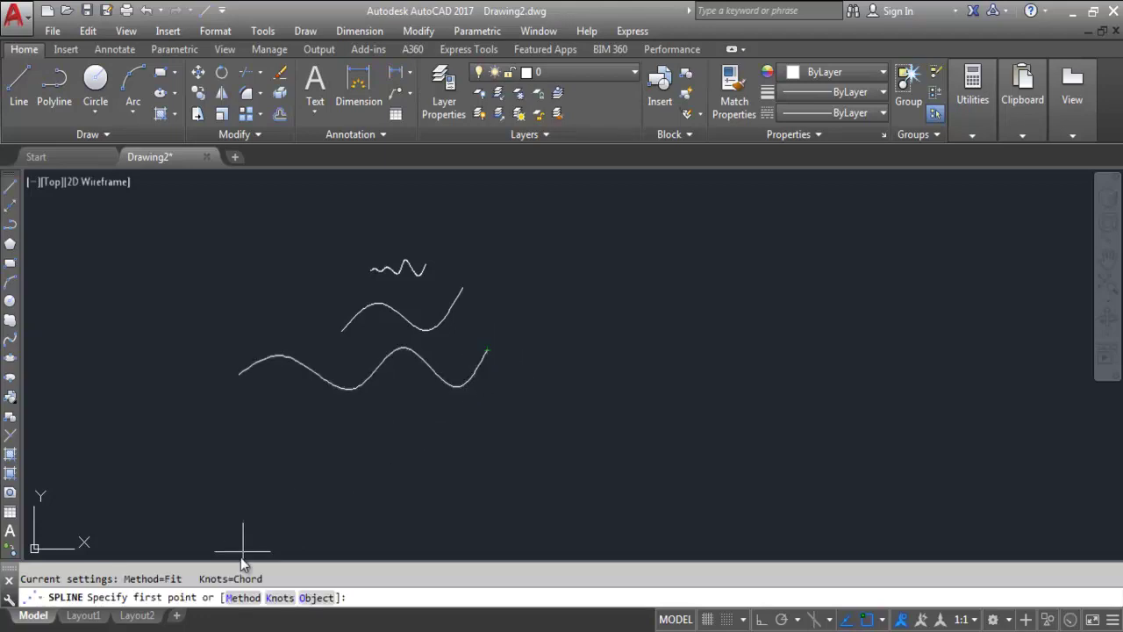
pyautogui.click(243, 598)
pyautogui.click(268, 597)
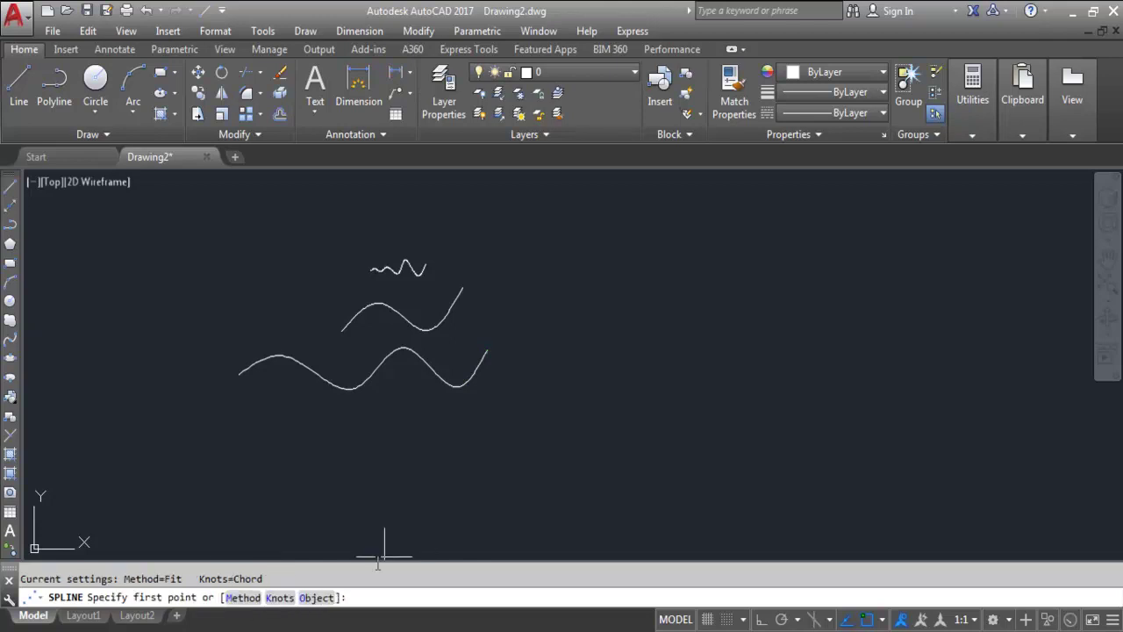
pyautogui.click(376, 525)
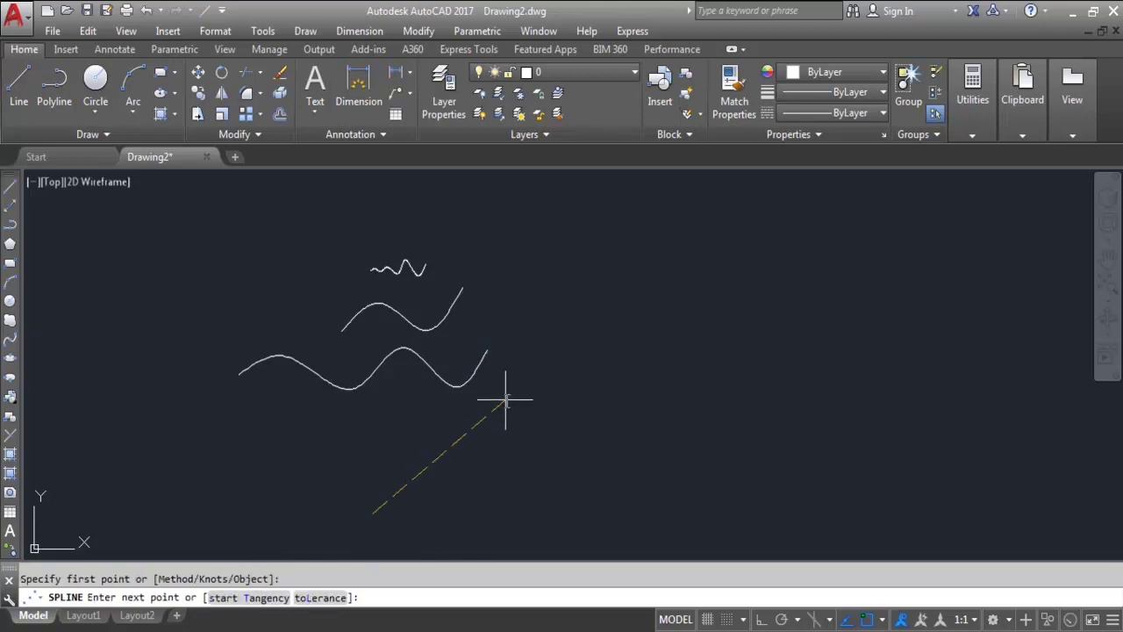
pyautogui.click(320, 598)
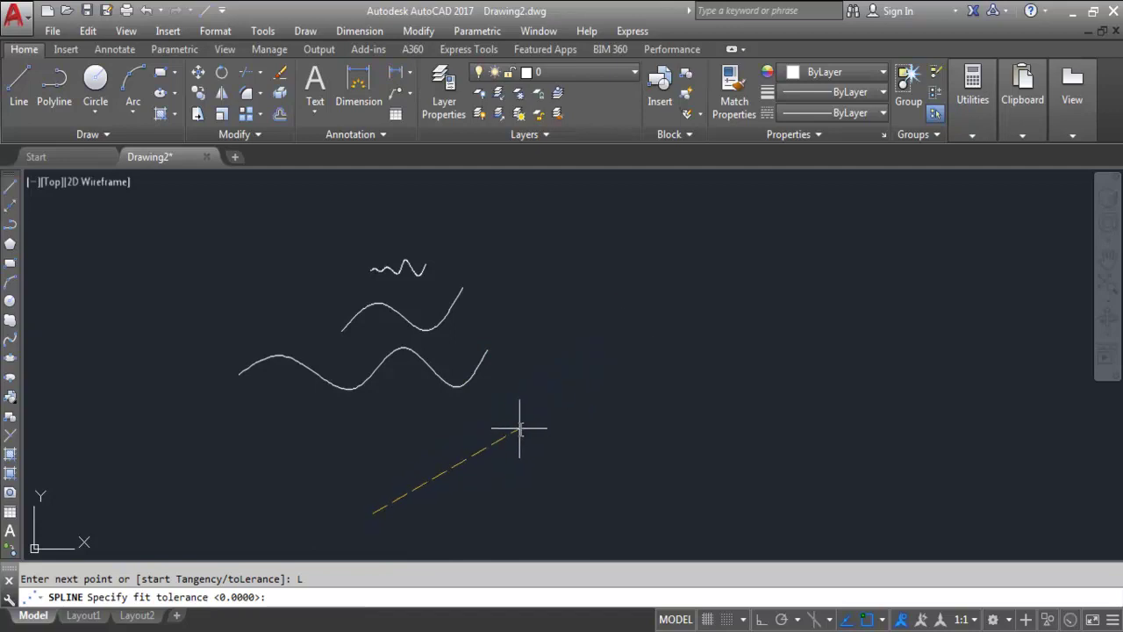
pyautogui.write('1')
pyautogui.press('Return')
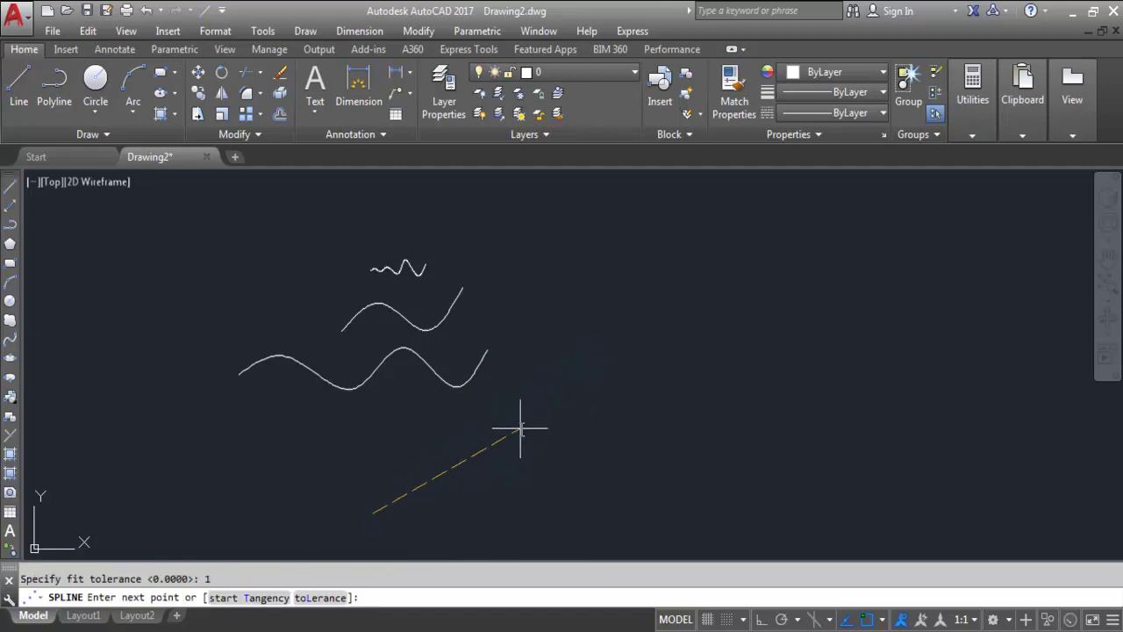
# Add six zigzag fit points running to the right.
pyautogui.click(515, 417)
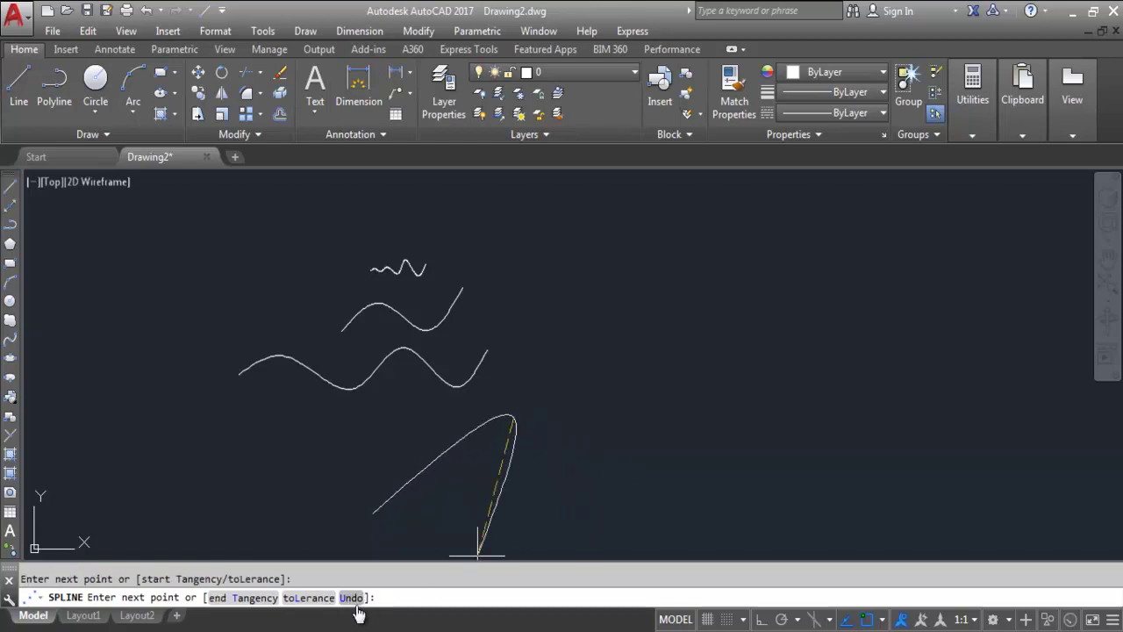
pyautogui.click(597, 507)
pyautogui.click(714, 405)
pyautogui.click(775, 495)
pyautogui.click(872, 402)
pyautogui.click(921, 494)
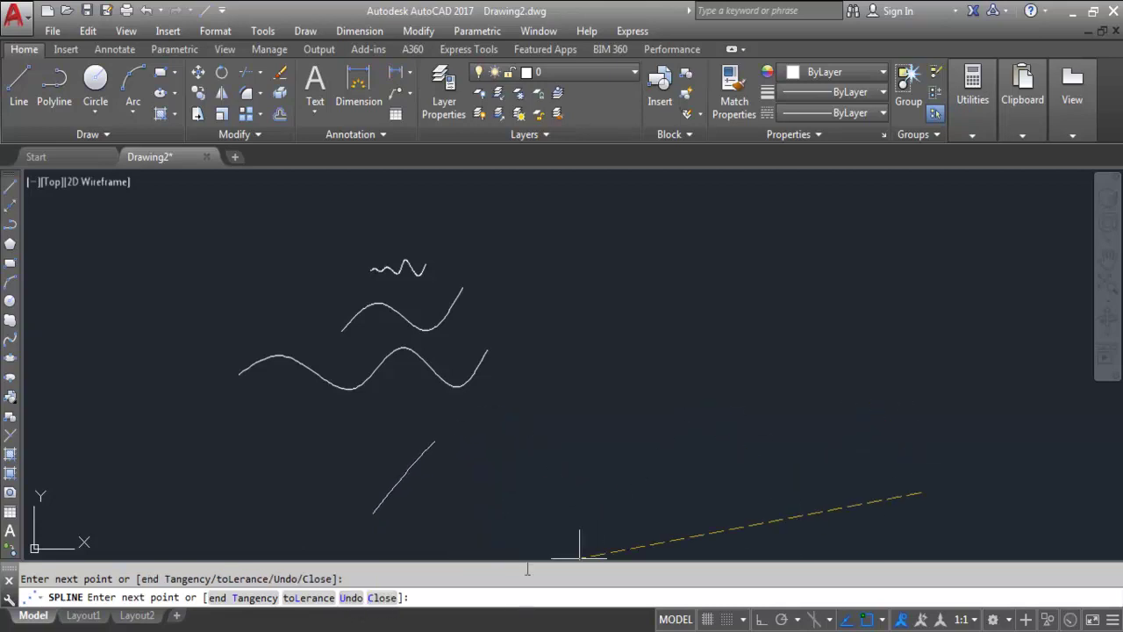
# Undo the spline's last seven fit points.
pyautogui.click(350, 597)
pyautogui.click(350, 598)
pyautogui.click(350, 598)
pyautogui.click(350, 598)
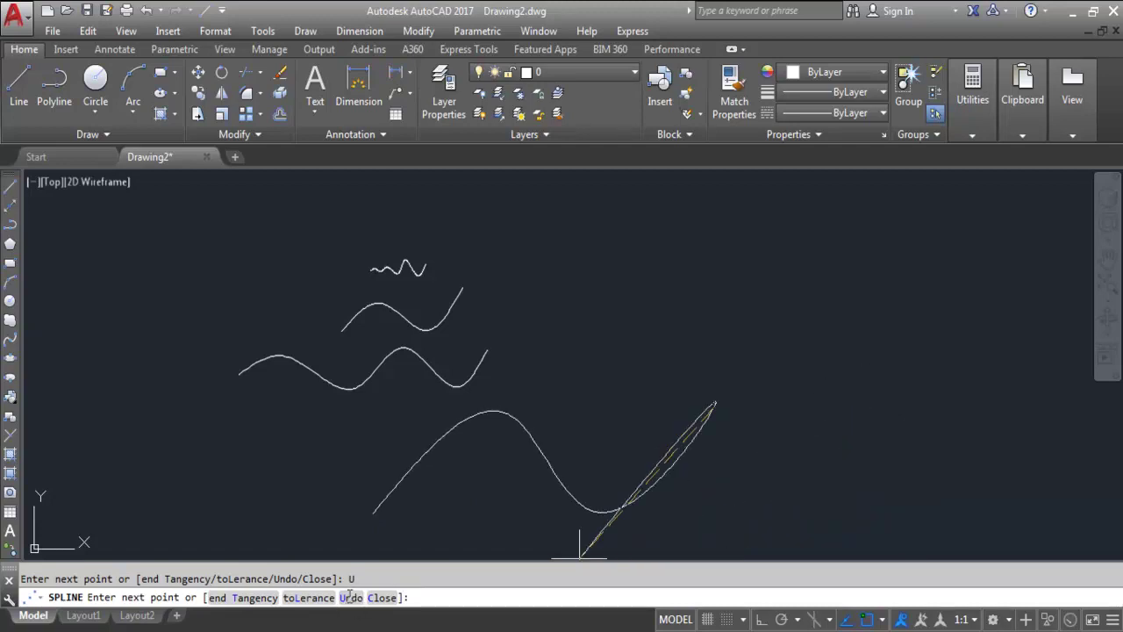
pyautogui.click(351, 599)
pyautogui.click(351, 598)
pyautogui.click(351, 598)
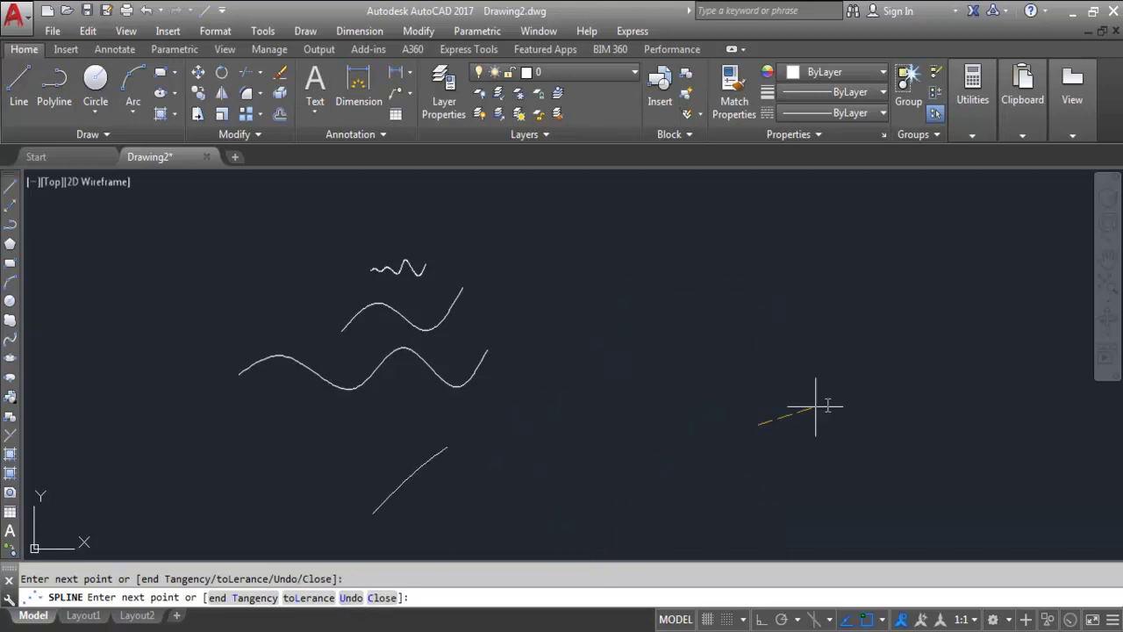
# Add two new fit points on the right and close the spline into a loop.
pyautogui.click(955, 448)
pyautogui.click(1042, 406)
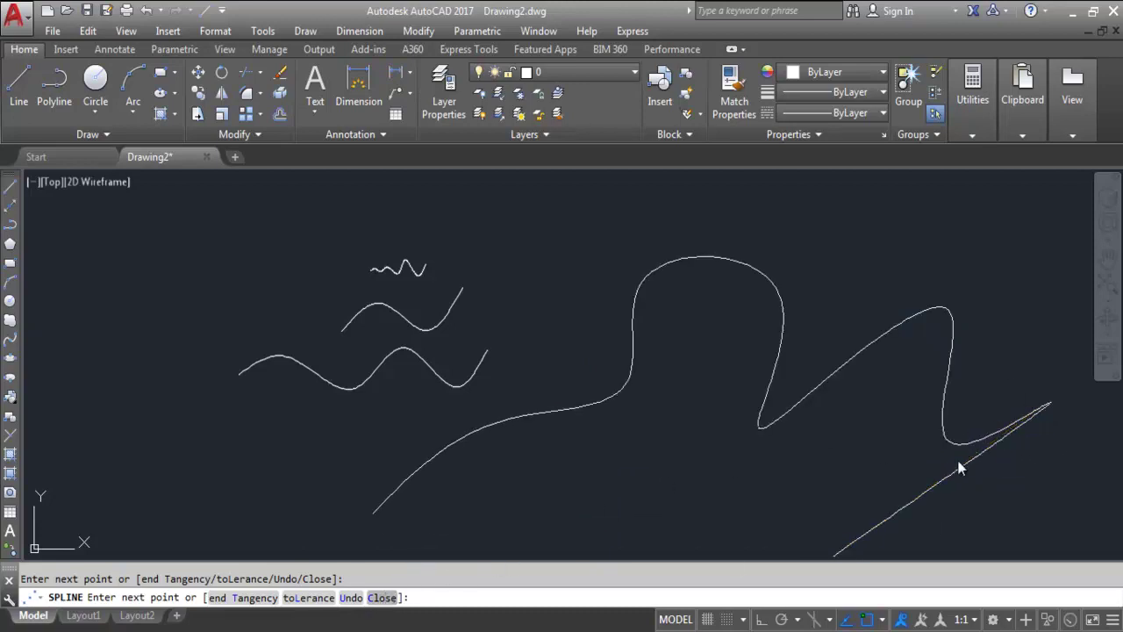
pyautogui.write('C')
pyautogui.press('Return')
pyautogui.scroll(-5, 746, 434)
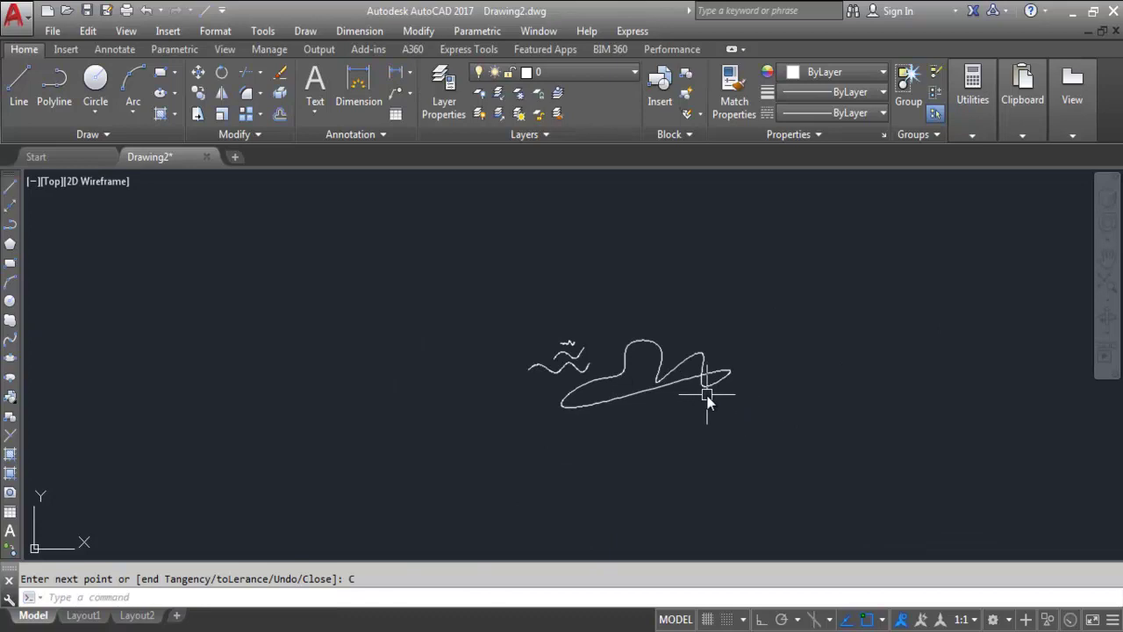
pyautogui.scroll(2, 708, 400)
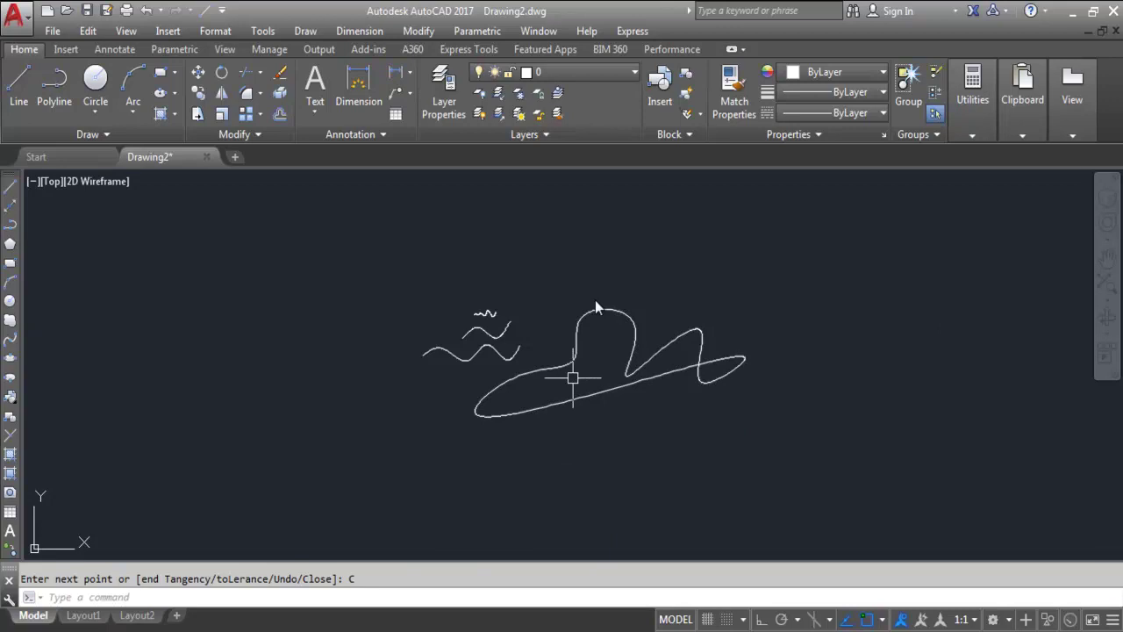
# Crossing-select all the curves and delete them.
pyautogui.click(764, 429)
pyautogui.click(421, 251)
pyautogui.press('Delete')
# Start a new spline and keep the knot parameterization at Chord.
pyautogui.write('spl')
pyautogui.press('Return')
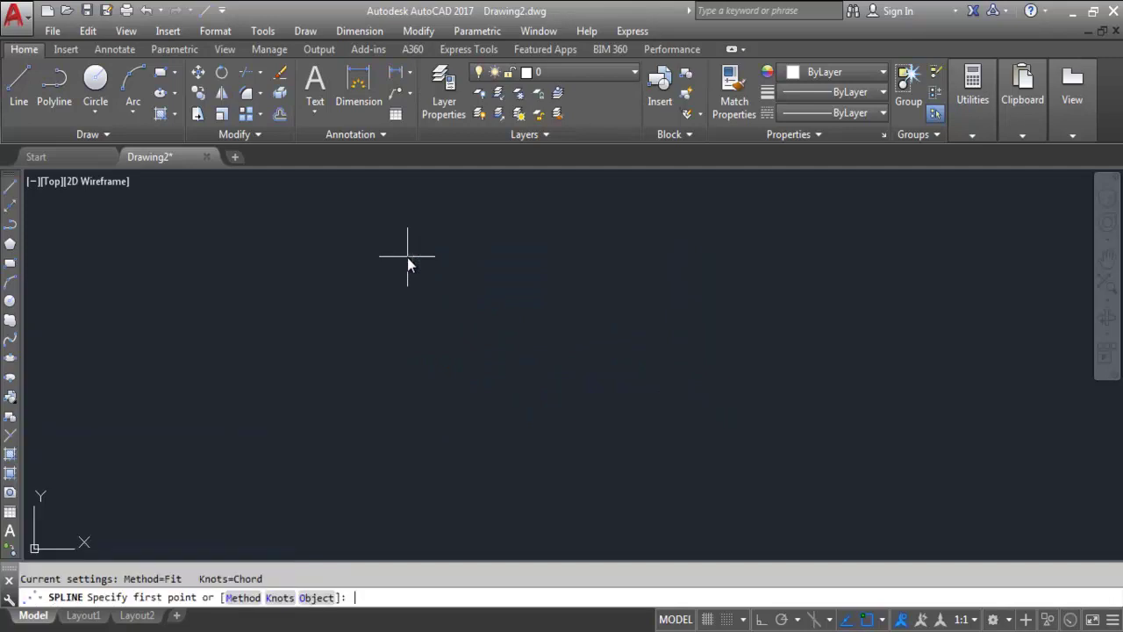
pyautogui.click(280, 602)
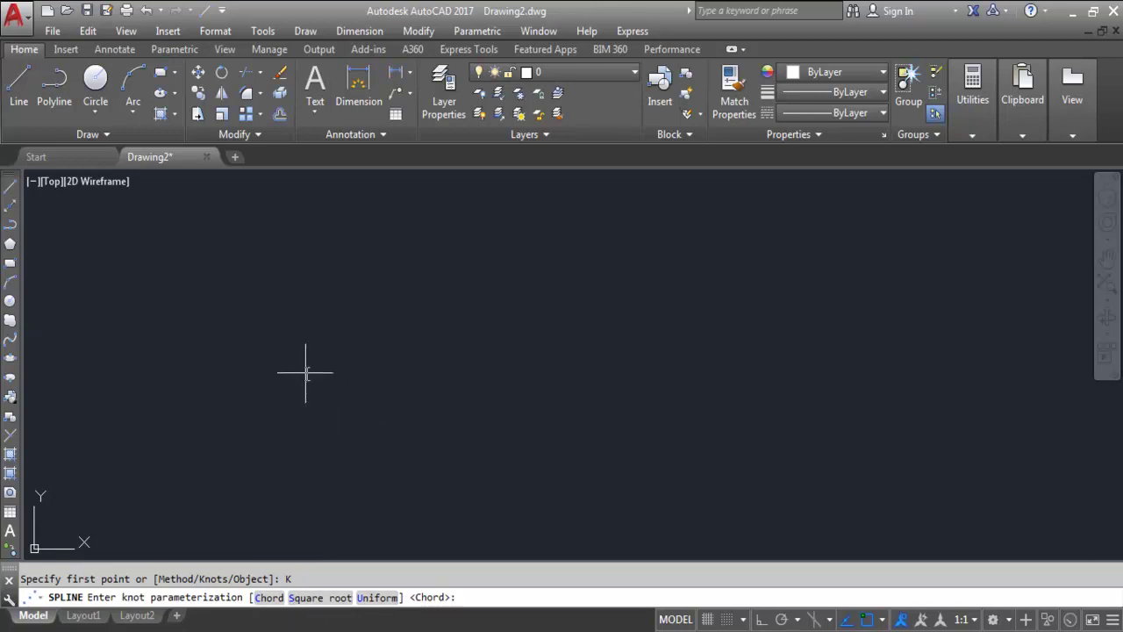
pyautogui.press('Return')
# Draw a polyline of alternating high and low vertices zigzagging left to right across the canvas.
pyautogui.click(11, 224)
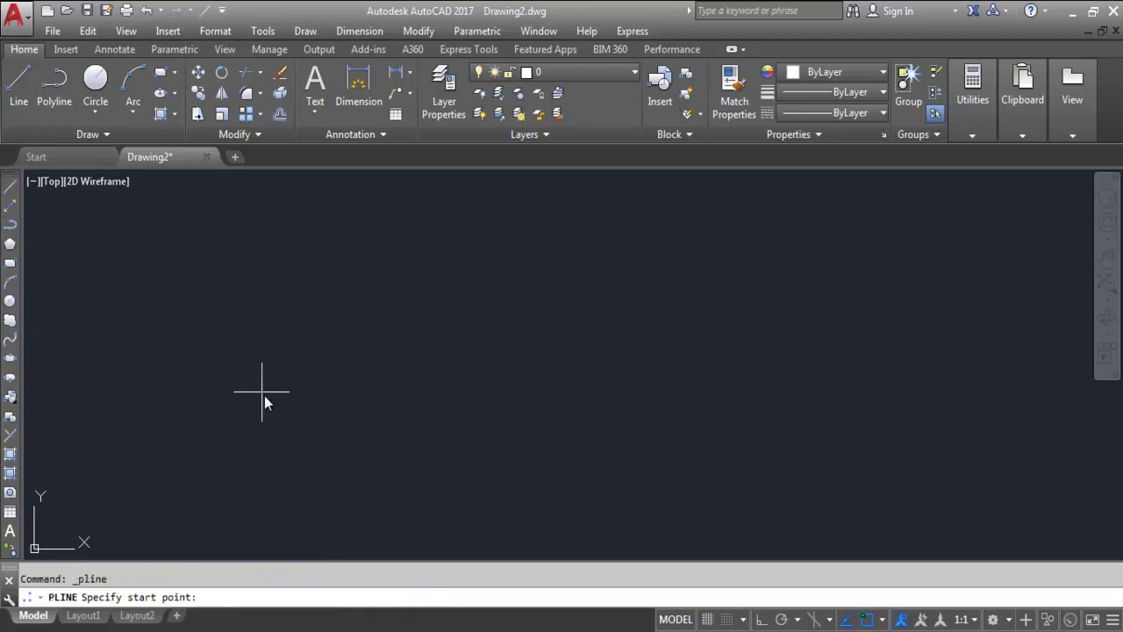
pyautogui.click(326, 411)
pyautogui.click(416, 291)
pyautogui.click(555, 451)
pyautogui.click(691, 262)
pyautogui.click(825, 492)
pyautogui.click(932, 300)
pyautogui.click(1020, 462)
pyautogui.press('Return')
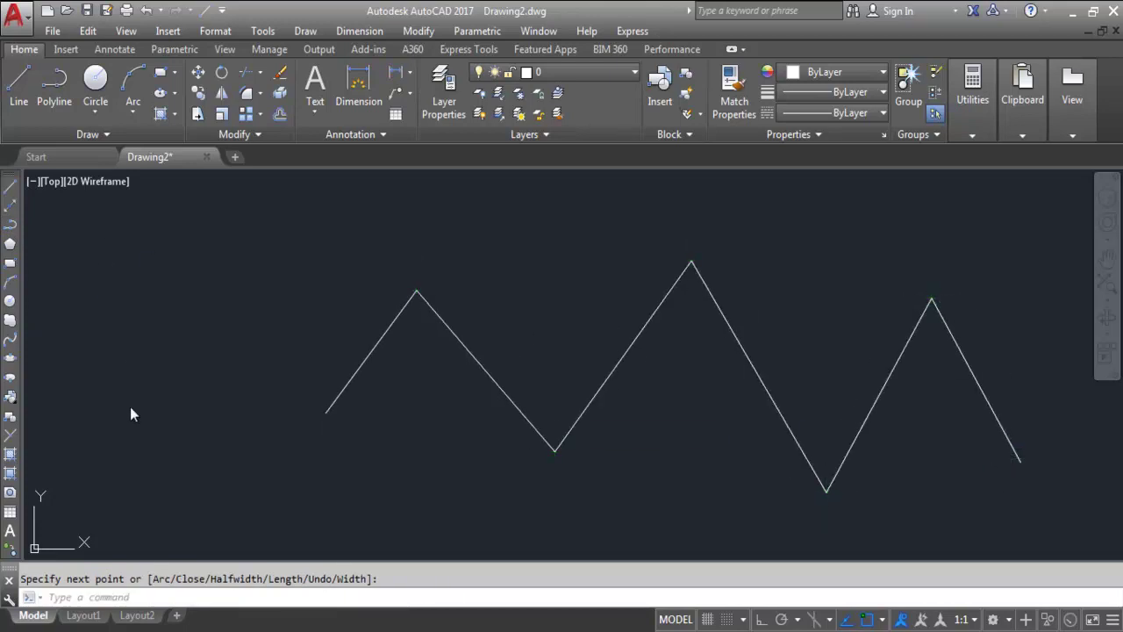
# Start a new spline with the SPL alias and set its knot parameterization to Chord.
pyautogui.write('SPL')
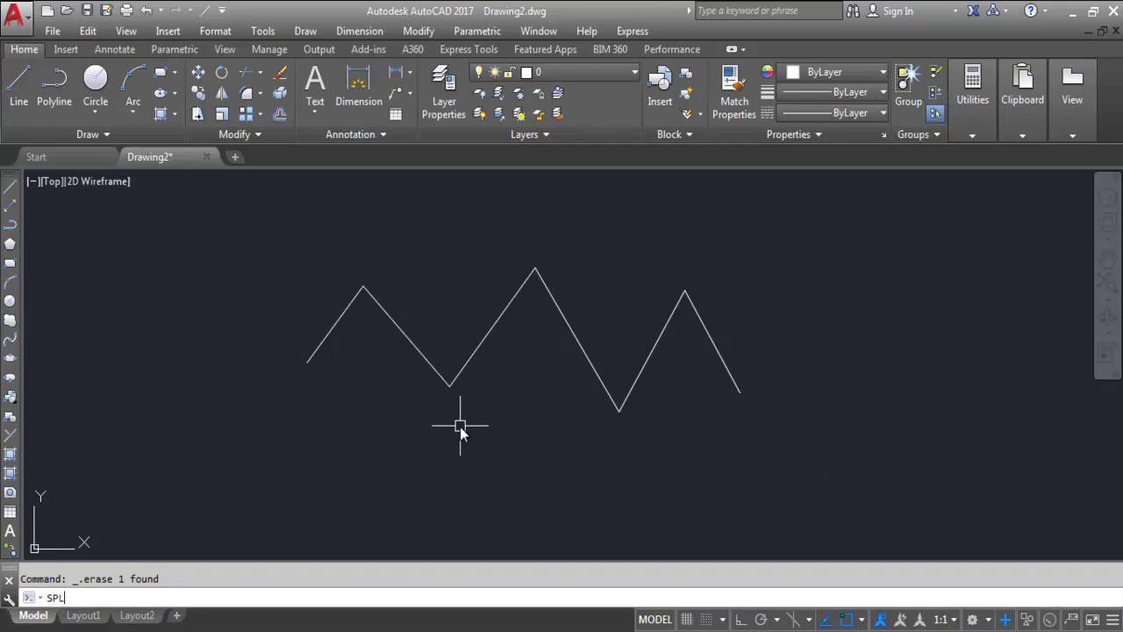
pyautogui.press('Return')
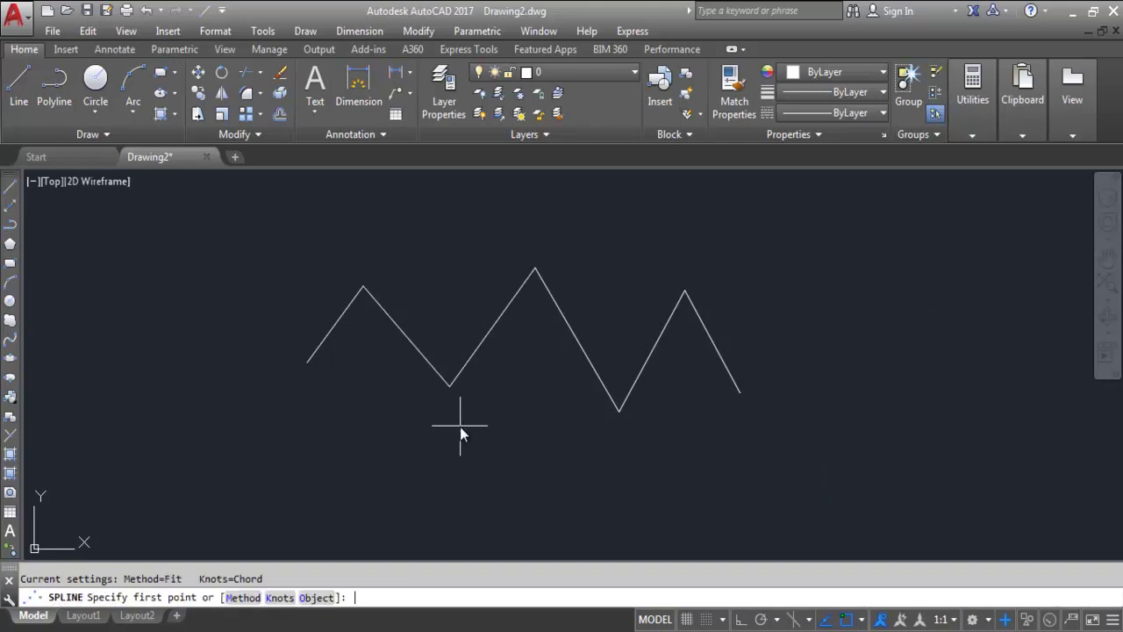
pyautogui.click(279, 597)
pyautogui.click(269, 597)
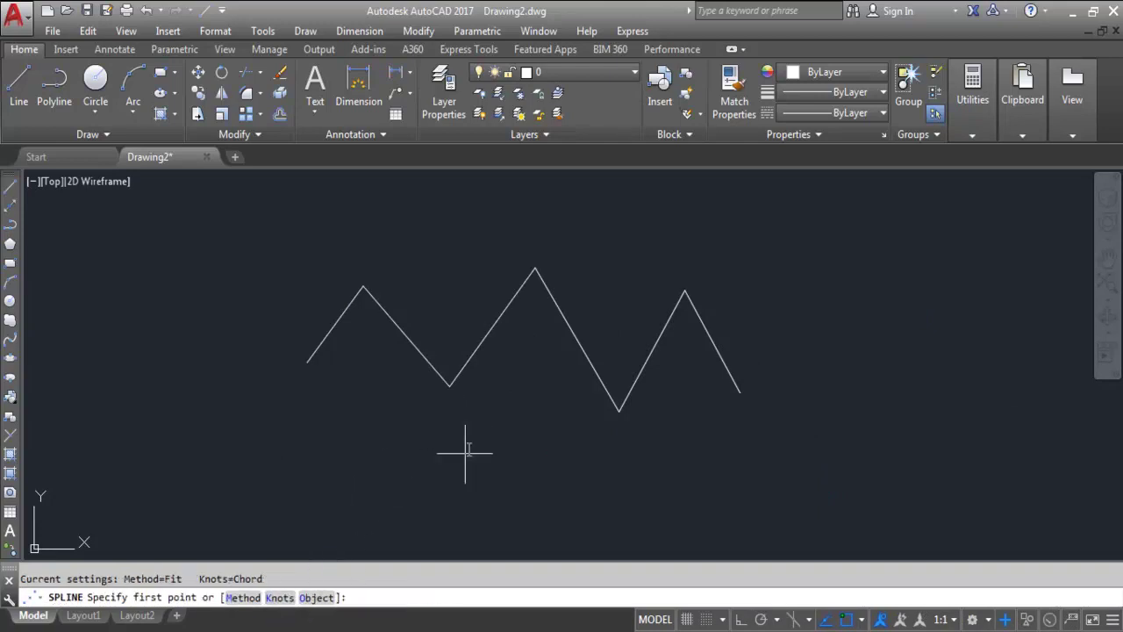
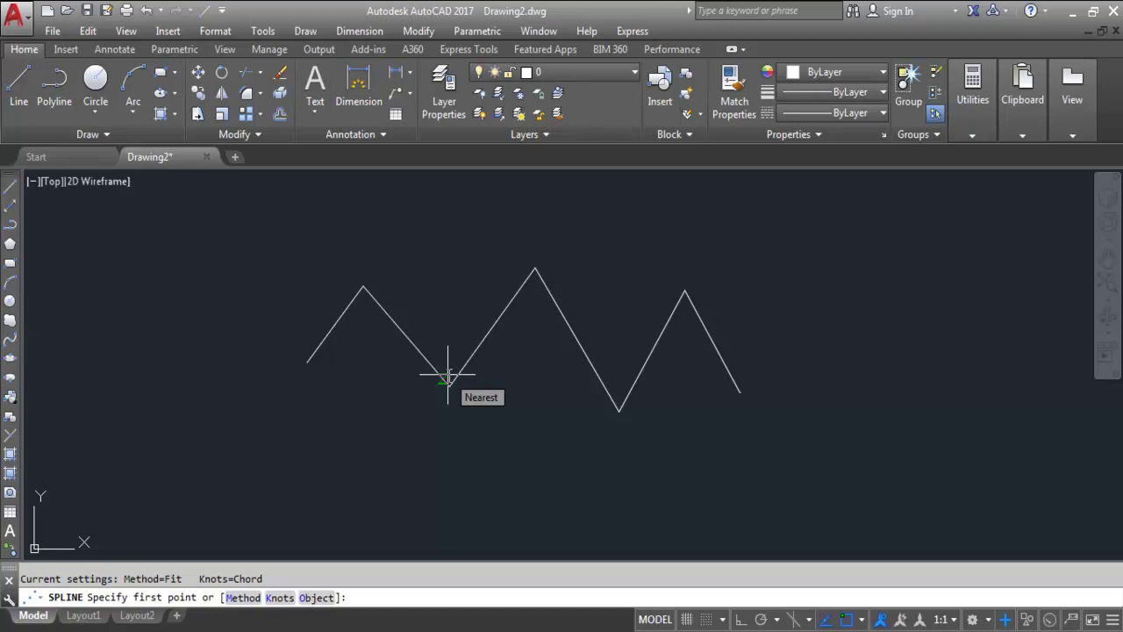
# Draw a spline through all seven zigzag vertices, from left end to right end.
pyautogui.click(308, 360)
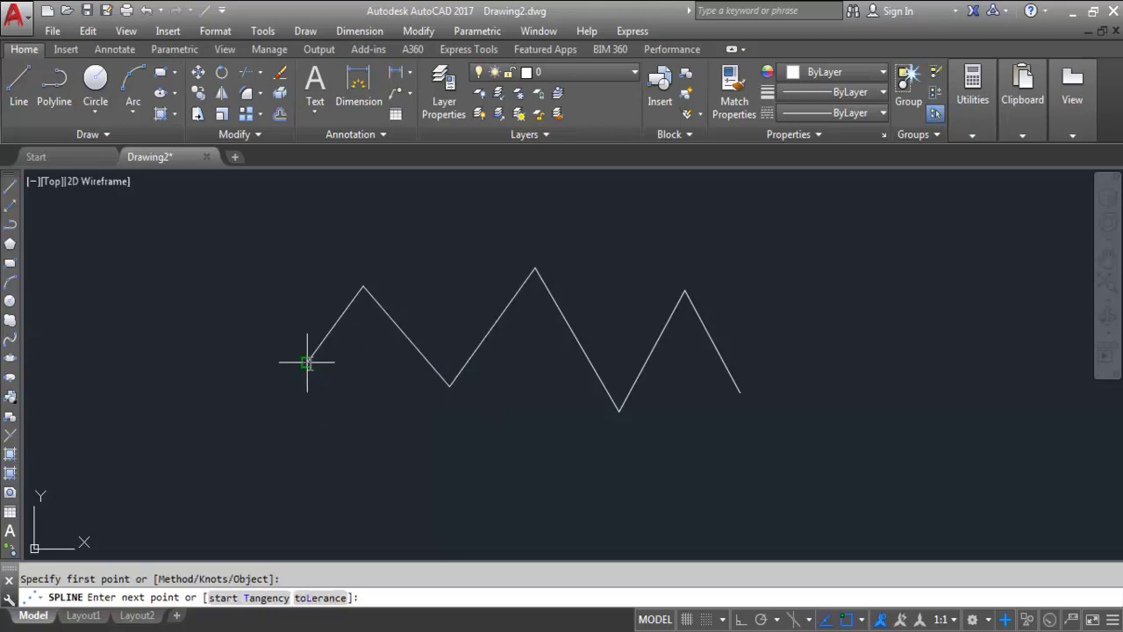
pyautogui.click(369, 283)
pyautogui.click(450, 384)
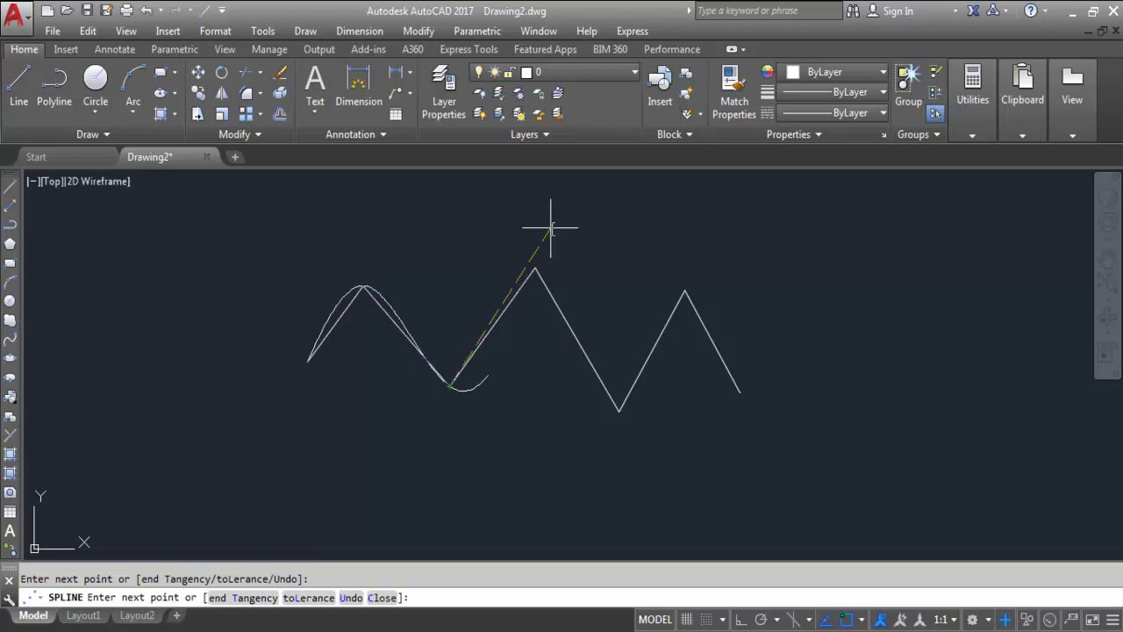
pyautogui.click(535, 268)
pyautogui.click(618, 411)
pyautogui.click(684, 291)
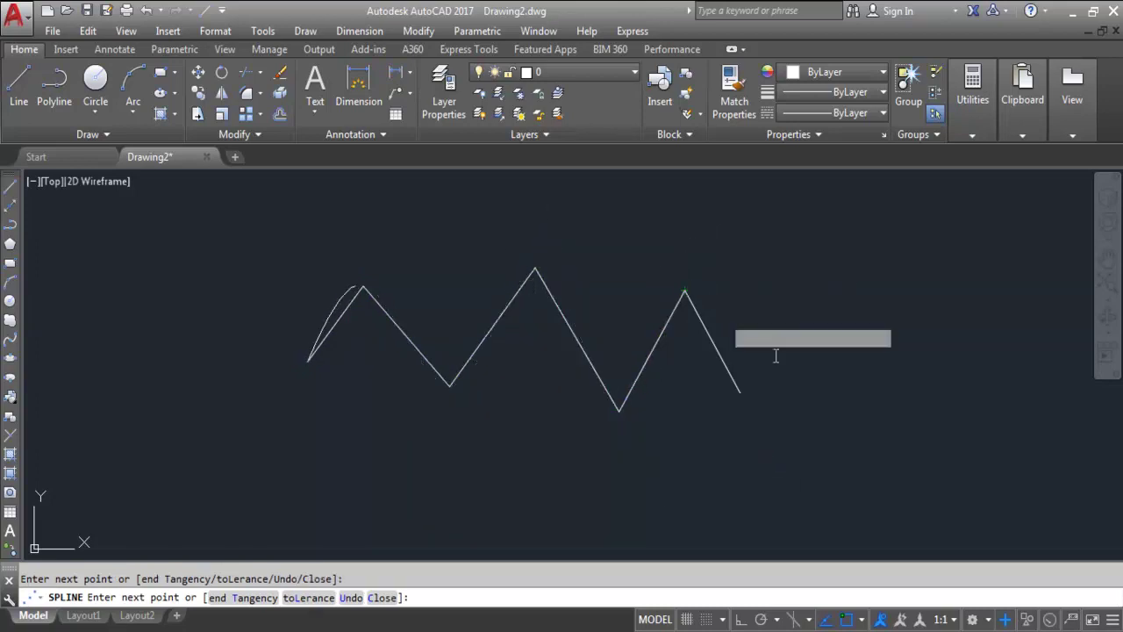
pyautogui.click(741, 395)
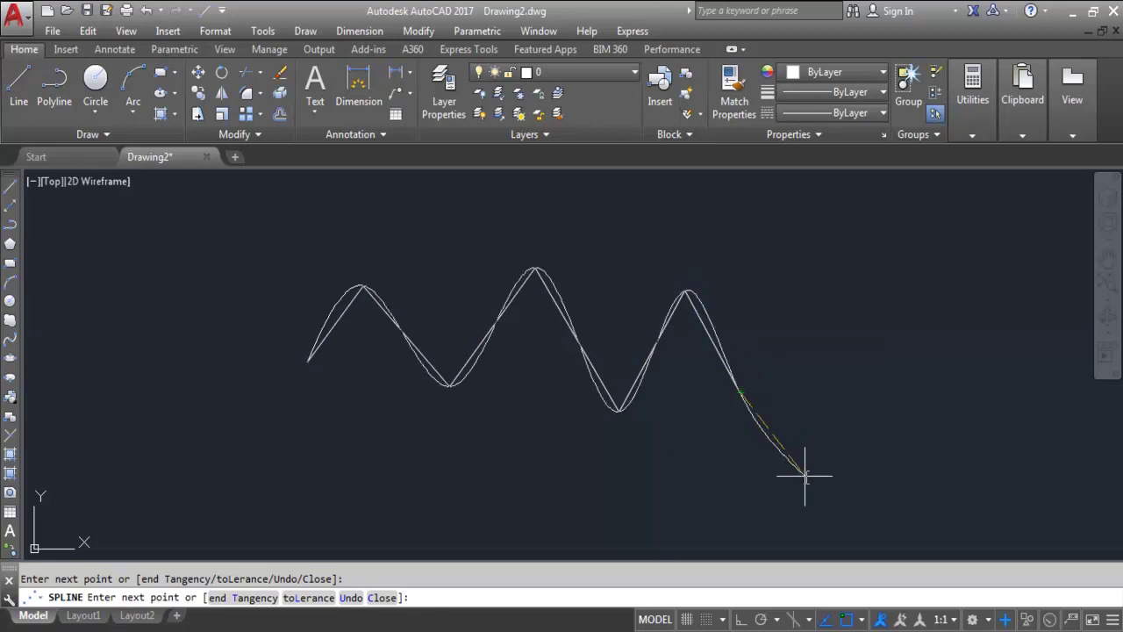
pyautogui.press('Return')
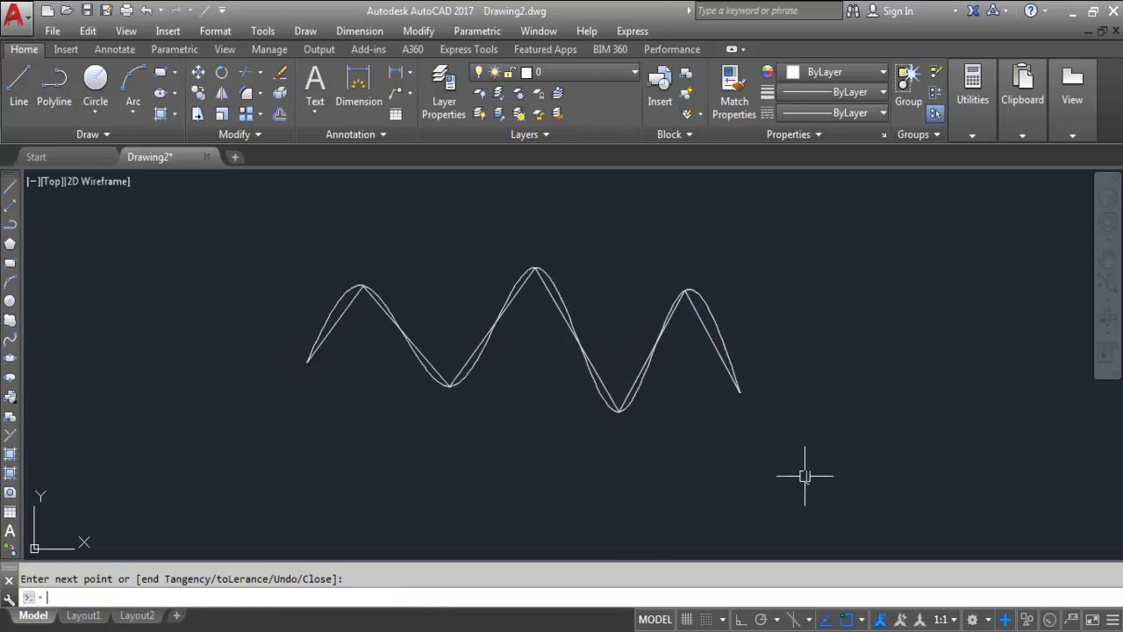
# Colour the new spline green, then start another SPLINE command.
pyautogui.click(704, 309)
pyautogui.click(838, 72)
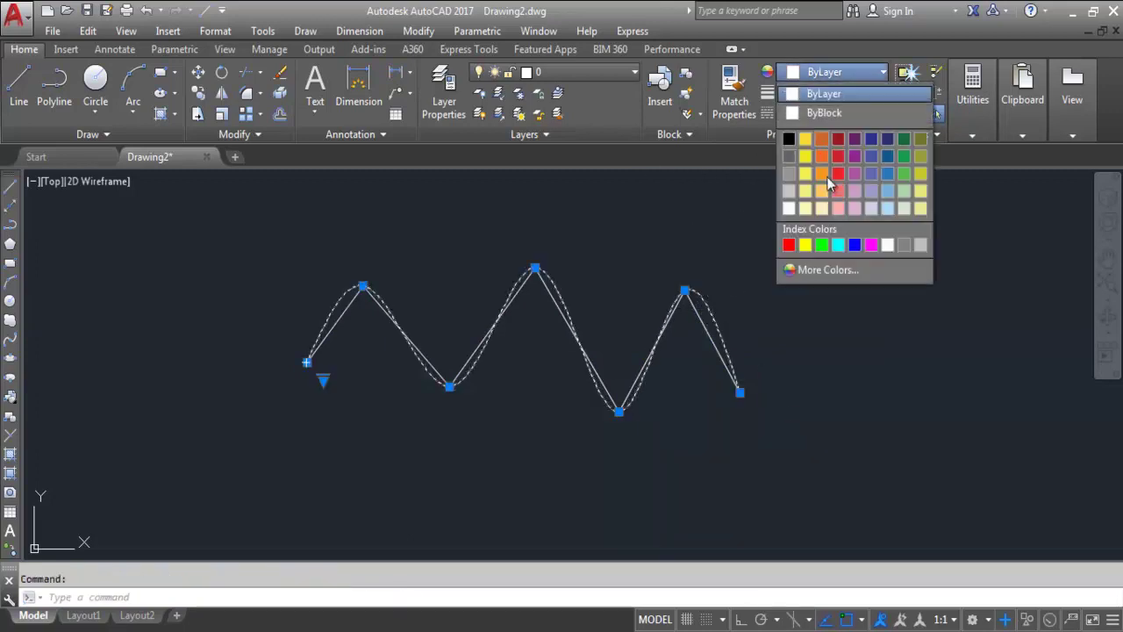
pyautogui.click(821, 245)
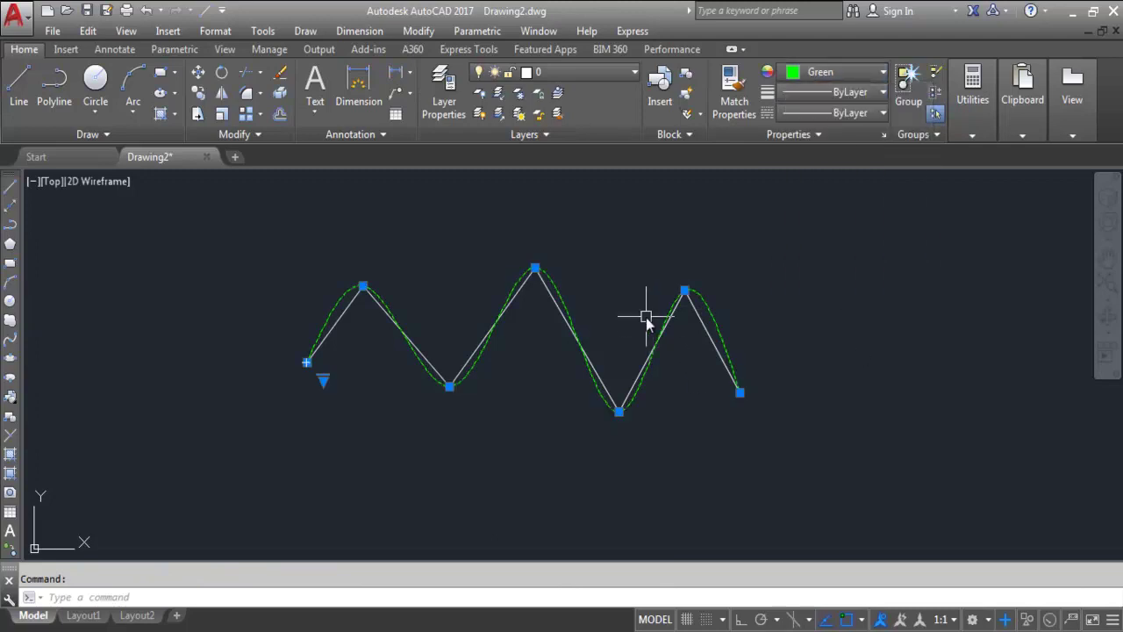
pyautogui.press('Escape')
pyautogui.write('sp')
pyautogui.press('Return')
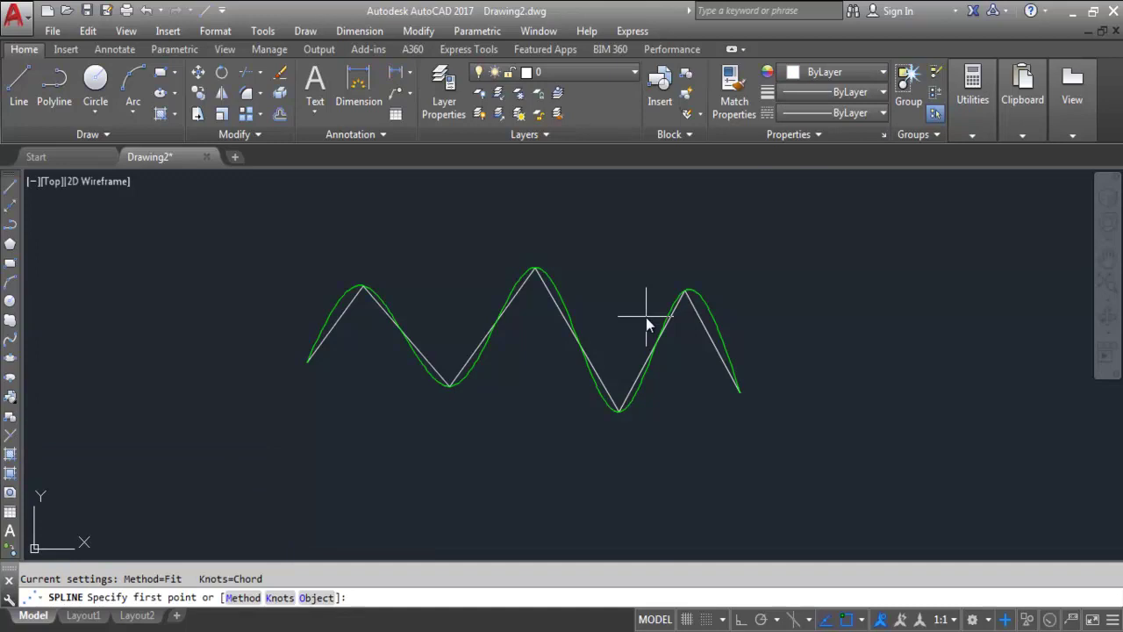
# Set the spline knots to Square root and fit it through the seven zigzag vertices.
pyautogui.click(279, 597)
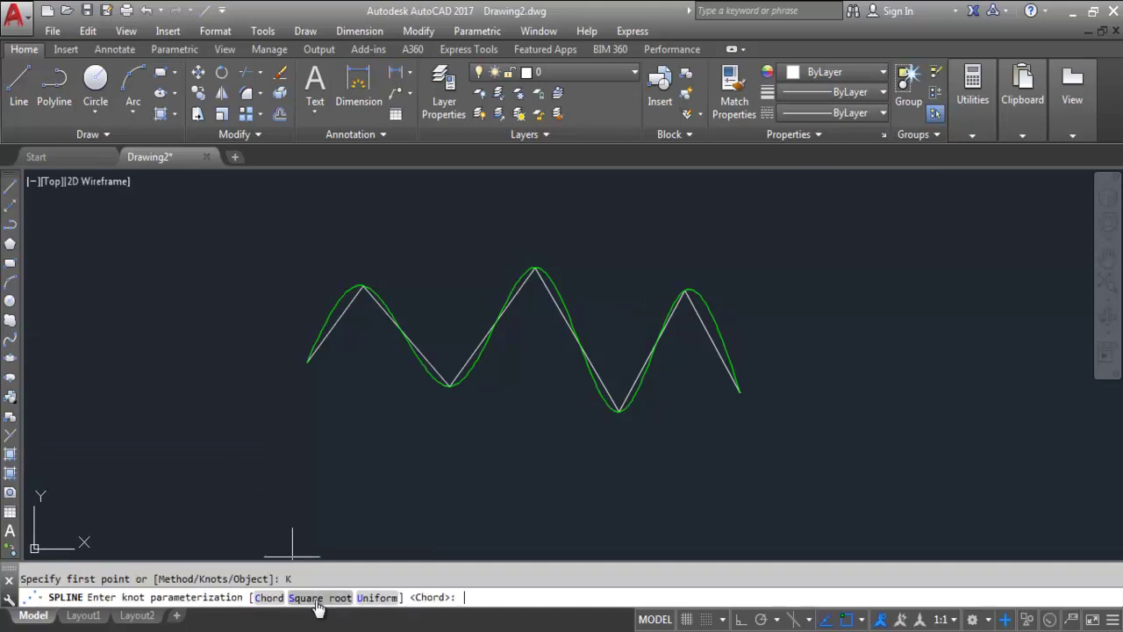
pyautogui.click(323, 598)
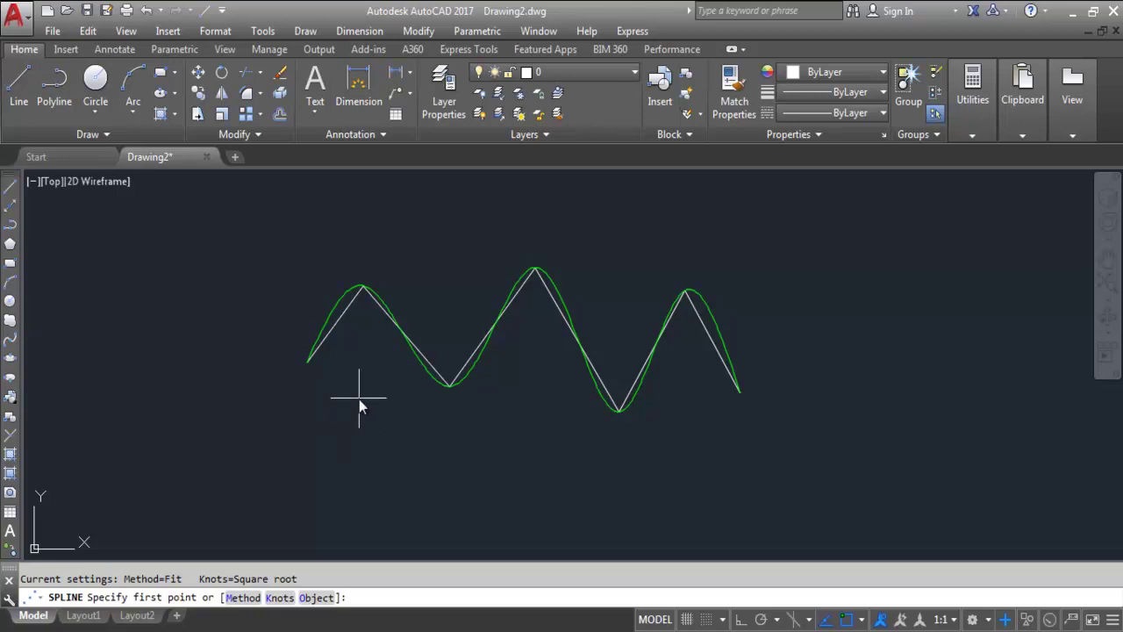
pyautogui.click(307, 362)
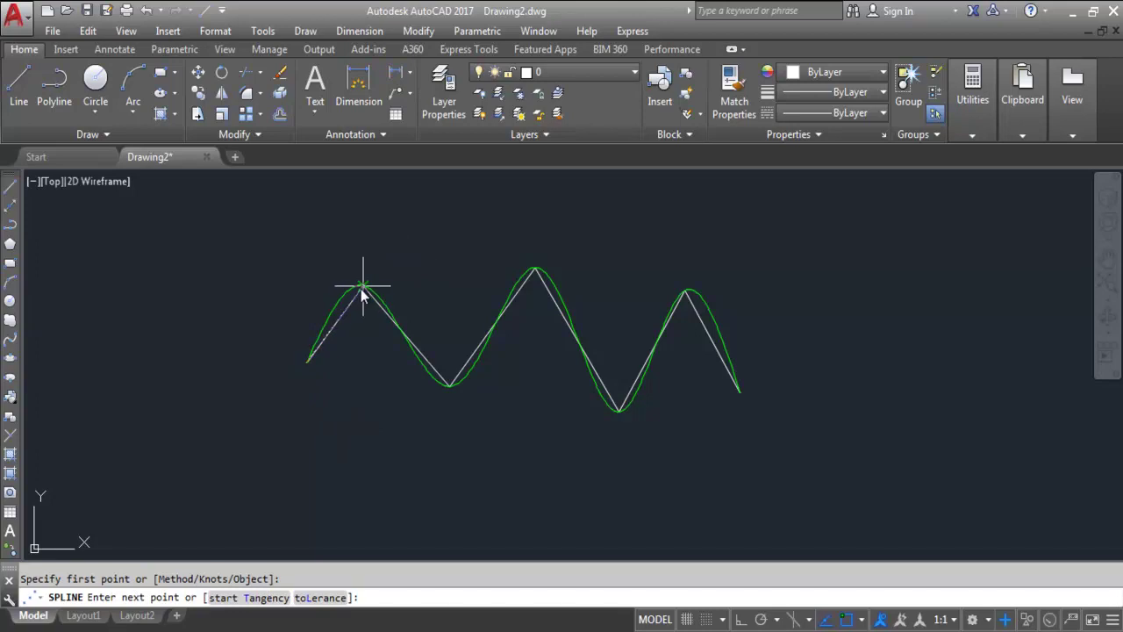
pyautogui.click(361, 287)
pyautogui.click(448, 385)
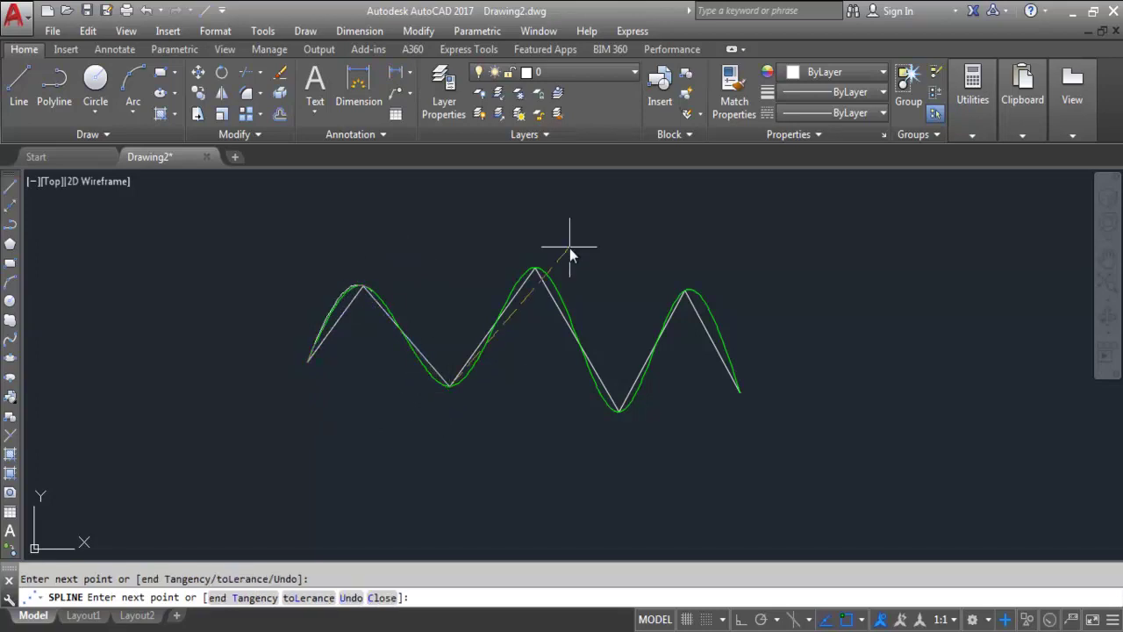
pyautogui.click(535, 268)
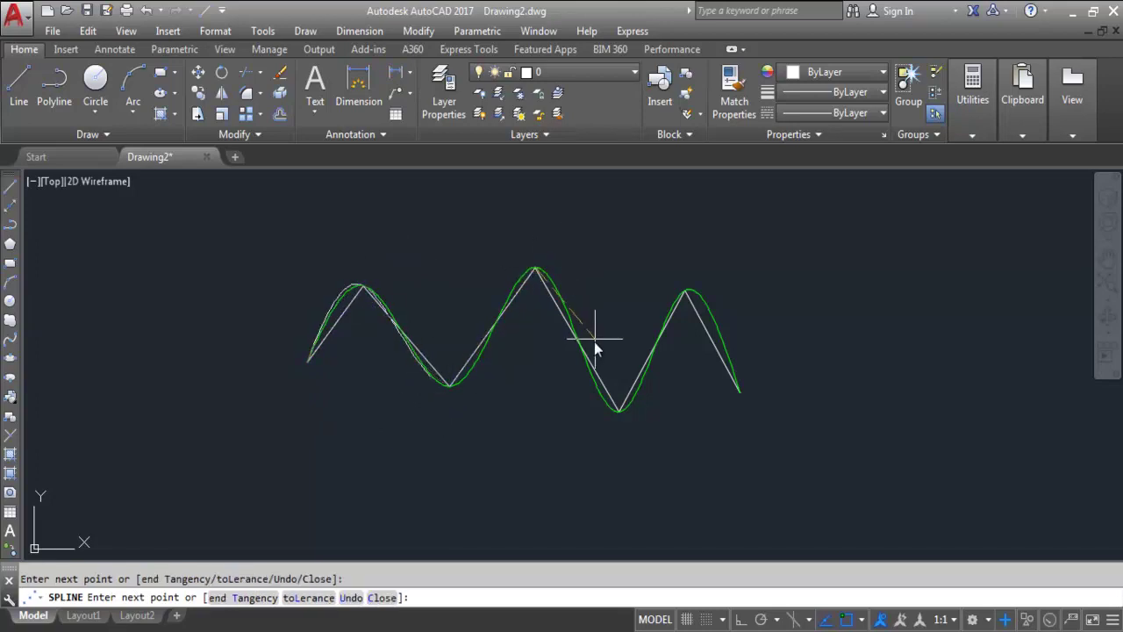
pyautogui.click(620, 413)
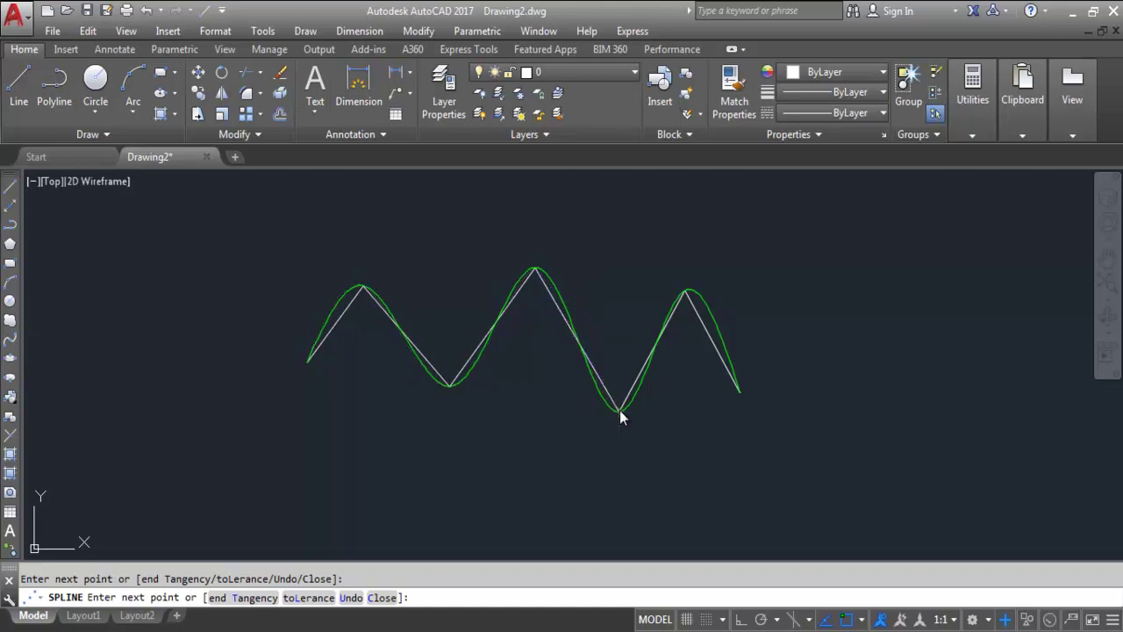
pyautogui.click(687, 290)
pyautogui.click(739, 392)
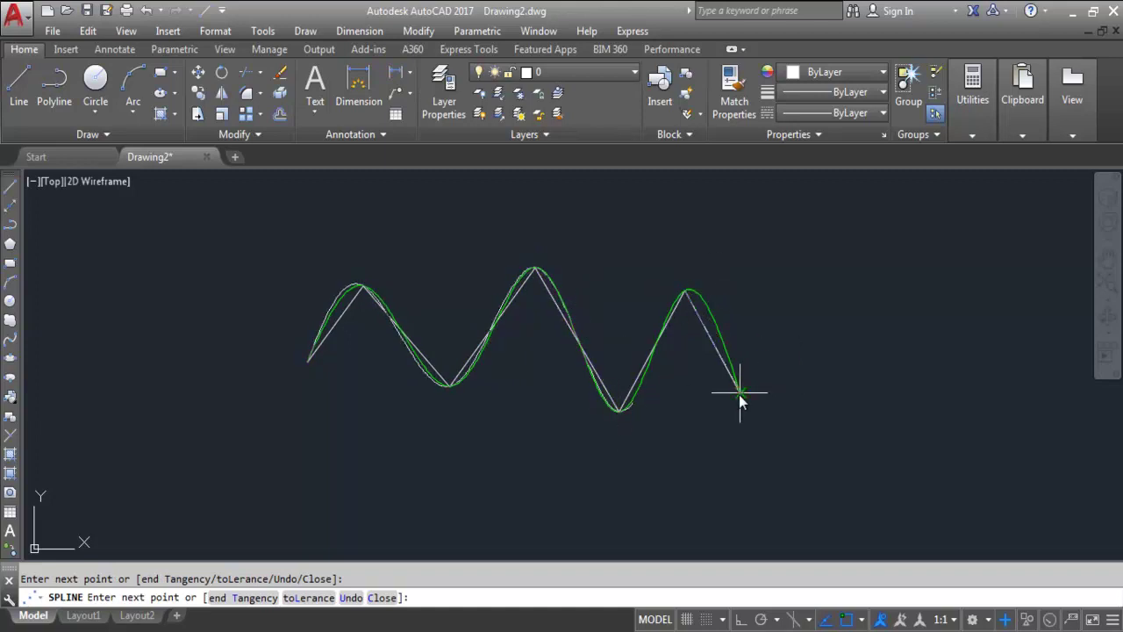
pyautogui.press('Return')
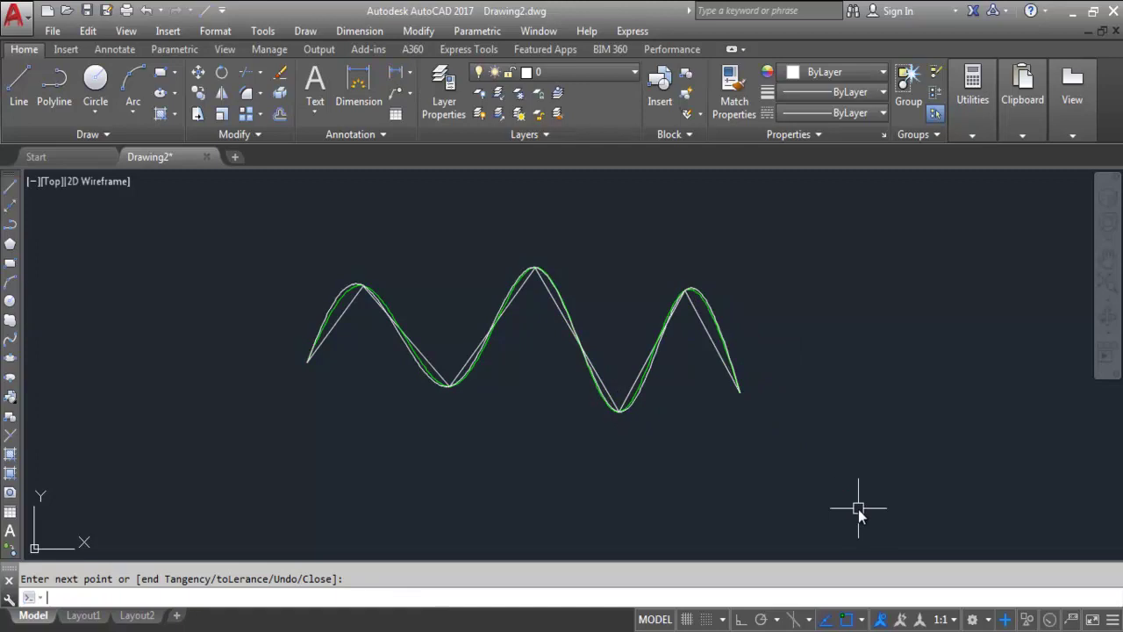
# Colour the square-root spline yellow.
pyautogui.scroll(5, 777, 328)
pyautogui.click(753, 461)
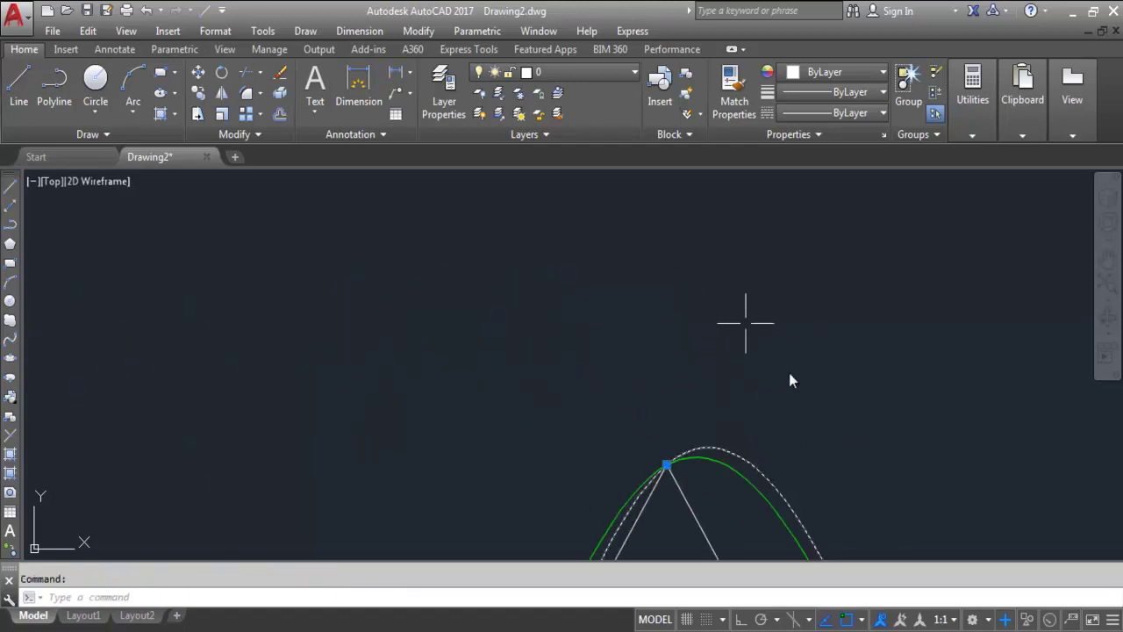
pyautogui.click(814, 74)
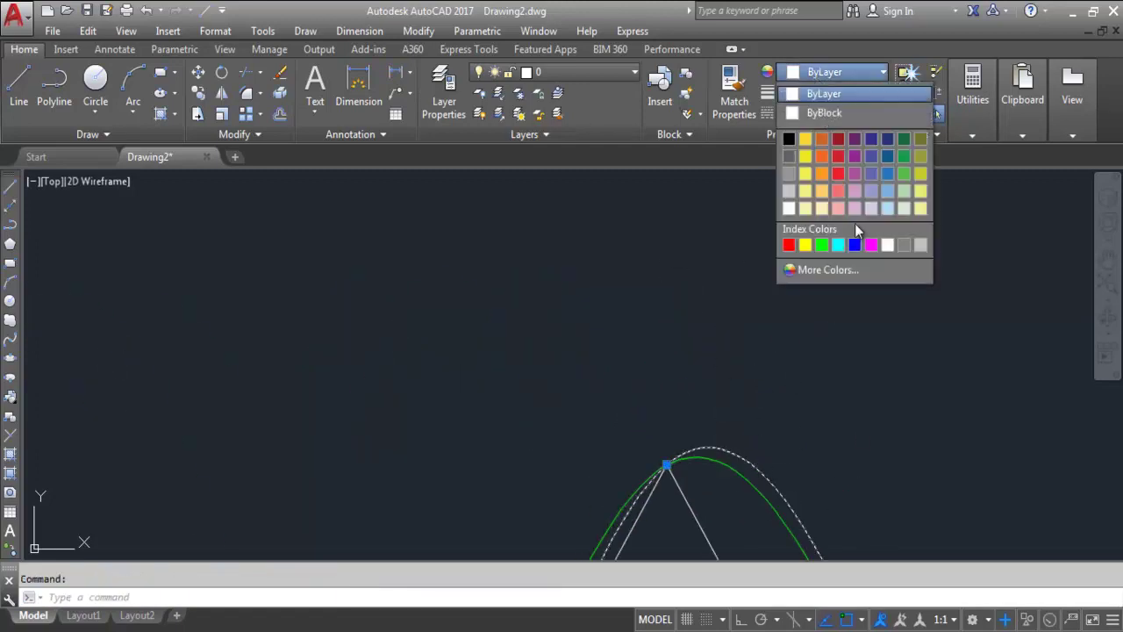
pyautogui.click(805, 245)
pyautogui.press('Escape')
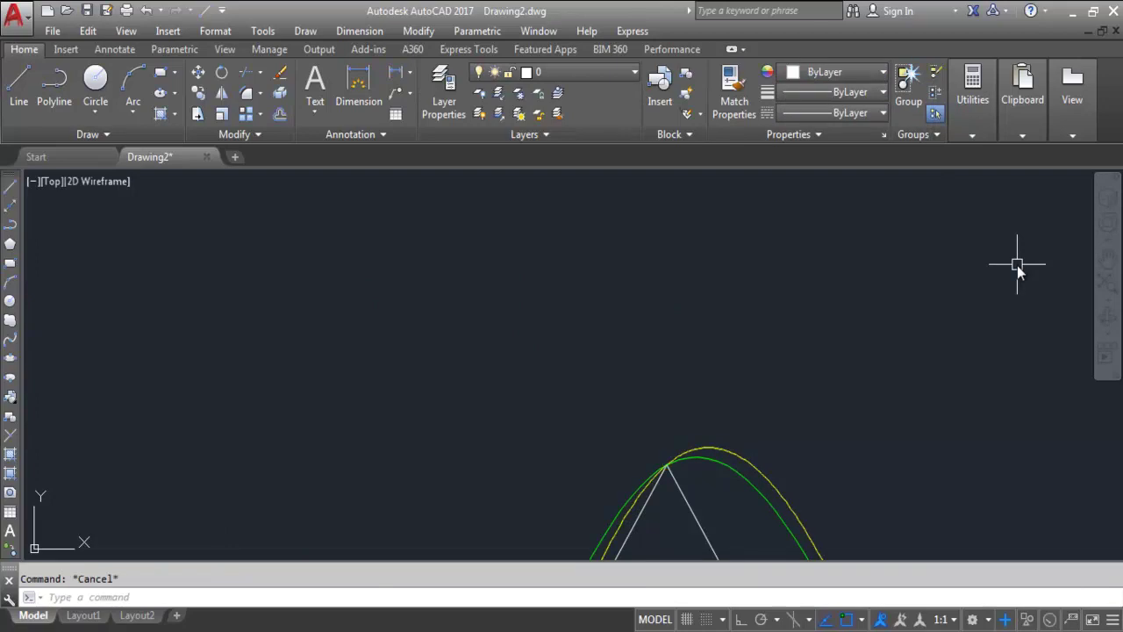
pyautogui.scroll(-5, 597, 258)
pyautogui.scroll(2, 518, 360)
pyautogui.scroll(-2, 501, 405)
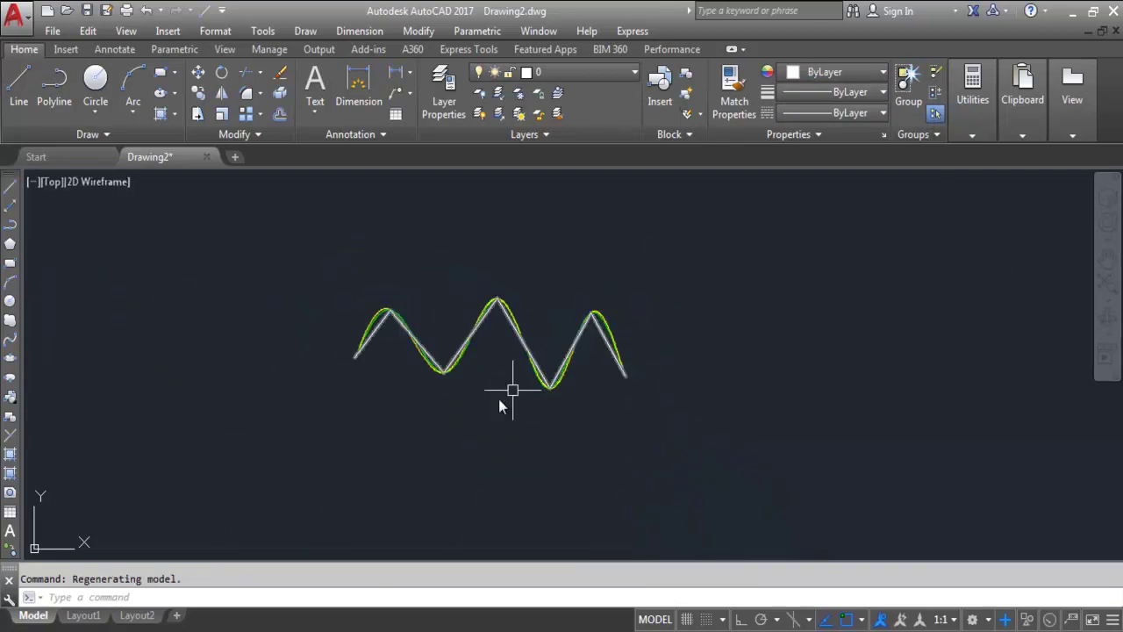
# Start a new spline with Uniform knot parameterization.
pyautogui.write('spl')
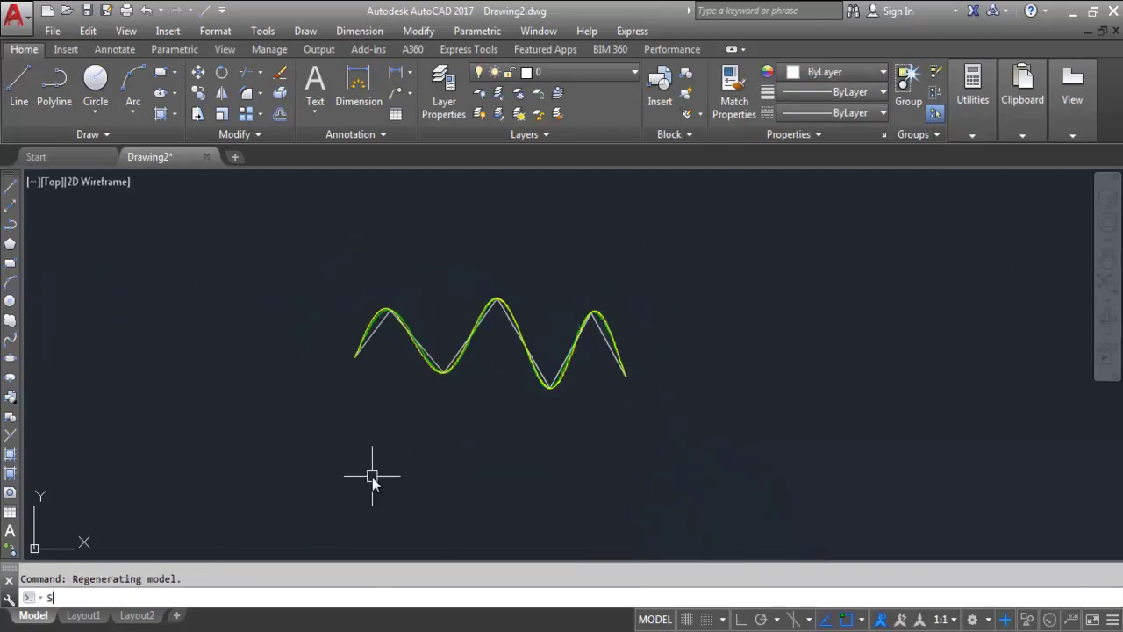
pyautogui.press('Return')
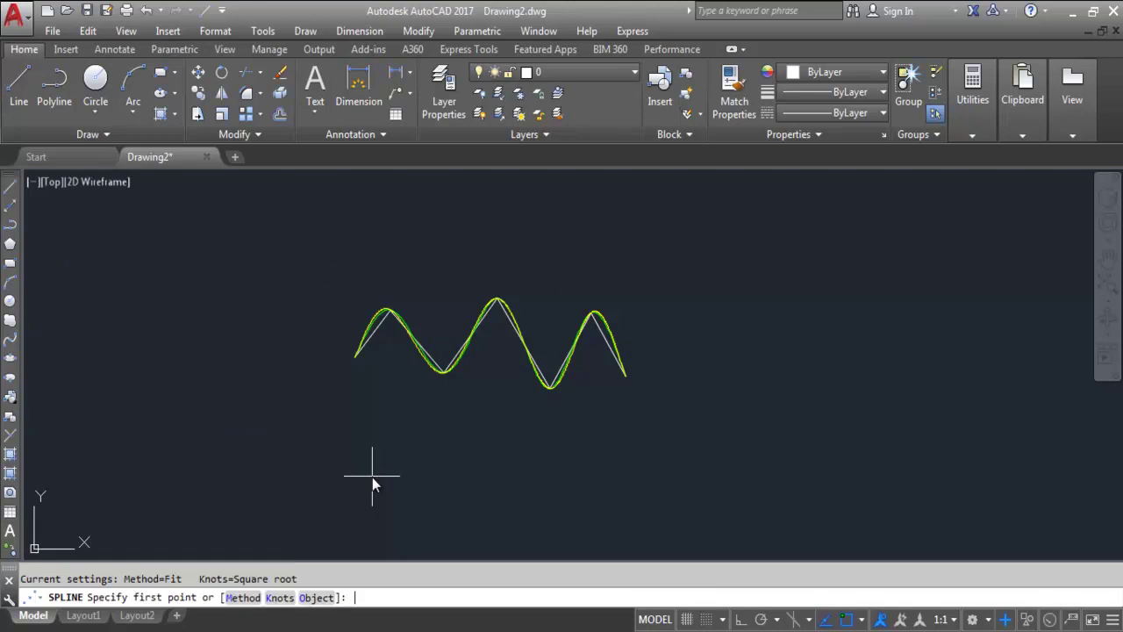
pyautogui.click(283, 598)
pyautogui.click(378, 599)
# Fit the Uniform spline through the left end, first peak, valley and right peak.
pyautogui.scroll(5, 398, 373)
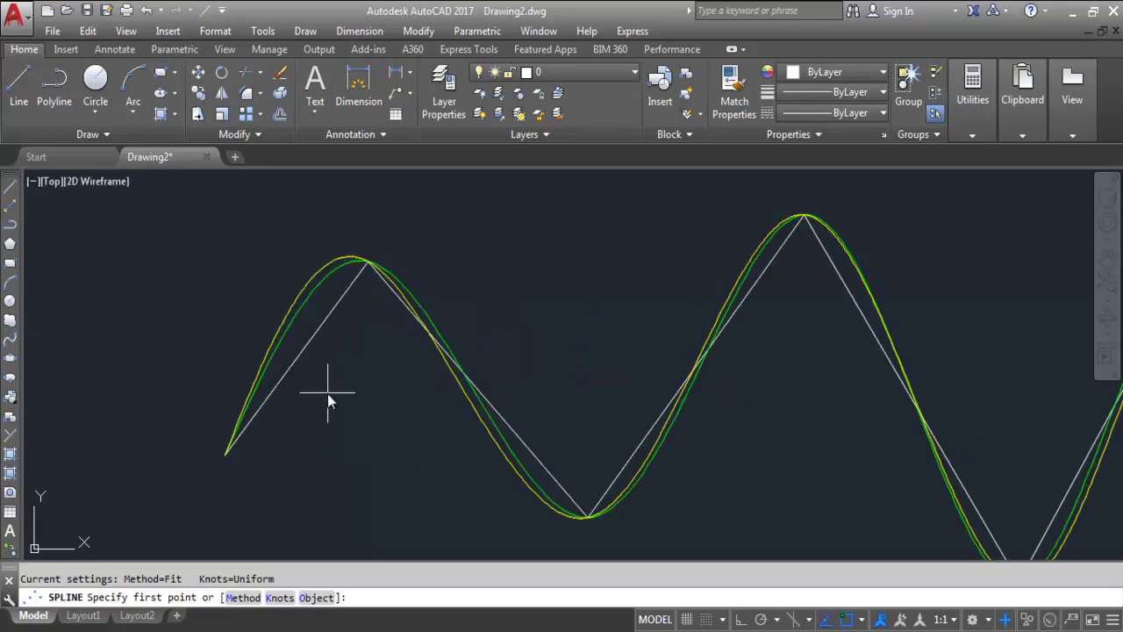
pyautogui.click(226, 455)
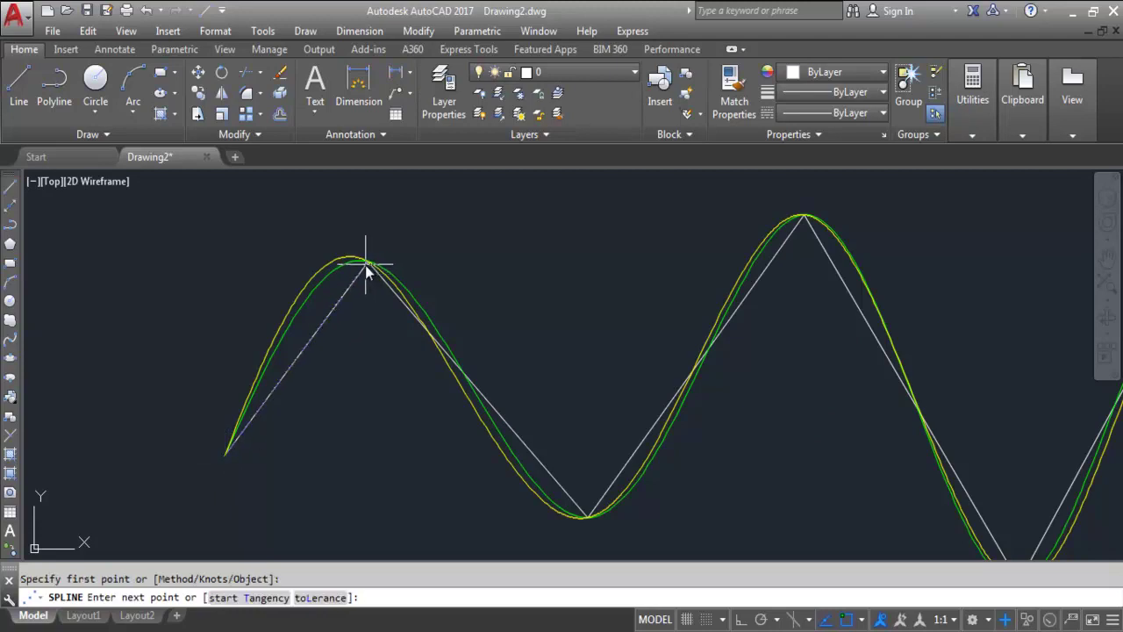
pyautogui.click(367, 262)
pyautogui.click(586, 517)
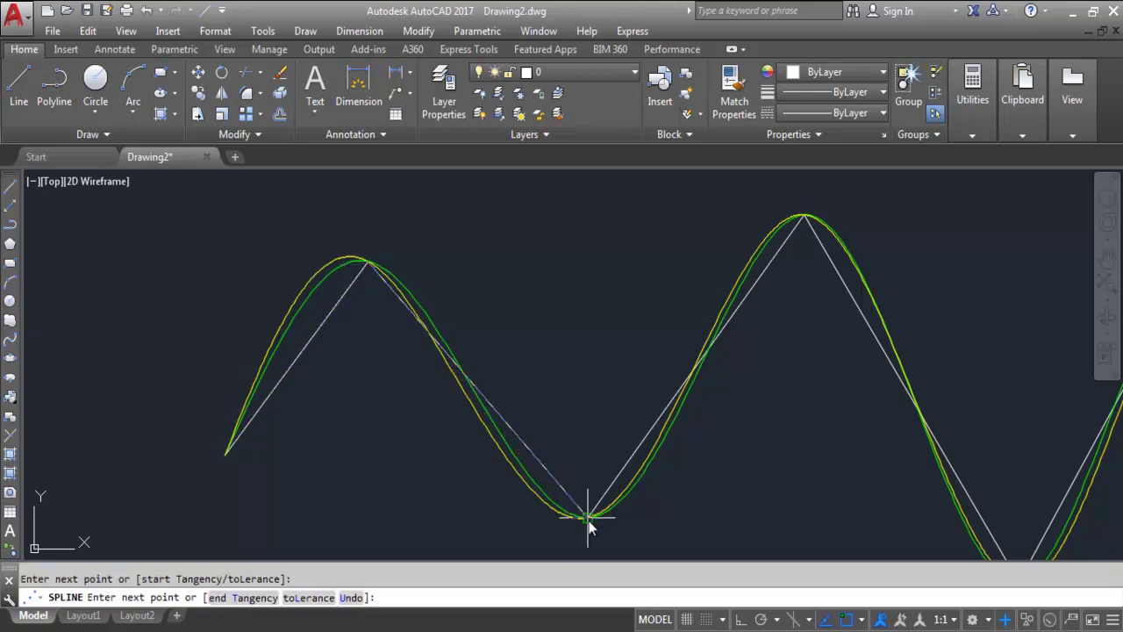
pyautogui.click(803, 216)
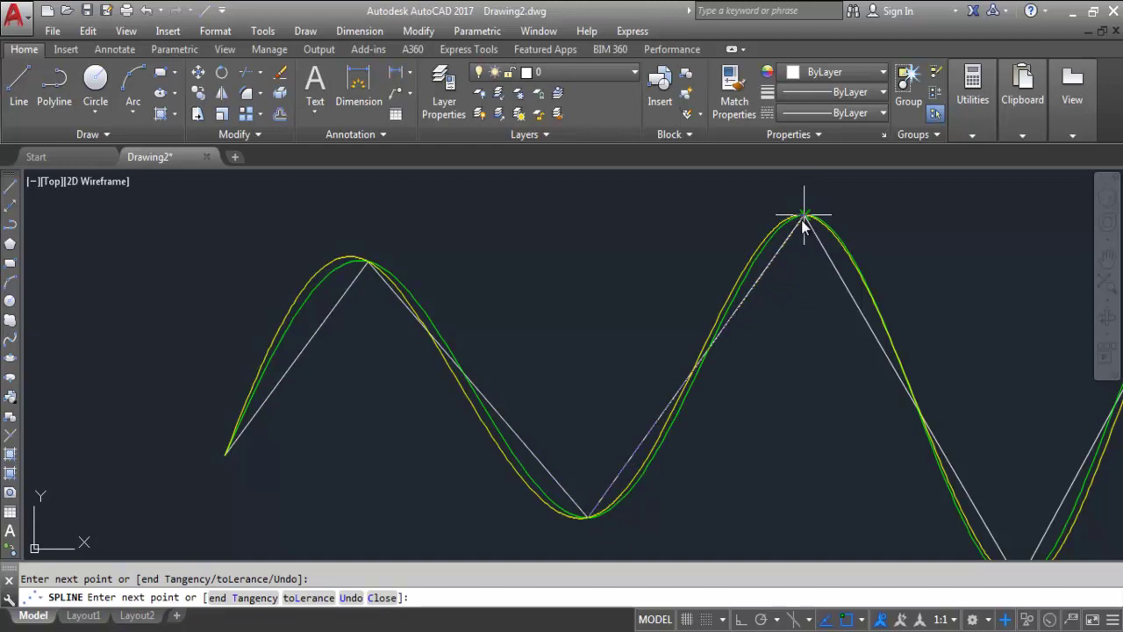
pyautogui.scroll(-5, 747, 338)
pyautogui.scroll(5, 872, 435)
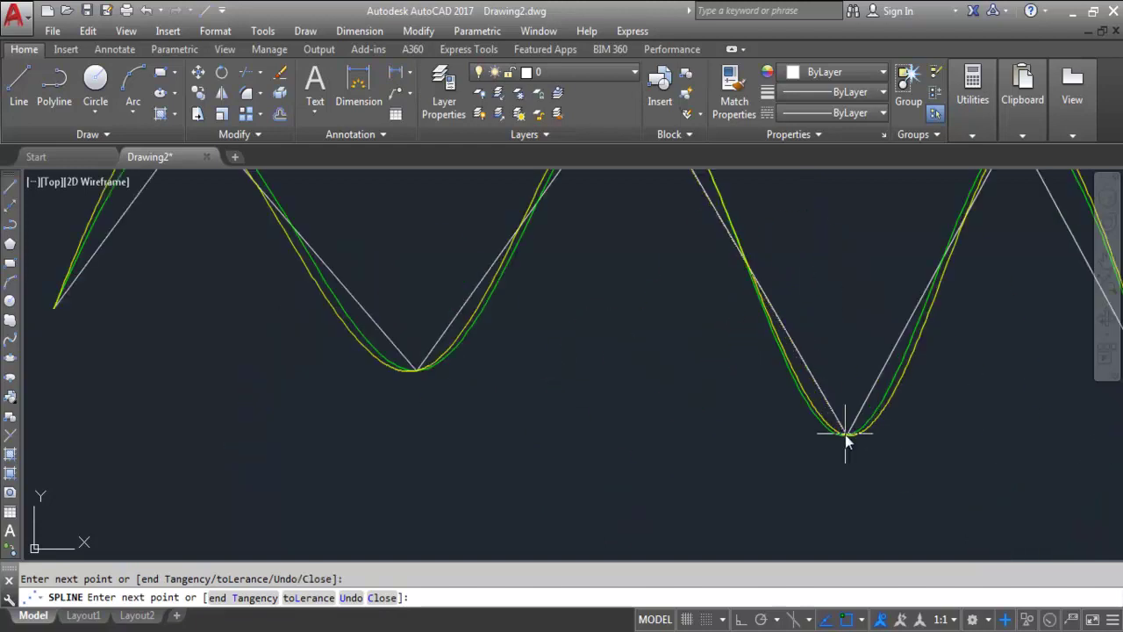
pyautogui.scroll(-5, 829, 442)
pyautogui.scroll(4, 753, 445)
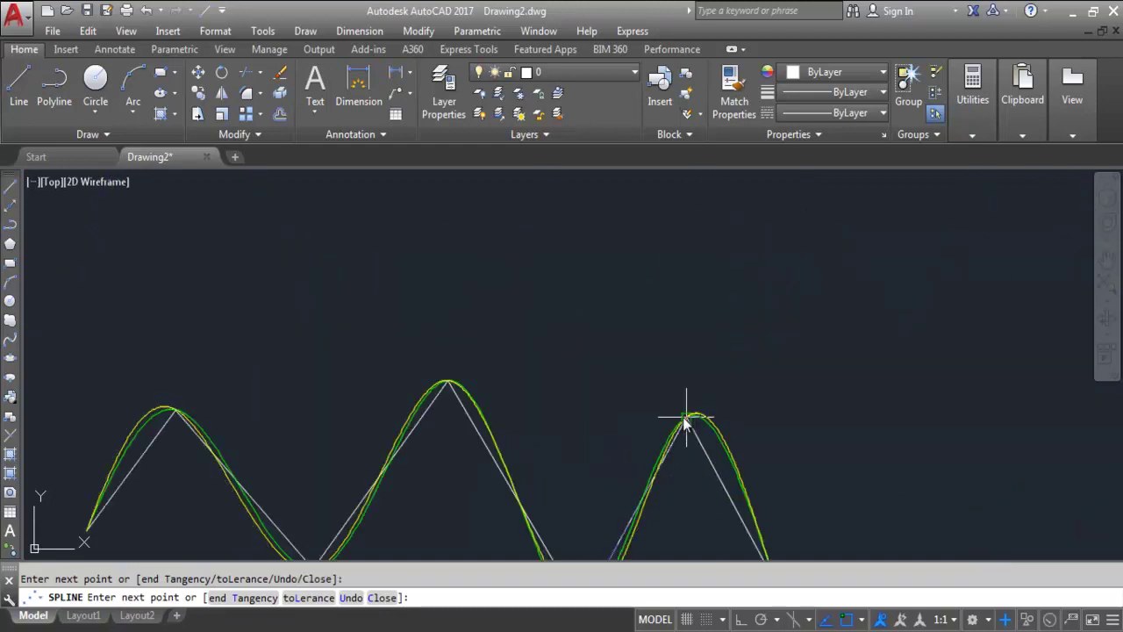
pyautogui.scroll(-5, 752, 401)
pyautogui.scroll(5, 776, 448)
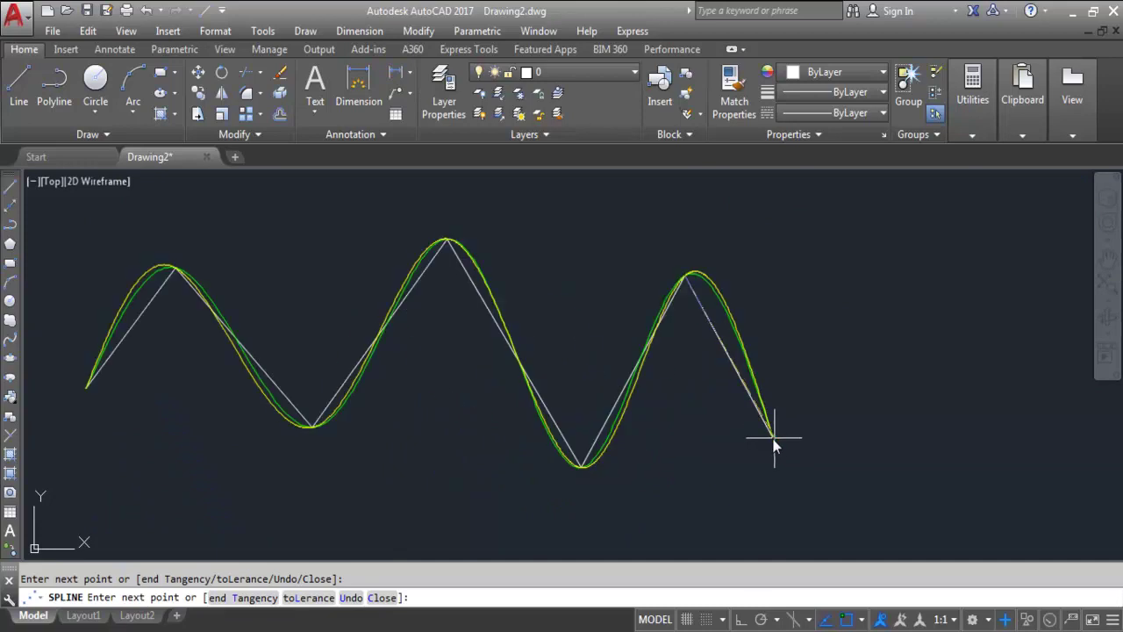
pyautogui.press('Return')
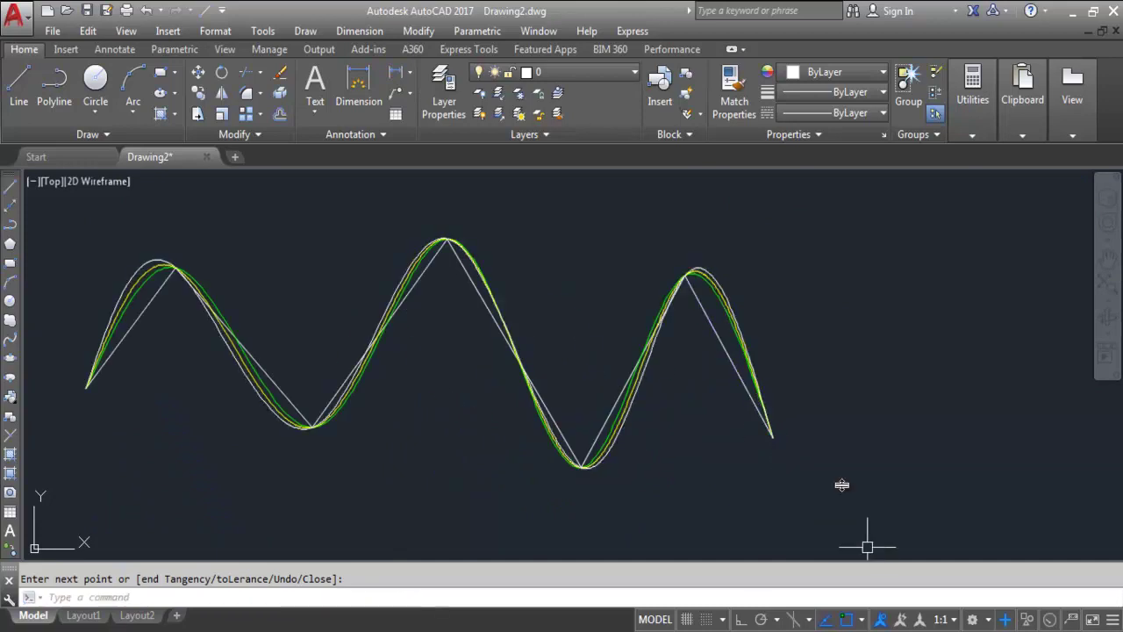
pyautogui.scroll(5, 748, 259)
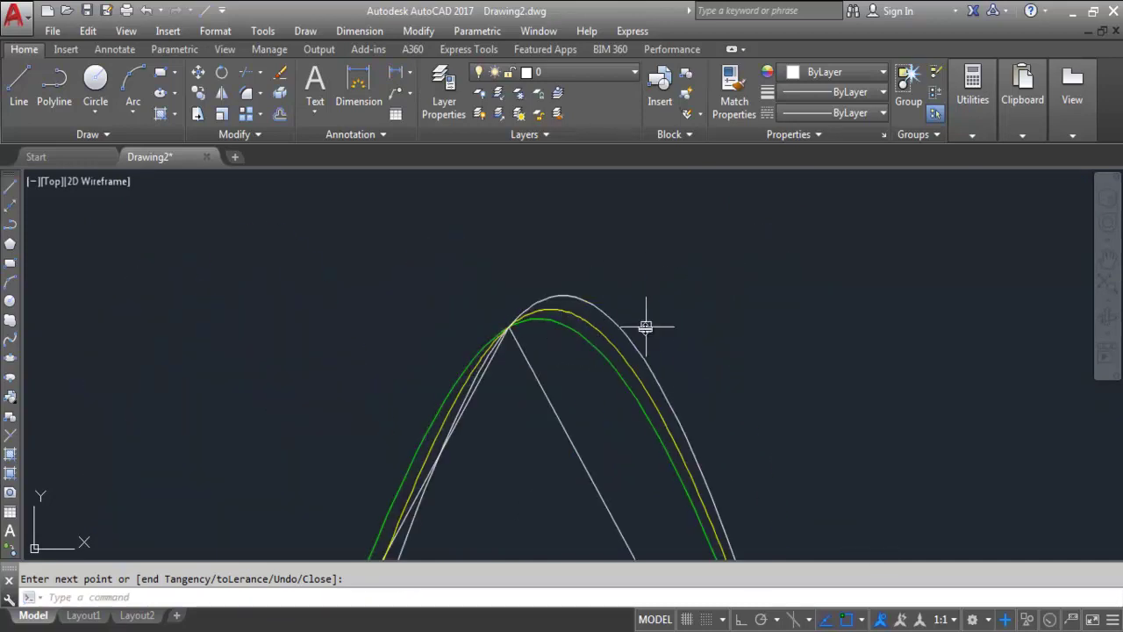
pyautogui.scroll(-2, 802, 302)
pyautogui.scroll(-2, 339, 384)
pyautogui.scroll(-2, 532, 353)
pyautogui.scroll(5, 313, 428)
pyautogui.scroll(-3, 433, 343)
pyautogui.scroll(3, 388, 401)
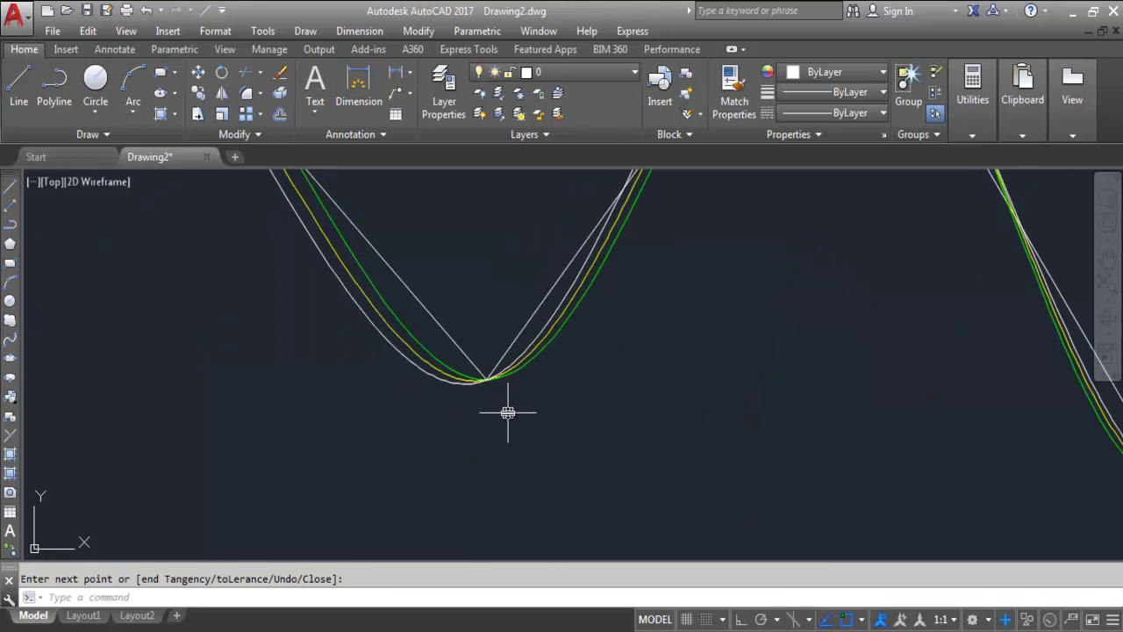
pyautogui.scroll(-3, 501, 459)
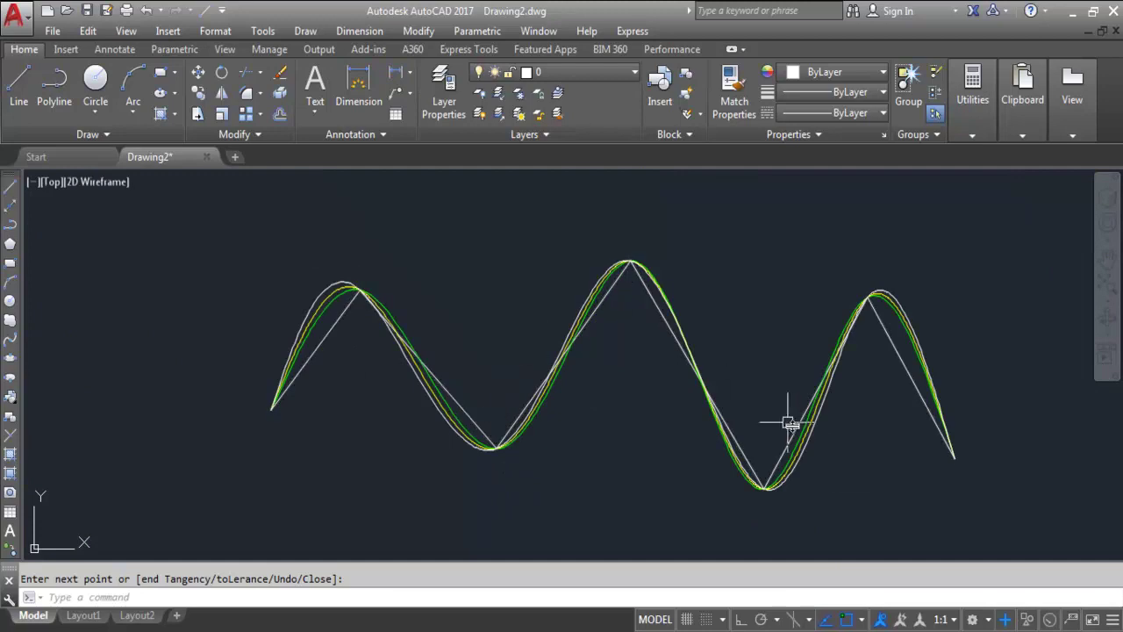
pyautogui.scroll(1, 733, 491)
pyautogui.scroll(-3, 843, 494)
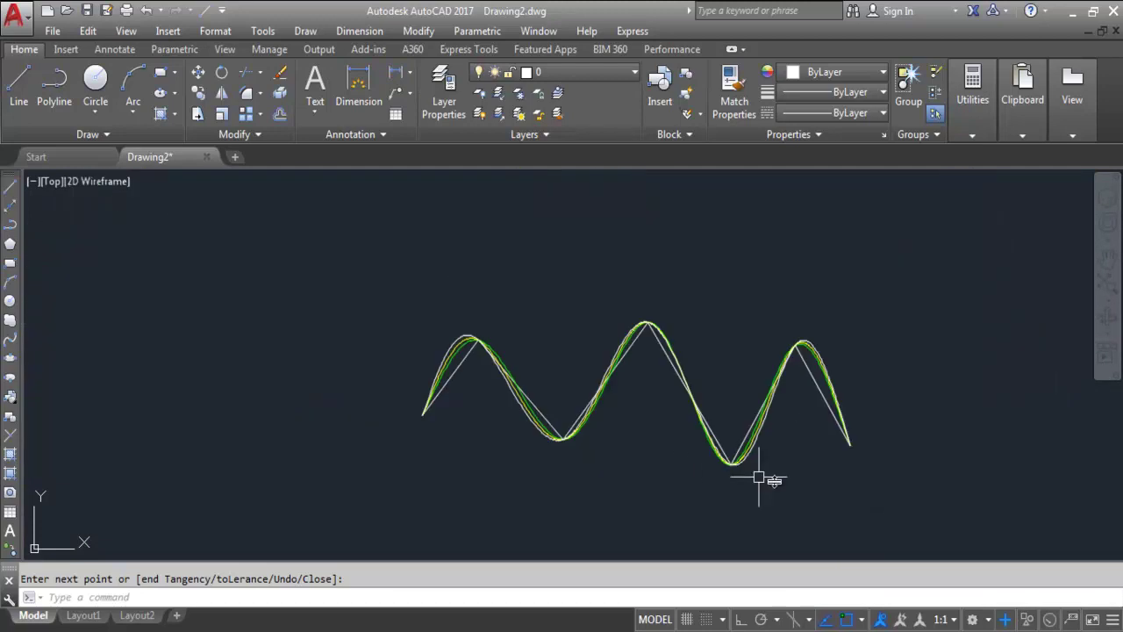
pyautogui.press('Return')
pyautogui.click(807, 491)
pyautogui.click(377, 325)
# Delete the four selected curves and cancel a started spline command.
pyautogui.press('Delete')
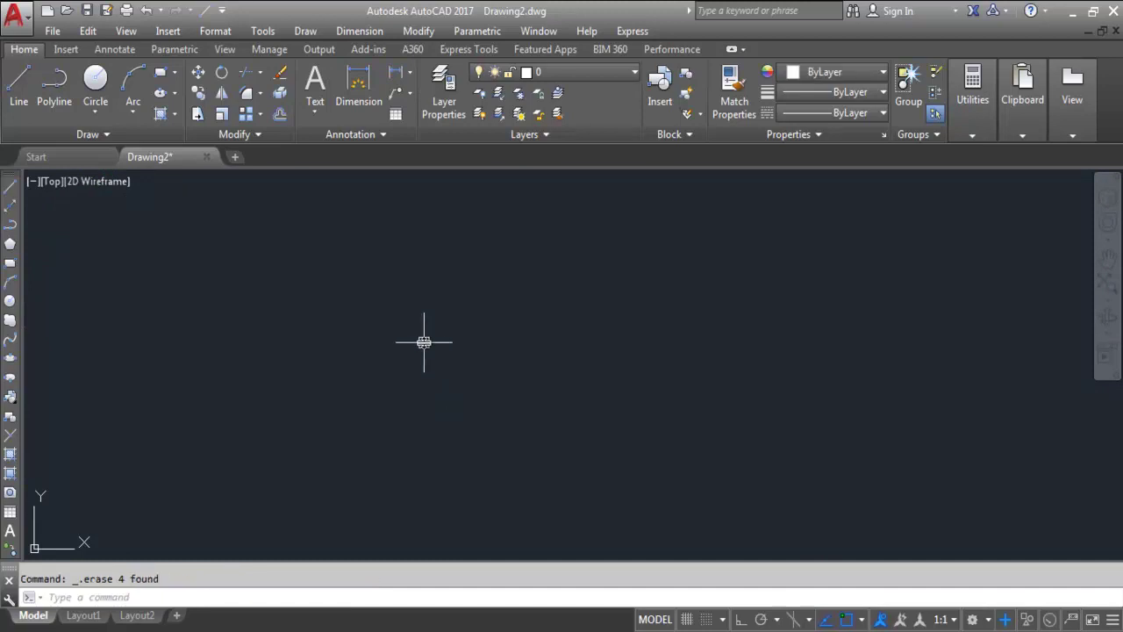
pyautogui.write('spl')
pyautogui.press('Return')
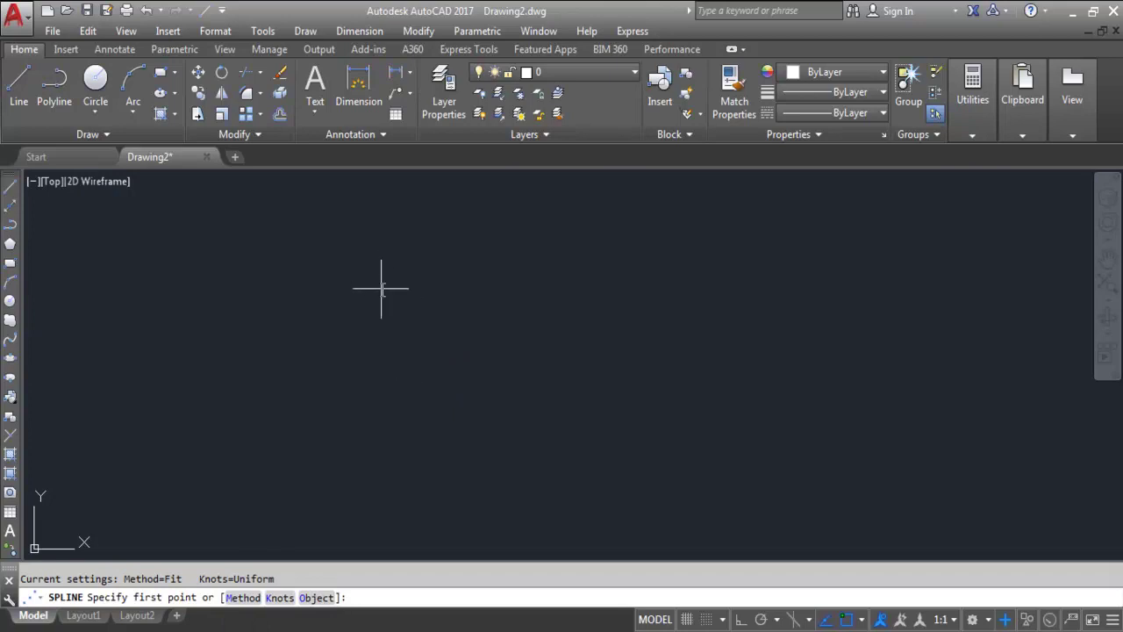
pyautogui.press('Escape')
# Draw a new three-segment zigzag polyline through four points.
pyautogui.click(10, 243)
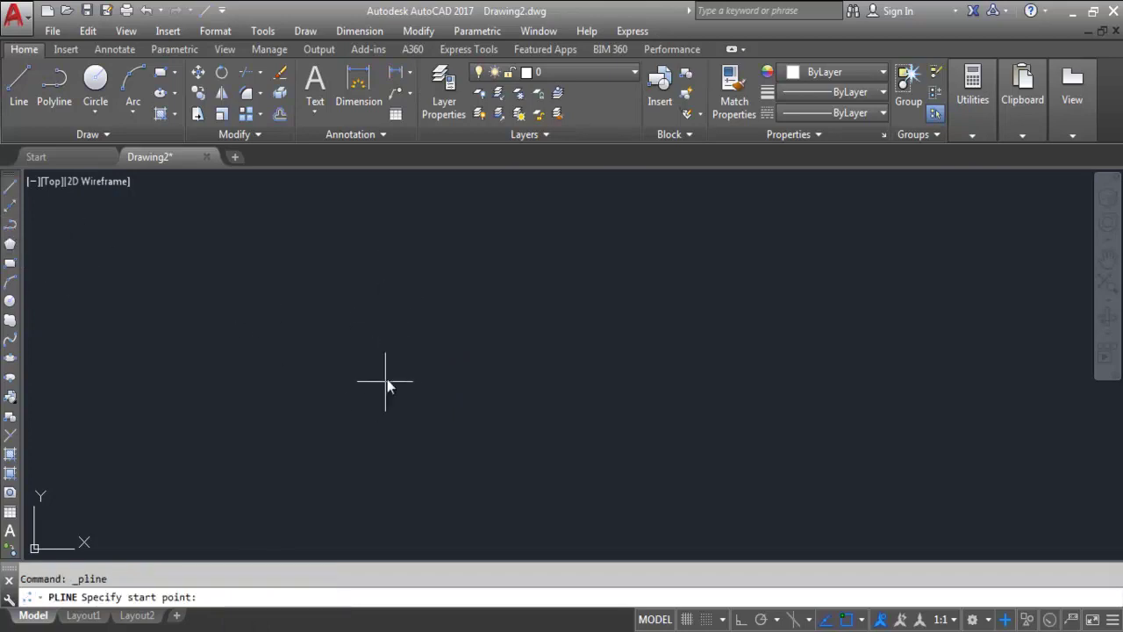
pyautogui.click(387, 335)
pyautogui.click(590, 265)
pyautogui.click(751, 433)
pyautogui.click(878, 265)
pyautogui.press('Escape')
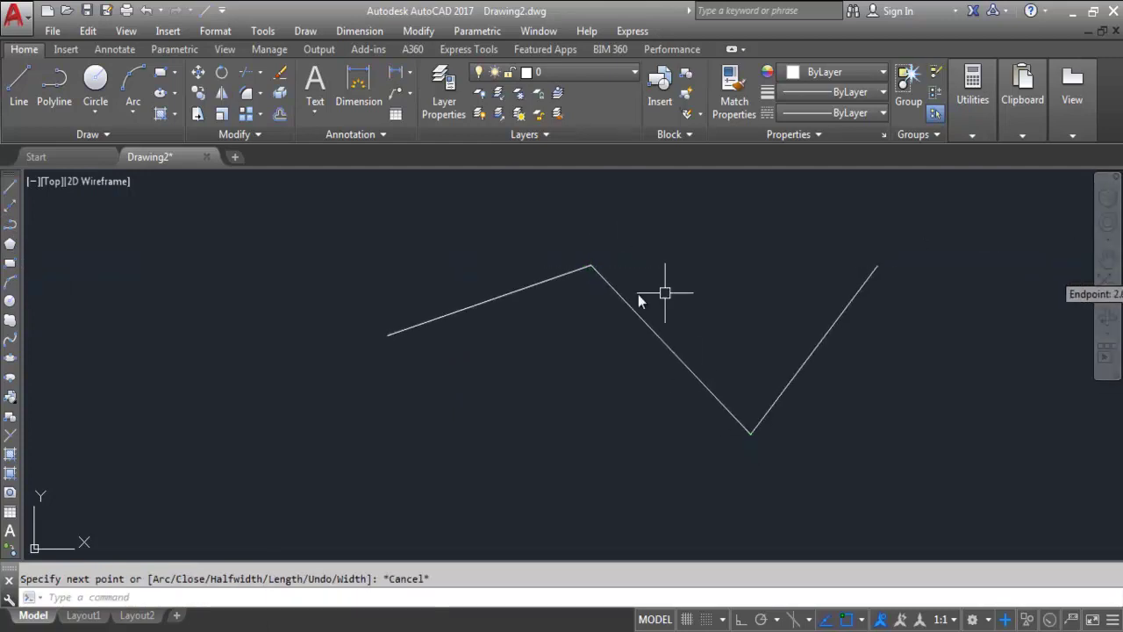
pyautogui.scroll(-4, 562, 321)
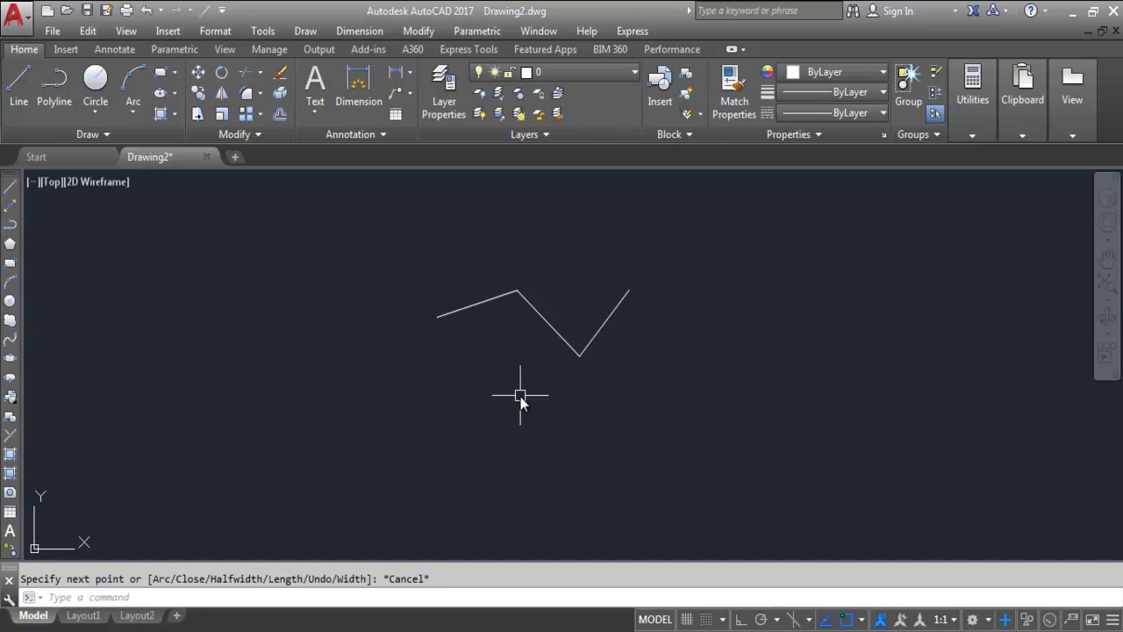
# Try converting the zigzag with SPLINE's Object option, which finds none, then reselect the polyline.
pyautogui.write('SPL')
pyautogui.press('Return')
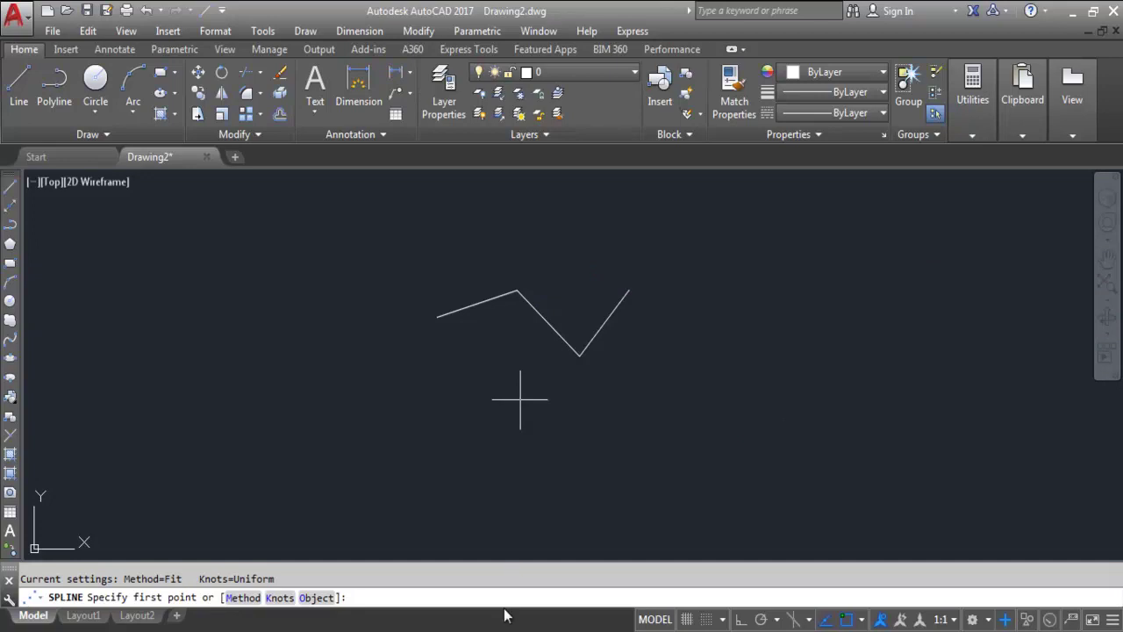
pyautogui.click(316, 598)
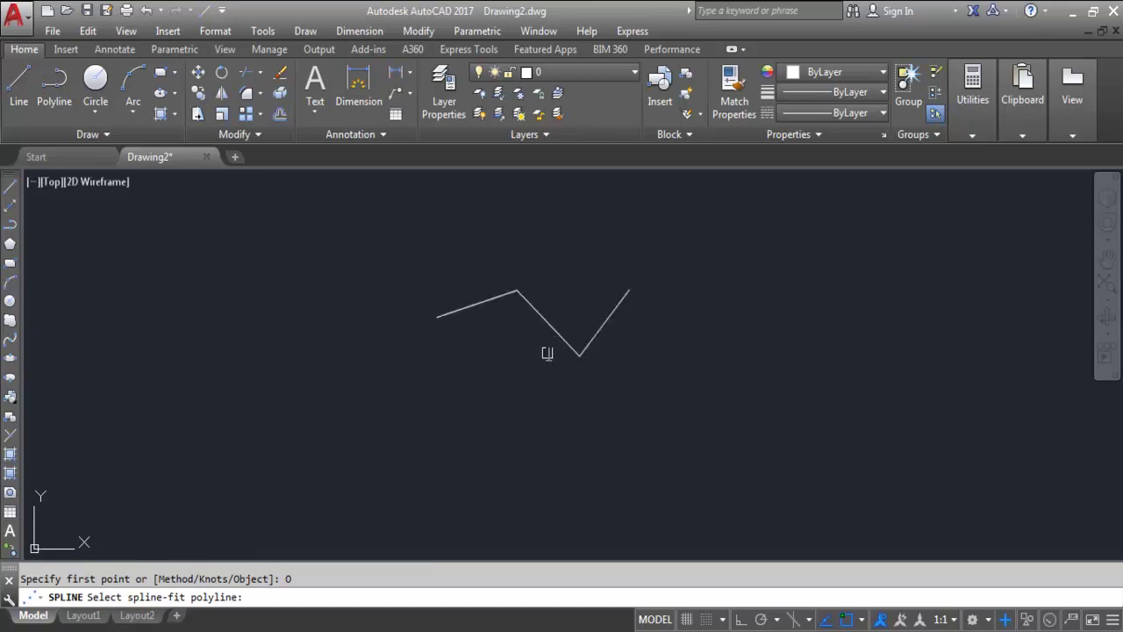
pyautogui.click(600, 332)
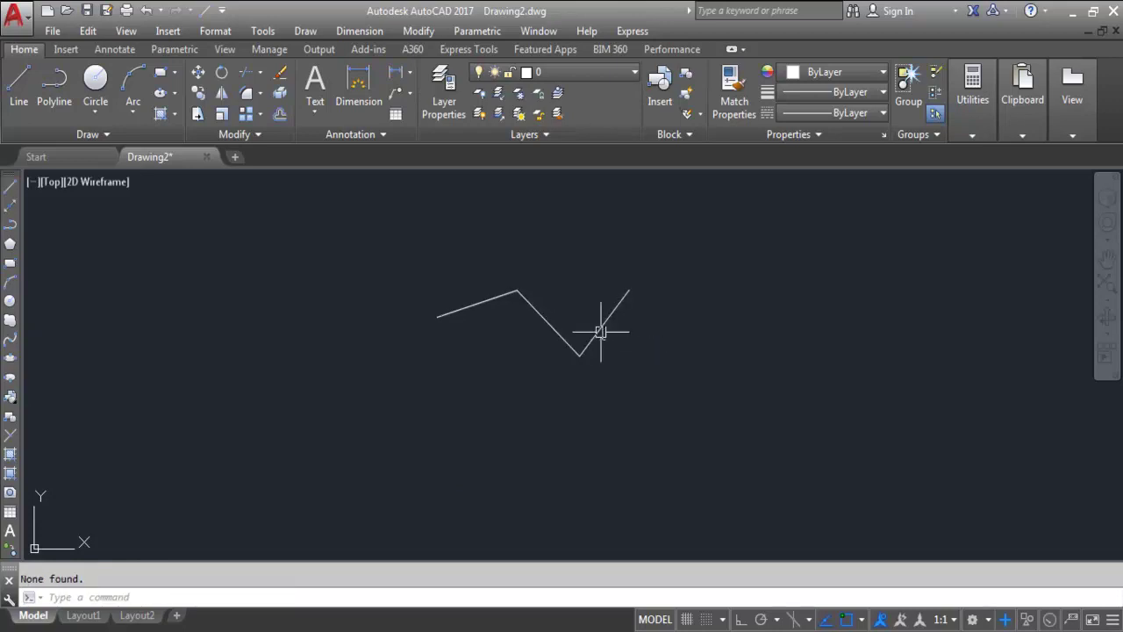
pyautogui.click(555, 326)
# Apply Polyline > Spline Fit to the selected zigzag from its context menu.
pyautogui.rightClick(555, 327)
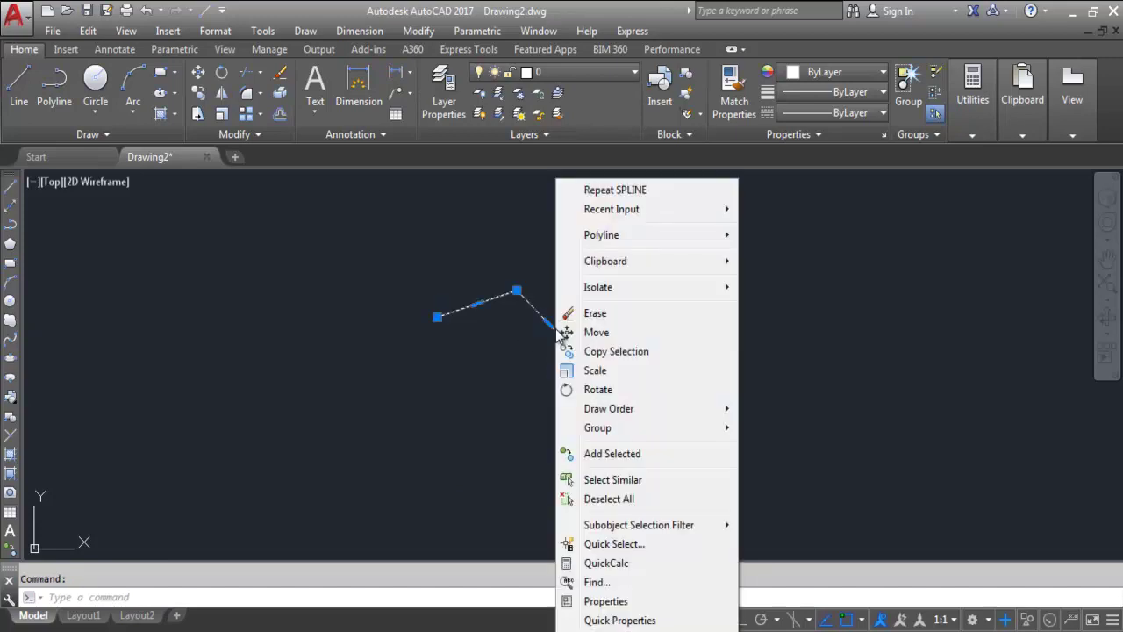
pyautogui.moveTo(616, 244)
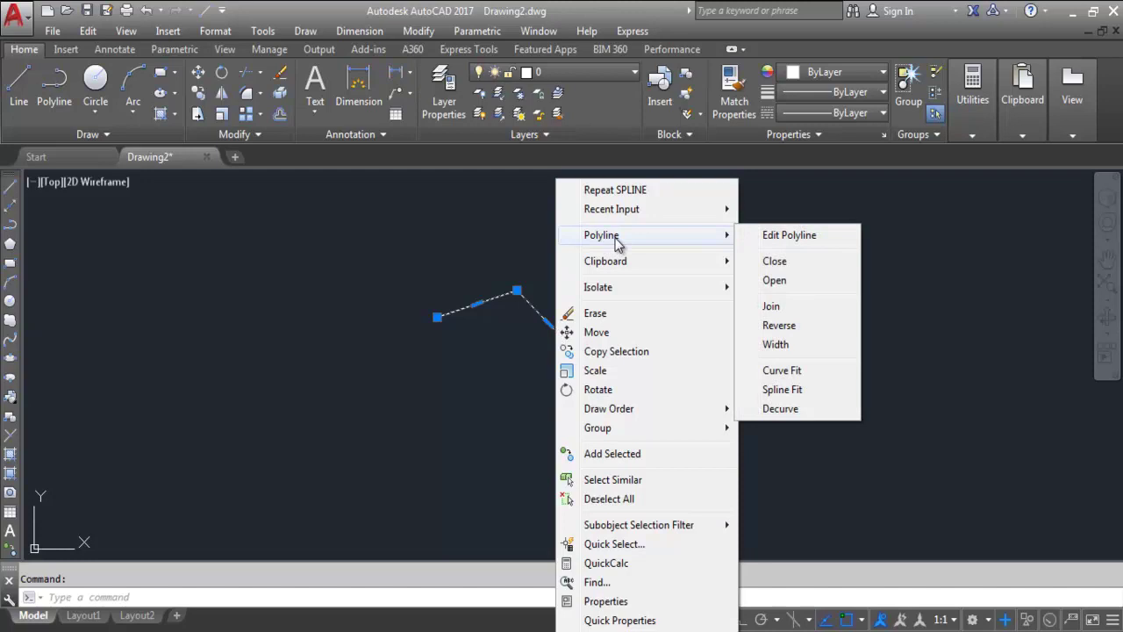
pyautogui.click(813, 389)
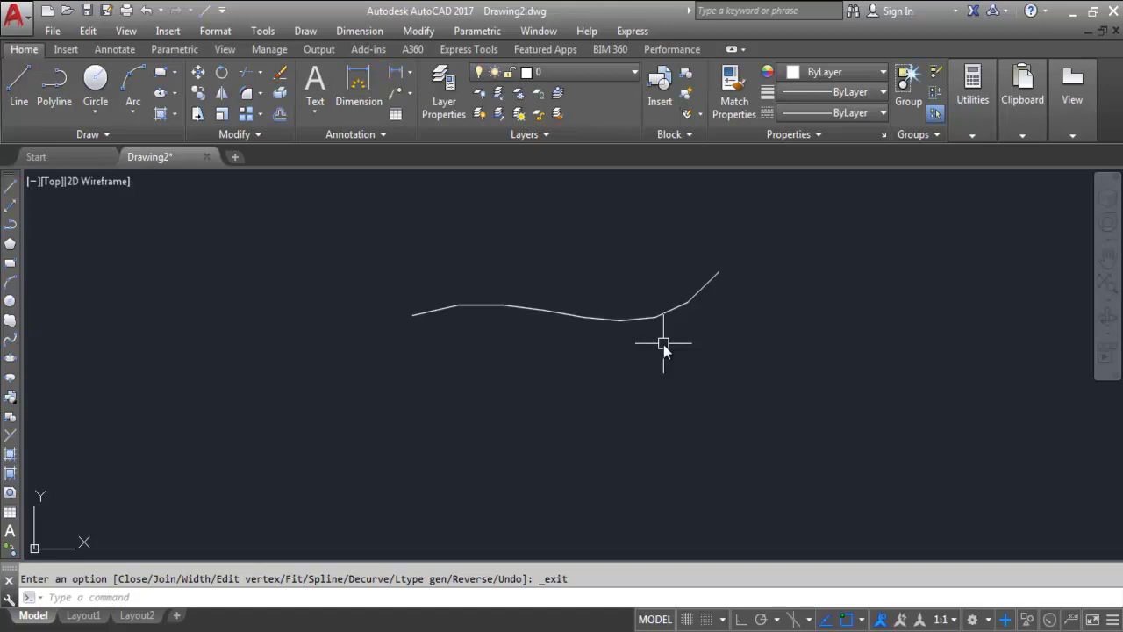
# List the smoothed polyline's properties, confirming it is an open spline-fit polyline.
pyautogui.write('L')
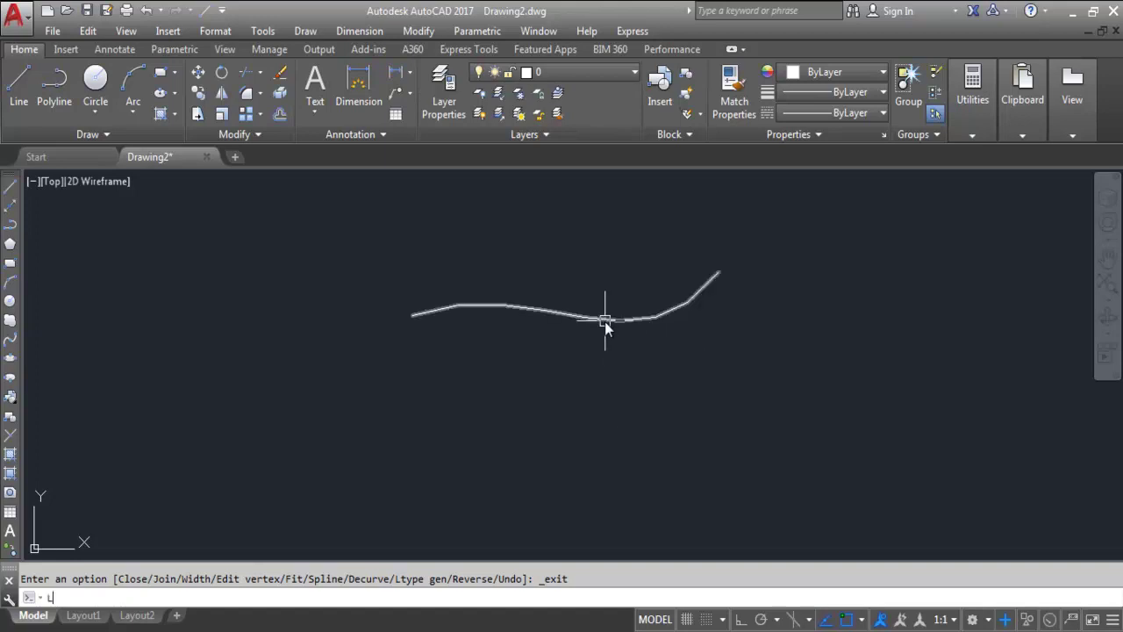
pyautogui.write('I')
pyautogui.press('Return')
pyautogui.click(605, 321)
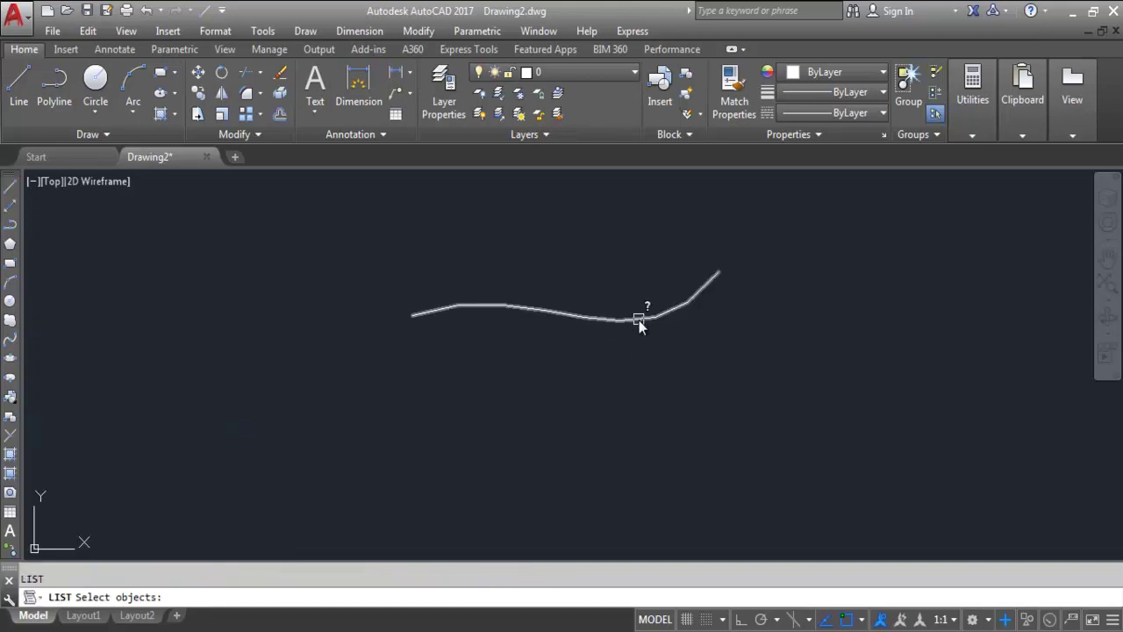
pyautogui.press('Return')
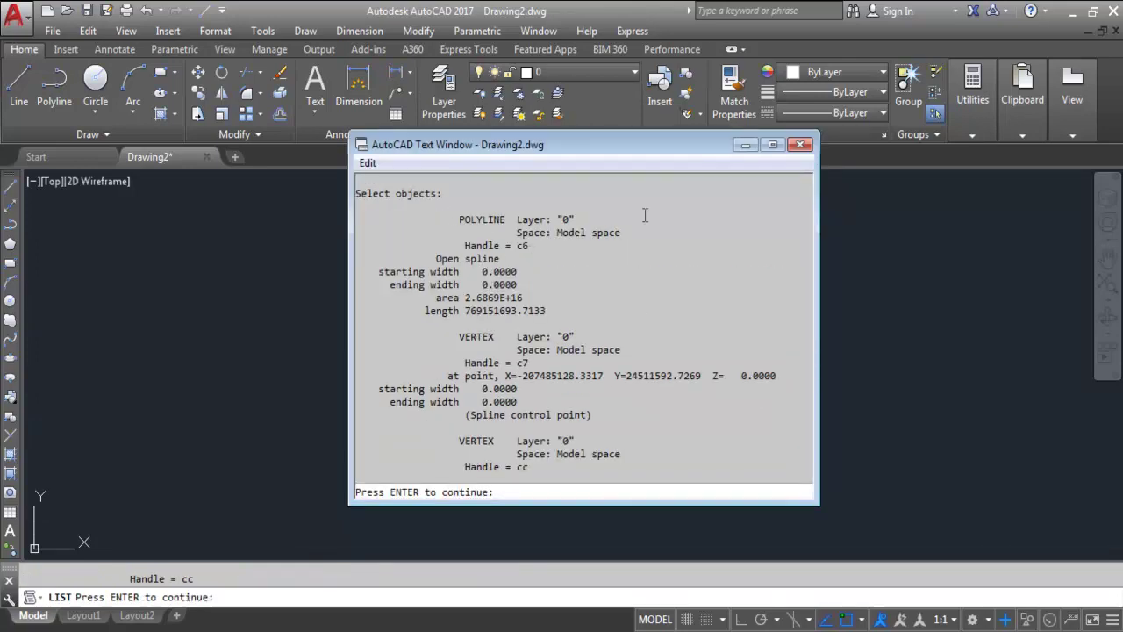
pyautogui.click(799, 144)
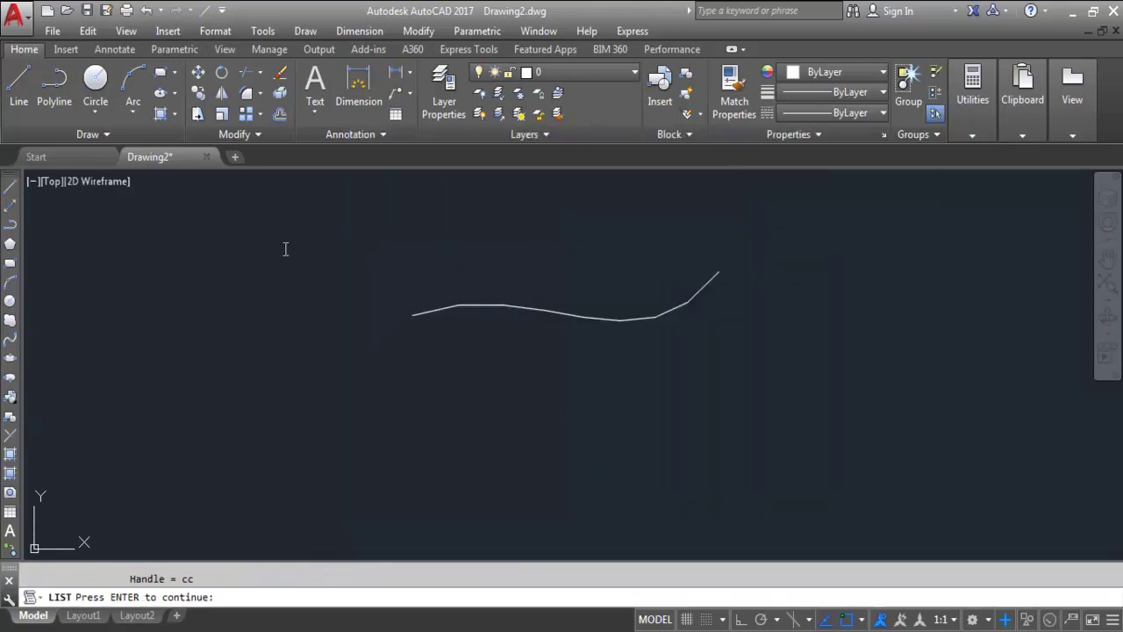
pyautogui.press('Return')
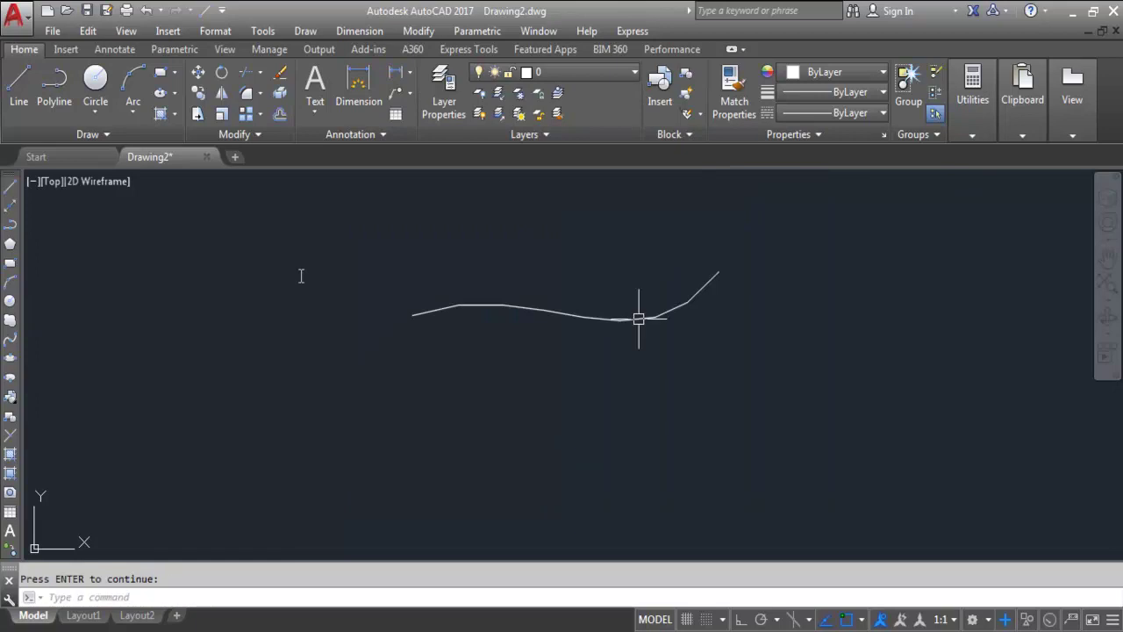
# Erase the listed polyline and draw a five-point wavy spline with two peaks.
pyautogui.click(638, 319)
pyautogui.press('Delete')
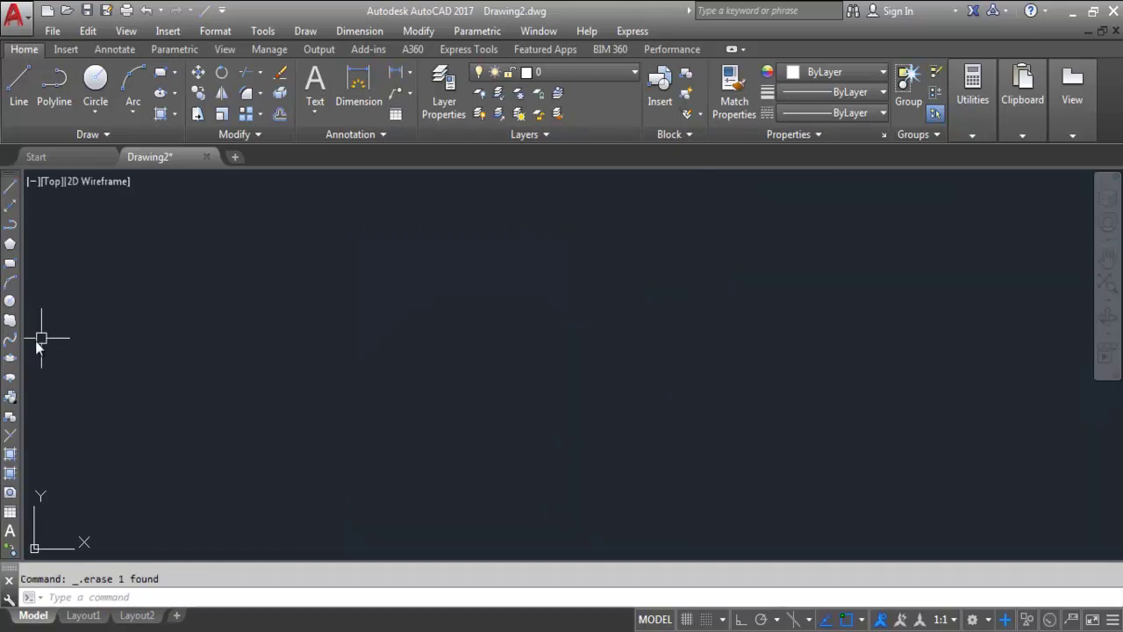
pyautogui.click(339, 402)
pyautogui.click(450, 292)
pyautogui.click(611, 430)
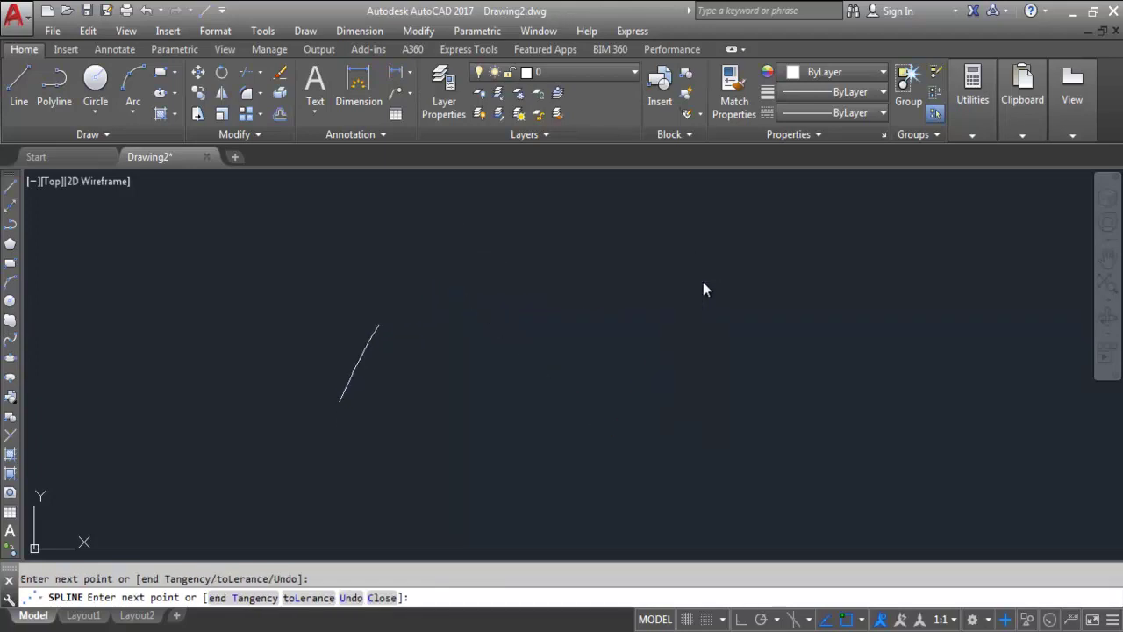
pyautogui.click(732, 276)
pyautogui.click(827, 431)
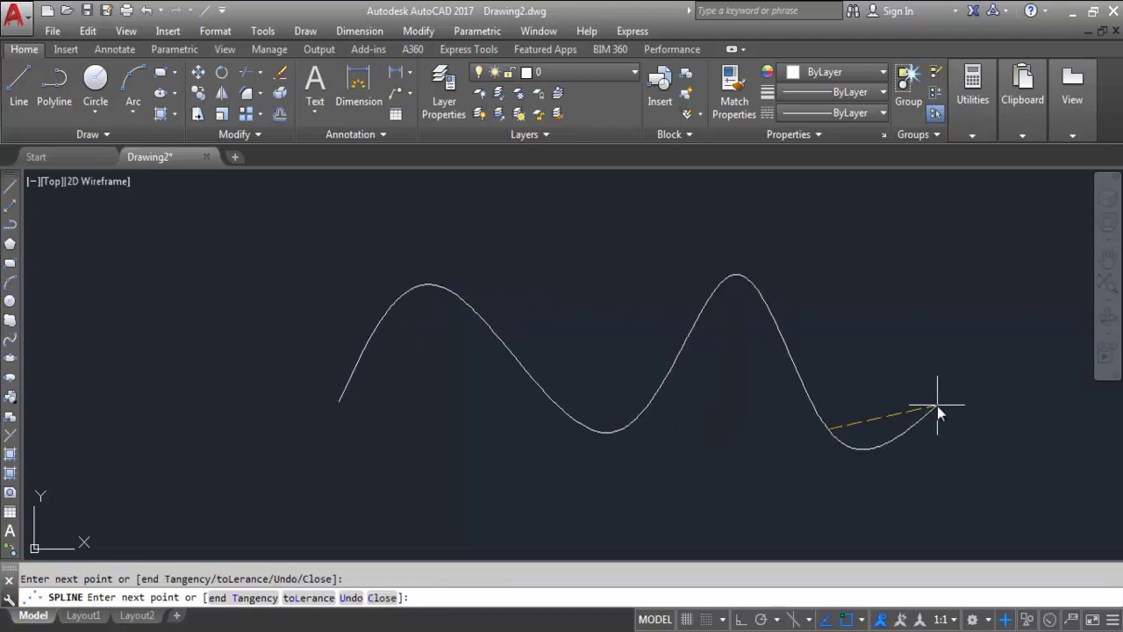
pyautogui.press('Return')
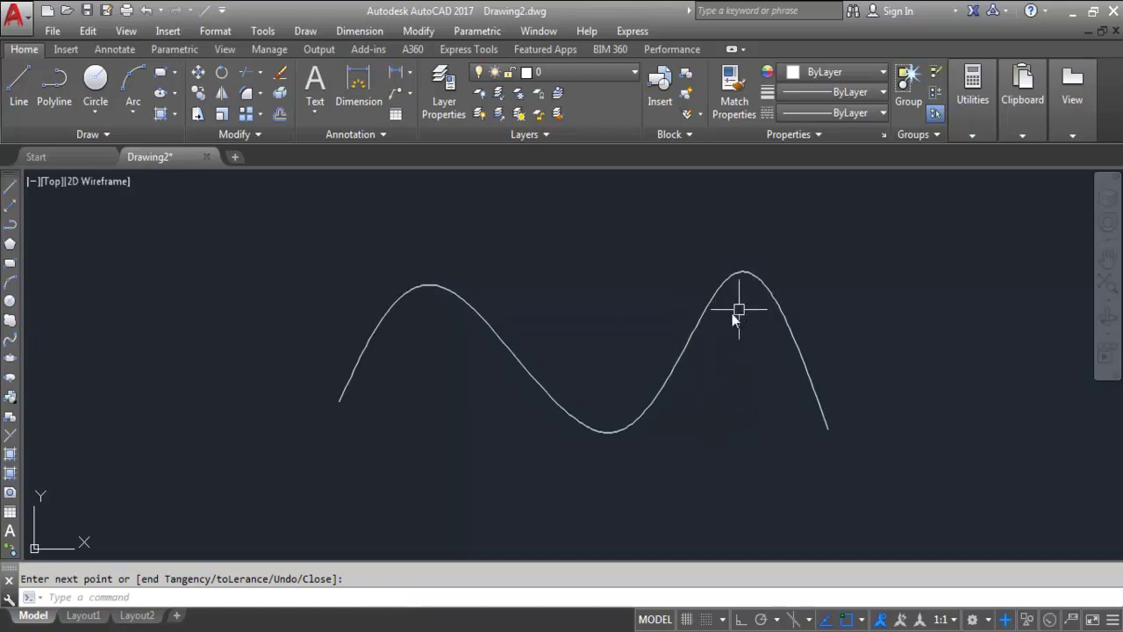
# Convert the wavy spline to a polyline at precision 1 and regenerate the drawing.
pyautogui.click(694, 327)
pyautogui.rightClick(694, 325)
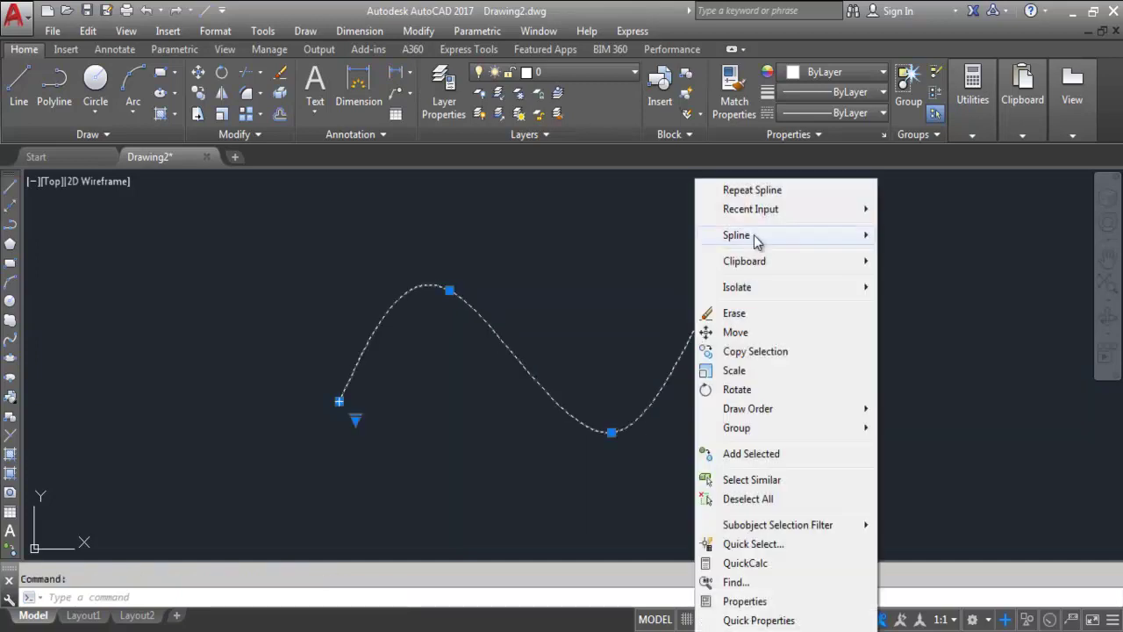
pyautogui.moveTo(858, 237)
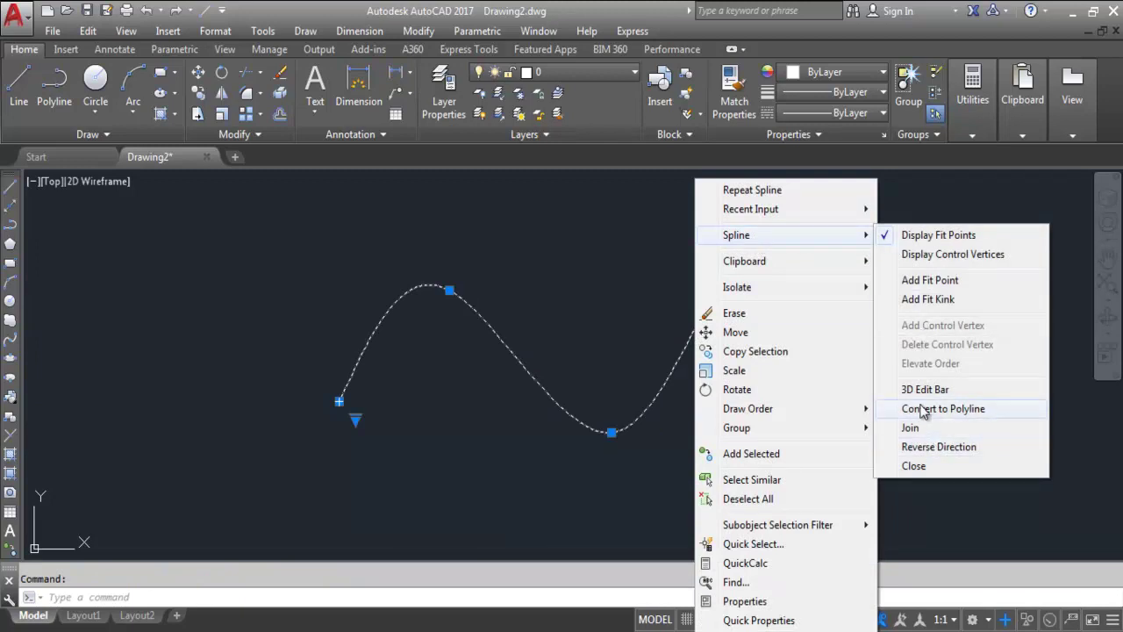
pyautogui.click(971, 409)
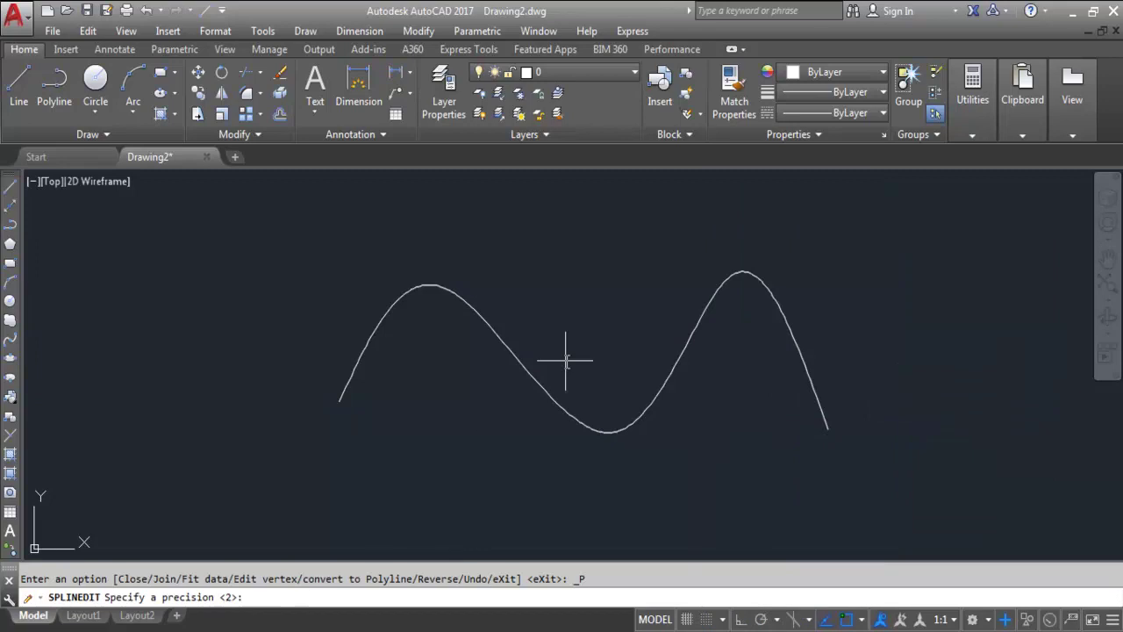
pyautogui.write('1')
pyautogui.press('Return')
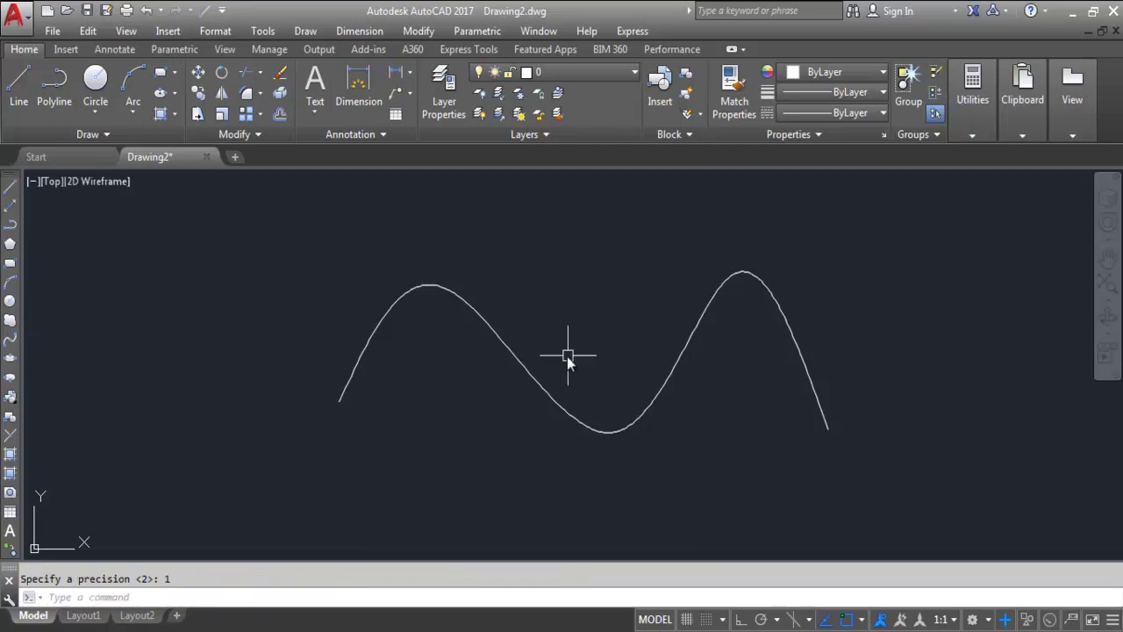
pyautogui.write('regen')
pyautogui.press('Return')
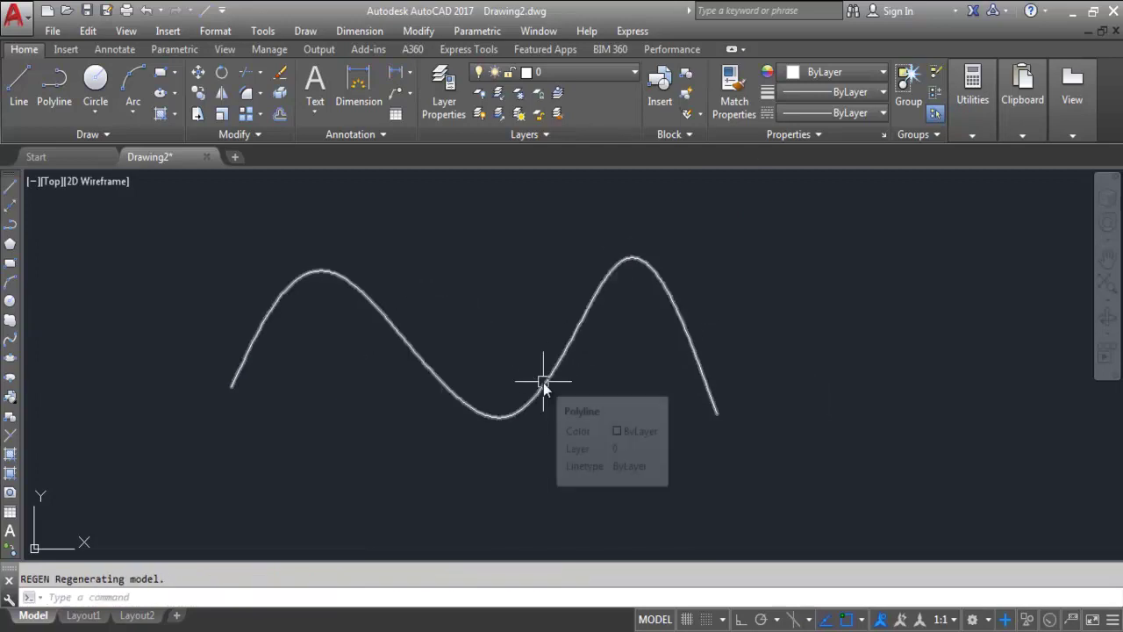
pyautogui.click(543, 385)
pyautogui.press('Escape')
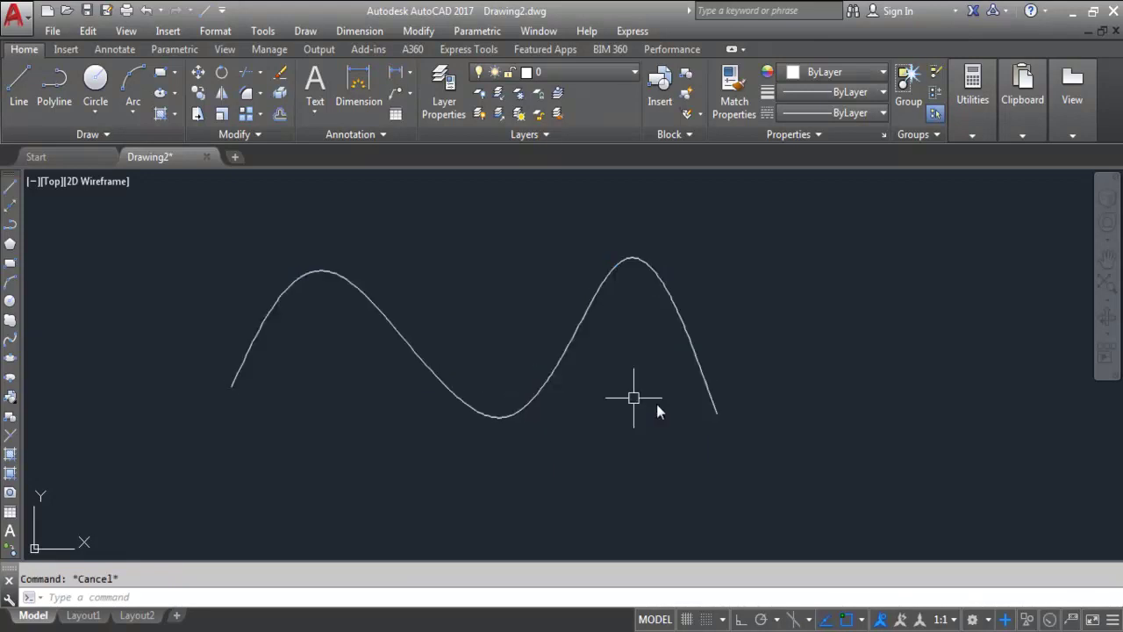
pyautogui.scroll(-2, 707, 395)
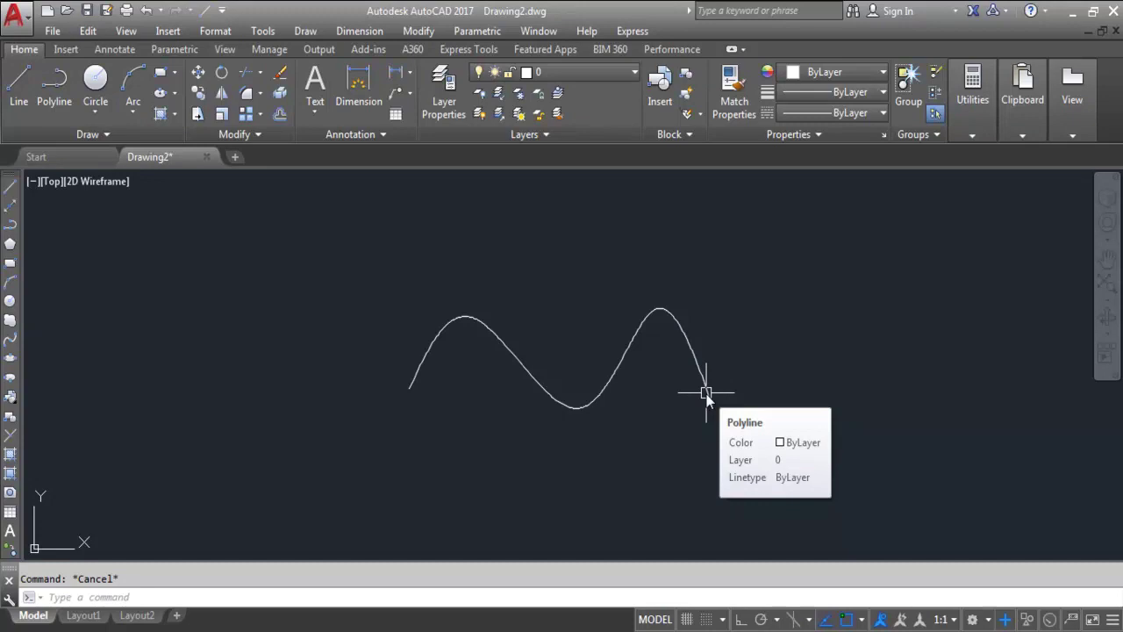
# Erase the wavy polyline and draw a three-point arched spline.
pyautogui.click(707, 393)
pyautogui.press('Delete')
pyautogui.click(10, 340)
pyautogui.click(331, 362)
pyautogui.click(386, 313)
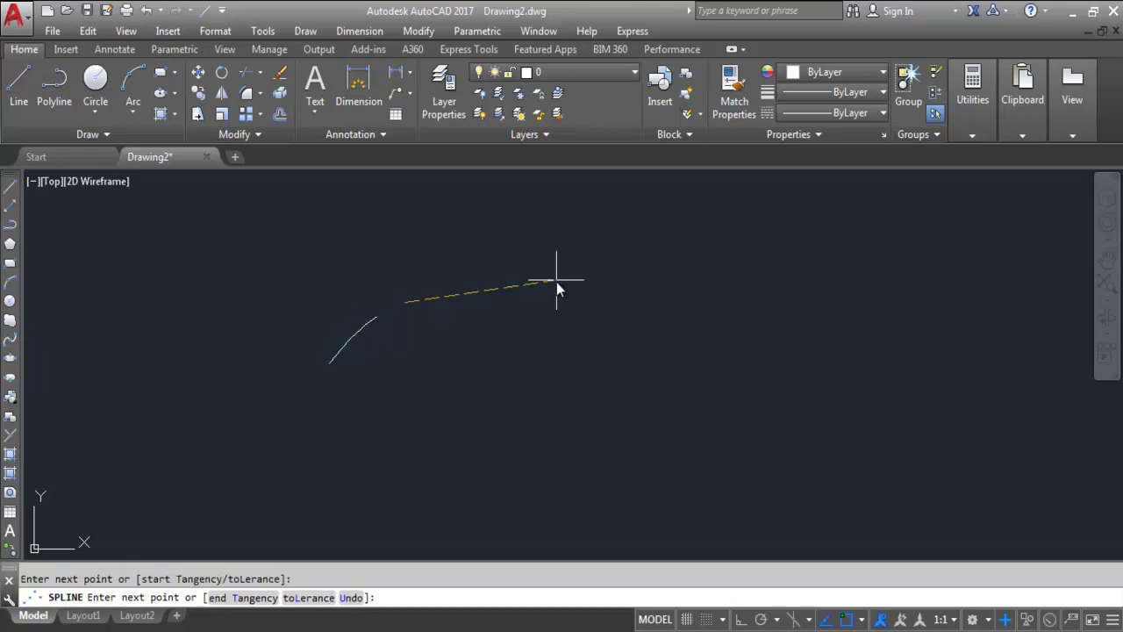
pyautogui.click(690, 327)
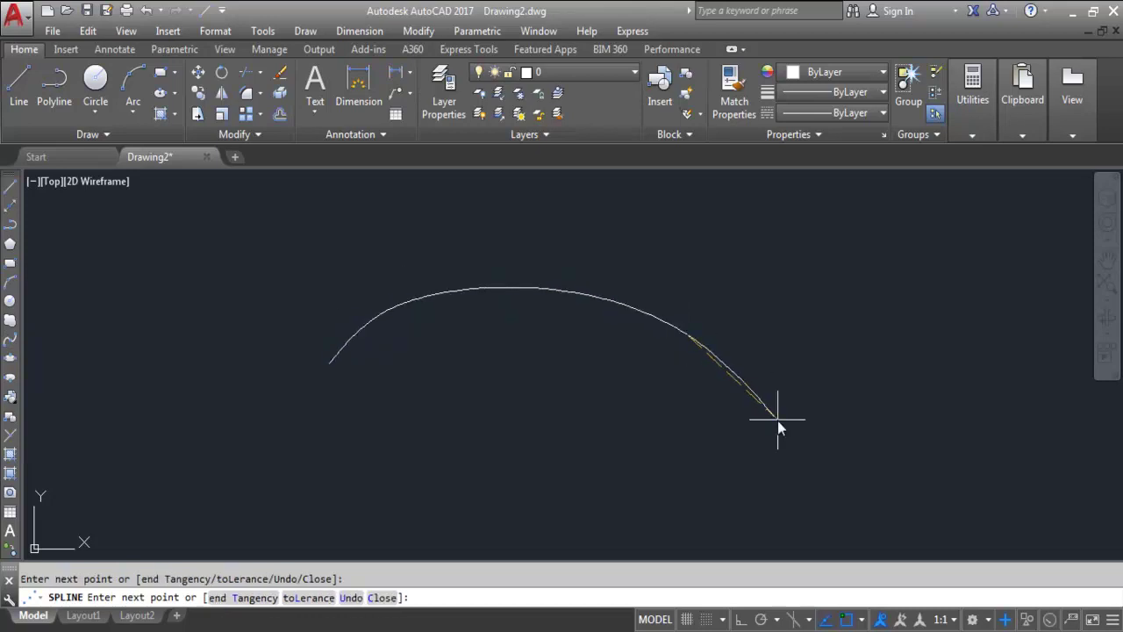
pyautogui.press('Return')
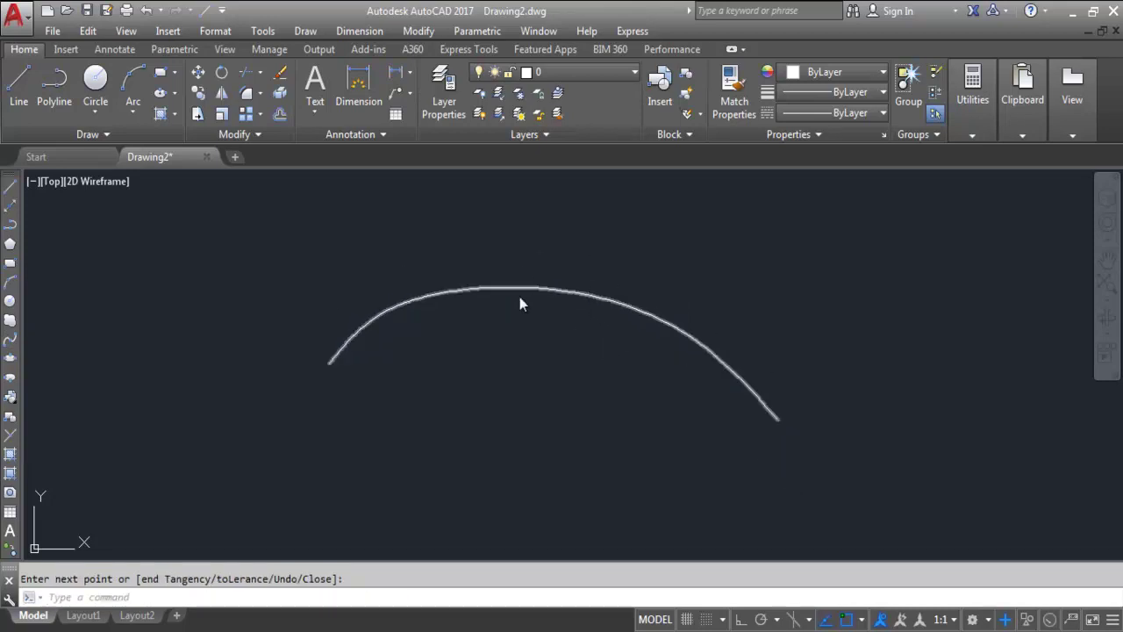
# Convert the arched spline to a polyline with precision 1.
pyautogui.click(582, 295)
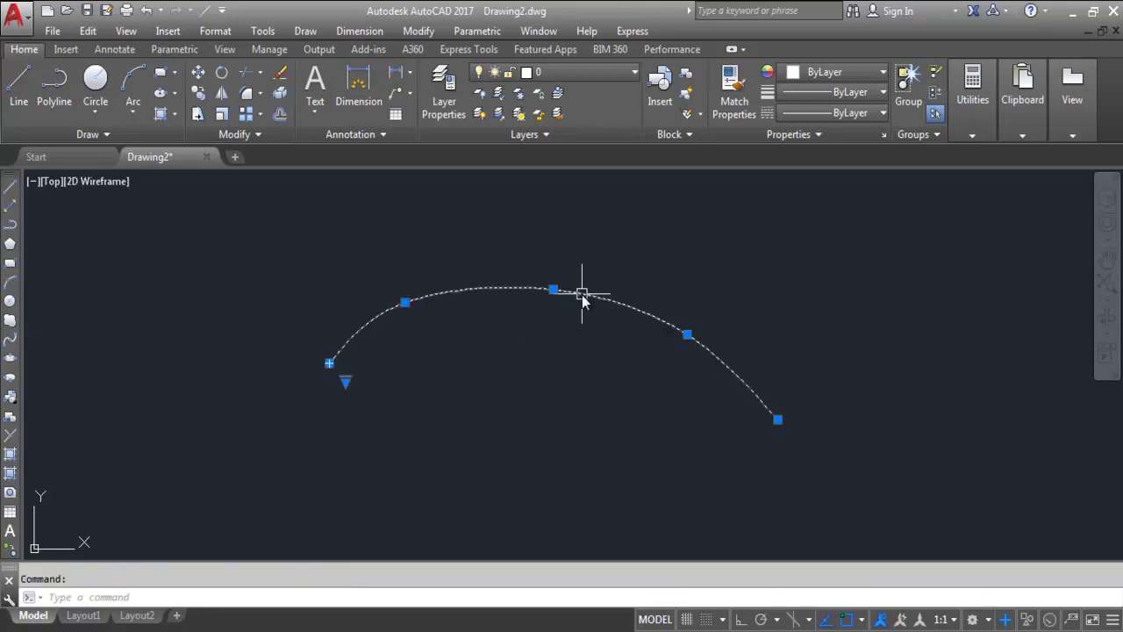
pyautogui.rightClick(582, 295)
pyautogui.moveTo(627, 239)
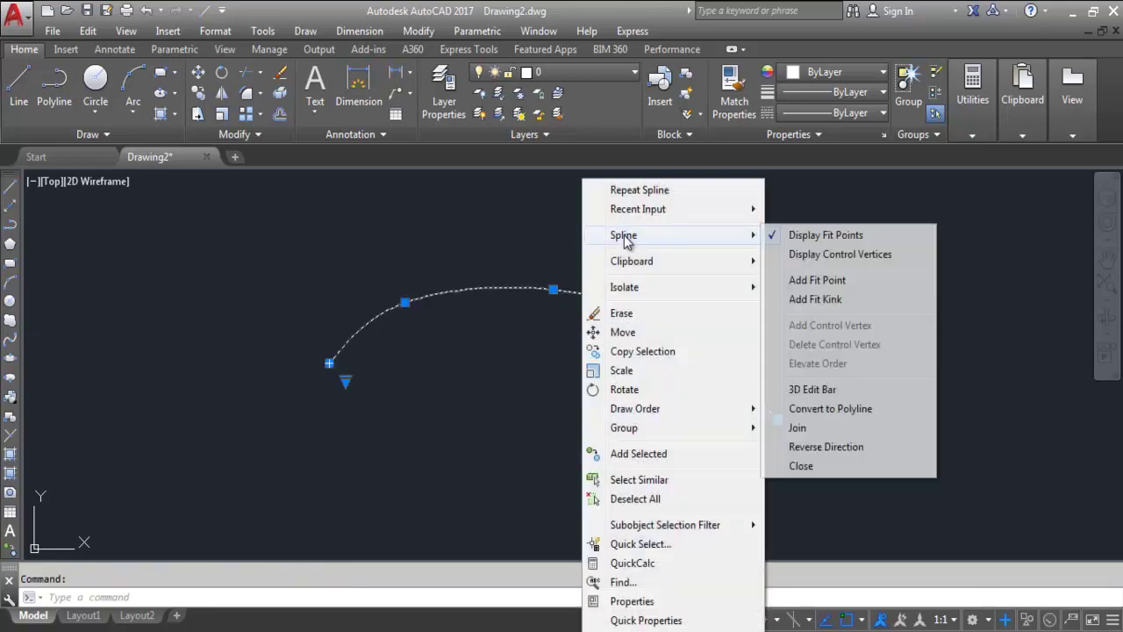
pyautogui.click(857, 410)
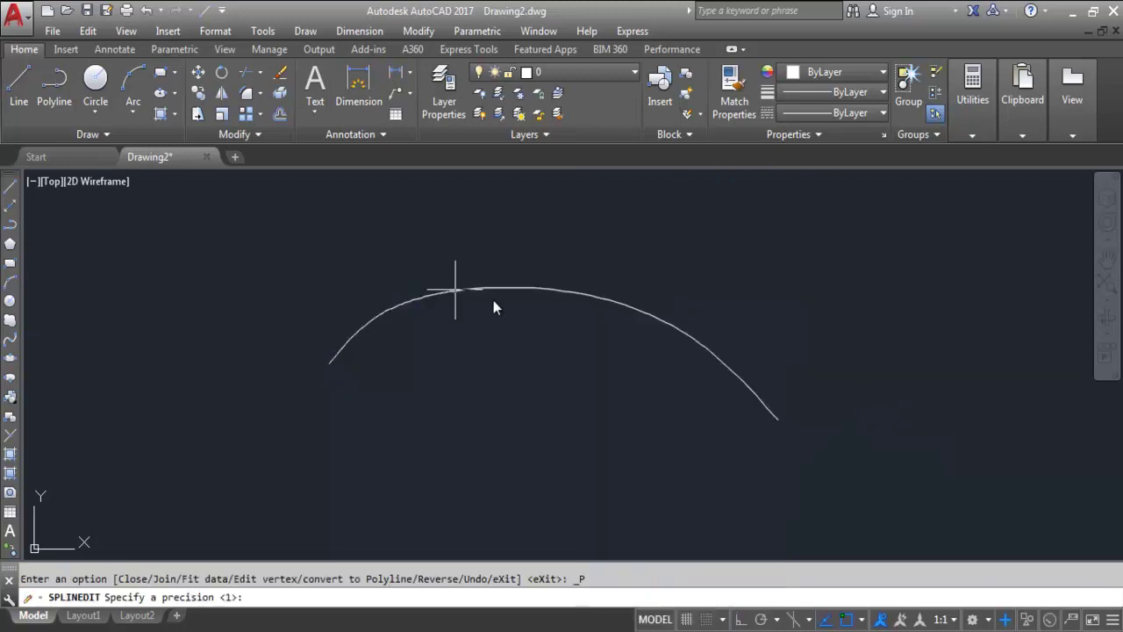
pyautogui.write('1')
pyautogui.press('Return')
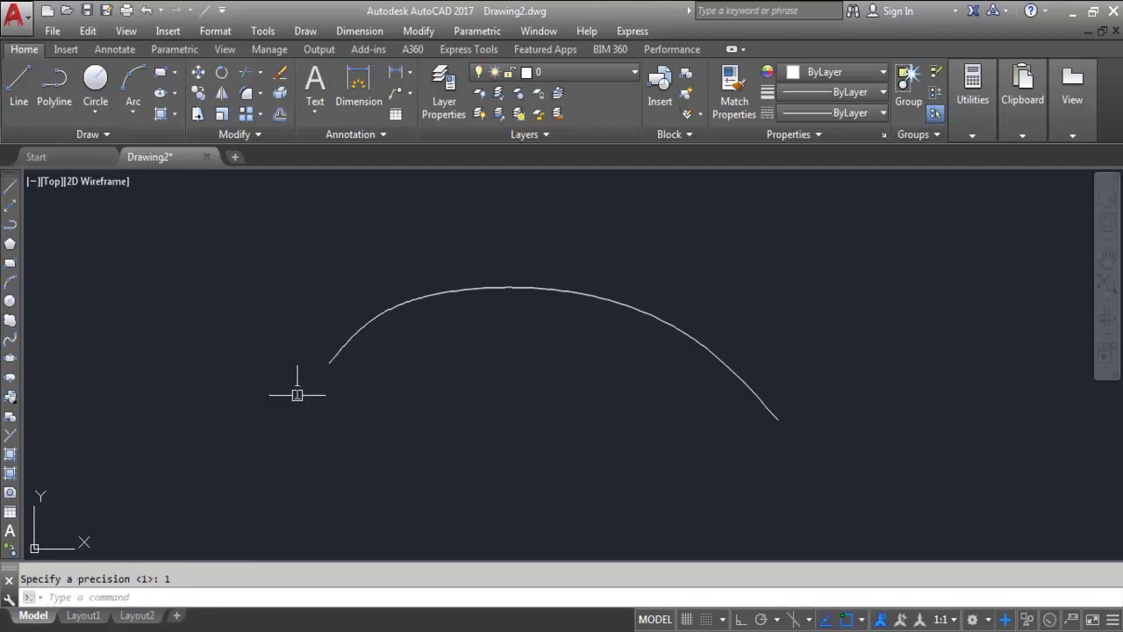
# Regenerate the drawing with RE and select the arch to inspect it.
pyautogui.write('RE')
pyautogui.press('Return')
pyautogui.scroll(4, 611, 292)
pyautogui.click(627, 316)
pyautogui.scroll(-4, 710, 307)
pyautogui.scroll(5, 539, 302)
pyautogui.scroll(-4, 439, 307)
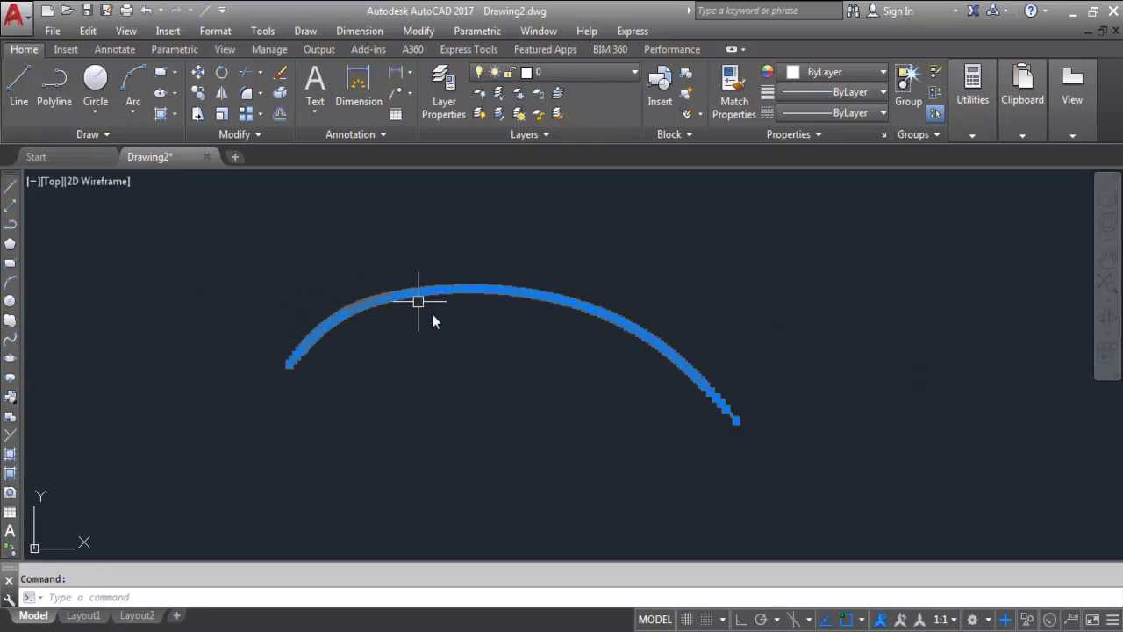
pyautogui.press('Escape')
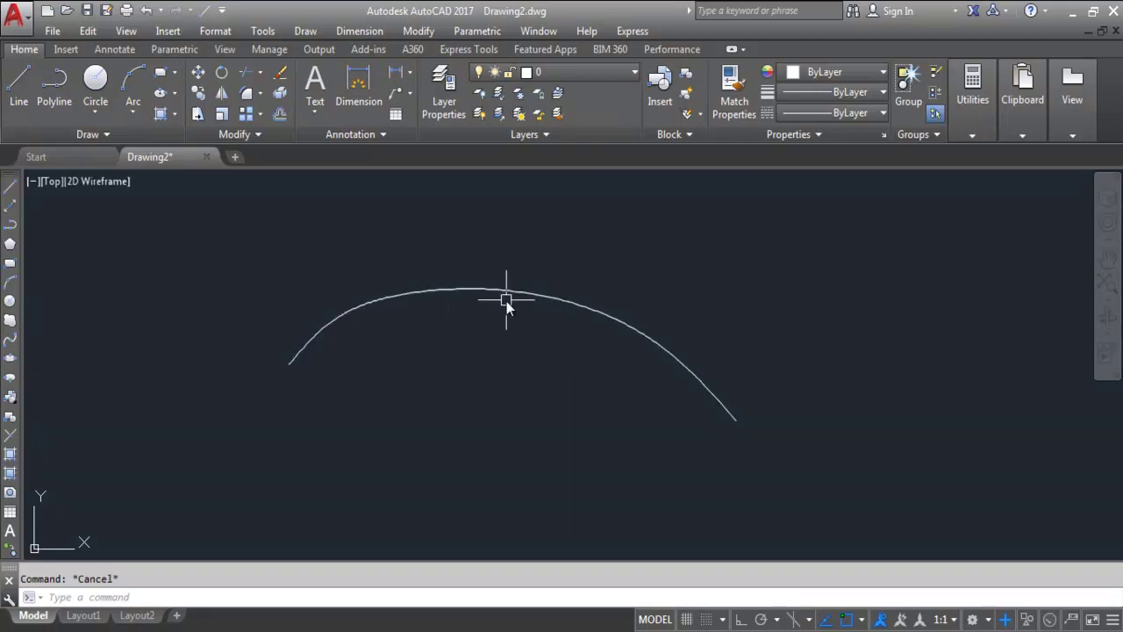
pyautogui.scroll(-2, 553, 309)
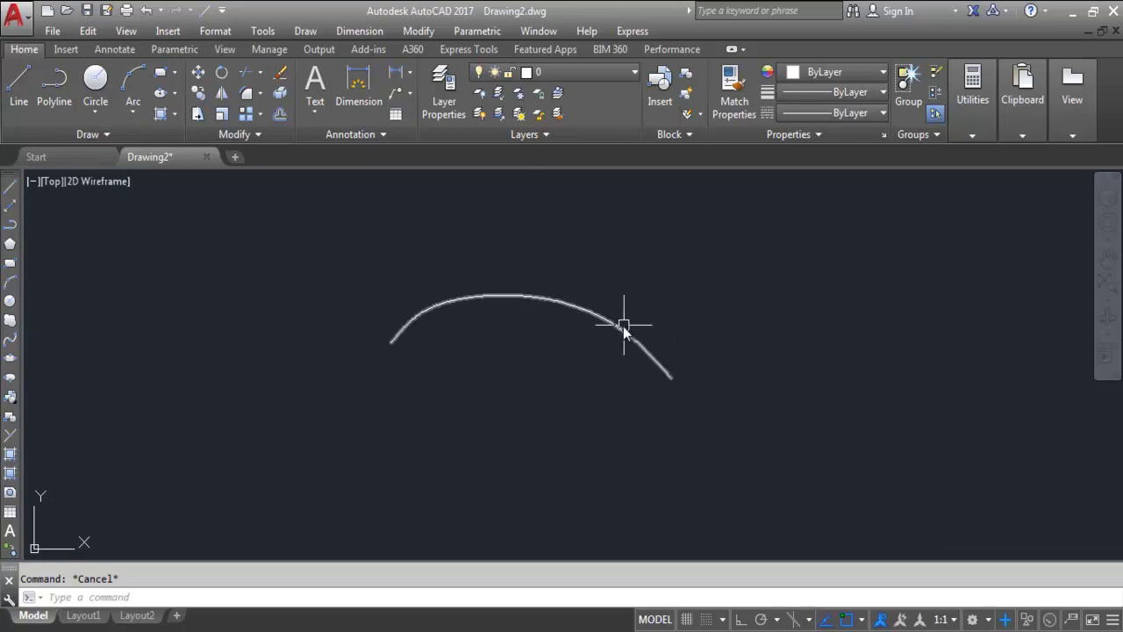
# List the arch's properties, confirming it is an open LWPOLYLINE.
pyautogui.write('li')
pyautogui.press('Return')
pyautogui.click(623, 327)
pyautogui.press('Return')
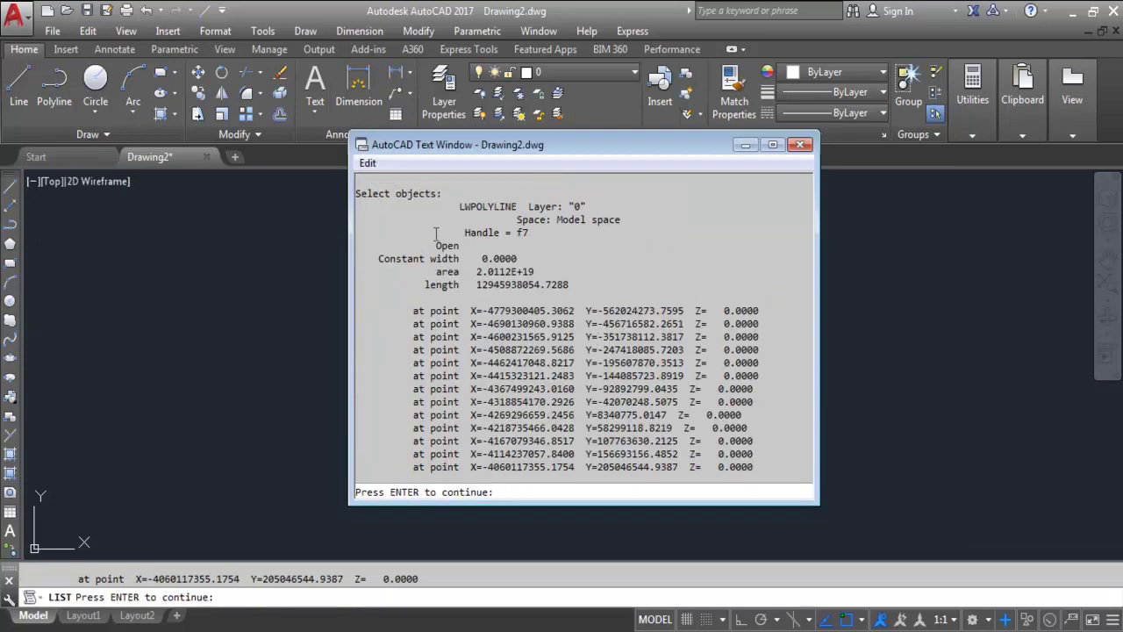
pyautogui.click(799, 145)
pyautogui.press('Return')
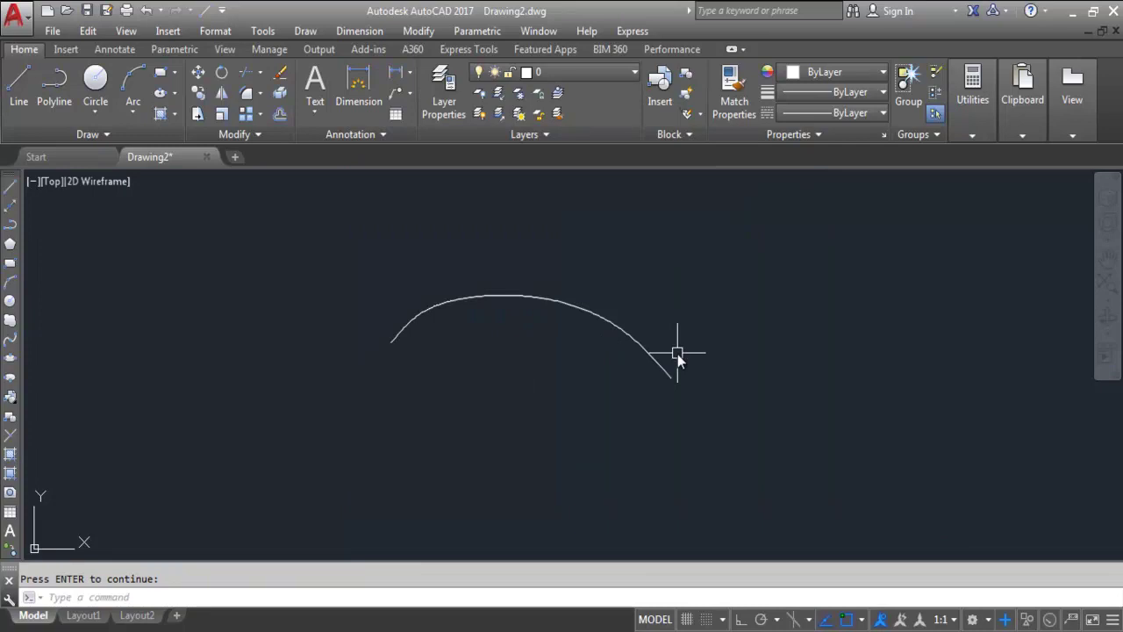
# Crossing-select the arch and erase it.
pyautogui.click(671, 344)
pyautogui.click(494, 395)
pyautogui.press('Delete')
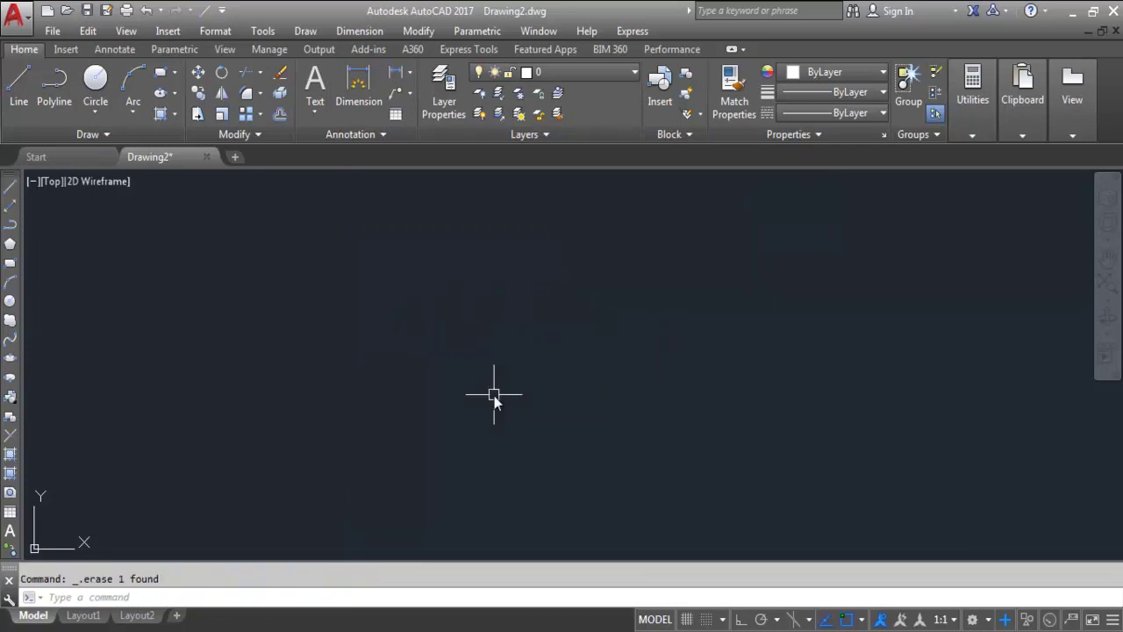